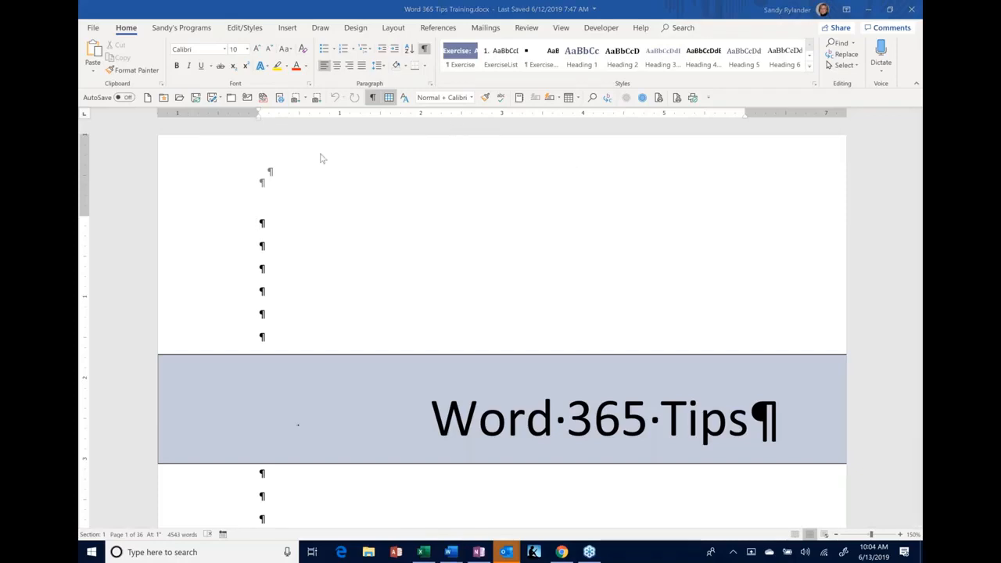
Step: Look through the available command groups in order, from Home through Insert, Layout and Review to View
left_click(264, 224)
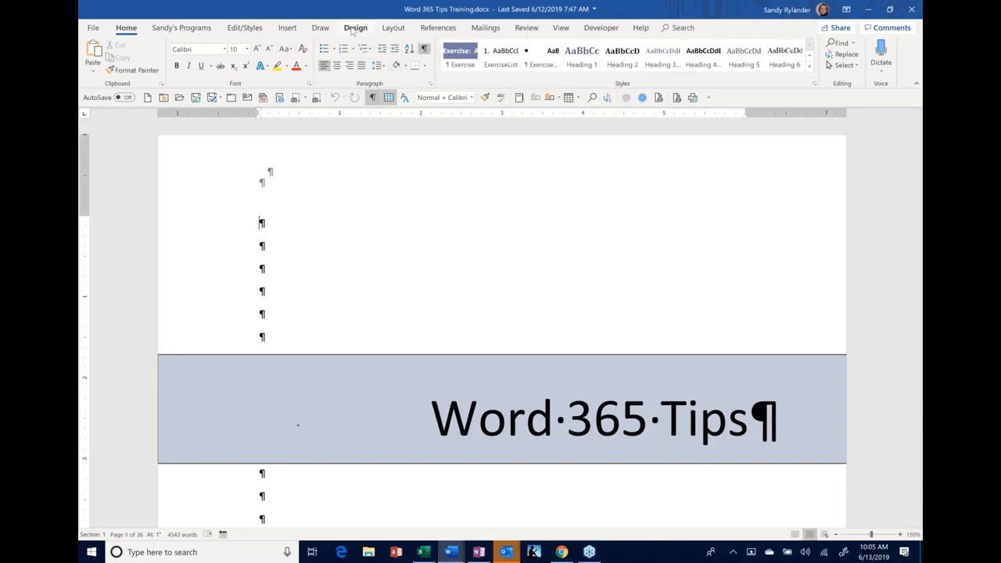
scroll(352, 30, "down", 1)
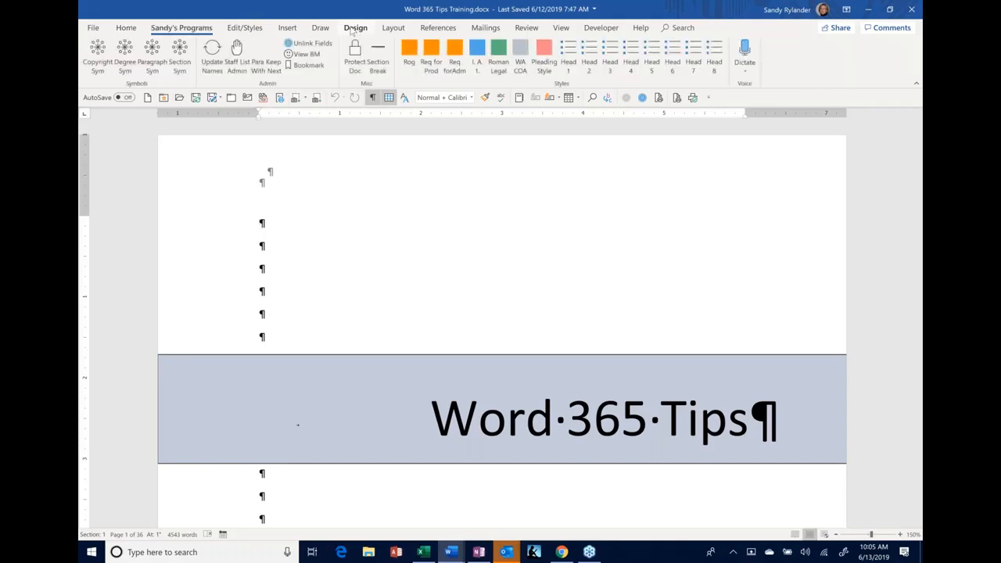
scroll(351, 32, "down", 1)
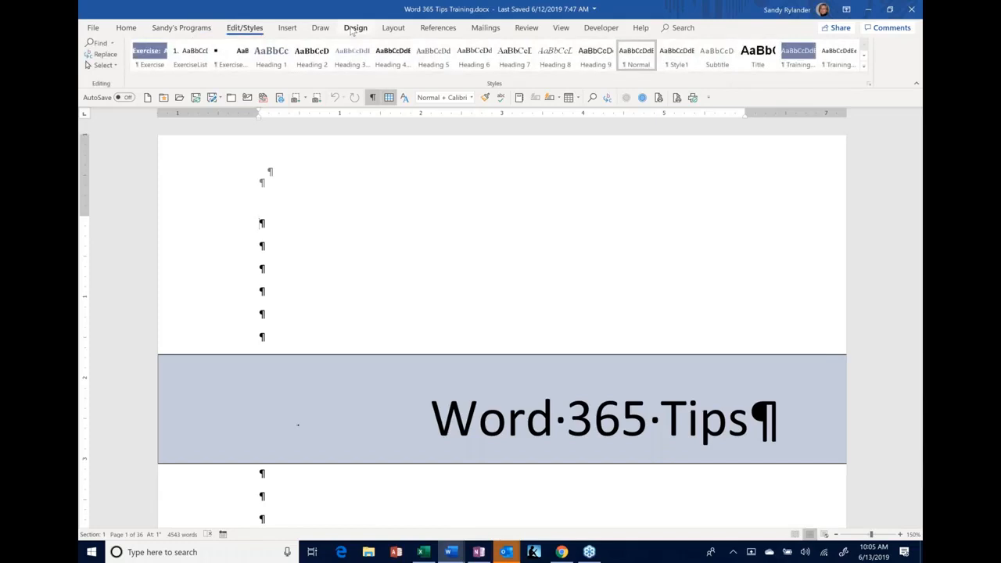
scroll(352, 30, "down", 1)
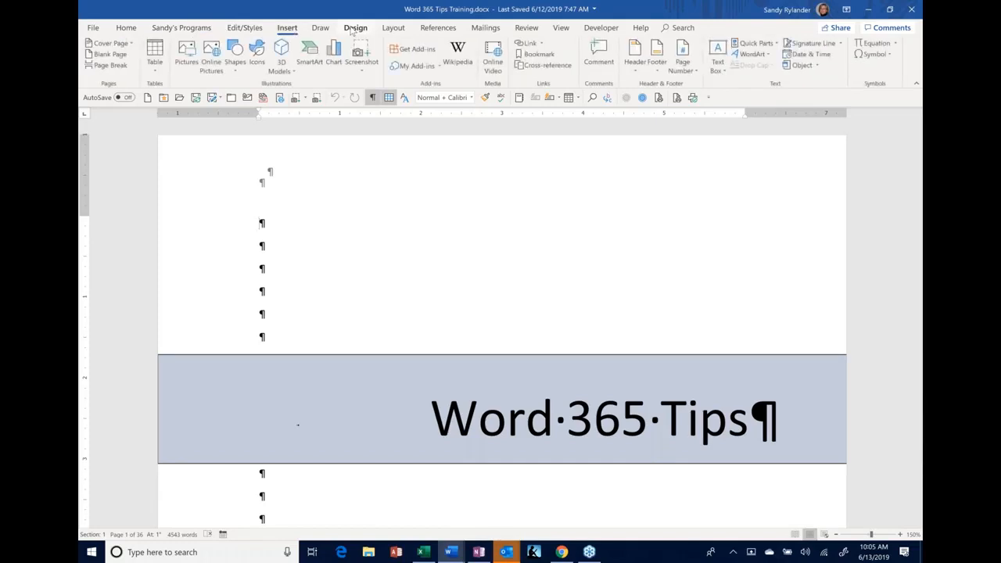
scroll(352, 30, "down", 1)
scroll(352, 30, "down", 2)
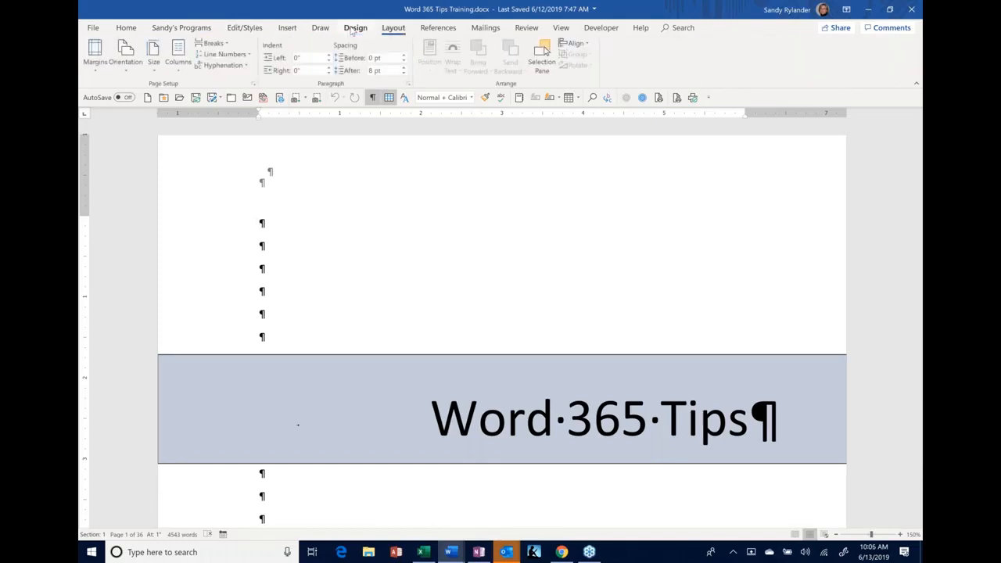
scroll(352, 29, "down", 1)
scroll(352, 30, "down", 2)
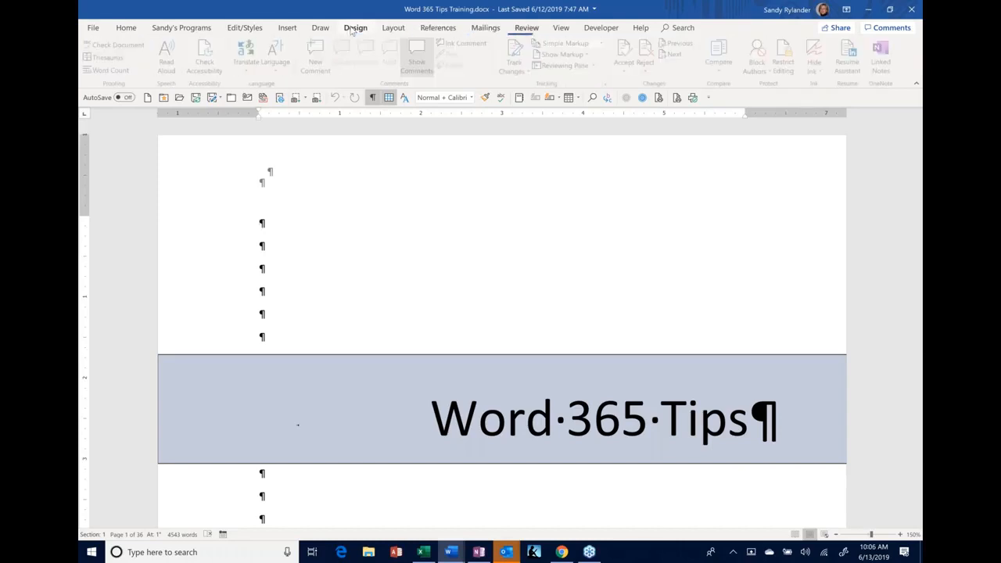
scroll(351, 30, "down", 1)
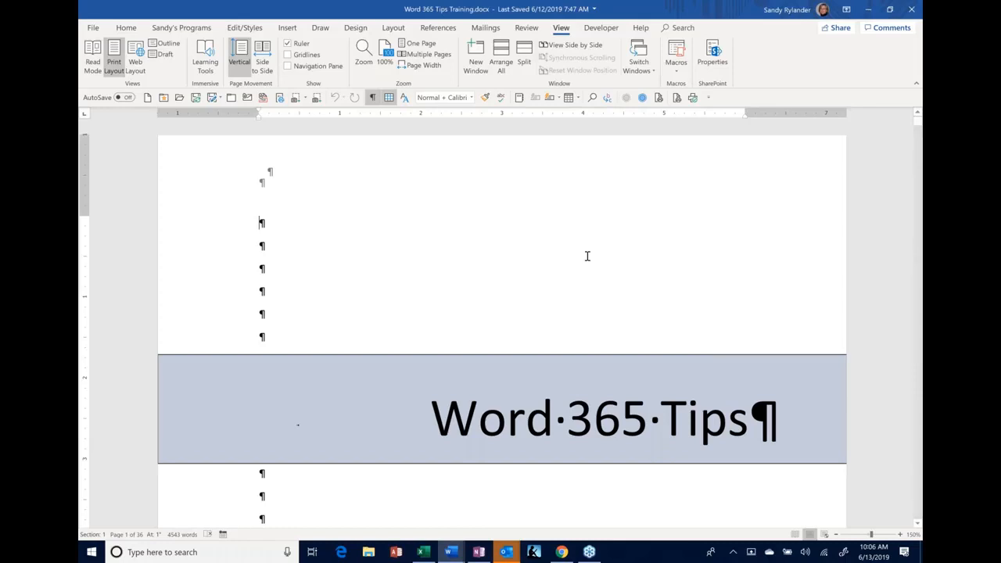
Step: Zoom the cover page out and in several times, finishing at 120%
scroll(587, 255, "down", 5, "ctrl")
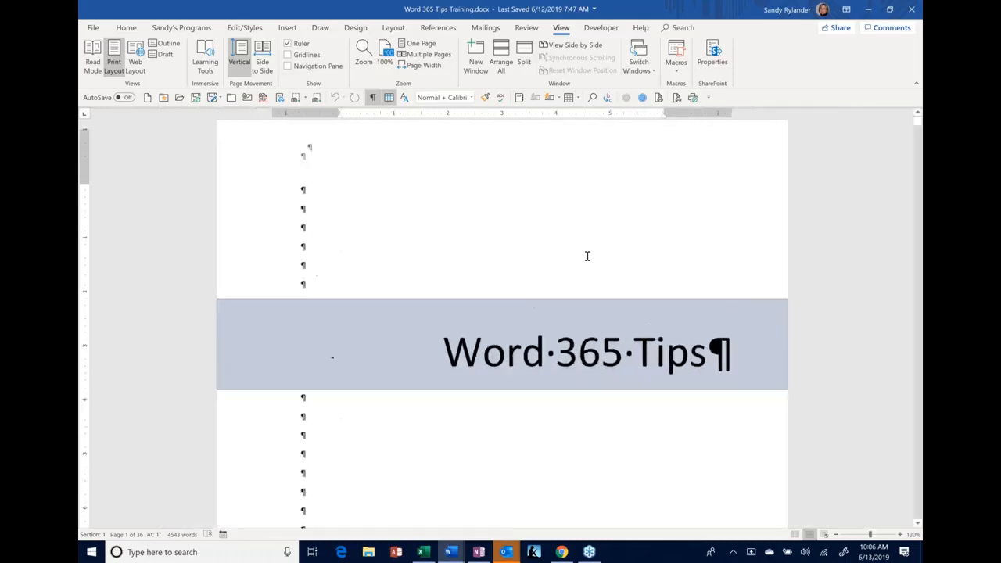
scroll(587, 255, "up", 2, "ctrl")
scroll(587, 255, "down", 2, "ctrl")
scroll(587, 256, "up", 2, "ctrl")
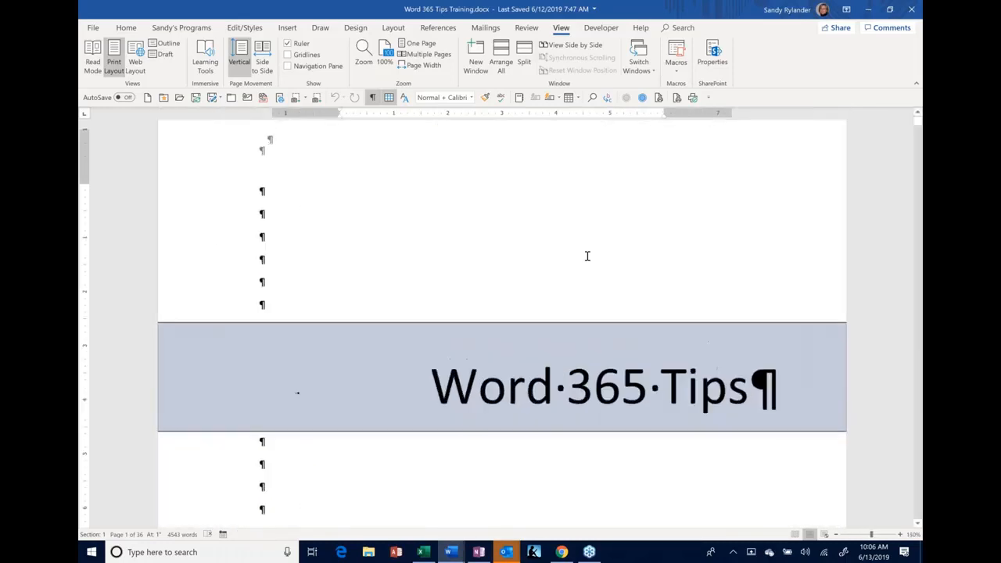
scroll(587, 255, "down", 3, "ctrl")
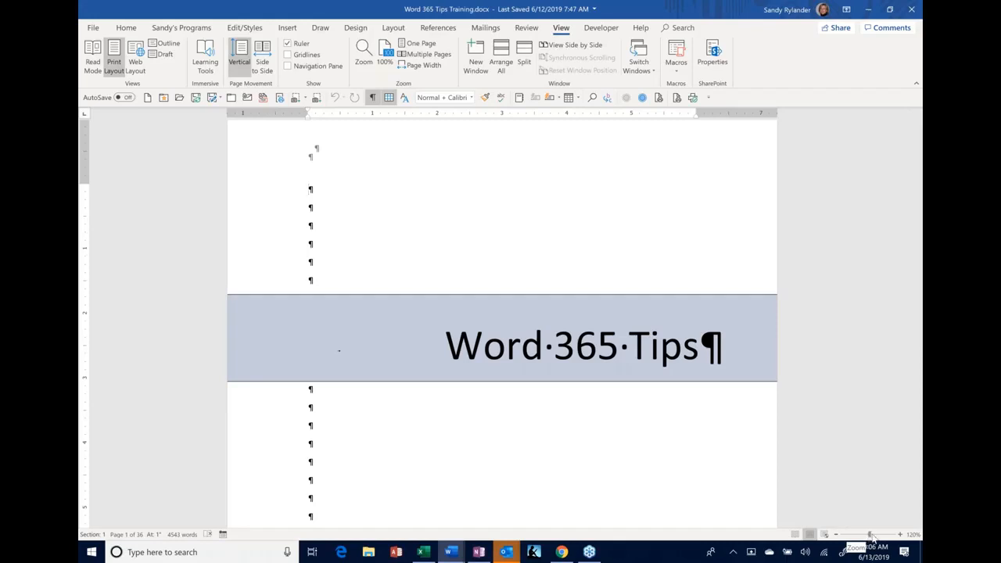
Step: Zoom out to 10% to view all pages at once, zoom in to 472%, and return the document to 100%
left_click_drag(870, 535, 837, 534)
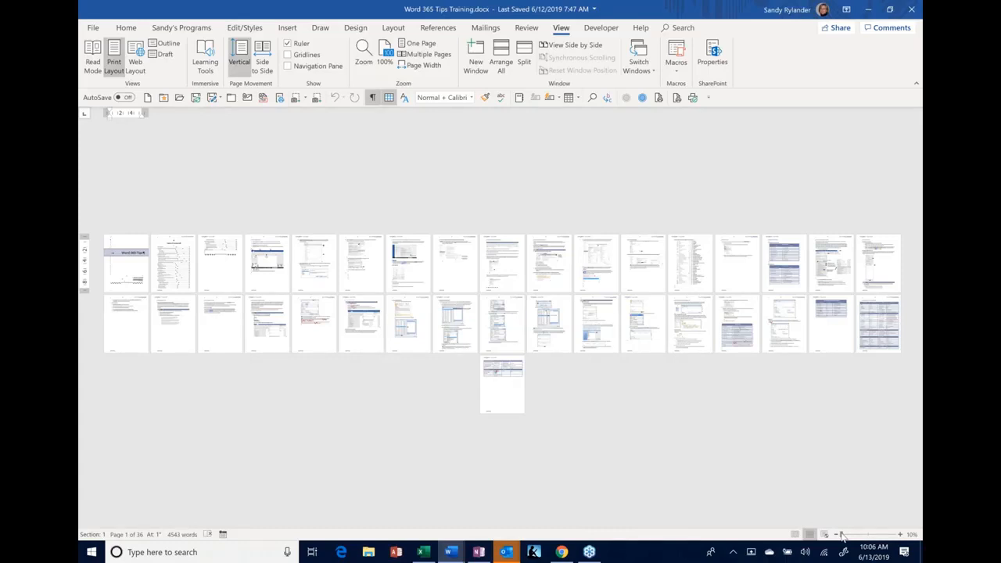
left_click(842, 534)
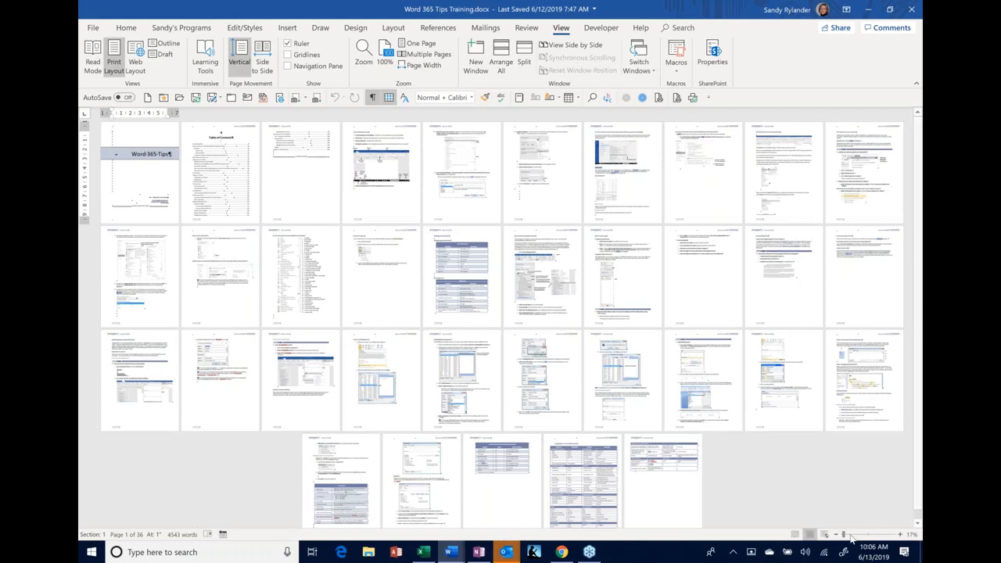
left_click_drag(844, 535, 893, 540)
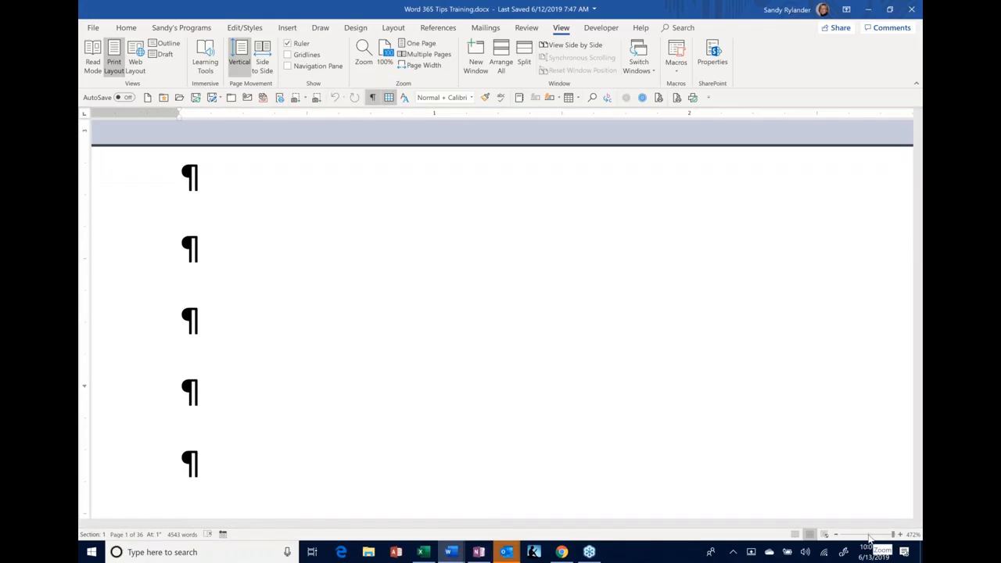
left_click(868, 536)
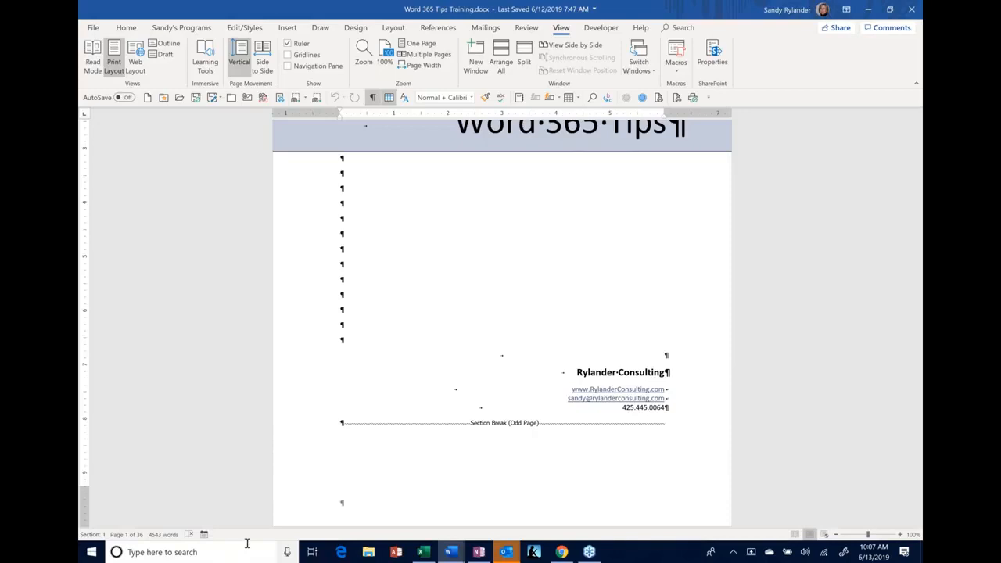
Step: Check the vertical page position of two empty cover-page paragraphs and review the status bar customization options
left_click(361, 314)
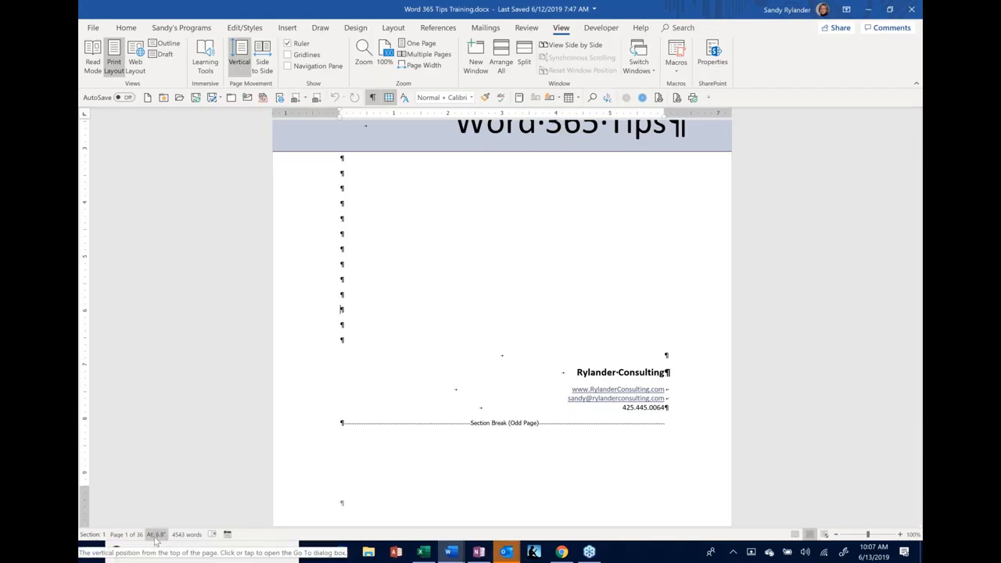
left_click(350, 158)
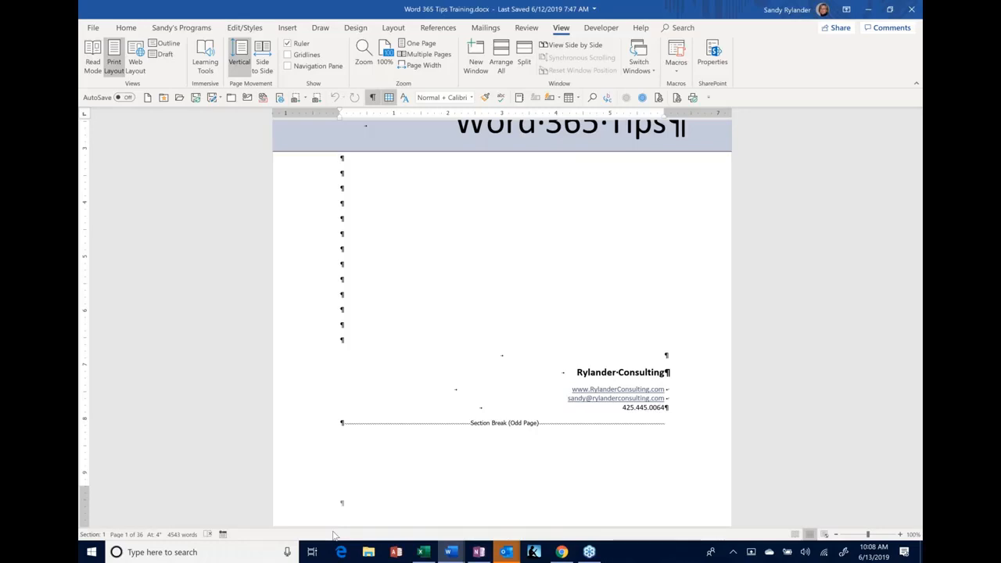
right_click(261, 537)
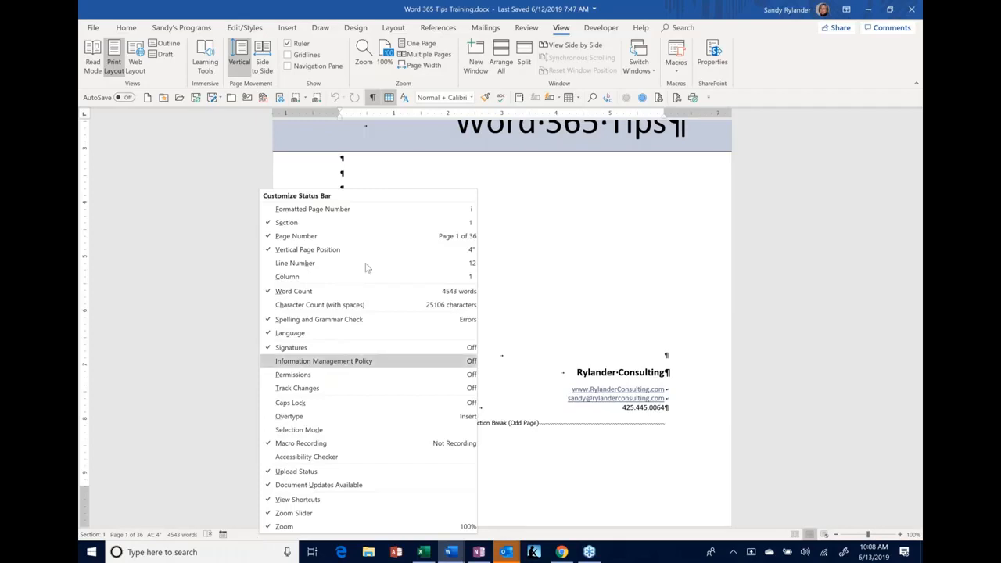
left_click(268, 225)
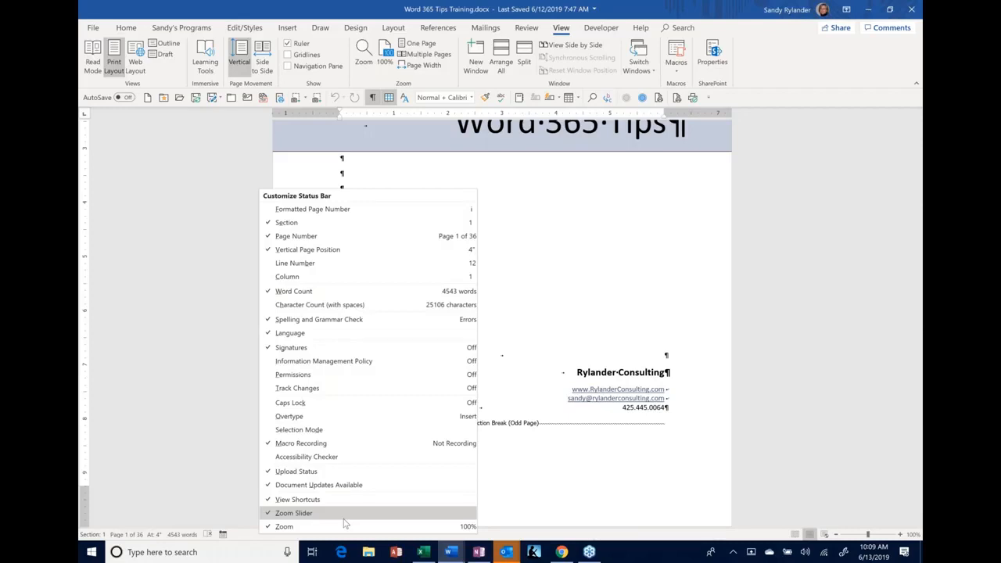
left_click(534, 494)
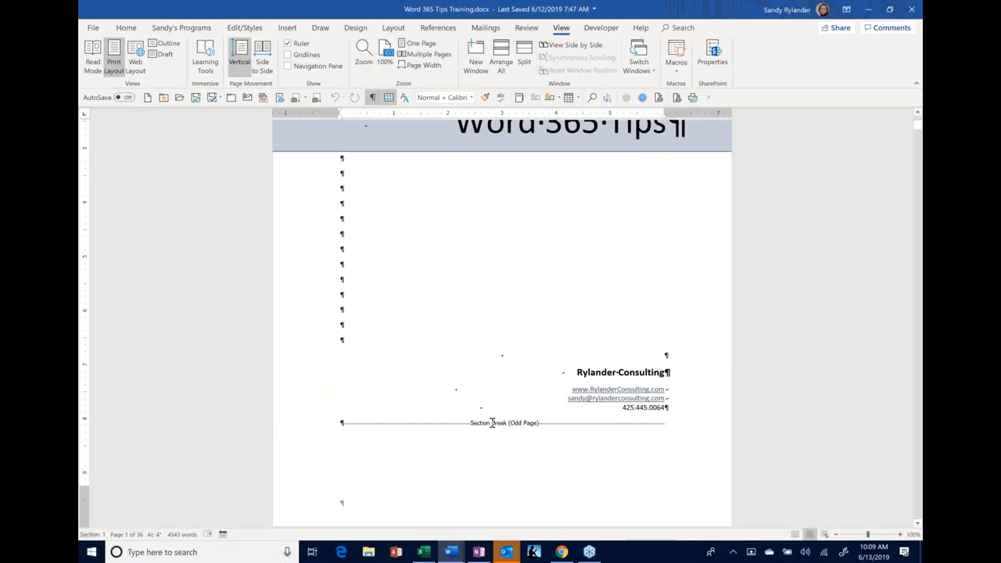
Step: Place the cursor in the Table of Contents heading to check its section number
scroll(492, 422, "down", 4)
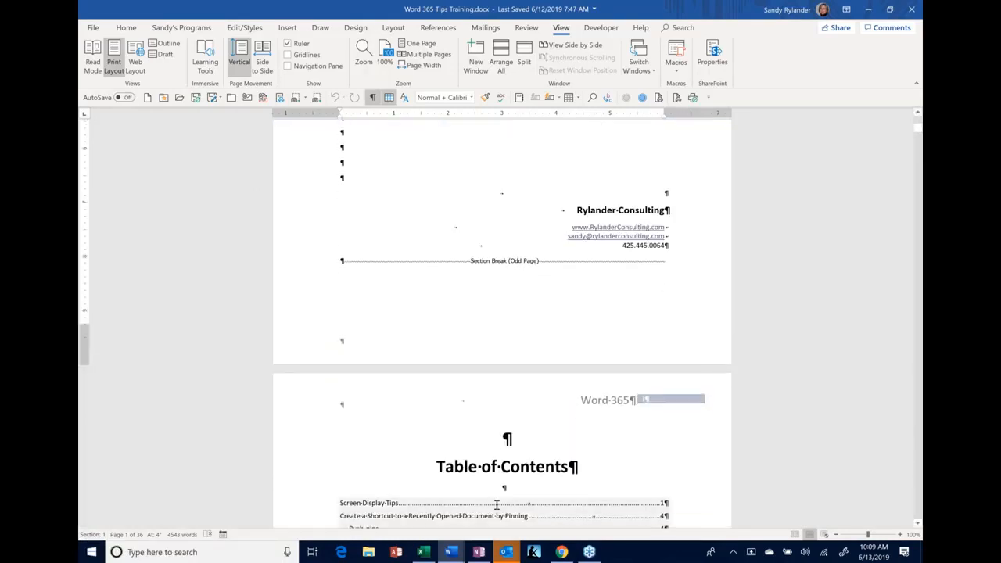
left_click(491, 467)
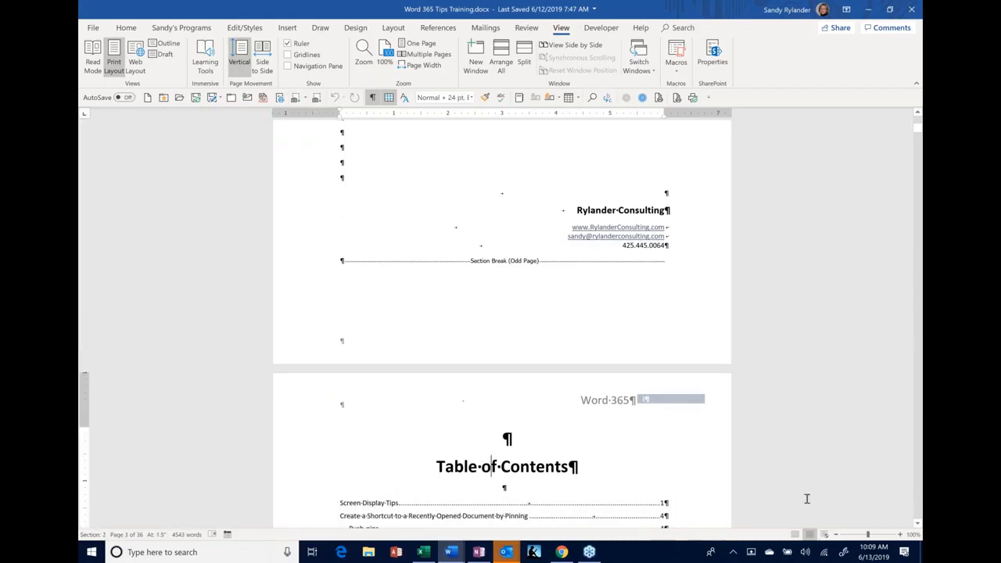
mouse_move(423, 554)
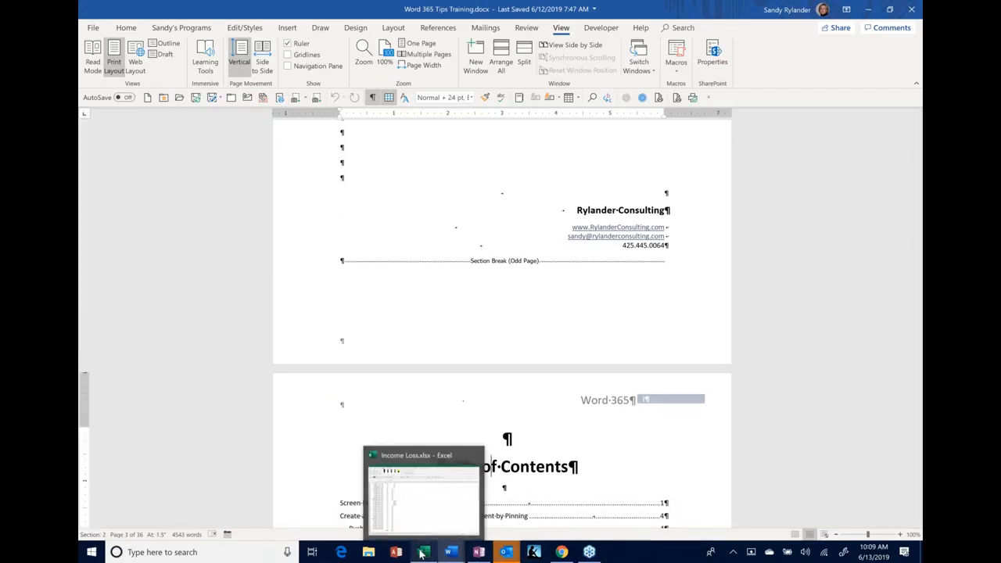
Step: Examine the Go To, Replace and Find options of Find and Replace, then close it without searching
left_click(93, 534)
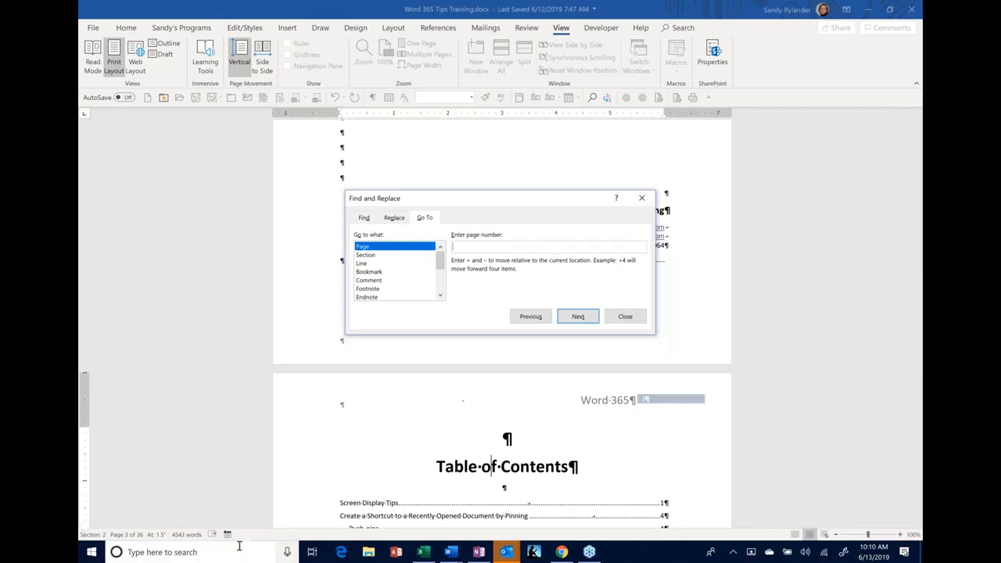
mouse_move(440, 261)
left_mouse_down()
mouse_move(441, 286)
mouse_move(441, 243)
left_mouse_up()
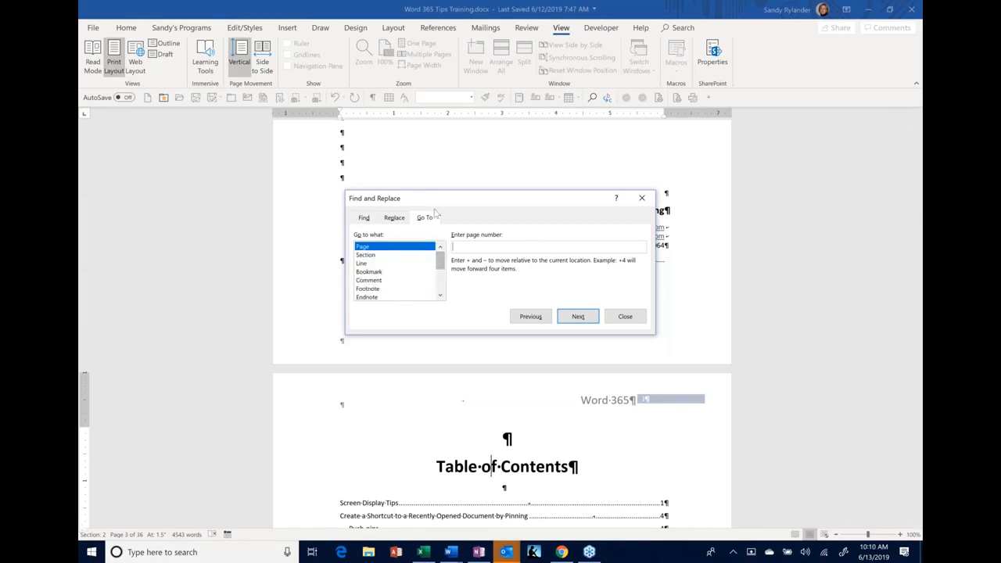
left_click(395, 218)
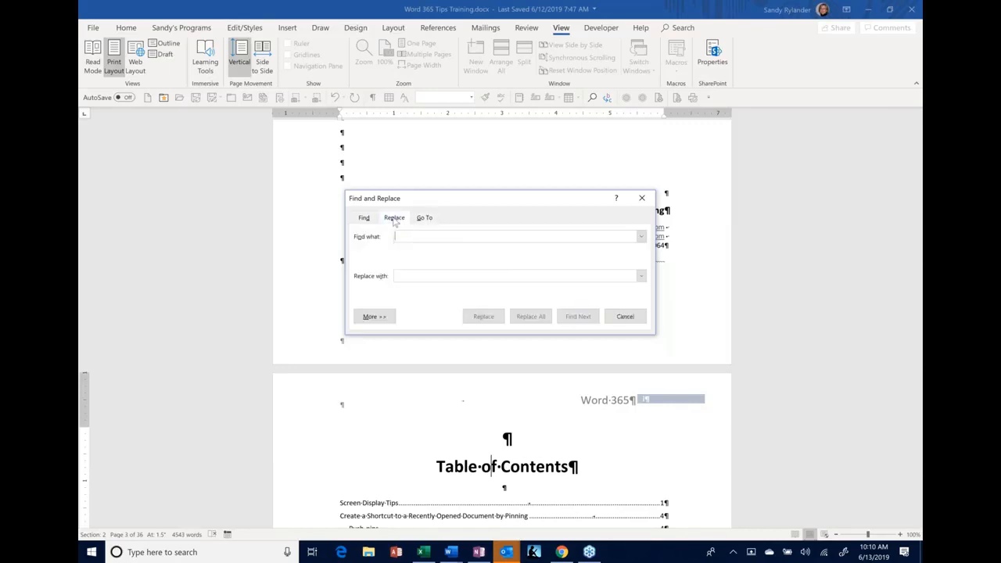
left_click(365, 219)
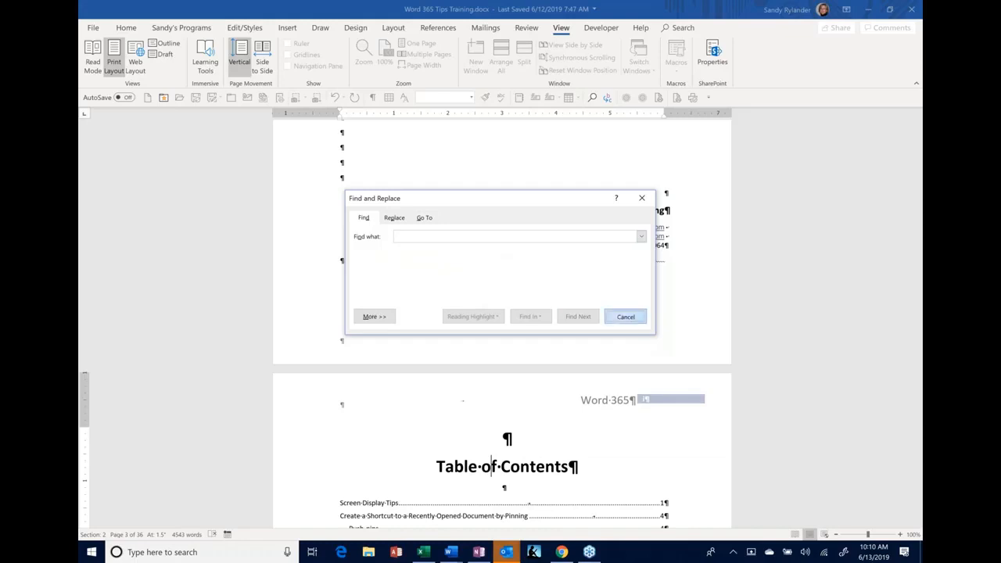
left_click(625, 317)
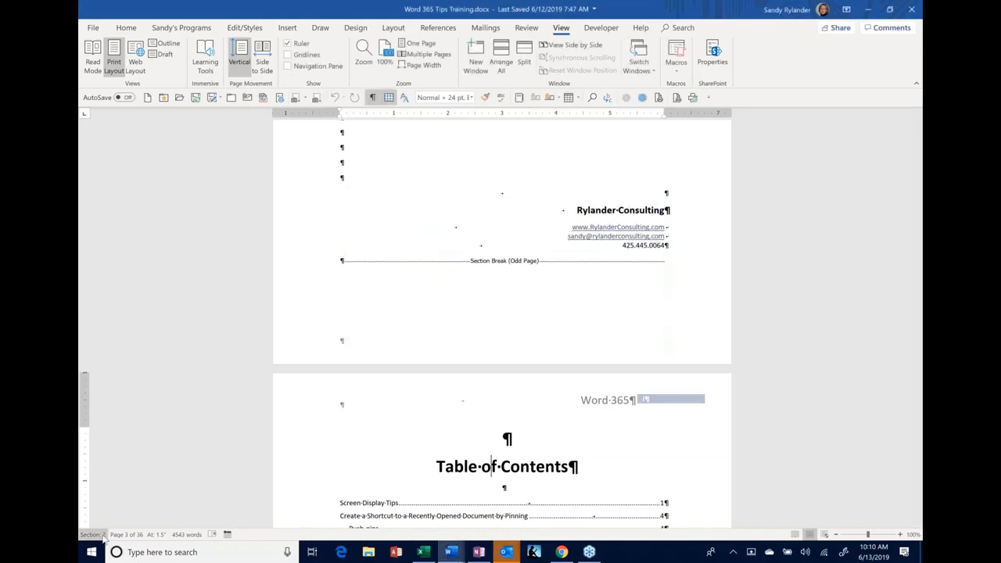
key("ctrl+g")
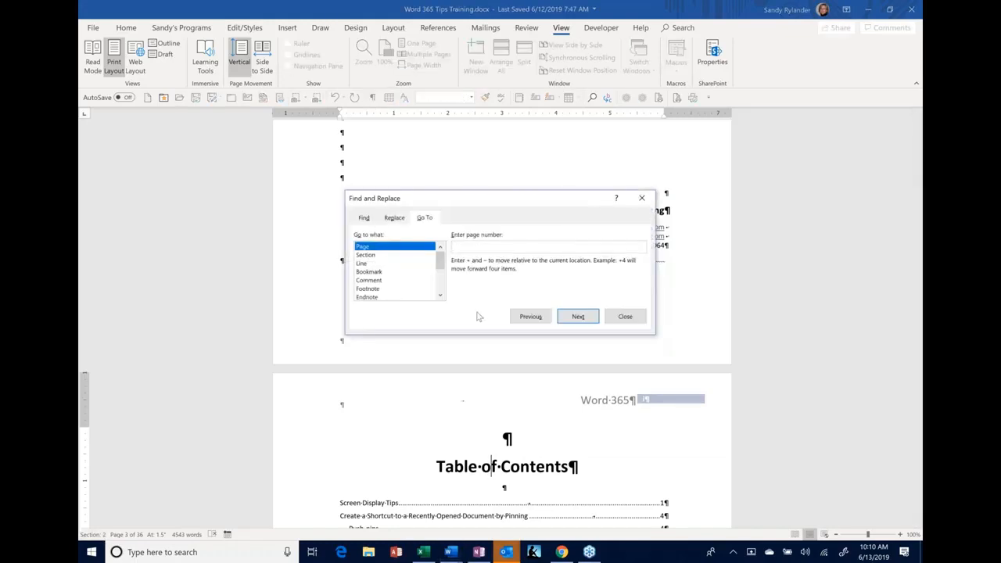
left_click(635, 322)
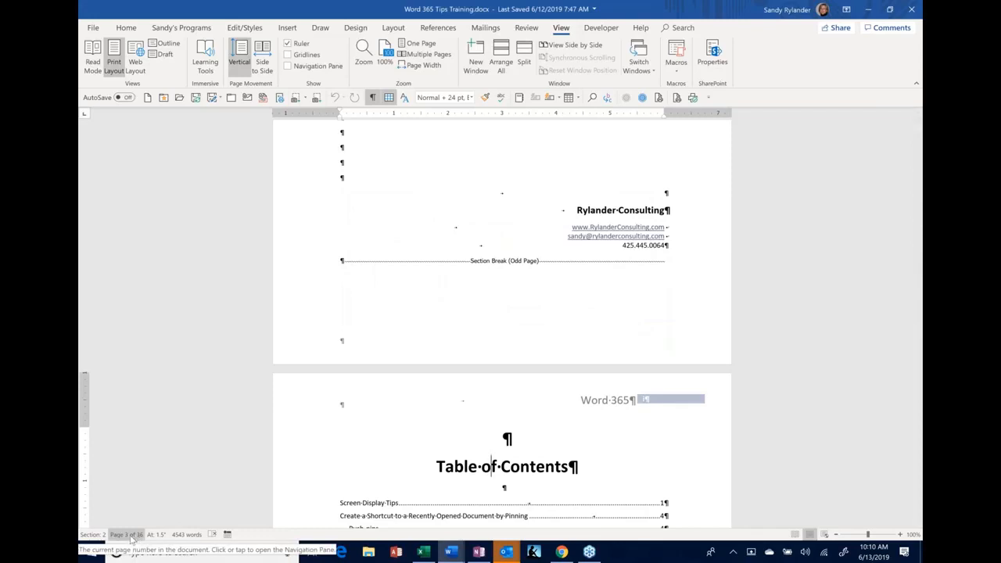
Step: Show the document's page thumbnails and go to the page numbered 3
left_click(131, 534)
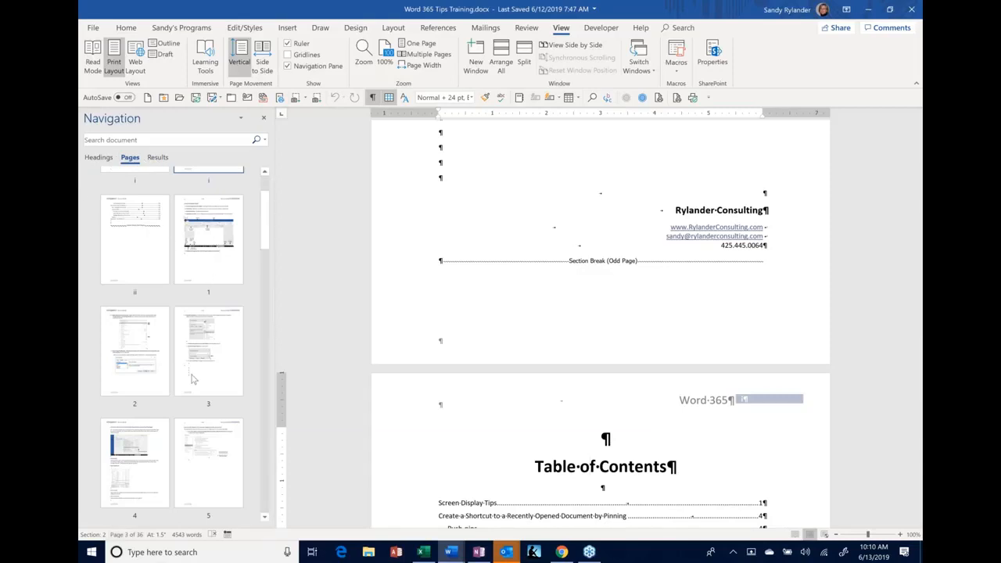
left_click(205, 343)
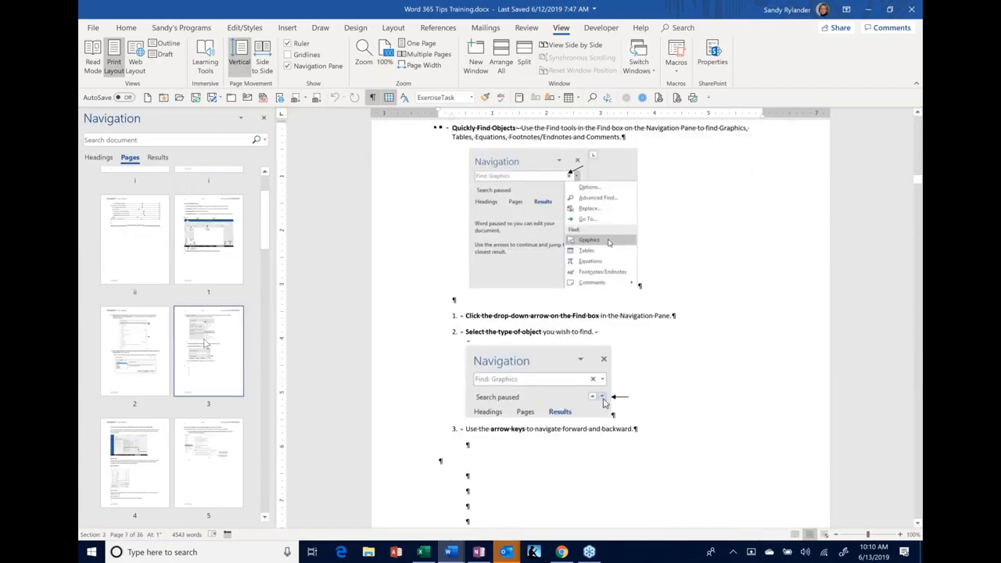
Step: Search the document for "navigation"
left_click(157, 158)
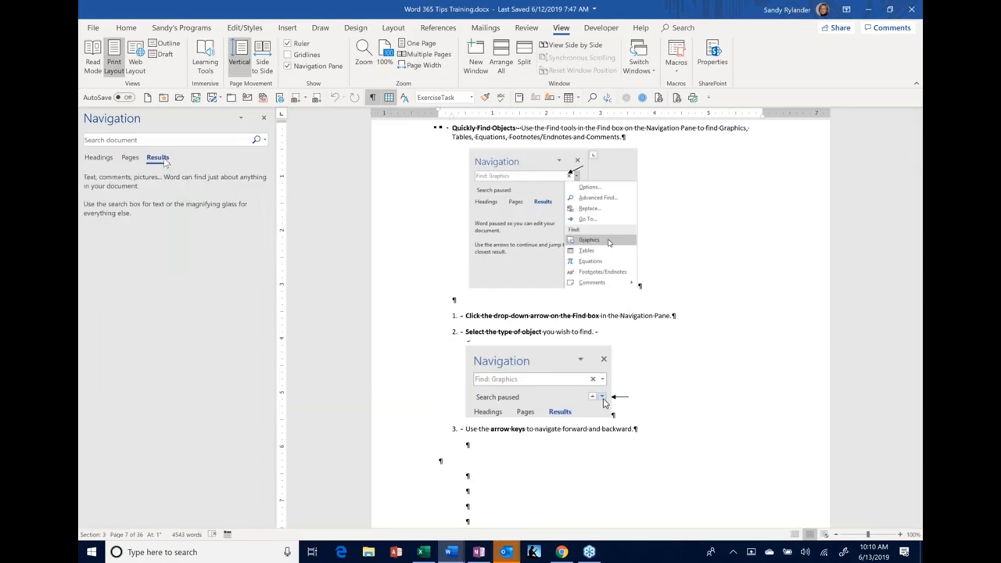
left_click(131, 139)
type("navigation")
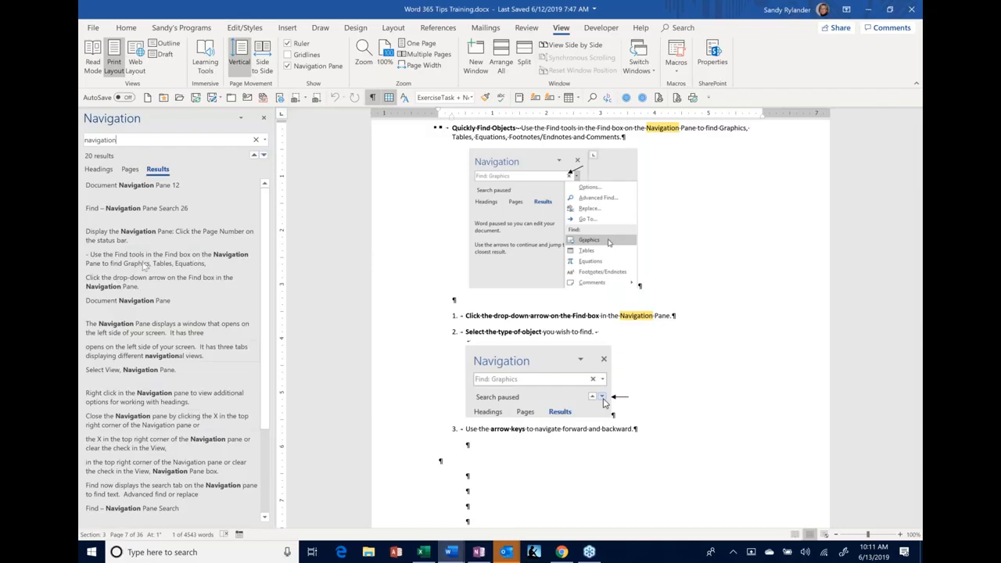
Step: Go to the search match about the X in the top right corner and place the cursor in the Move and Copy heading below
left_click(121, 448)
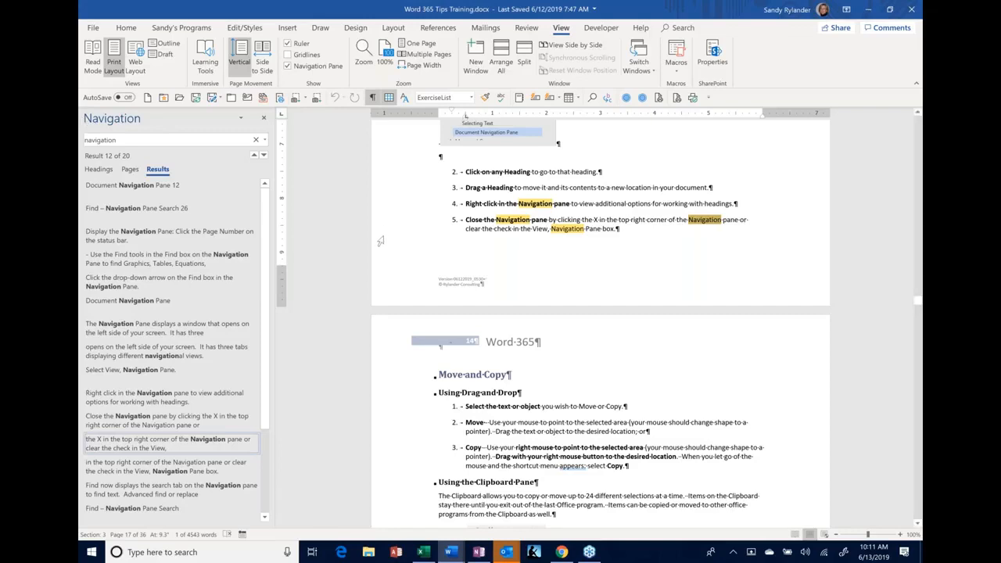
left_click(443, 375)
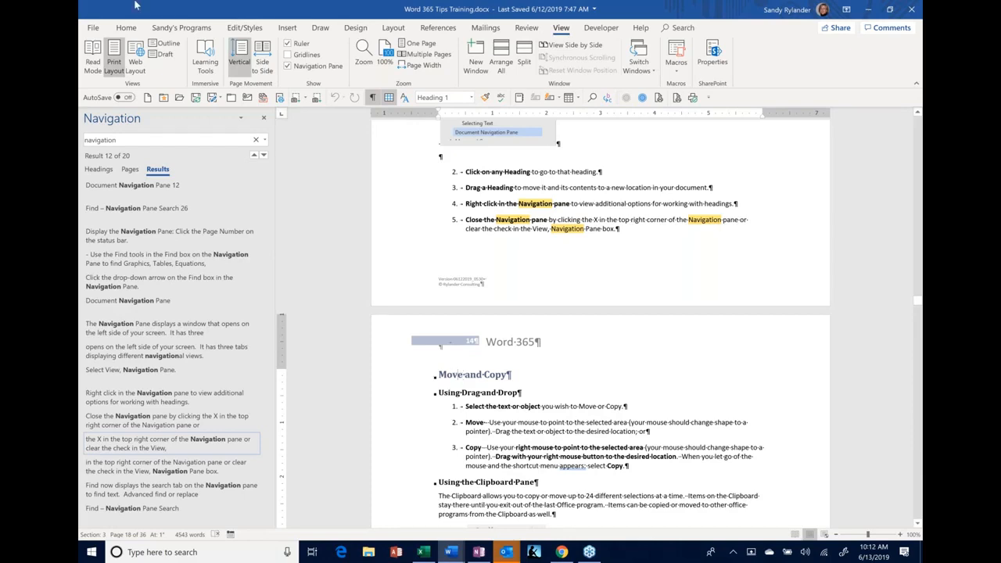
Step: Show the document's heading outline and go to The Quick Access Toolbar heading, followed by Editing a Document
left_click(126, 28)
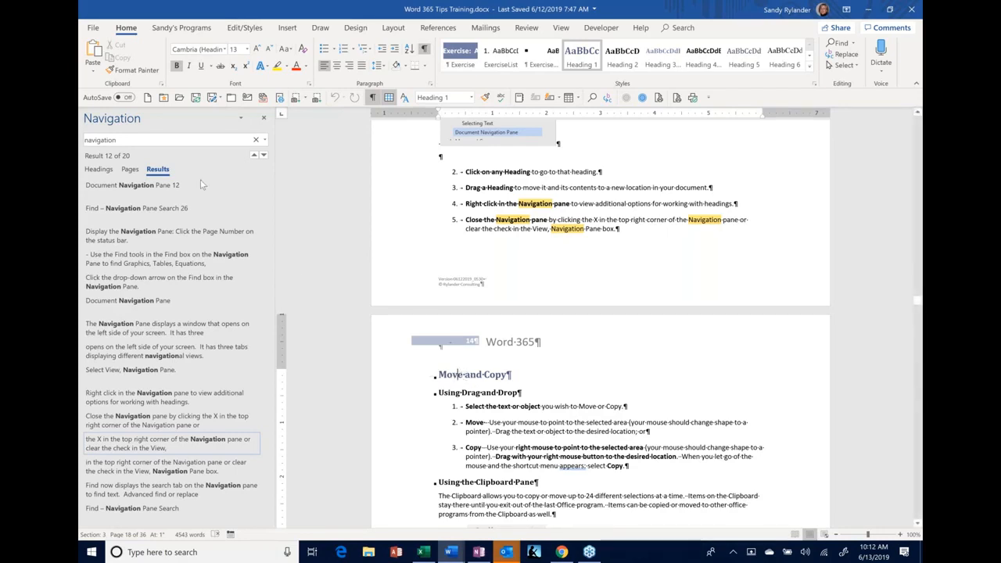
left_click(98, 168)
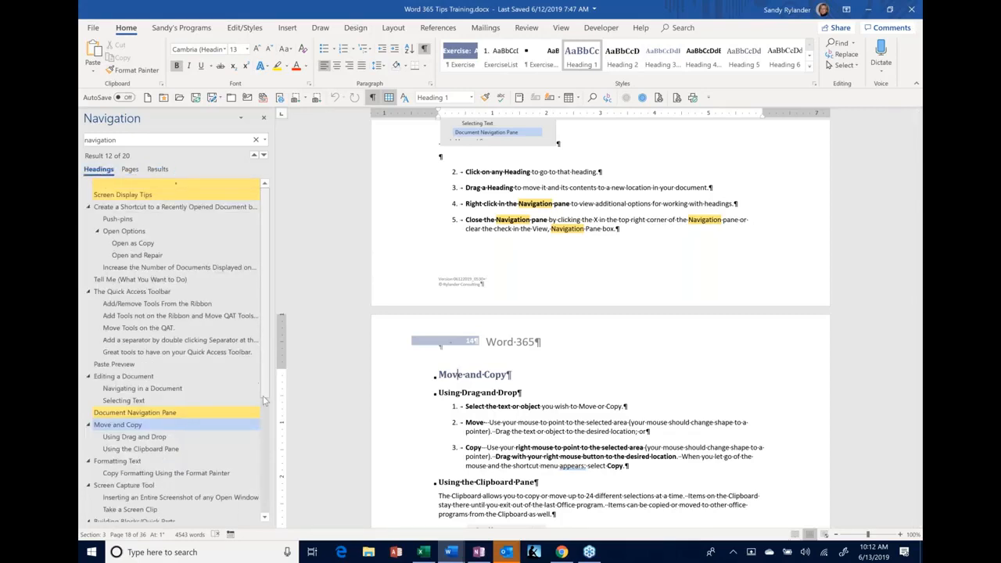
scroll(263, 396, "down", 1)
scroll(262, 408, "down", 4)
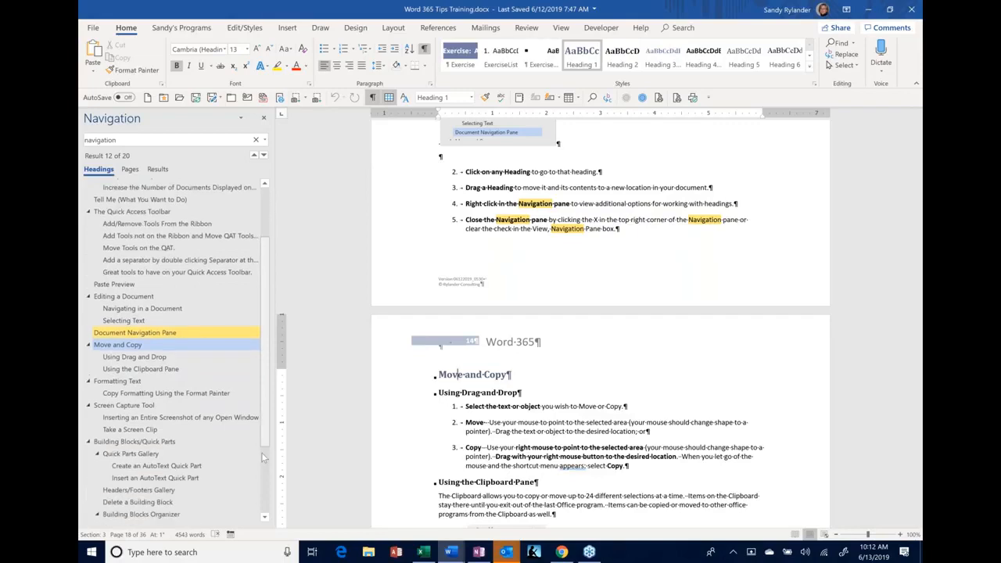
scroll(263, 462, "up", 5)
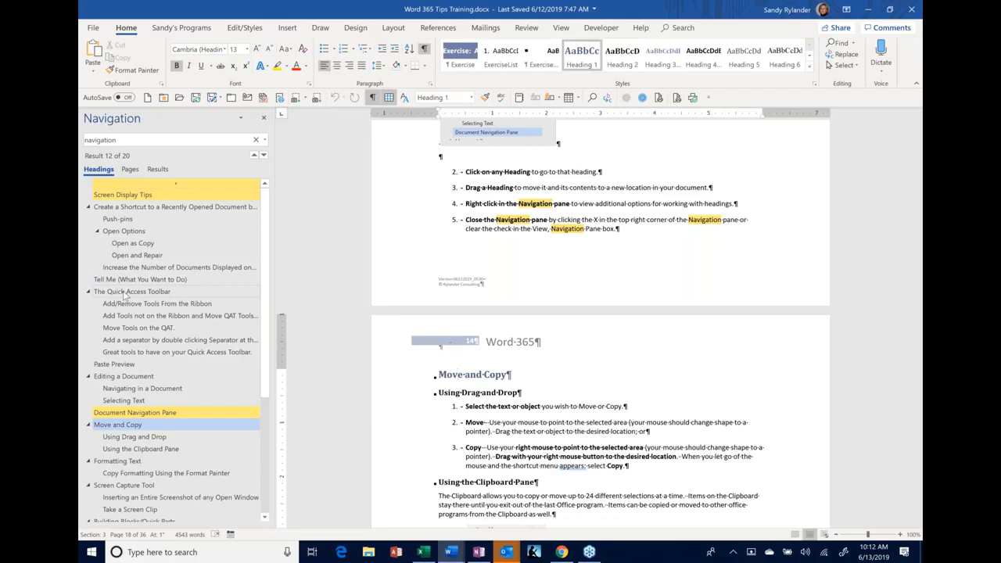
left_click(123, 292)
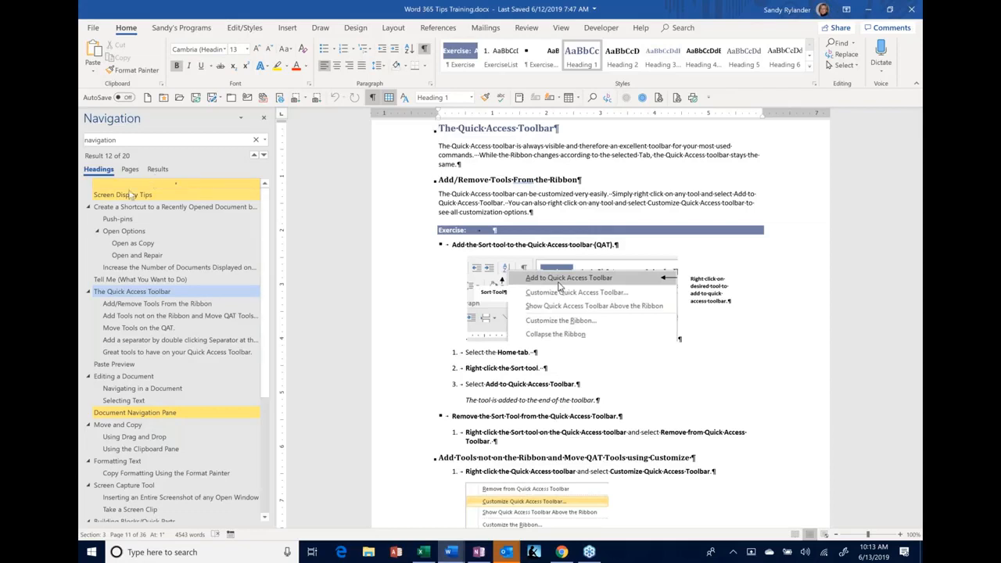
left_click(123, 377)
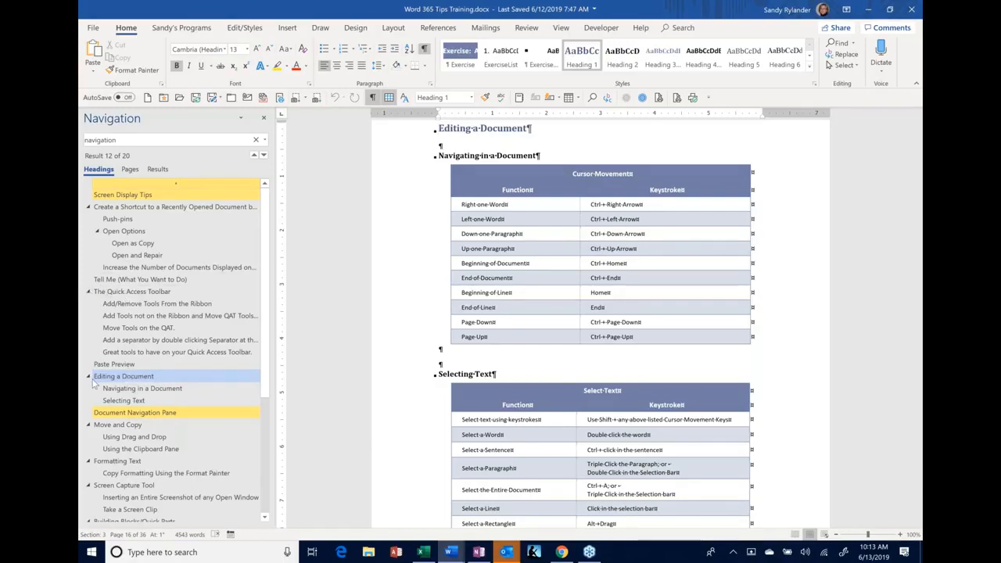
Step: Move the collapsed The Quick Access Toolbar section after Document Navigation Pane, and Add/Remove Tools From the Ribbon below the subheading that follows it
left_click(89, 291)
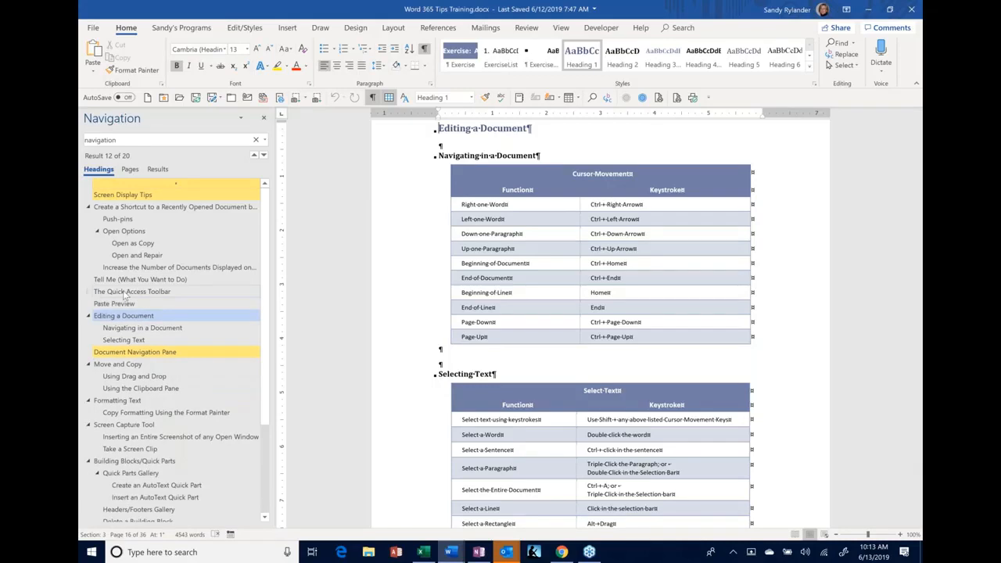
left_click_drag(124, 295, 115, 367)
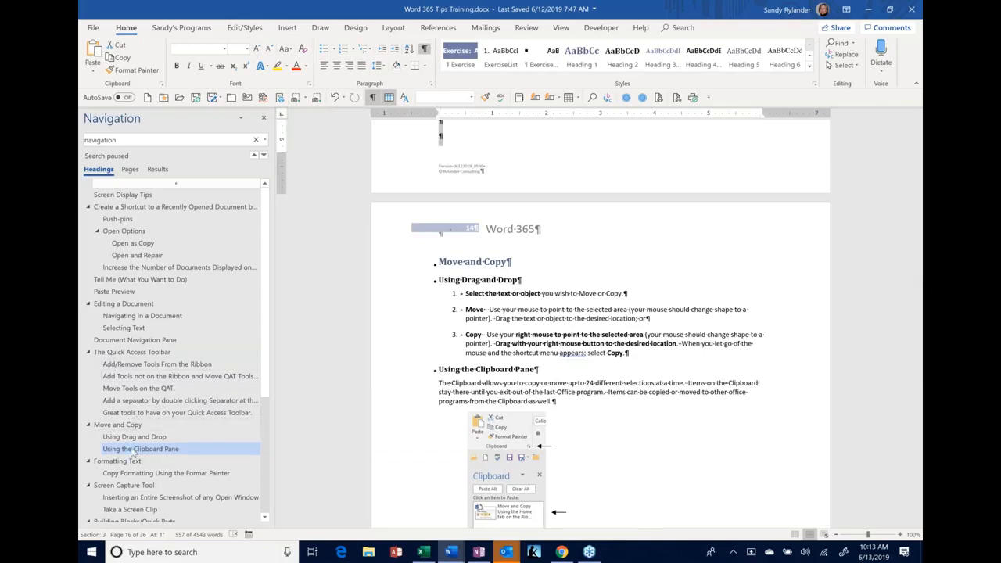
left_click(134, 366)
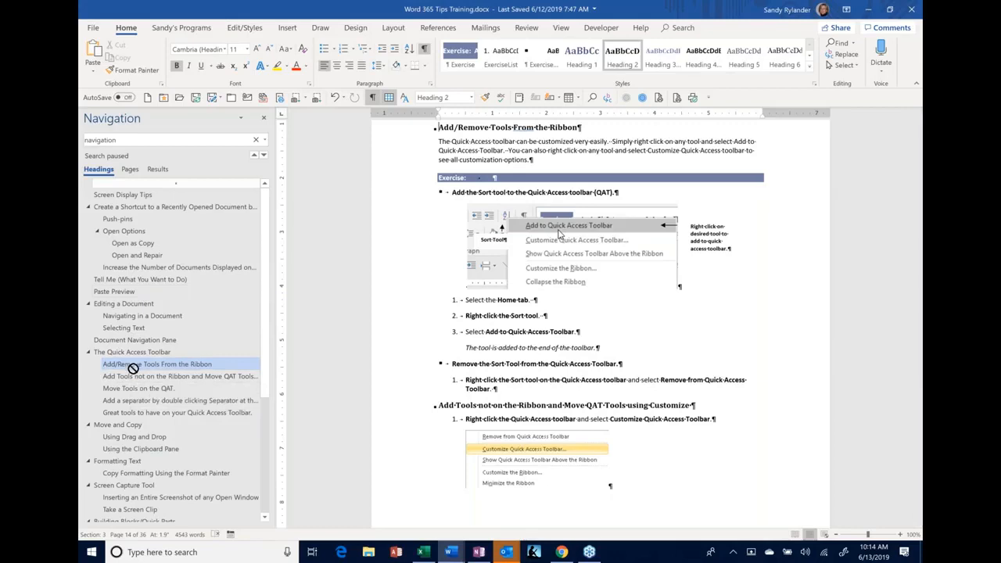
left_click_drag(134, 367, 135, 383)
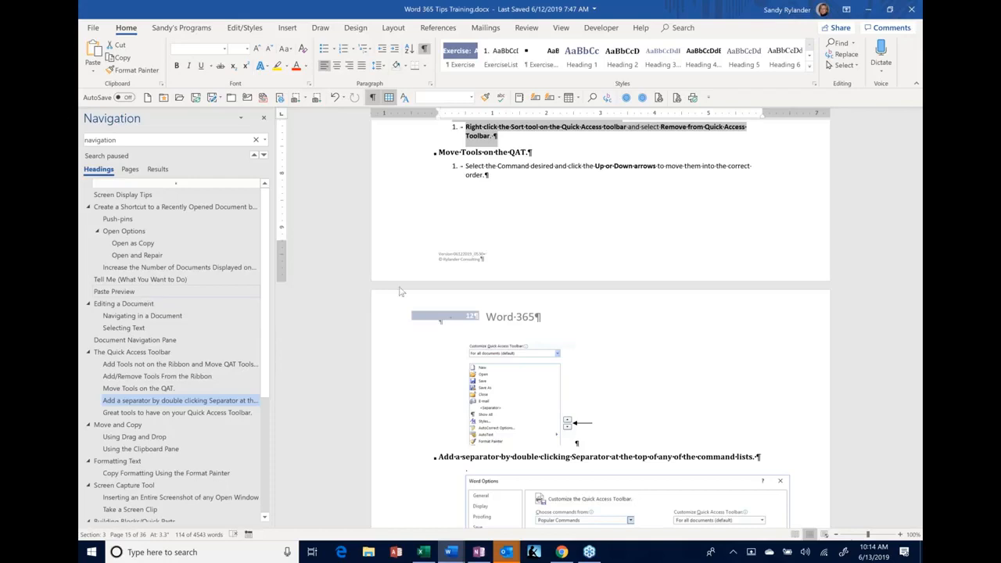
Step: Review the moved Add/Remove Tools From the Ribbon section and undo both heading moves
scroll(402, 286, "up", 5)
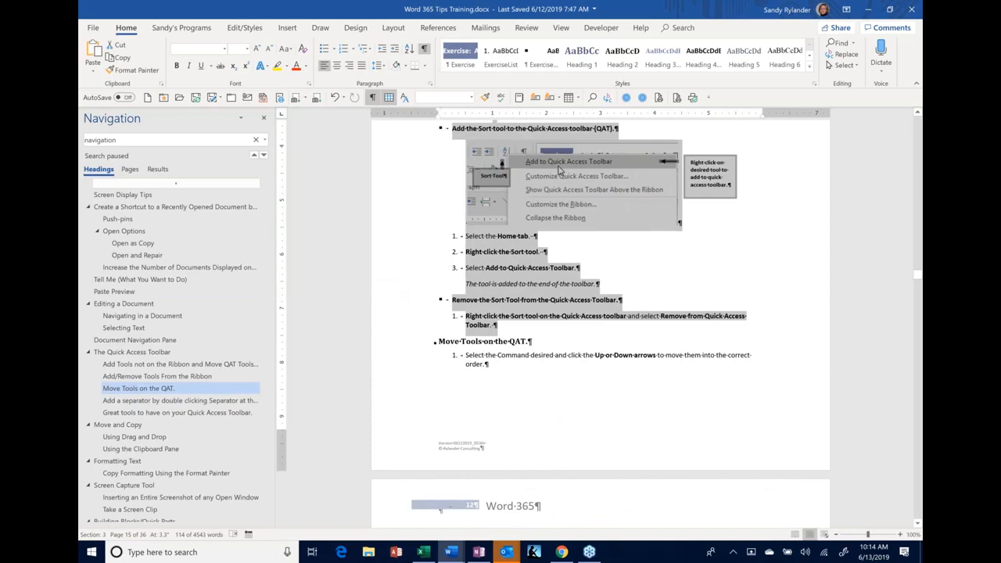
scroll(600, 312, "up", 4)
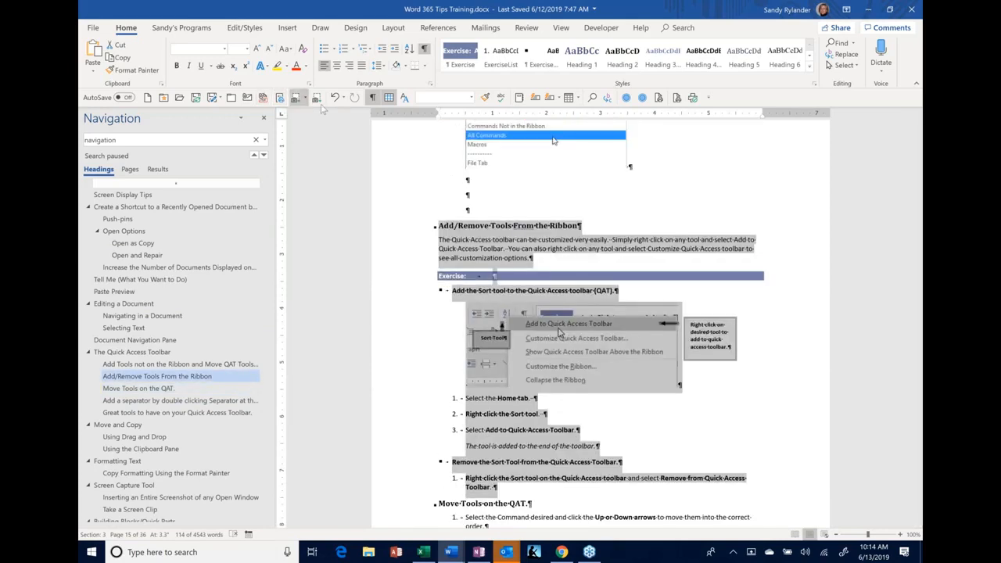
left_click(336, 99)
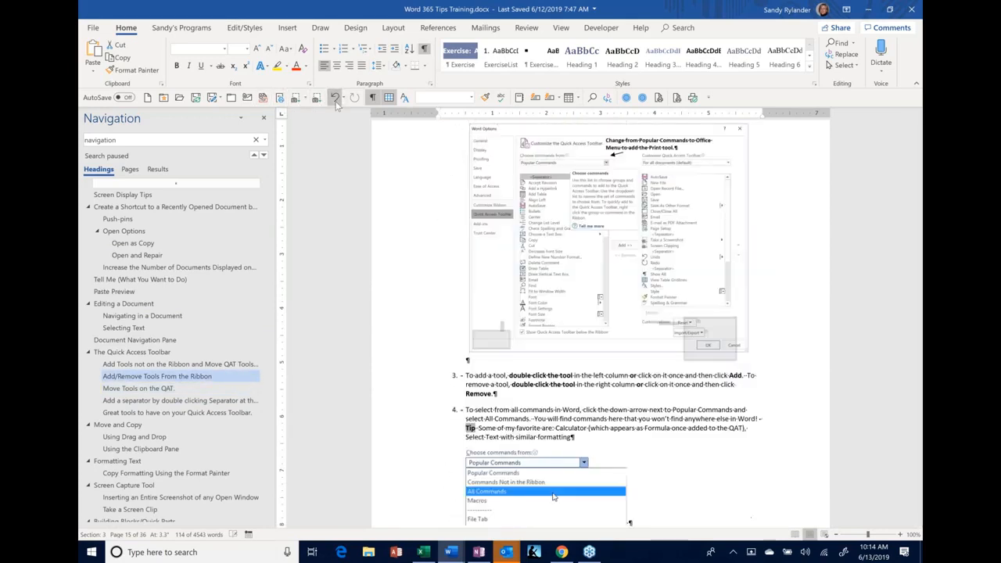
left_click(335, 100)
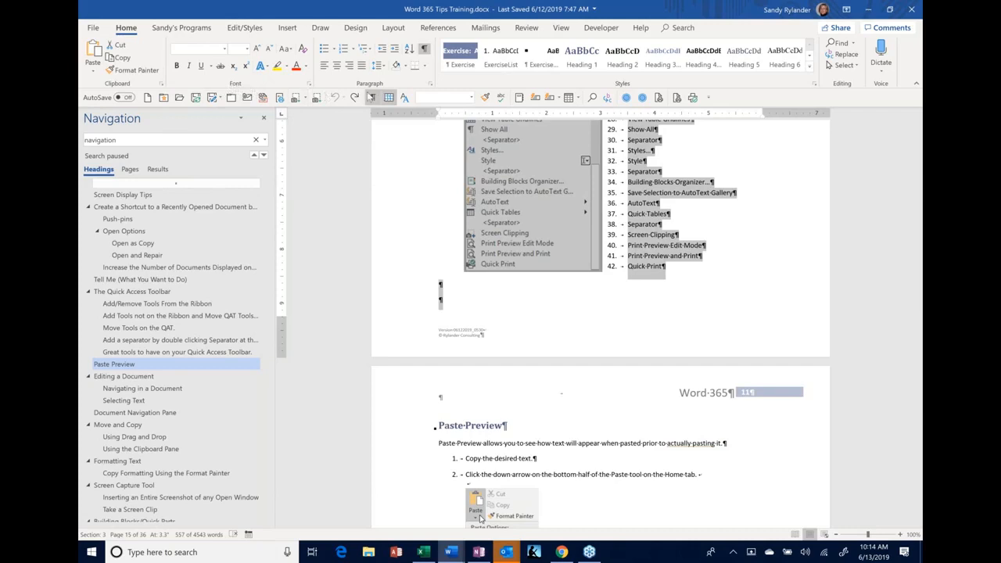
Step: Examine the Line and Page Breaks options of the Paragraph settings, close them, and briefly open and close the Font settings
left_click(429, 82)
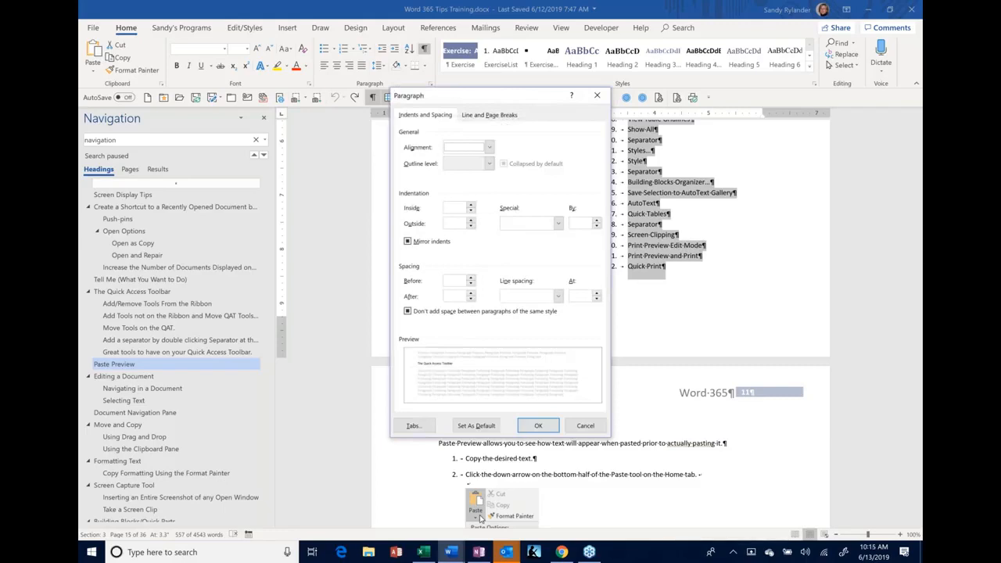
left_click(485, 117)
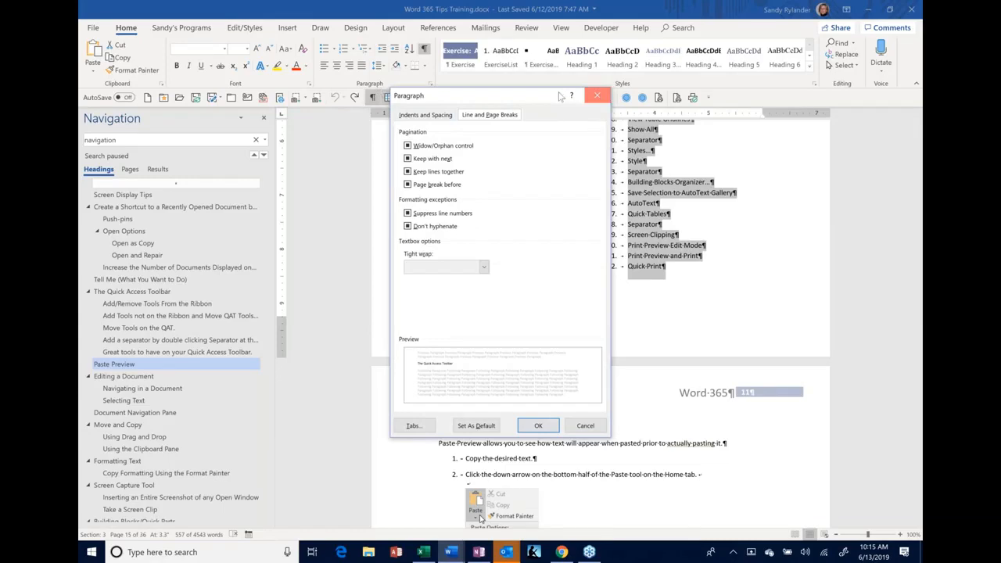
left_click(597, 95)
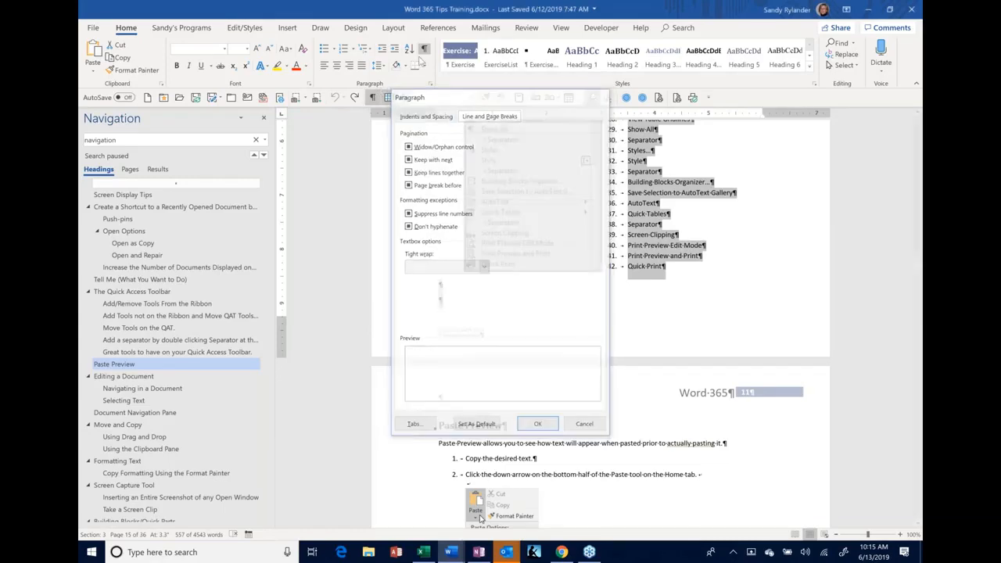
left_click(317, 97)
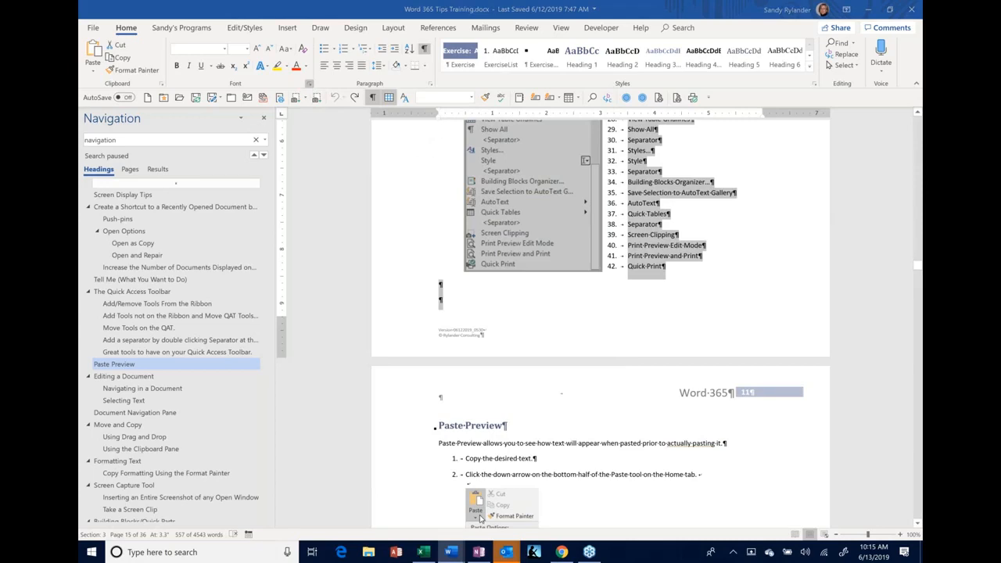
left_click(599, 109)
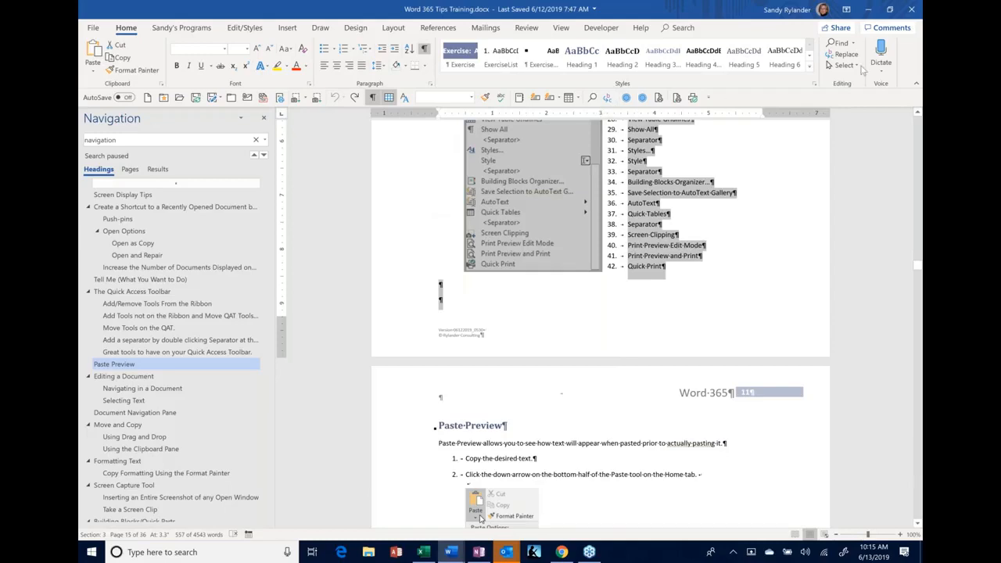
Step: Restore the document window to a smaller size, move it over the other document and maximize it, and repeat this once
left_click(889, 11)
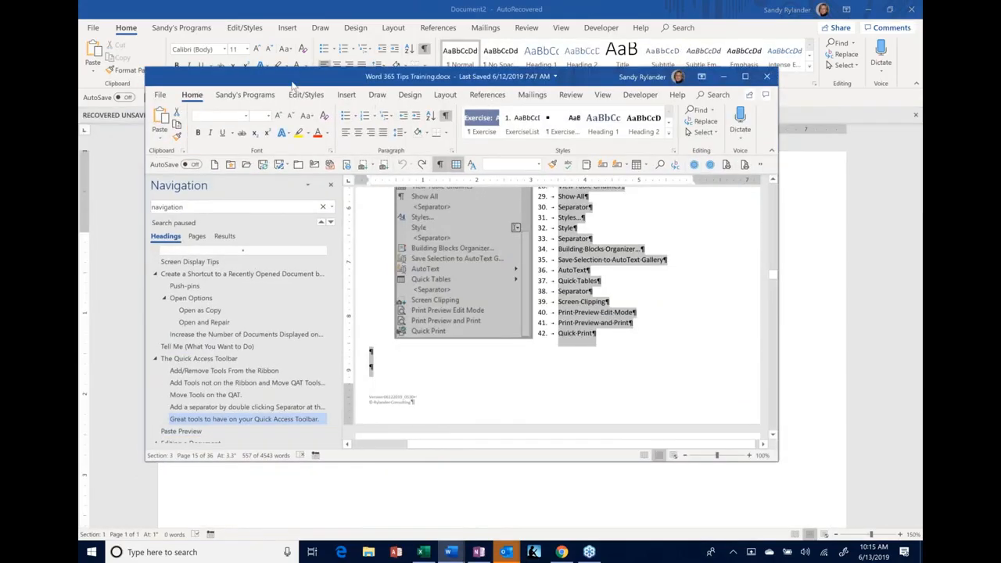
left_click_drag(294, 83, 345, 145)
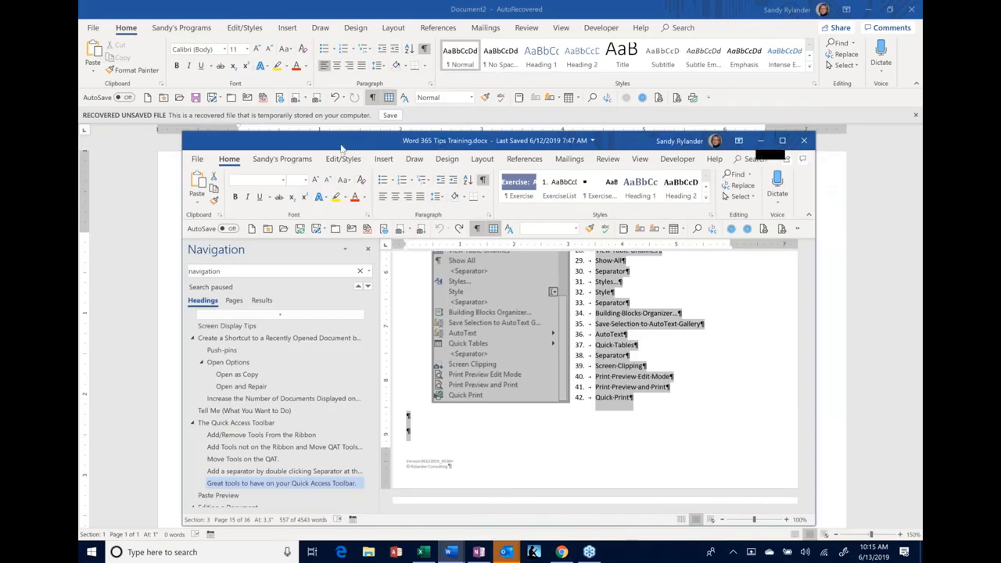
left_click_drag(384, 147, 535, 145)
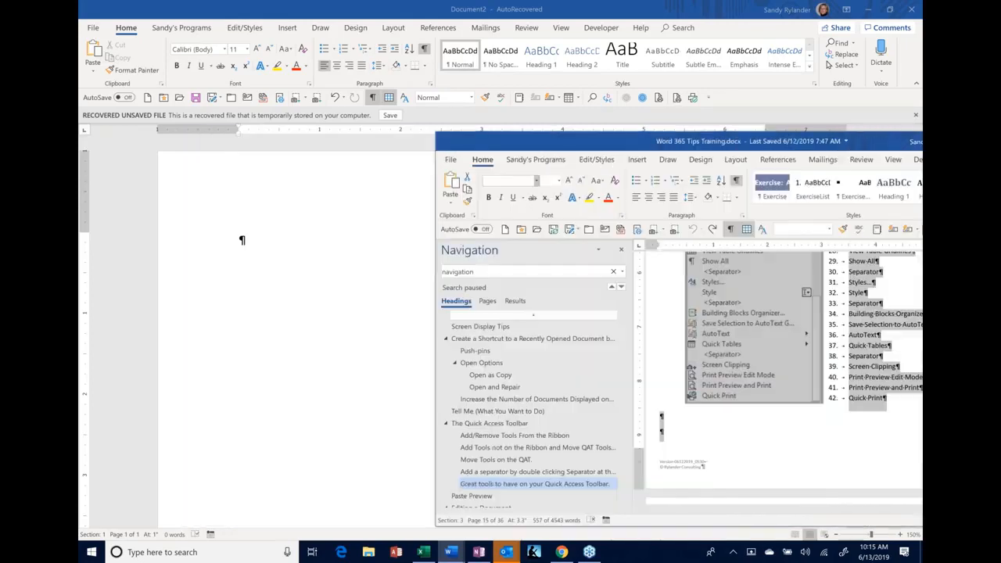
double_click(535, 144)
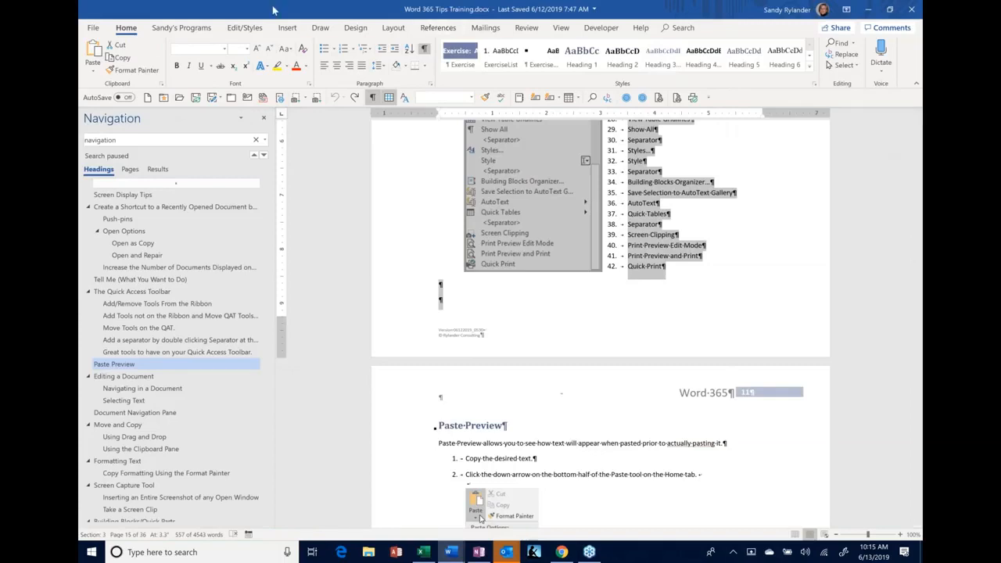
left_click_drag(273, 9, 512, 146)
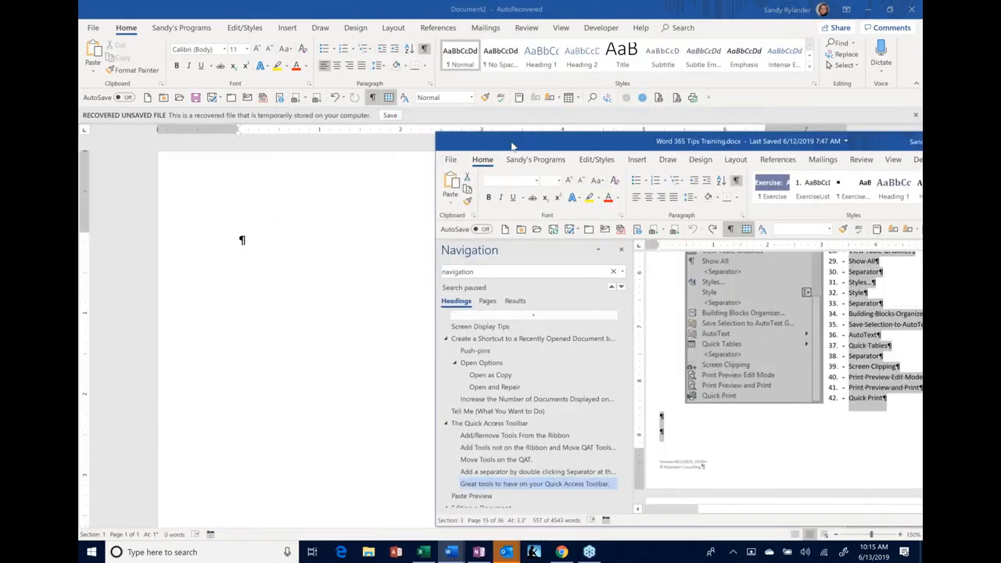
double_click(512, 146)
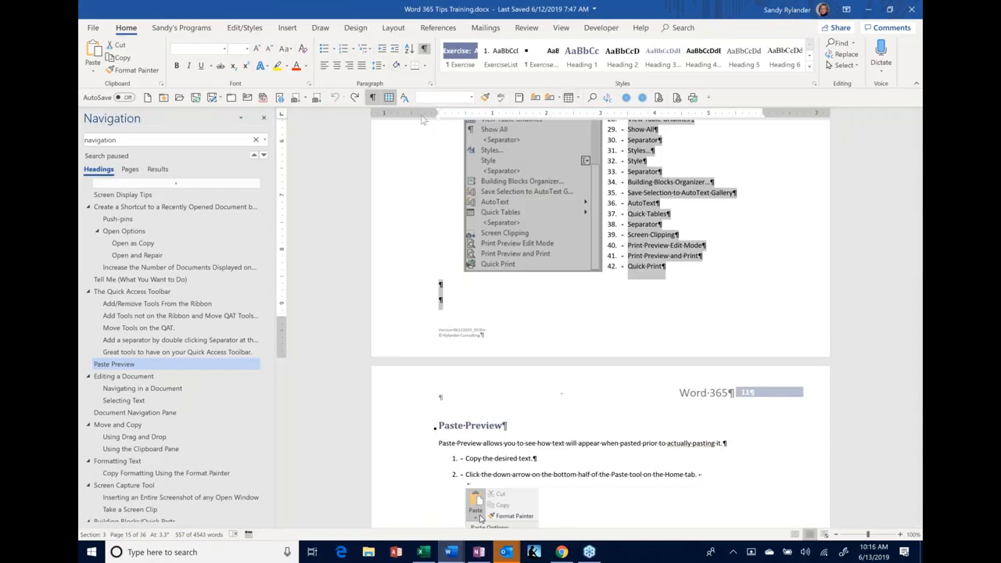
Step: Clear the text selection and select the paste options picture in the Paste Preview section
left_click(599, 290)
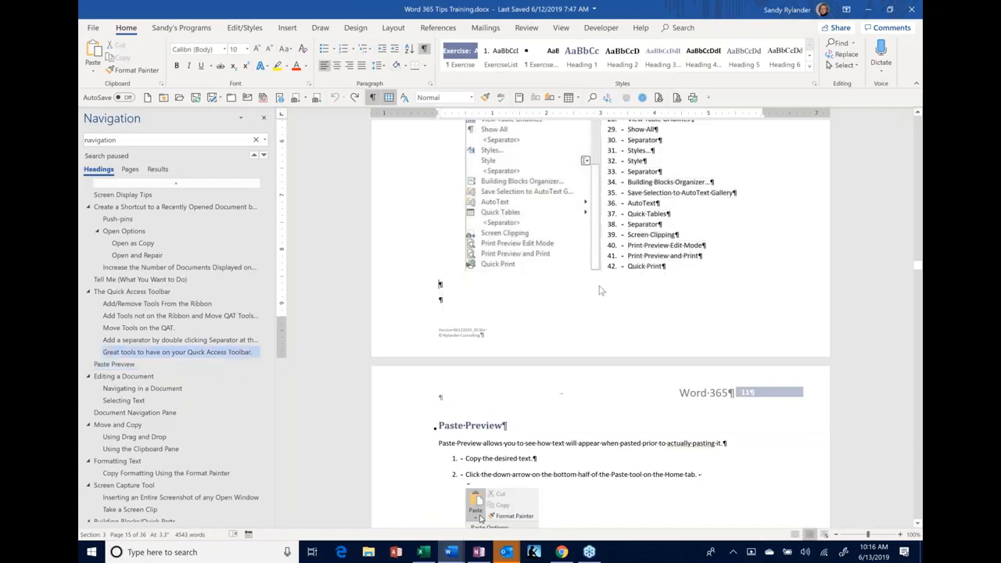
scroll(431, 425, "down", 1)
scroll(432, 398, "down", 3)
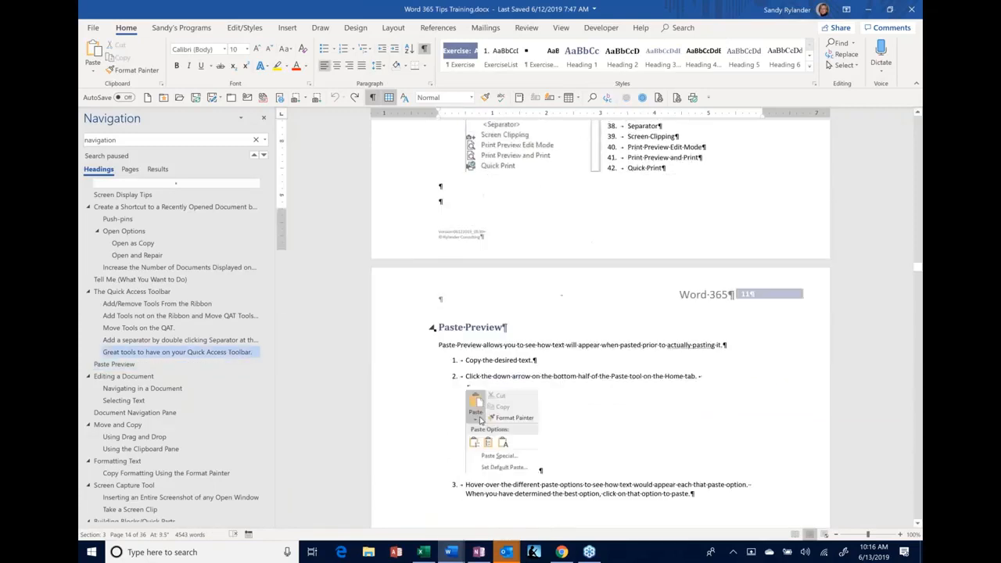
left_click(490, 383)
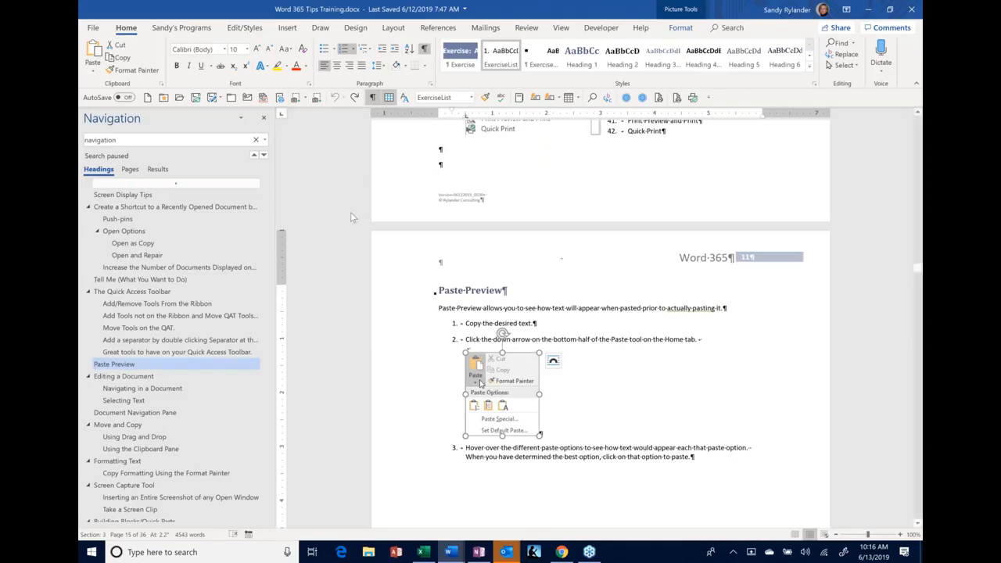
Step: Search the document for graphics and step forward through the matches to the Document Navigation Pane section
left_click(264, 140)
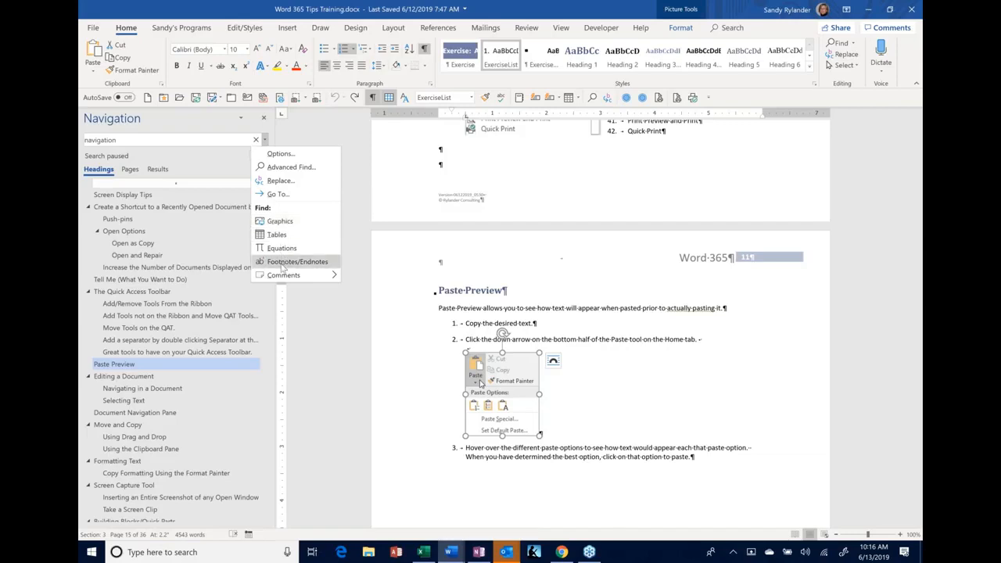
left_click(282, 223)
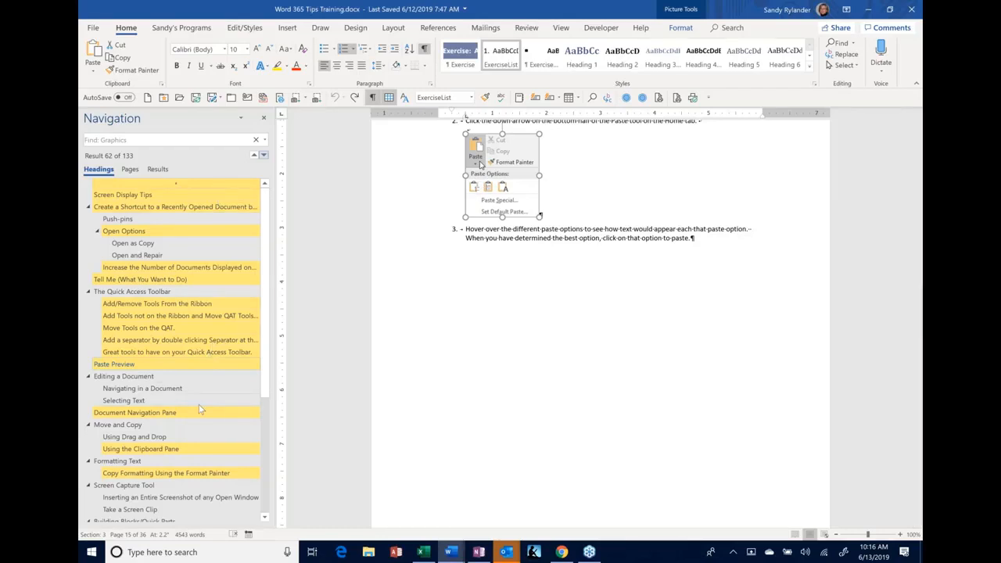
left_click(264, 157)
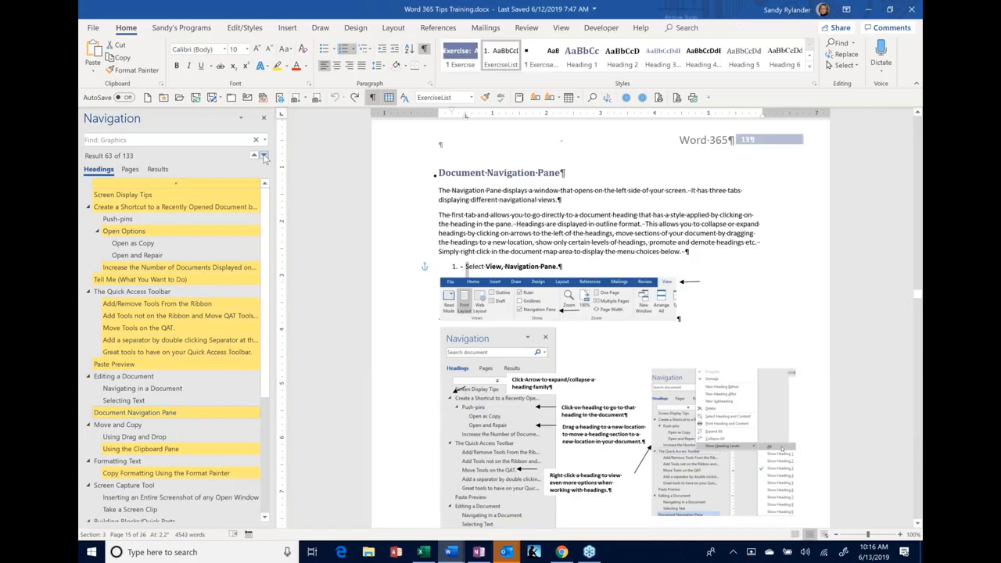
double_click(264, 157)
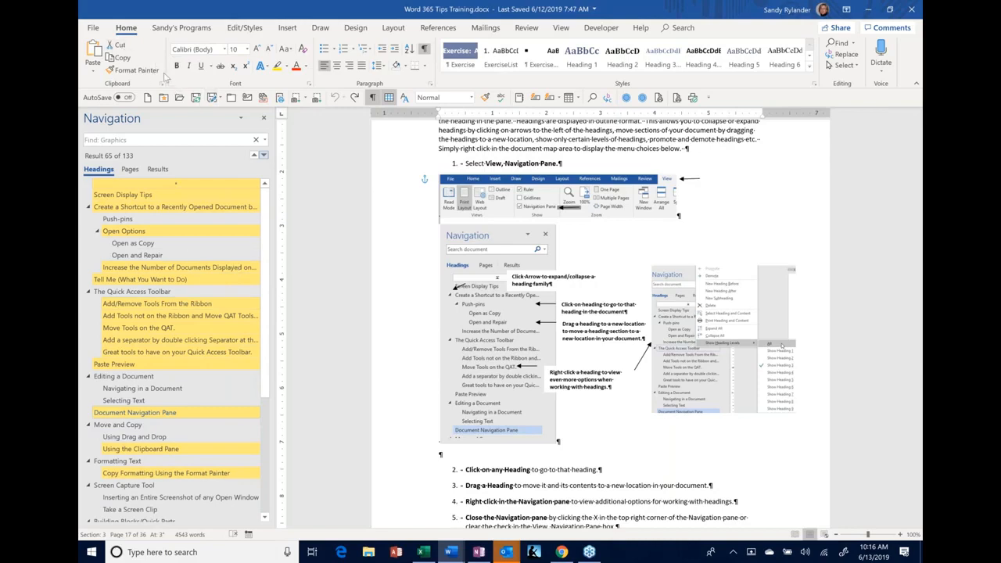
Step: Show the recent documents available to open and look through the pinned, Today and Older entries
left_click(94, 29)
left_click(102, 101)
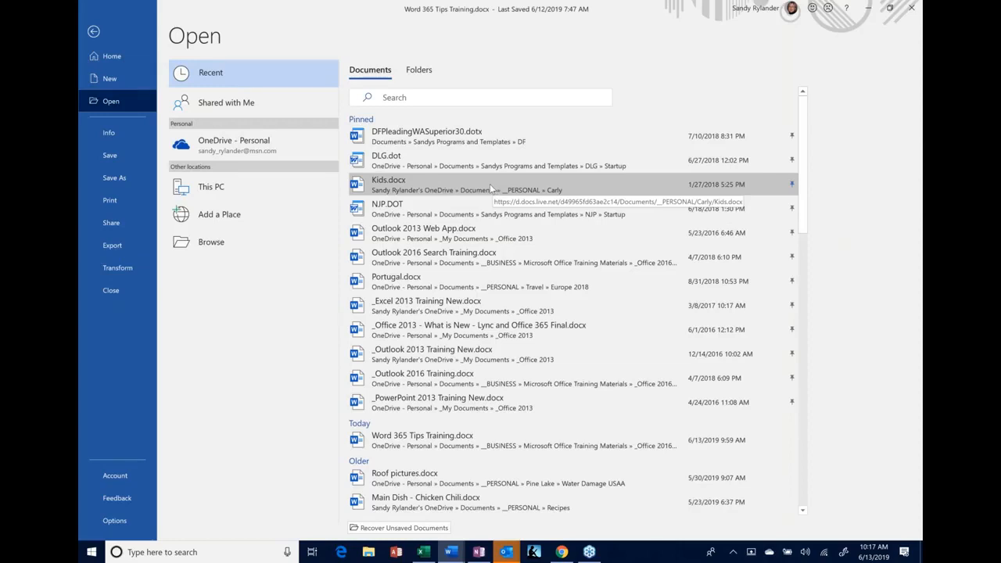
scroll(558, 372, "down", 1)
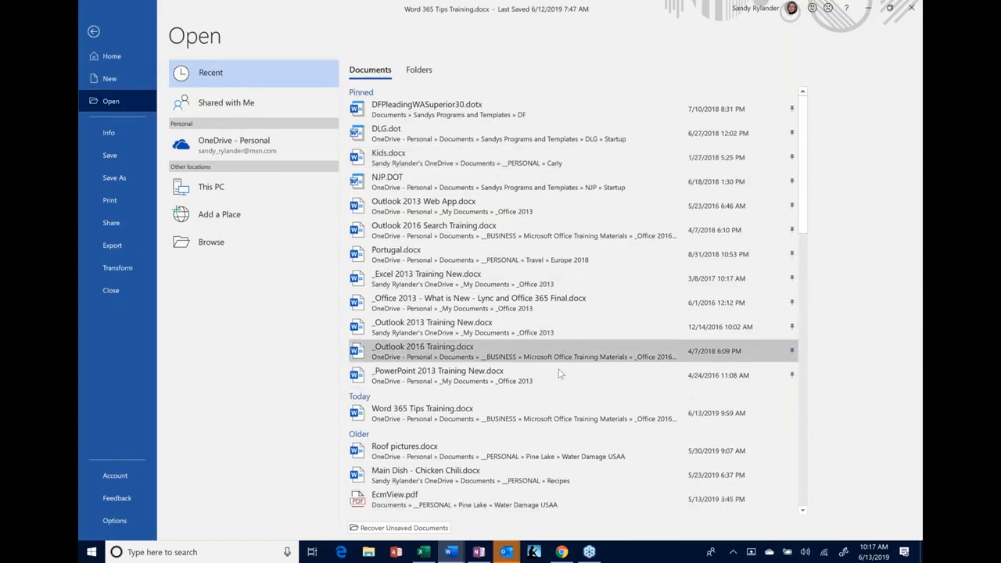
scroll(559, 374, "down", 3)
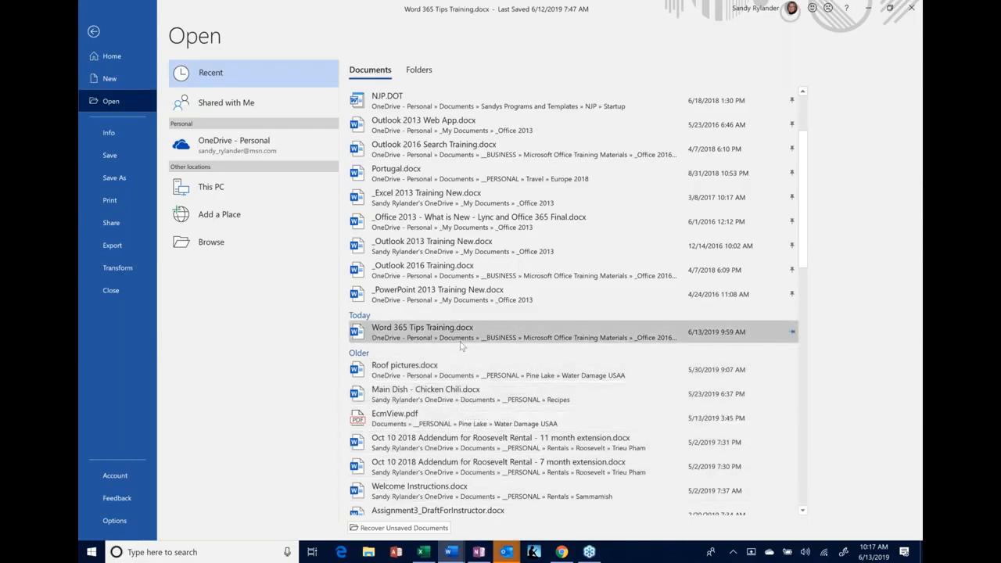
Step: Pin Word 365 Tips Training.docx among the recent documents, unpin NJP.DOT, and return to the document
left_click(794, 333)
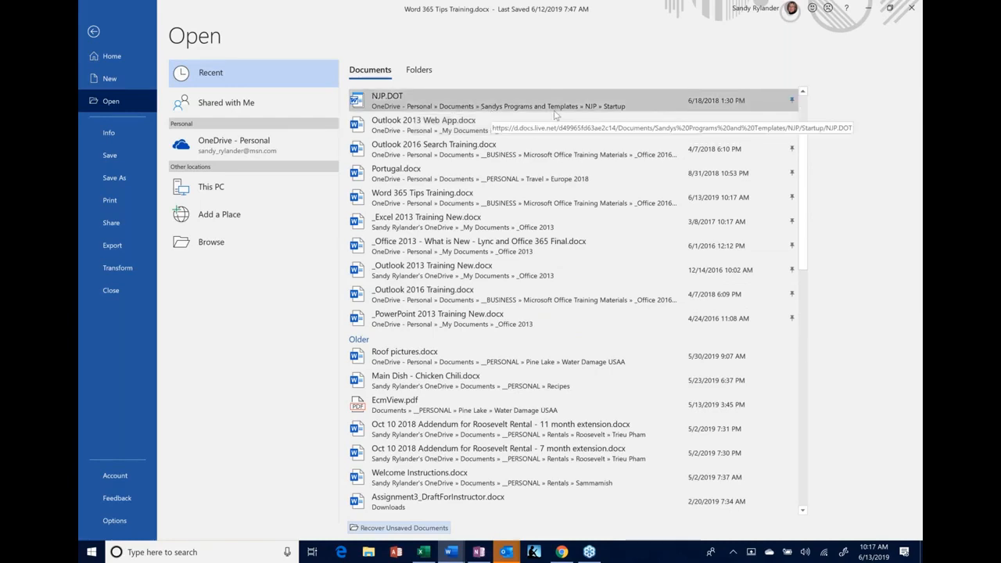
left_click(792, 101)
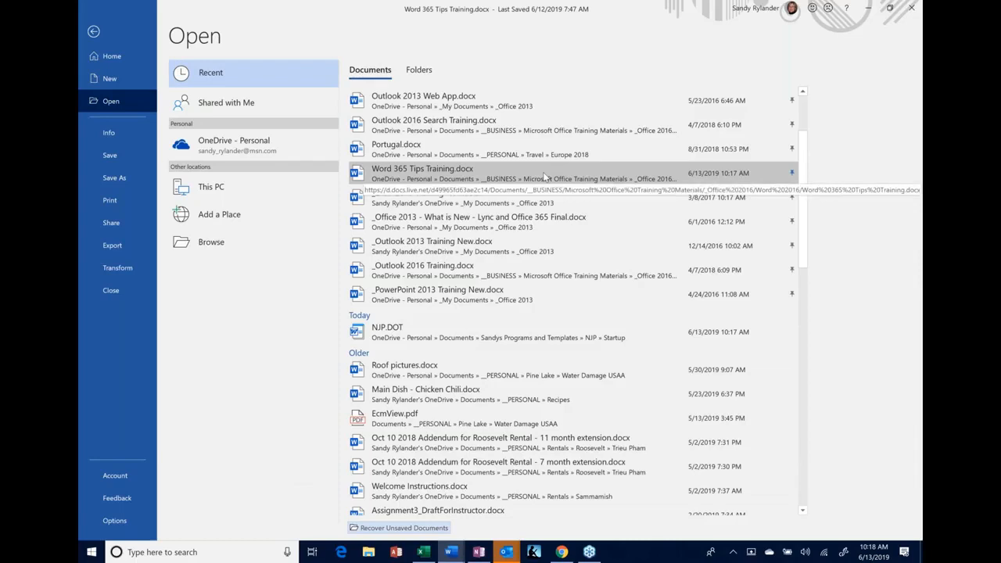
scroll(545, 177, "down", 1)
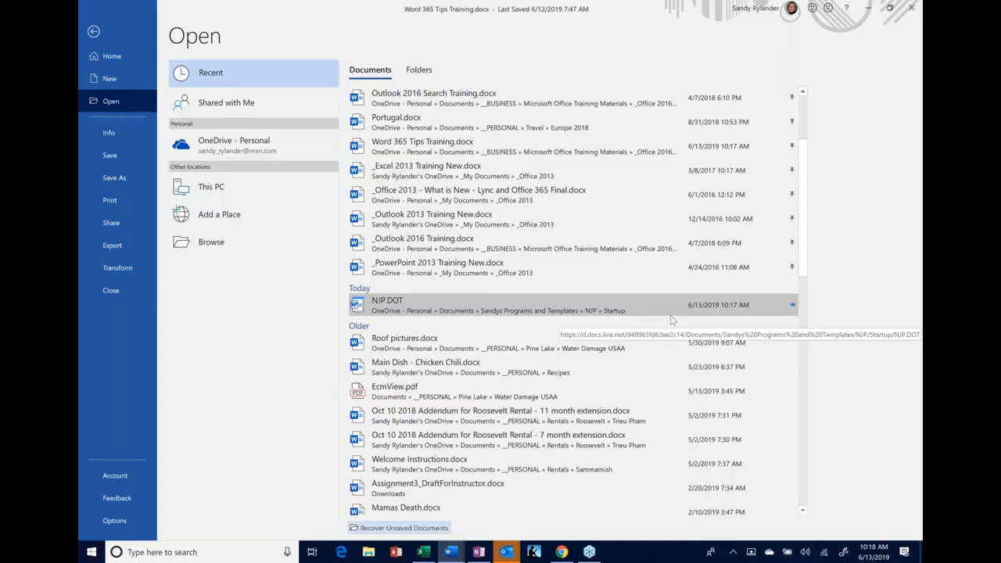
left_click(93, 33)
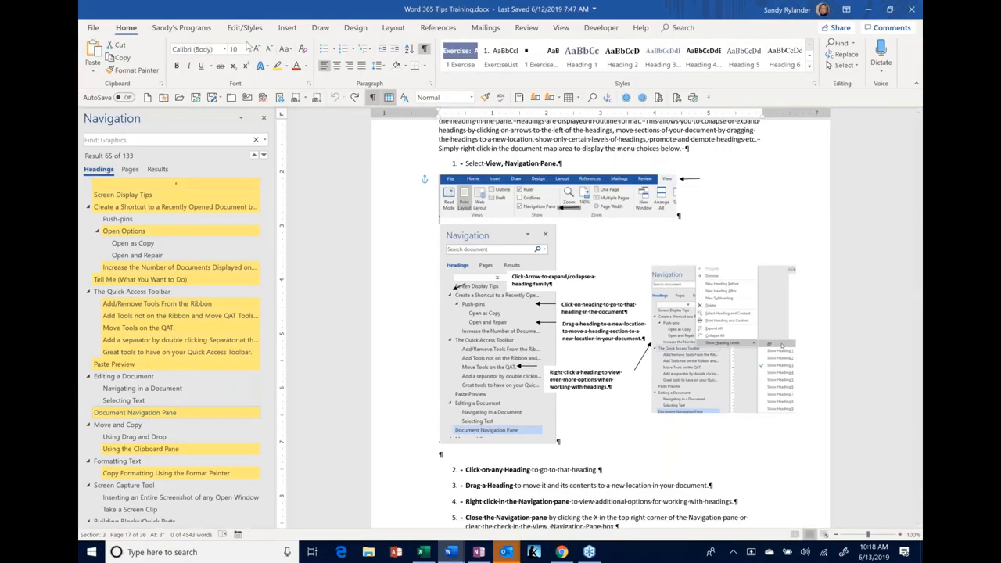
Step: Search the commands for "foot" and insert a footnote after "arrows" in the Document Navigation Pane section
left_click(677, 28)
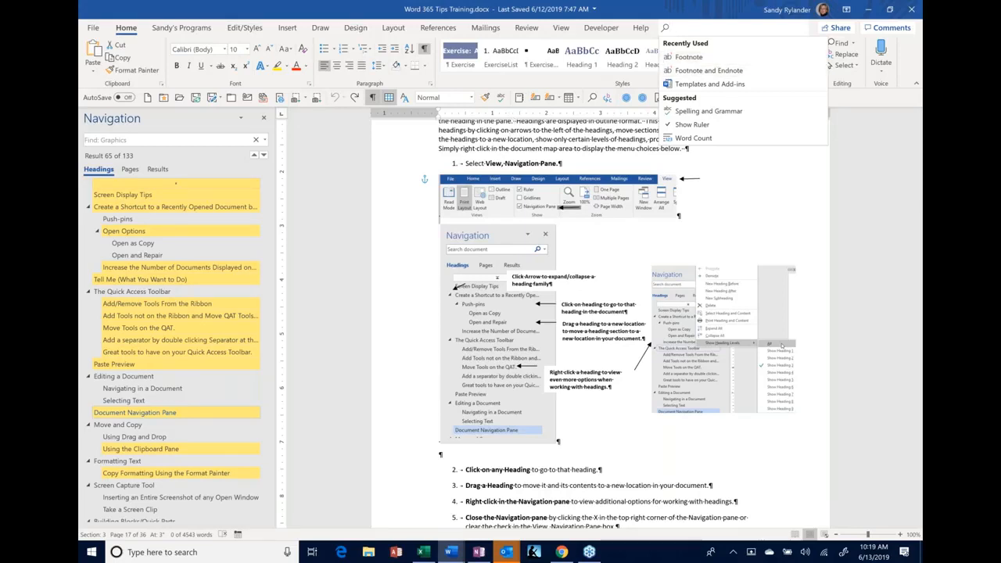
left_click(530, 128)
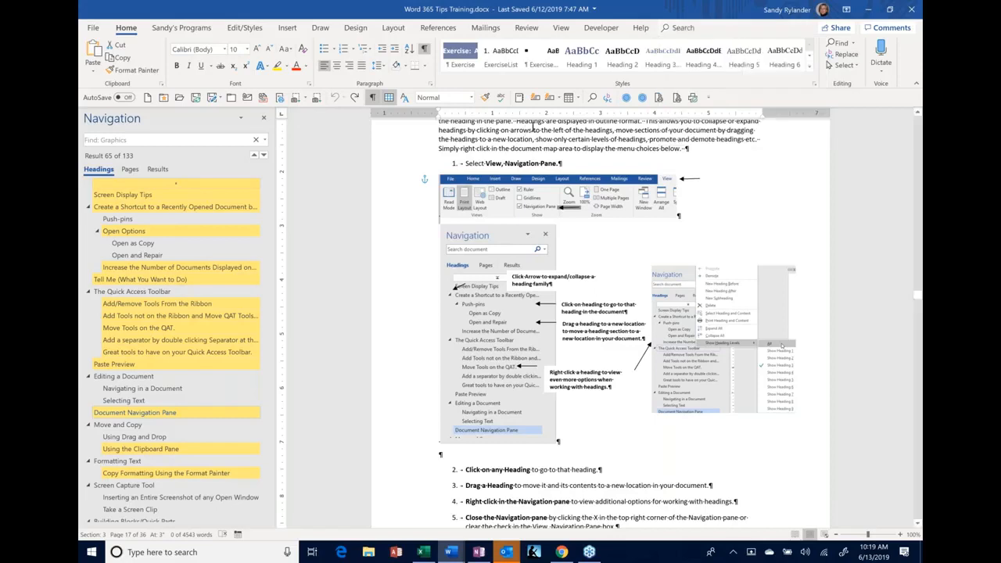
left_click(530, 130)
left_click(681, 27)
type("foo")
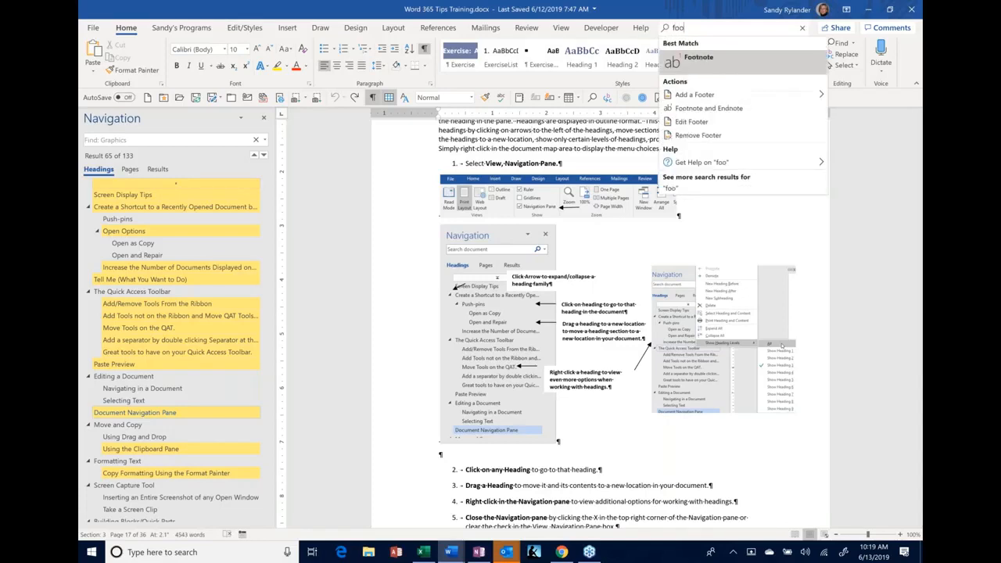
type("t")
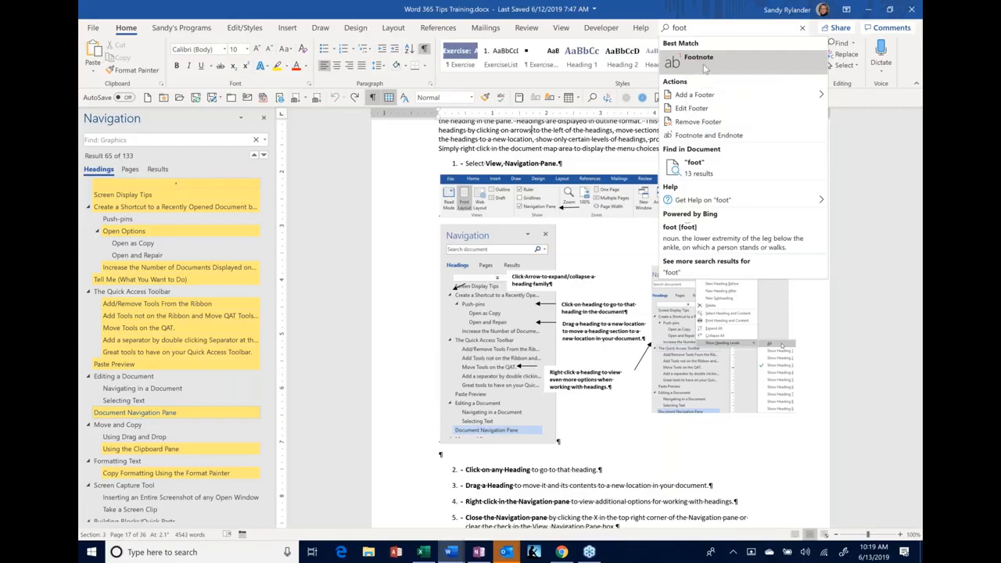
key("Escape")
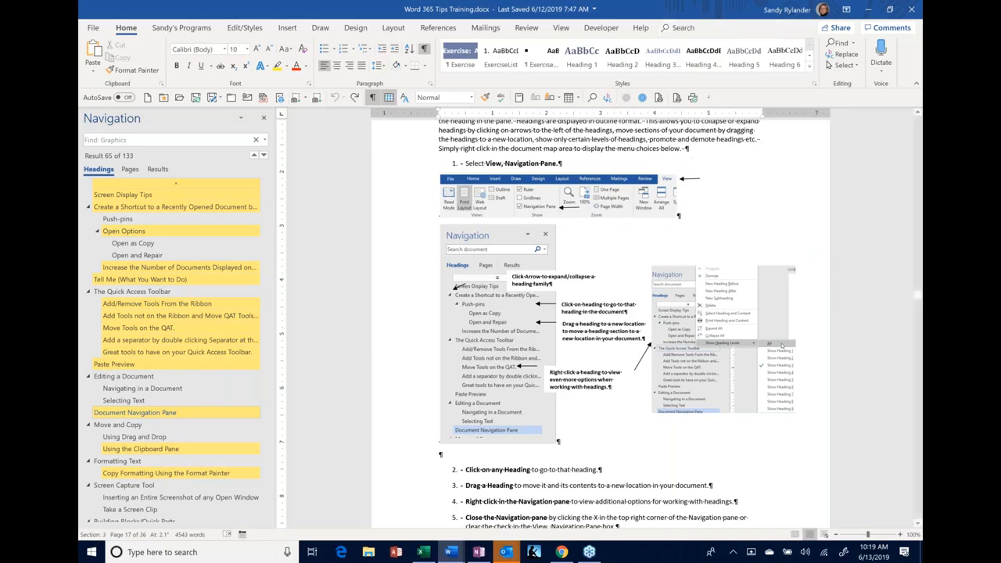
key("ctrl+alt+f")
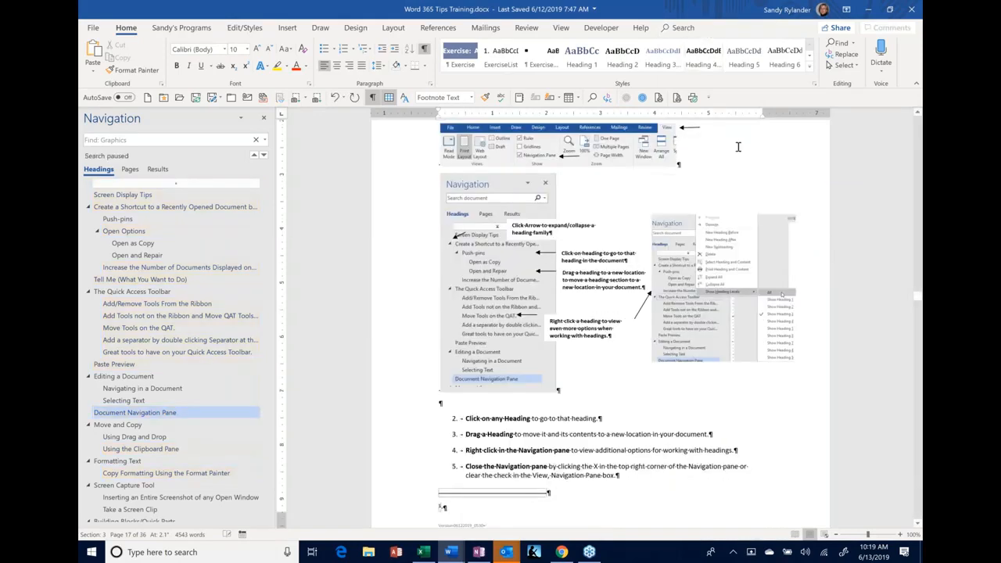
Step: Enter SALdfjsadlkfj as the footnote text and review the section containing its reference mark
scroll(737, 147, "up", 3)
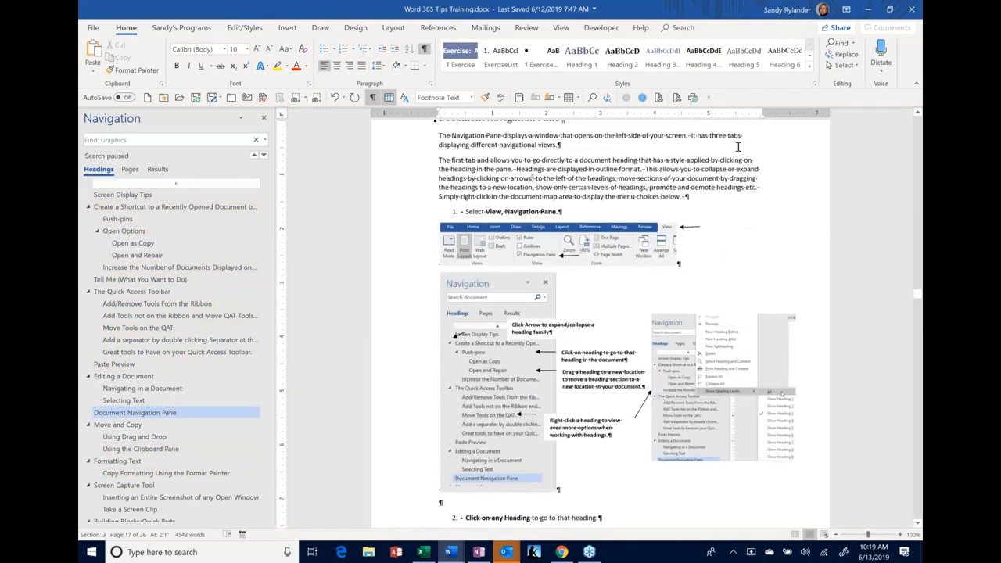
scroll(738, 147, "up", 1)
scroll(615, 325, "down", 1)
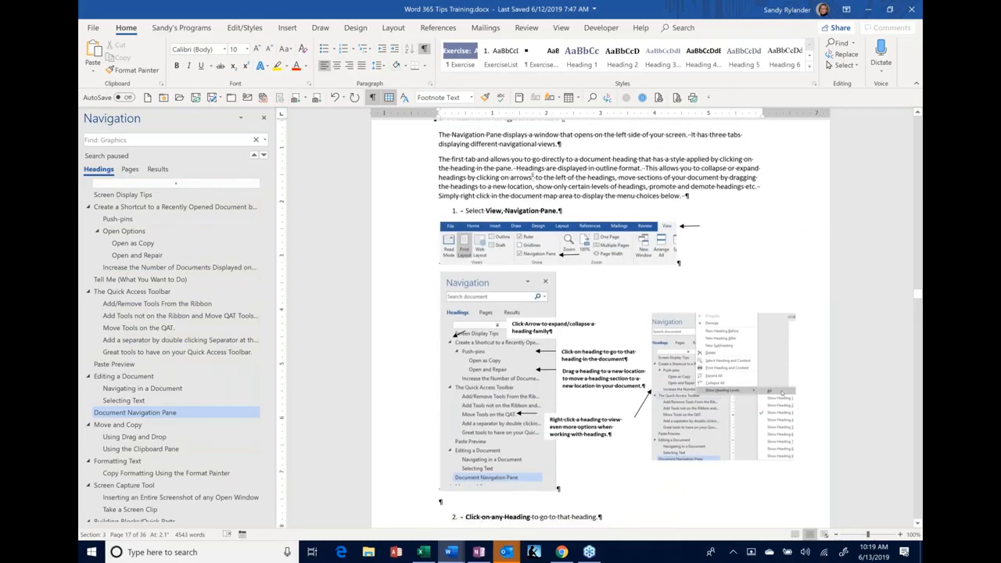
scroll(450, 477, "down", 4)
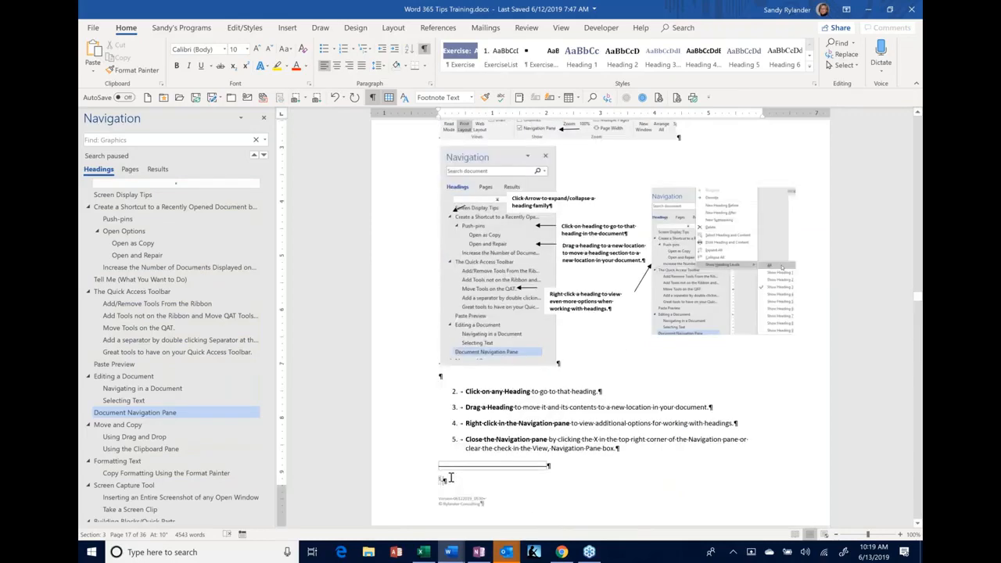
type("SALdfjsadlkf")
scroll(617, 313, "up", 4)
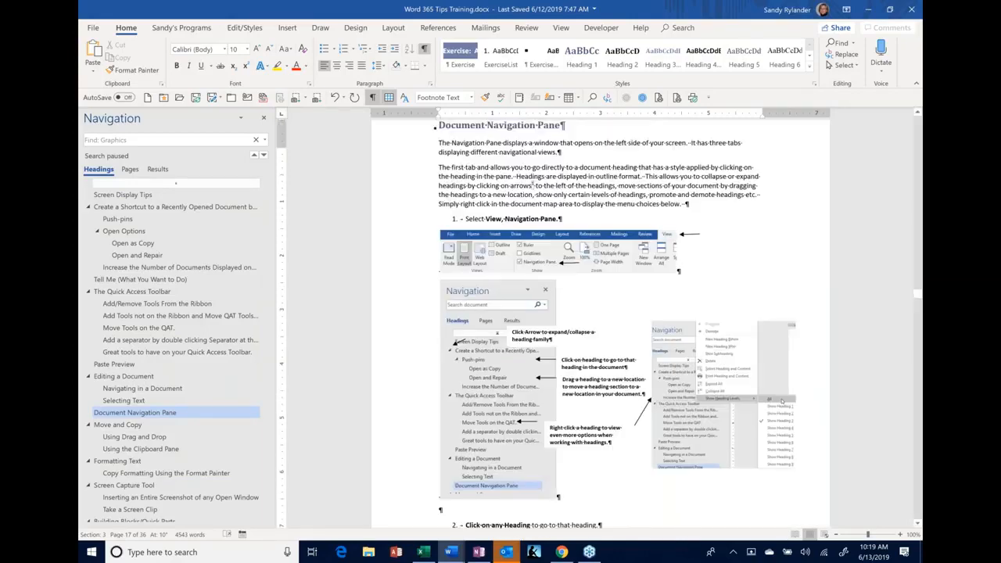
scroll(618, 313, "up", 1)
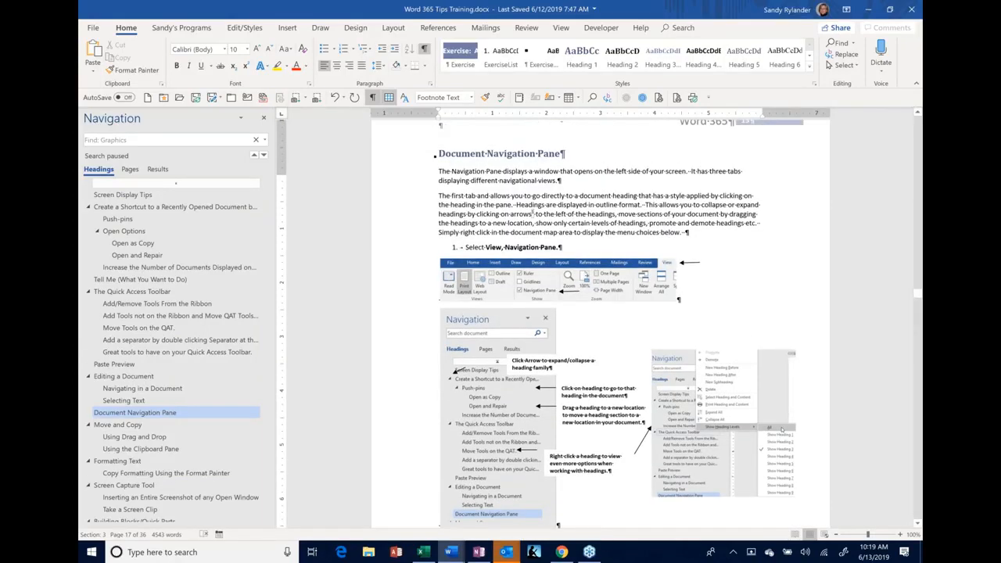
scroll(617, 313, "up", 1)
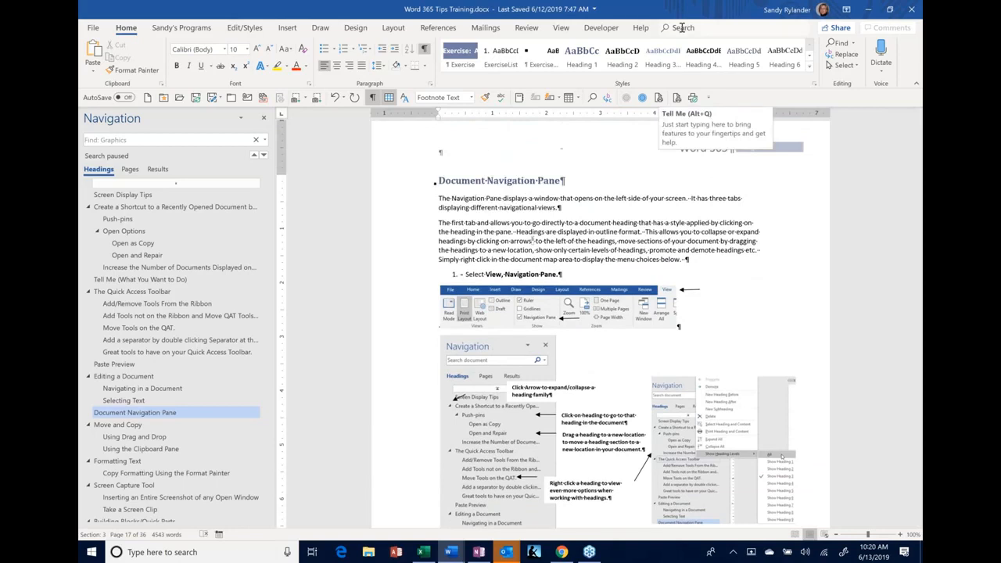
Step: Review the recently used commands and insert a second footnote beside the existing reference mark after "arrows"
left_click(683, 28)
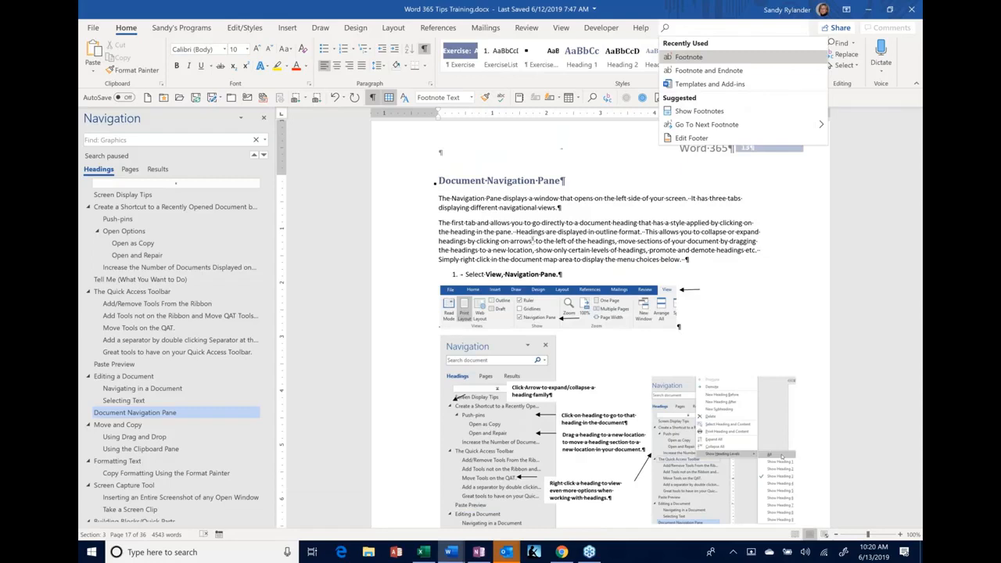
left_click(615, 238)
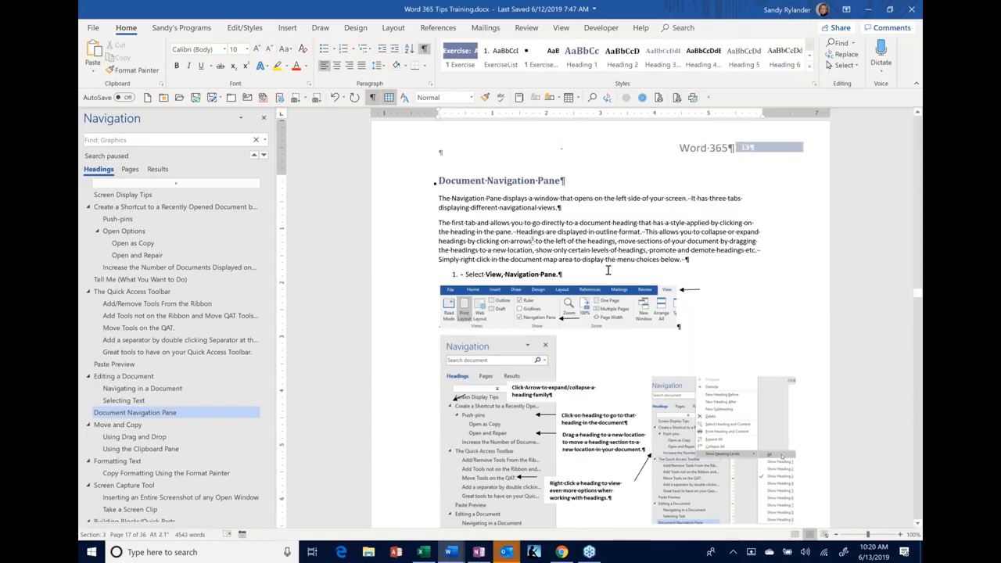
left_click(534, 241)
left_click(665, 28)
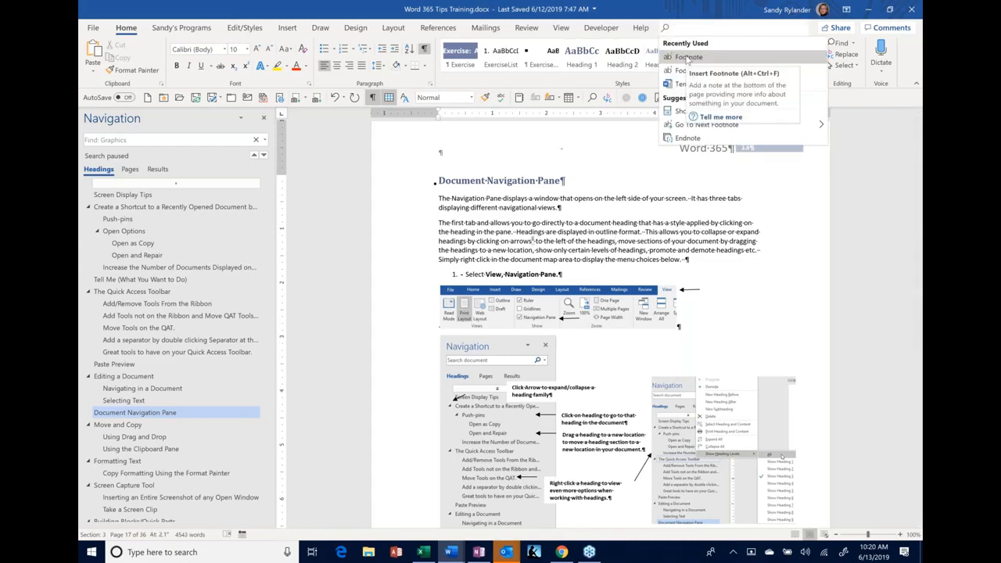
key("Escape")
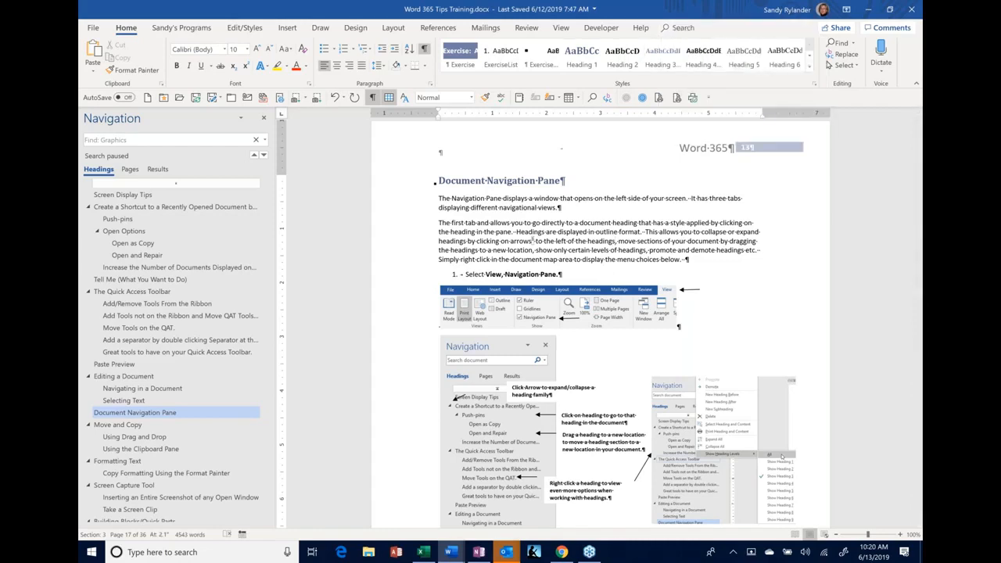
key("ctrl+alt+f")
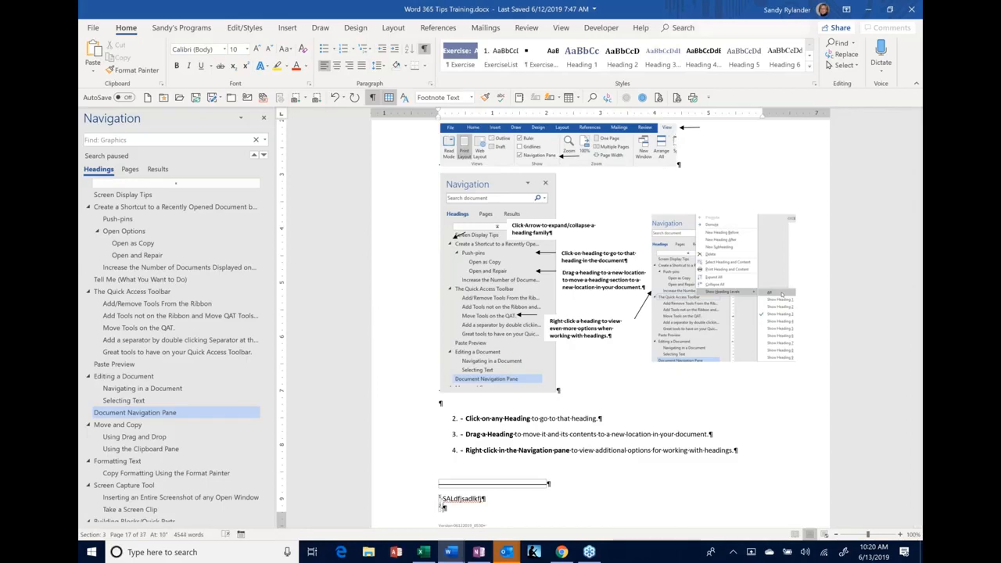
Step: Search the commands for "footnote", review the suggested actions, document matches and help, and dismiss the list
key("alt+q")
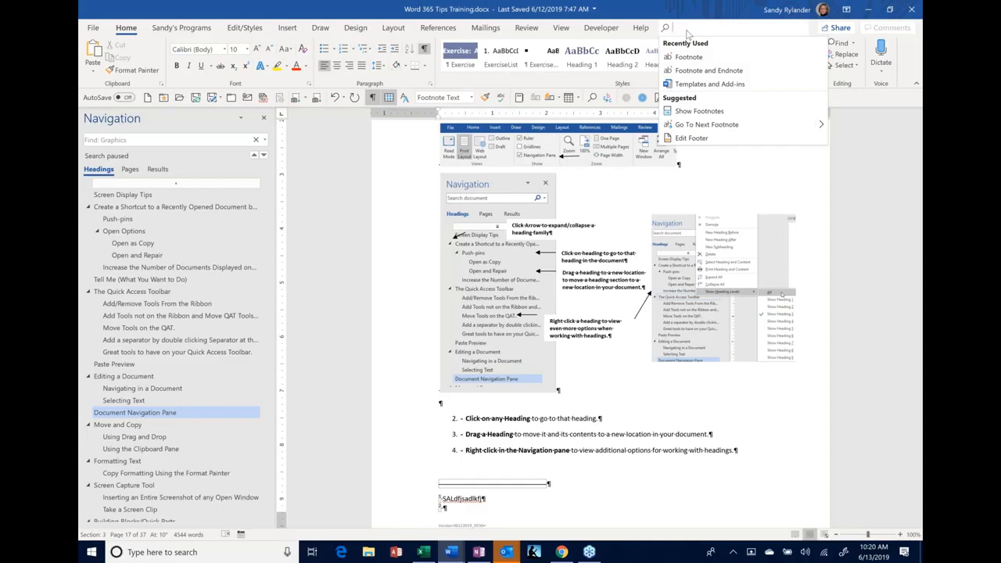
type("foo")
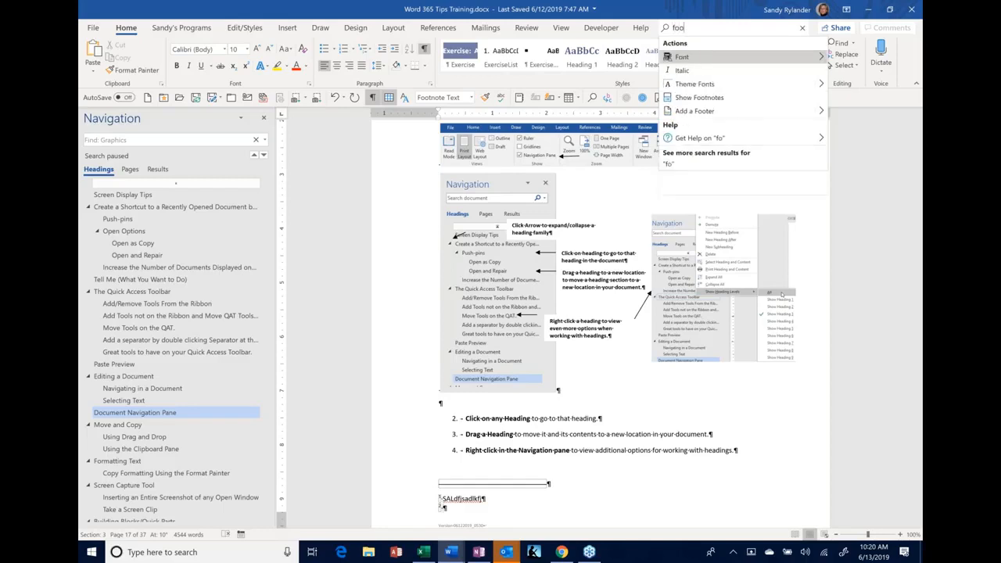
type("tnote")
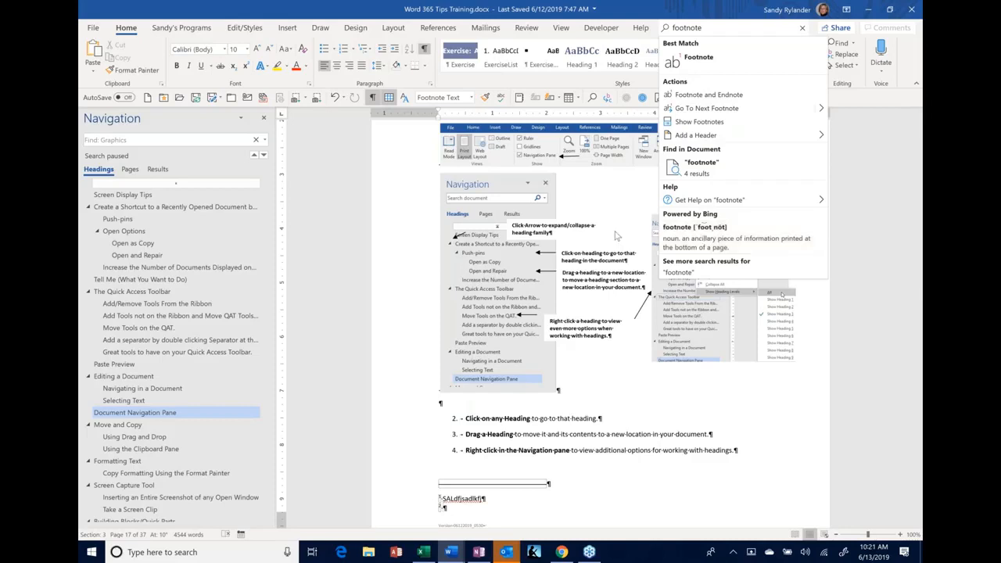
left_click(601, 195)
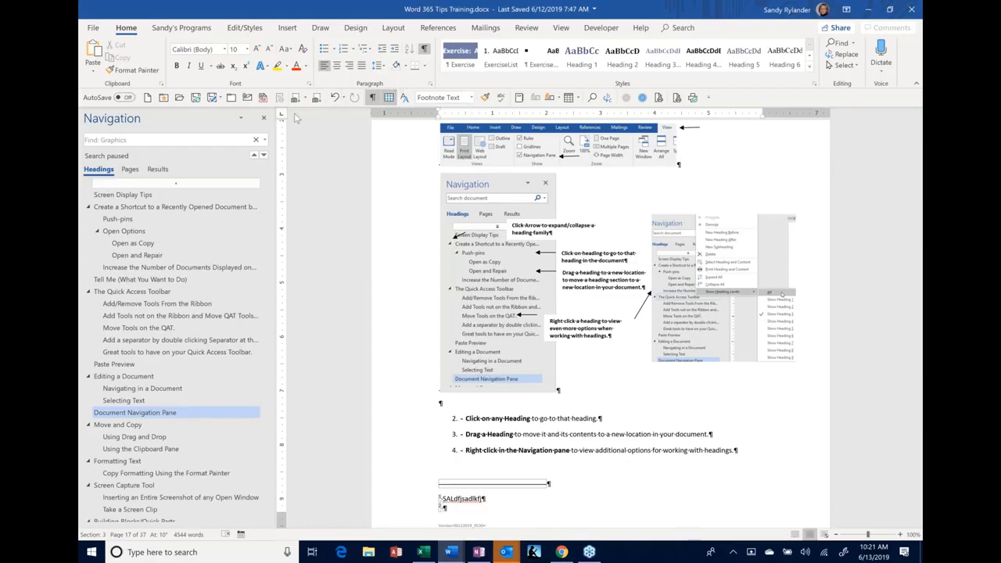
Step: Clear the Graphics search and close the Navigation pane, reopen it from the page number, and close it again
left_click(262, 119)
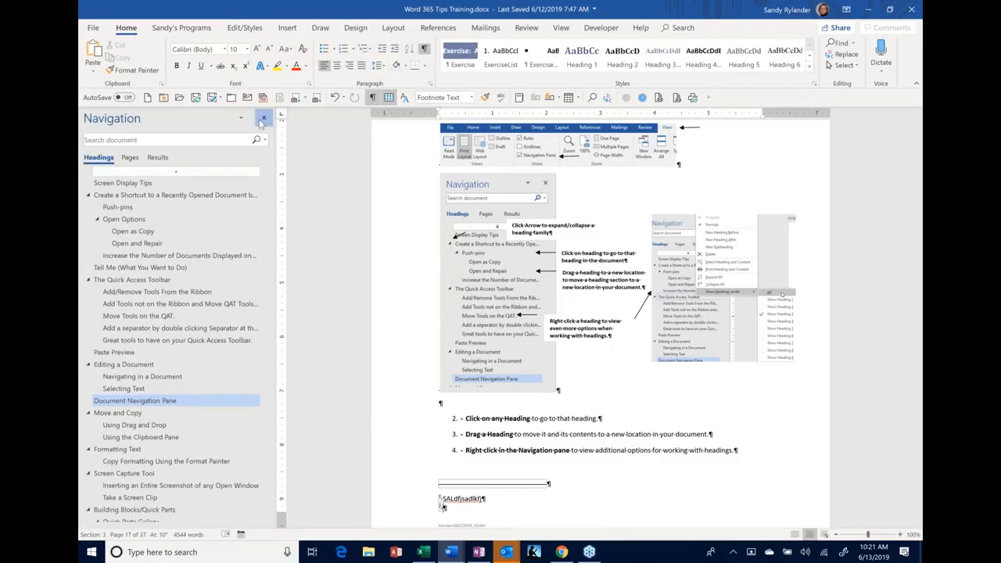
left_click(263, 119)
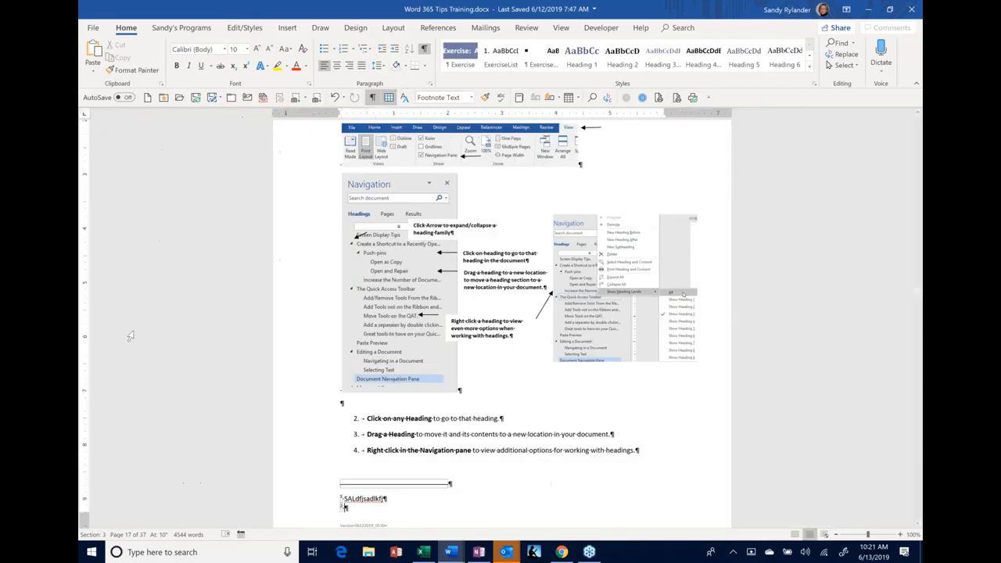
left_click(122, 538)
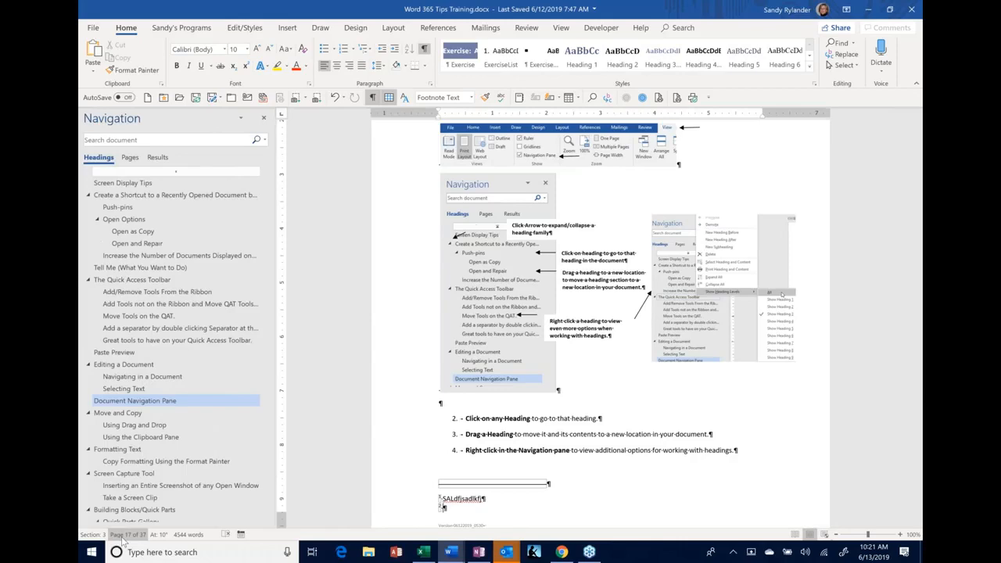
left_click(122, 538)
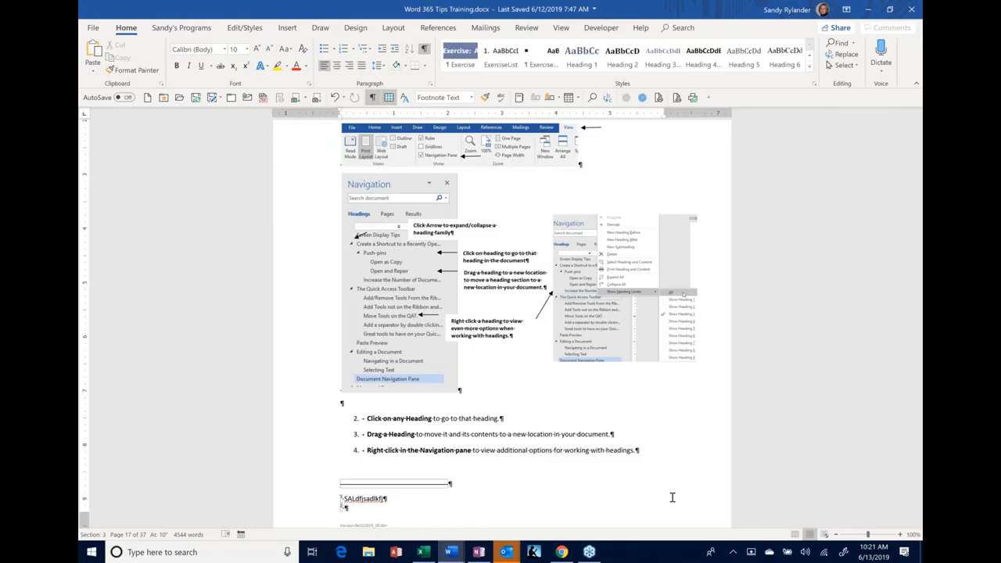
Step: Search the document for "navigation", review the results and the view options, and close the Navigation pane
key("ctrl+f")
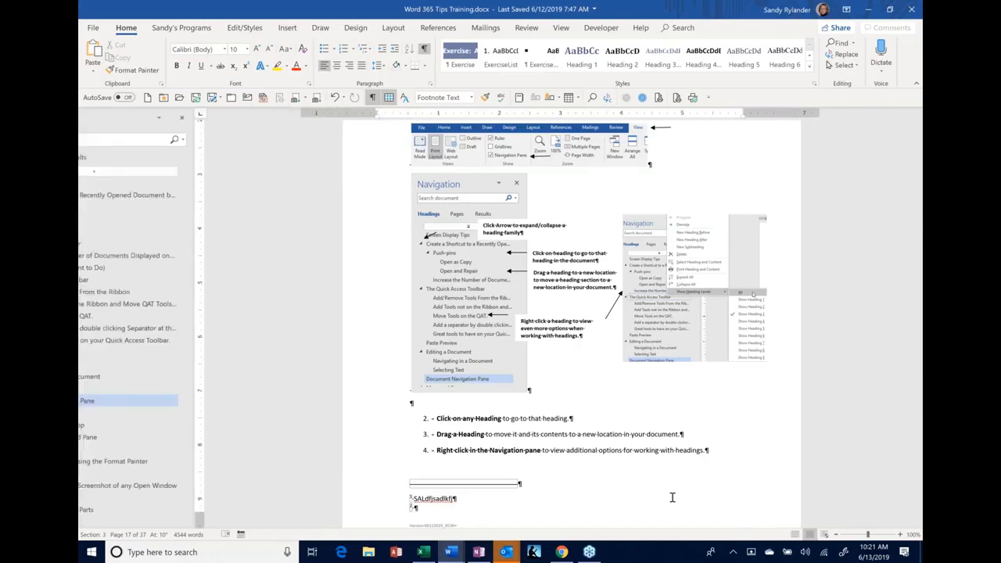
key("Return")
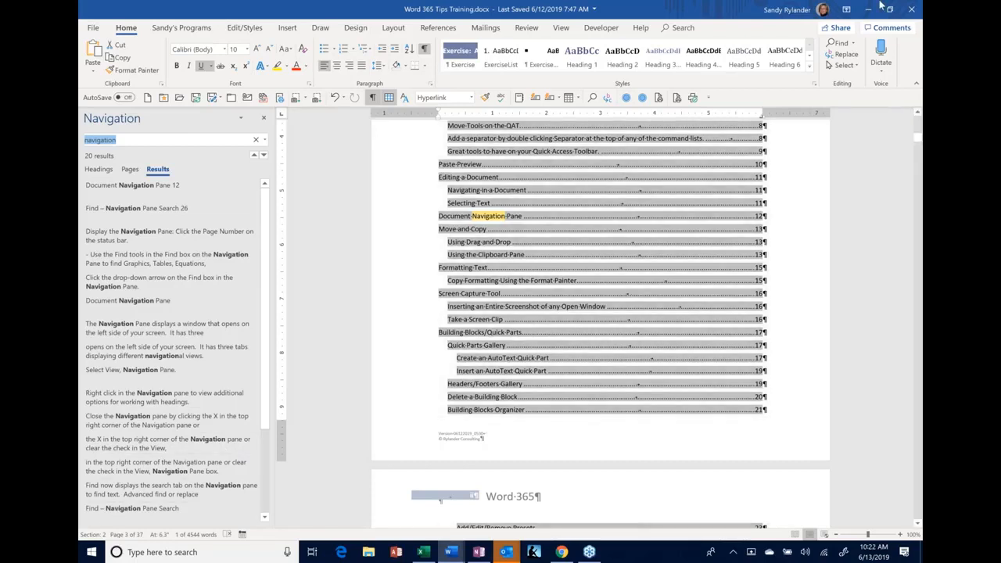
left_click(560, 28)
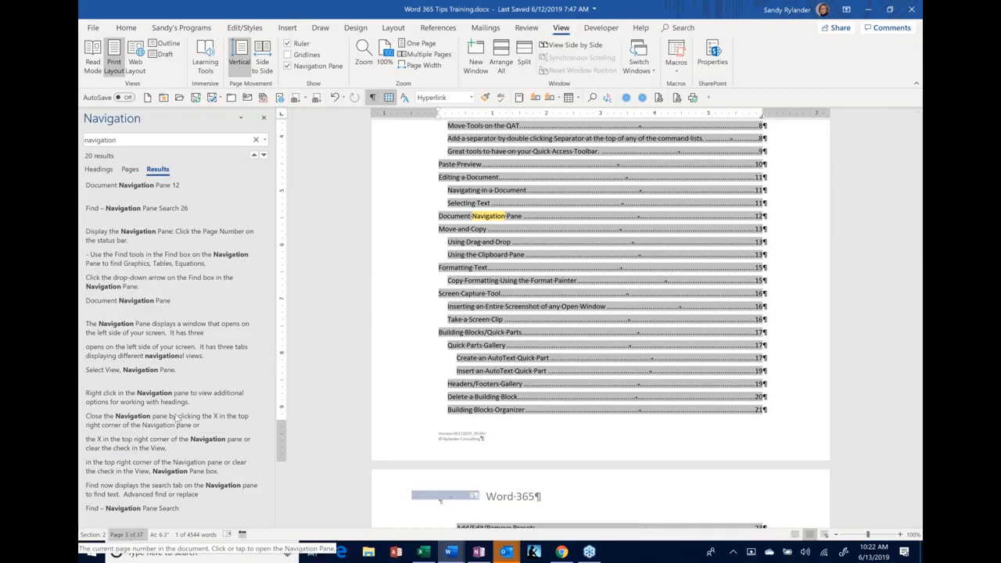
left_click(265, 119)
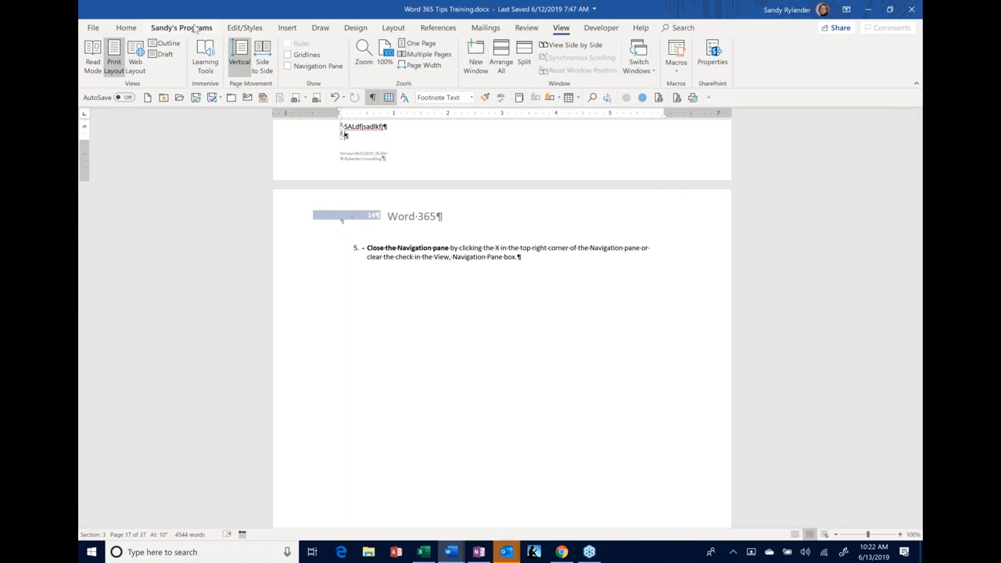
Step: Show the custom programs commands and place the insertion point at the end of list item 5
left_click(194, 28)
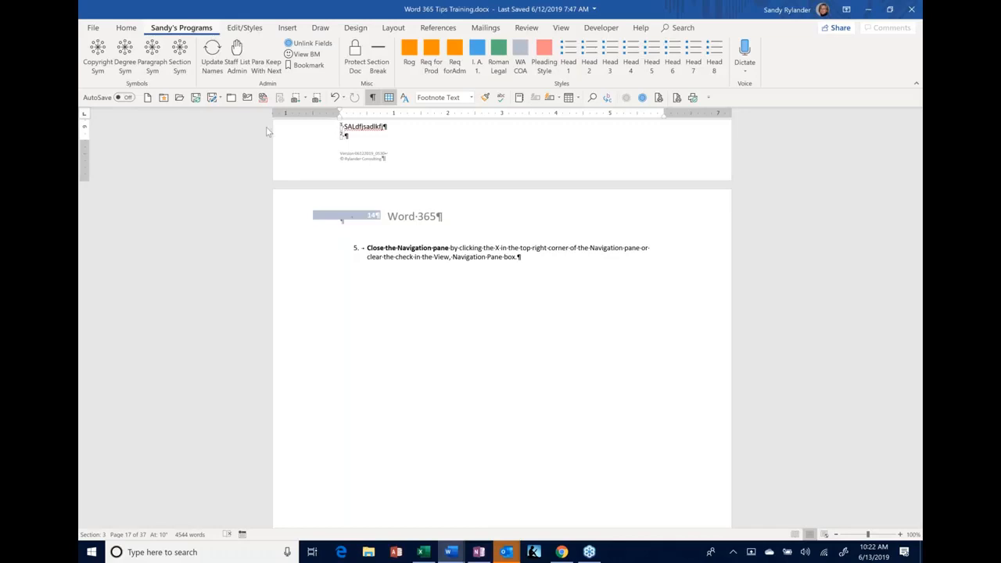
left_click(426, 285)
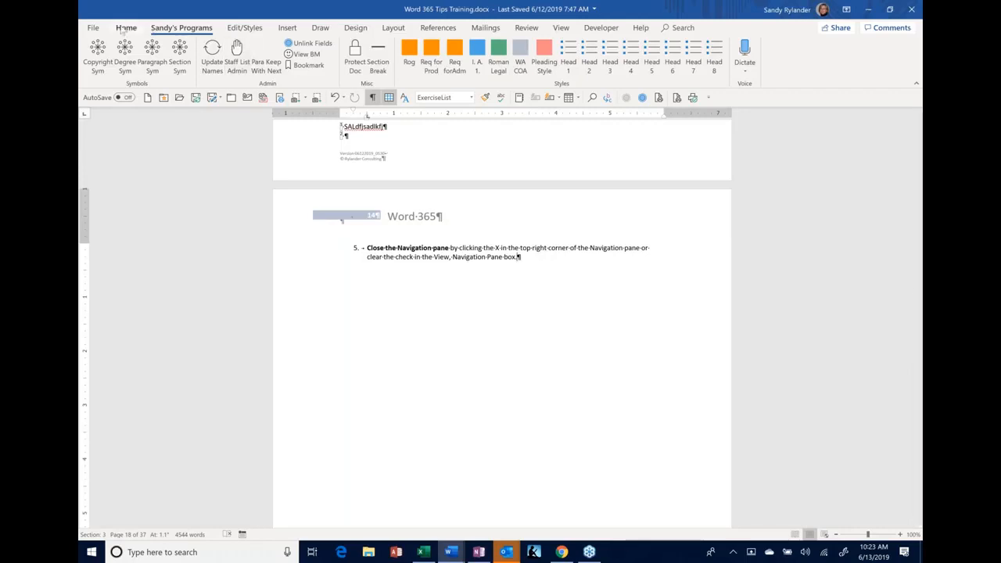
Step: Apply the Exercise style to list item 5, and undo the style change
left_click(125, 28)
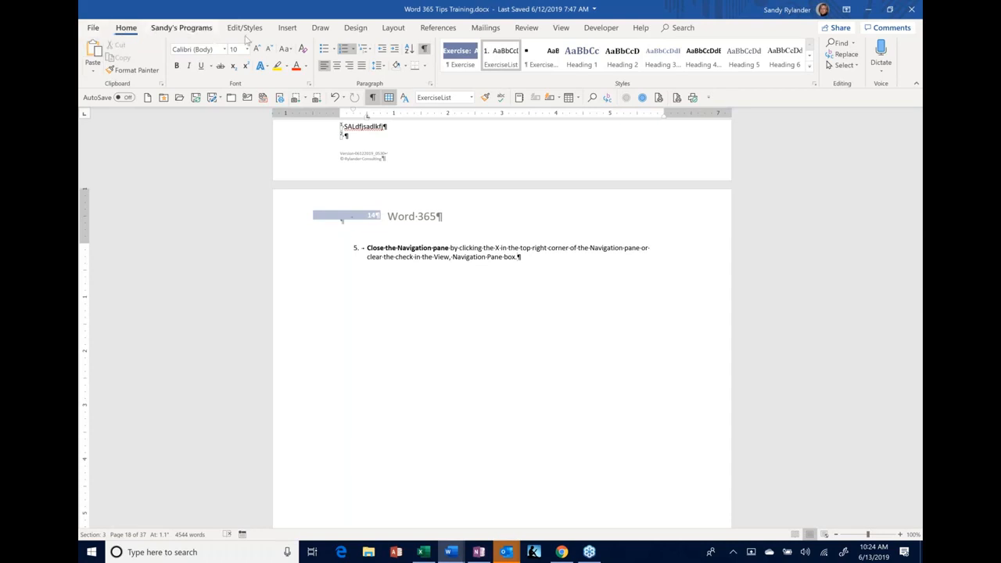
left_click(442, 53)
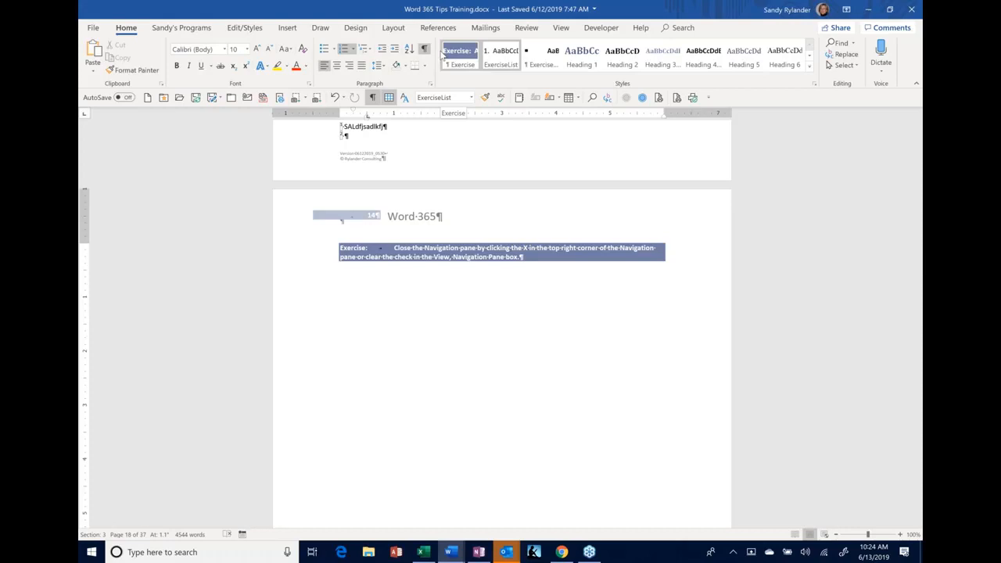
key("ctrl+z")
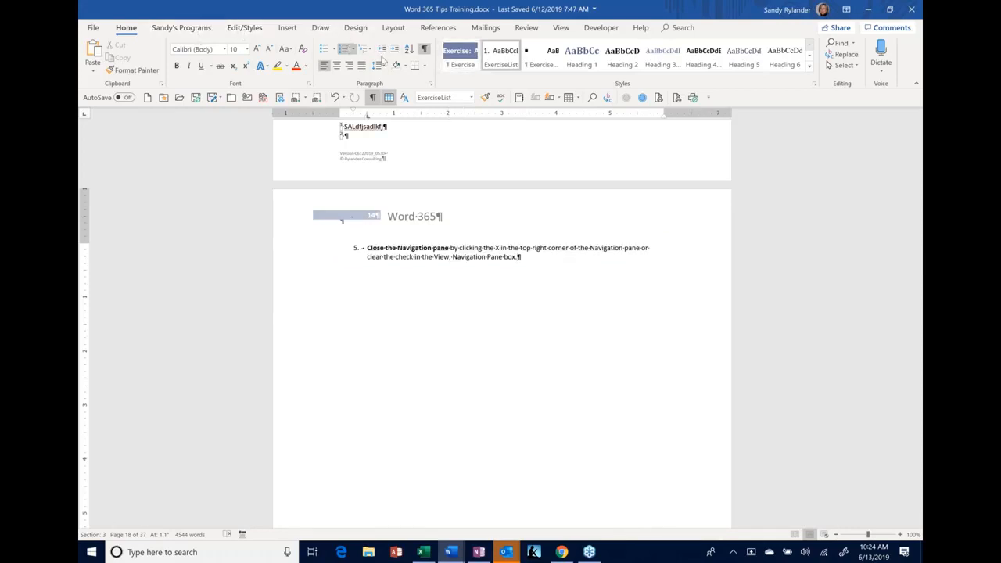
Step: Show the drawing commands and move the Quick Access Toolbar above the ribbon
left_click(322, 28)
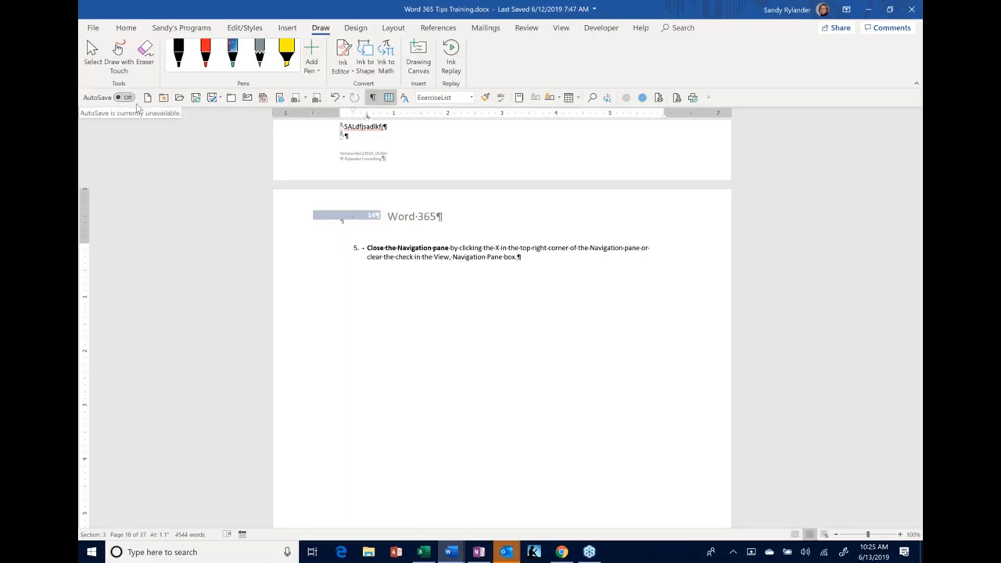
right_click(136, 107)
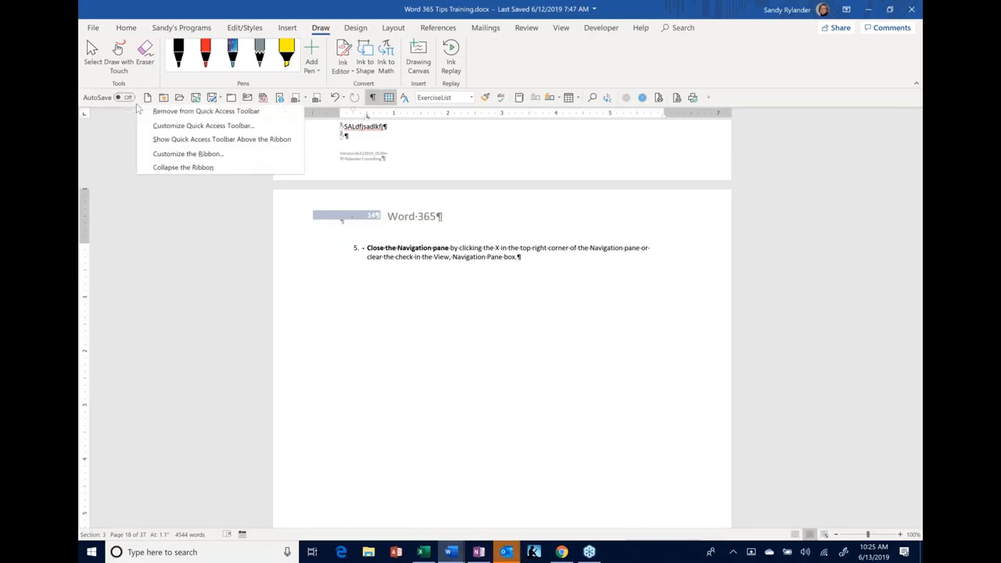
left_click(188, 139)
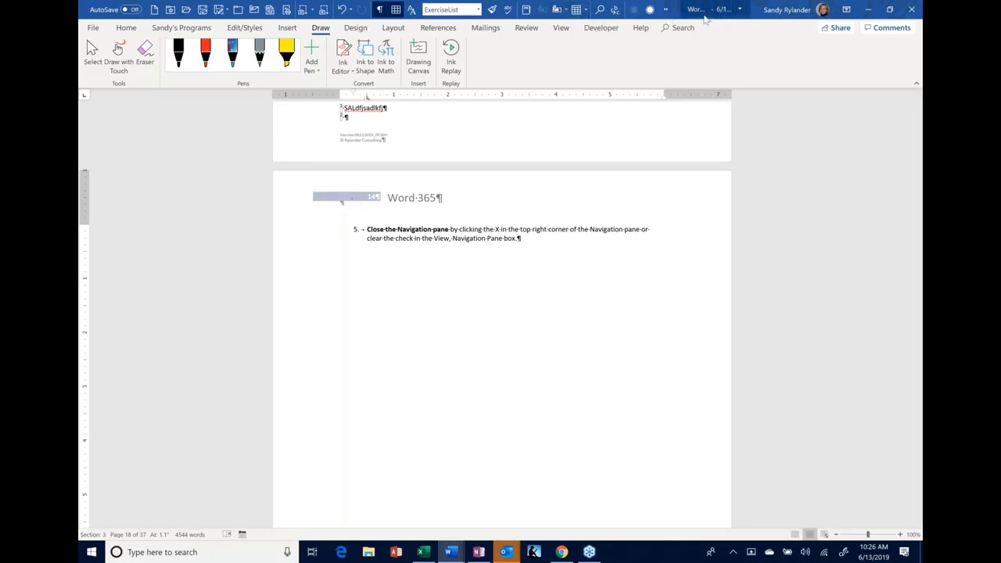
Step: Return the Quick Access Toolbar to its place below the ribbon
mouse_move(700, 17)
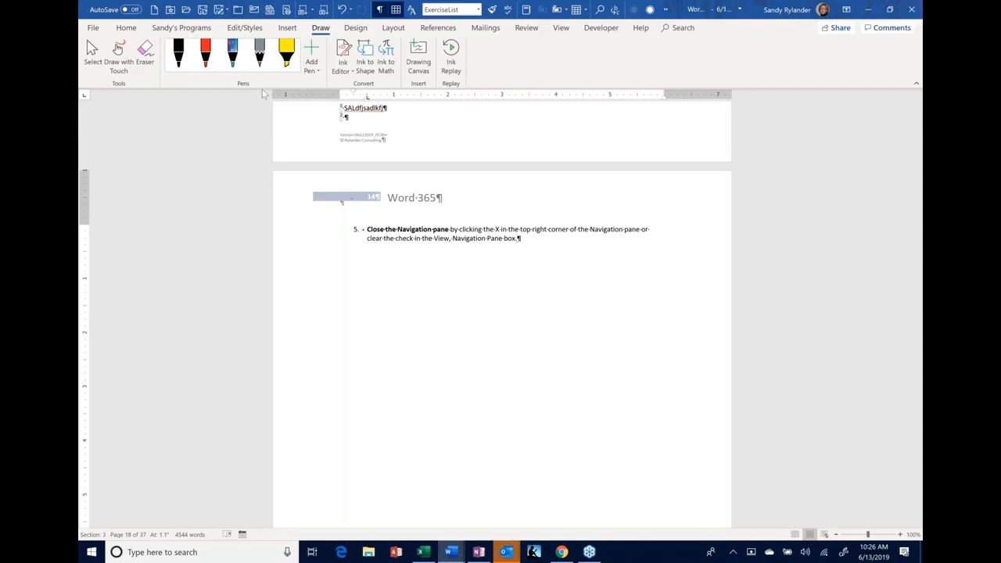
left_click(87, 12)
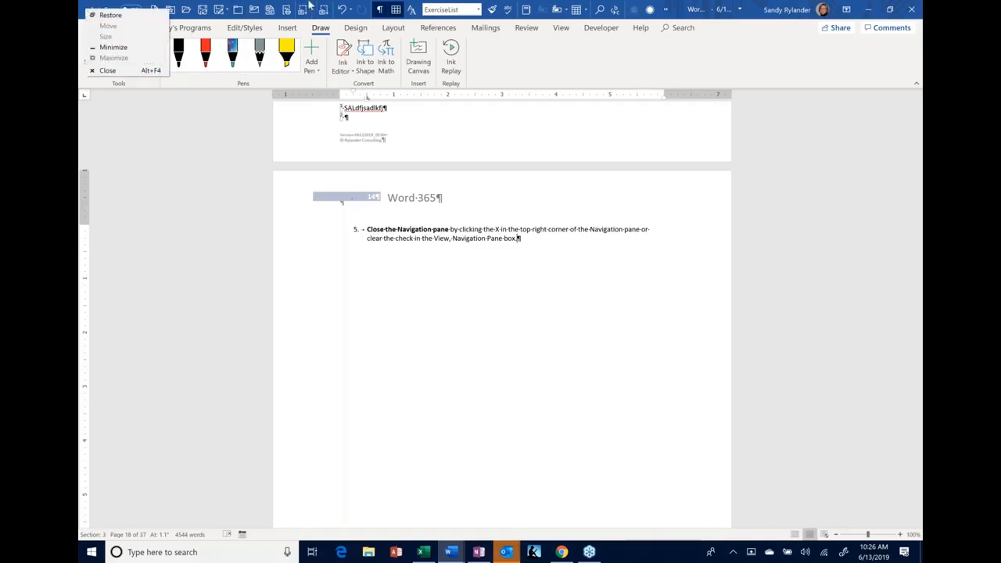
right_click(312, 8)
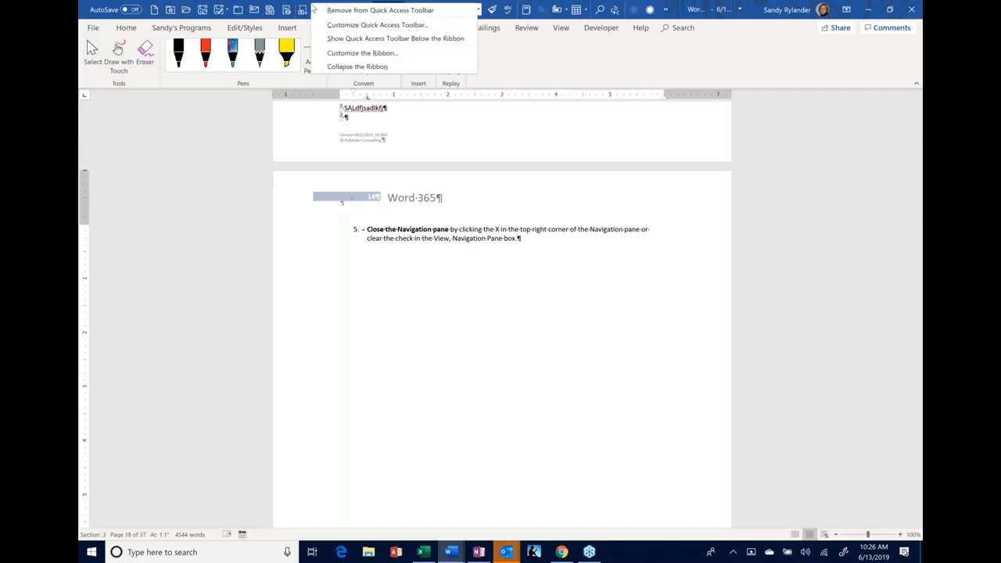
left_click(352, 39)
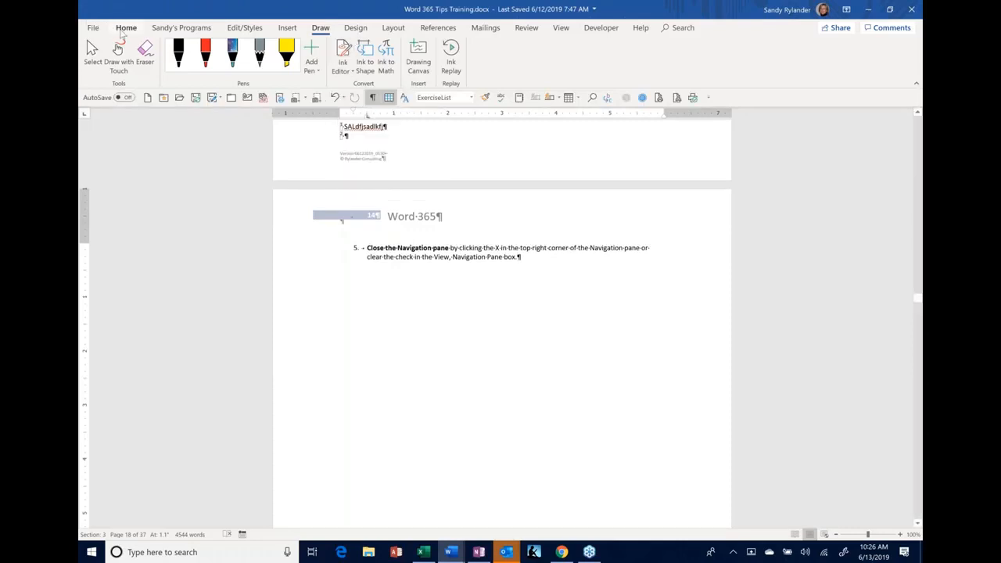
Step: Add the Bullets command to the Quick Access Toolbar, and remove it from the toolbar again
left_click(122, 29)
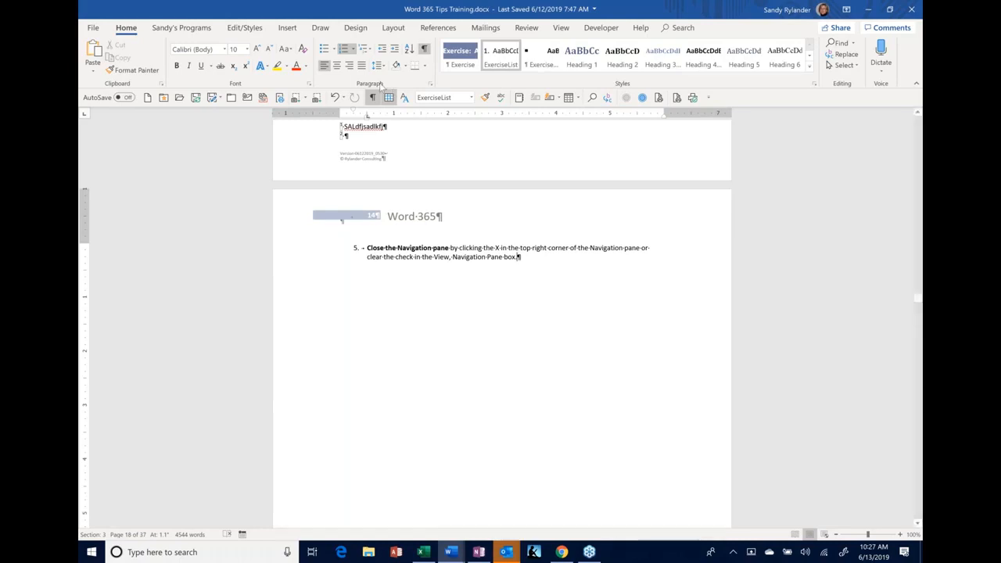
right_click(327, 53)
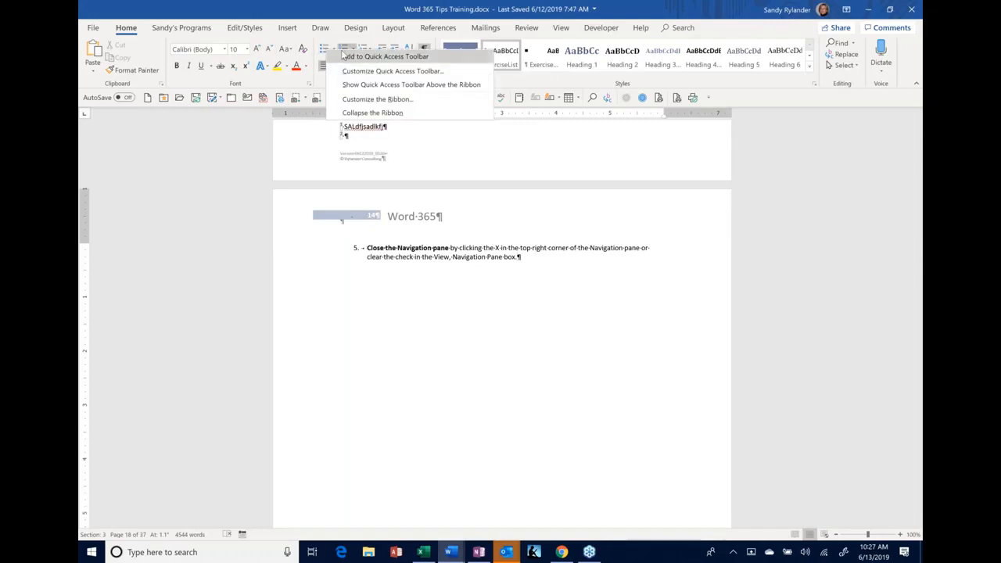
left_click(344, 56)
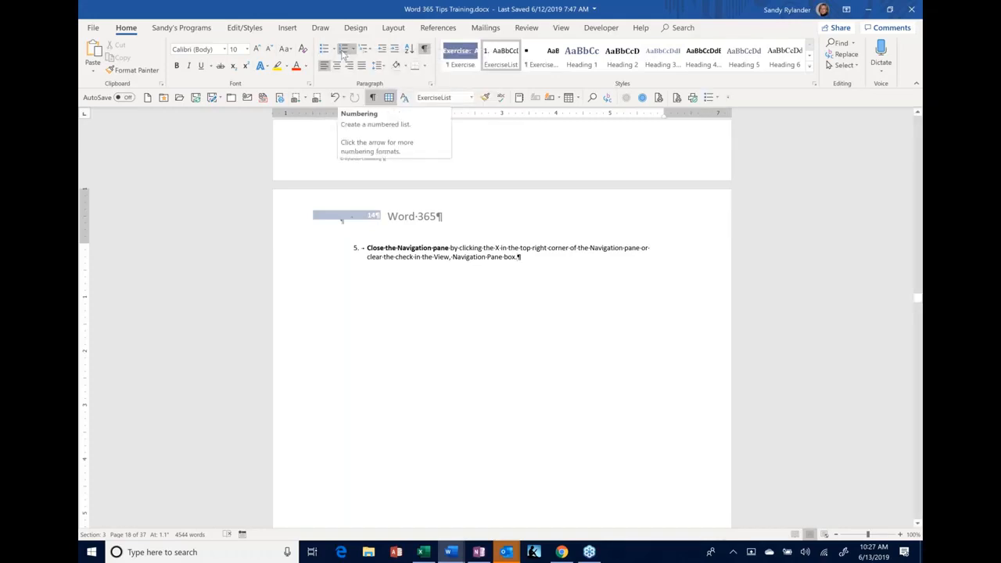
right_click(707, 100)
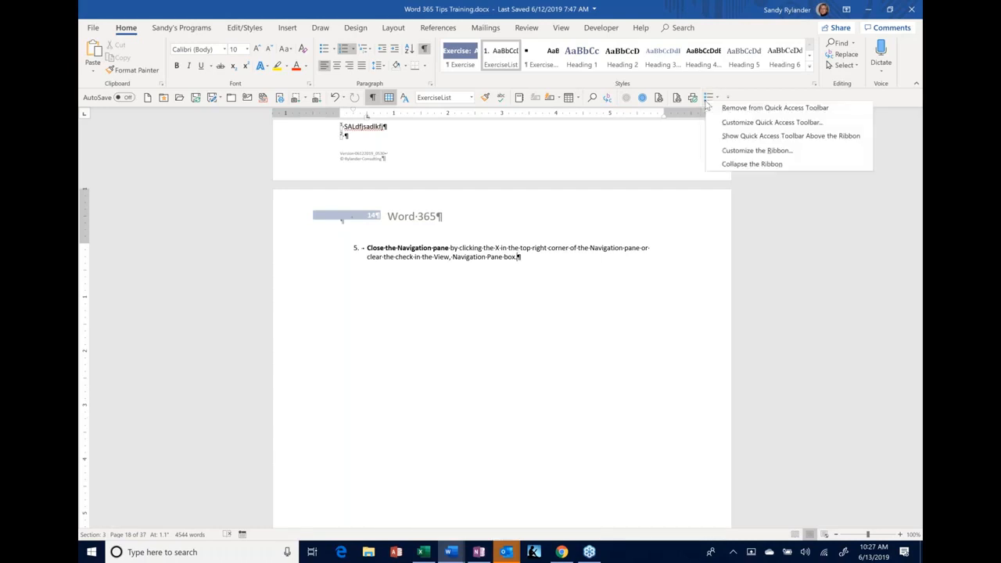
left_click(726, 105)
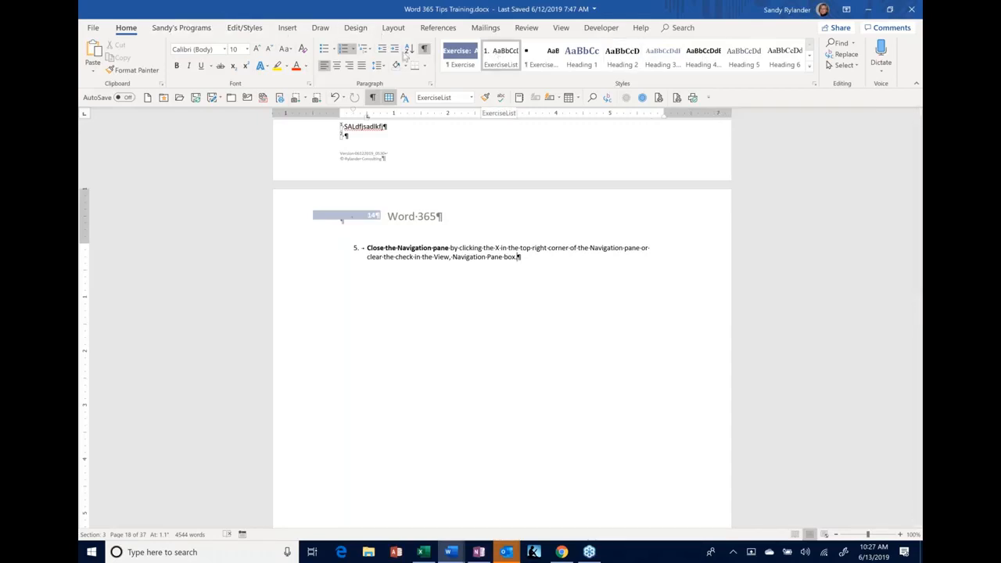
Step: View the document's Info page, return to the document, and review the list of common commands offered for the Quick Access Toolbar
left_click(93, 29)
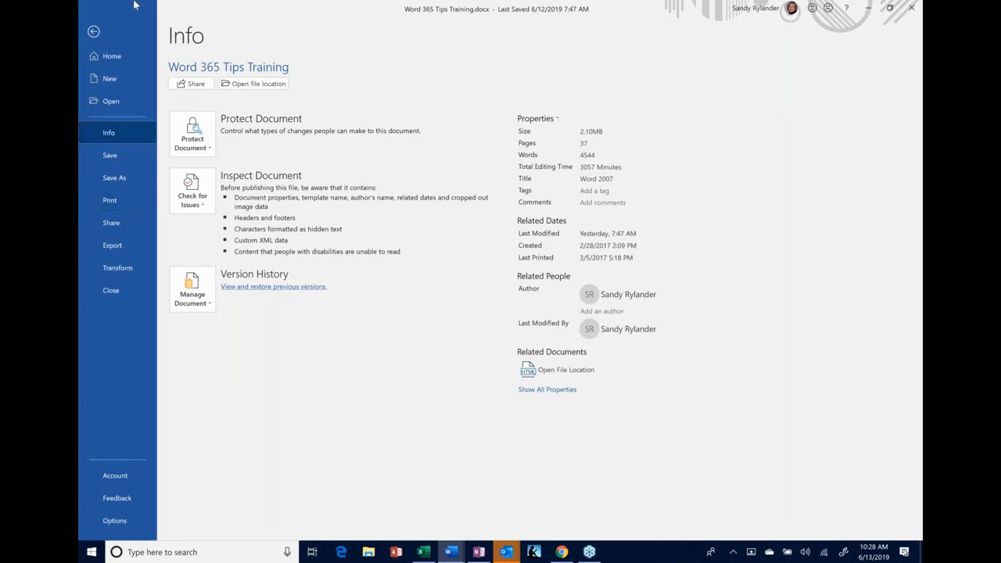
left_click(94, 33)
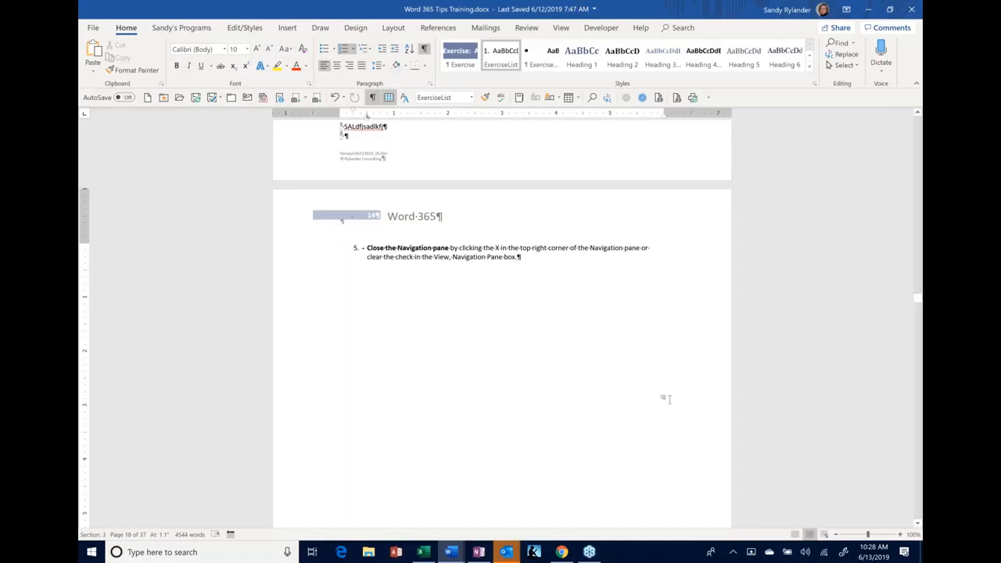
left_click(710, 98)
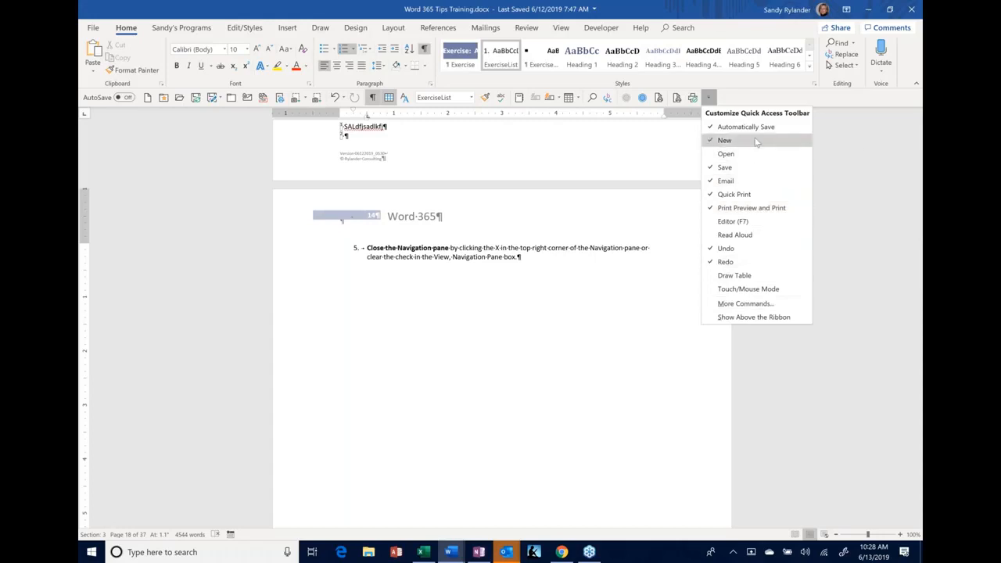
left_click(864, 192)
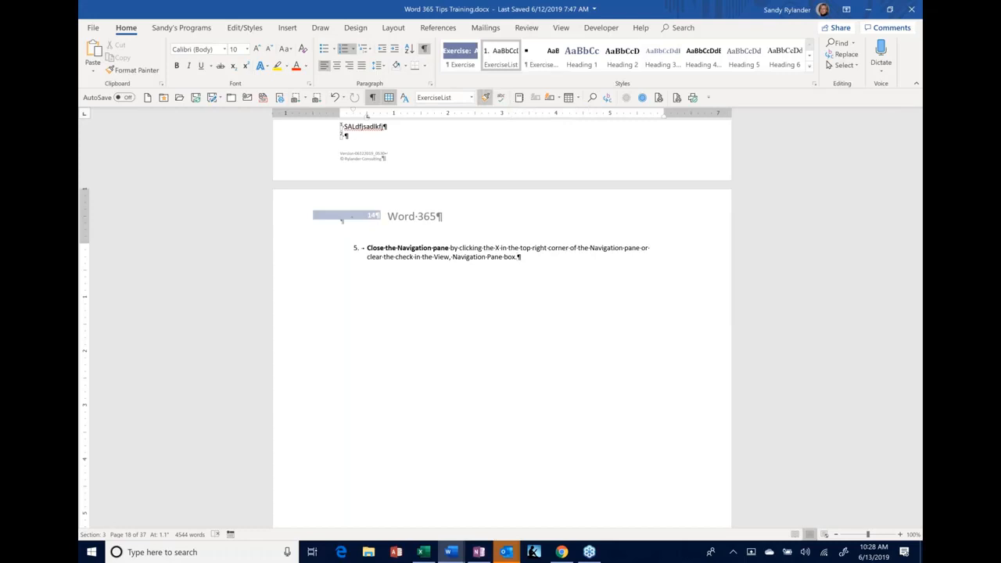
Step: Open the Quick Access Toolbar customization options and set the command source to All Commands
right_click(485, 97)
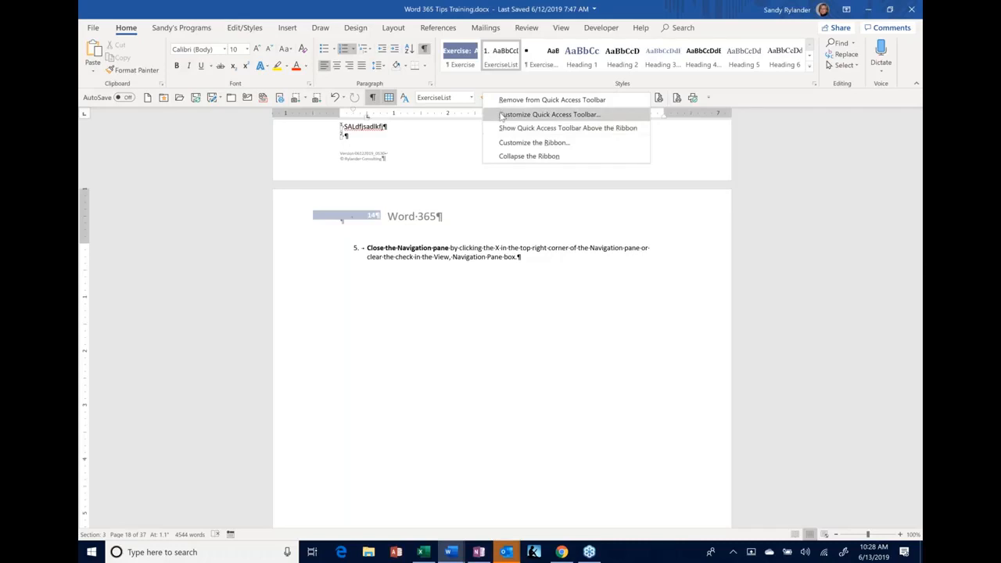
left_click(547, 115)
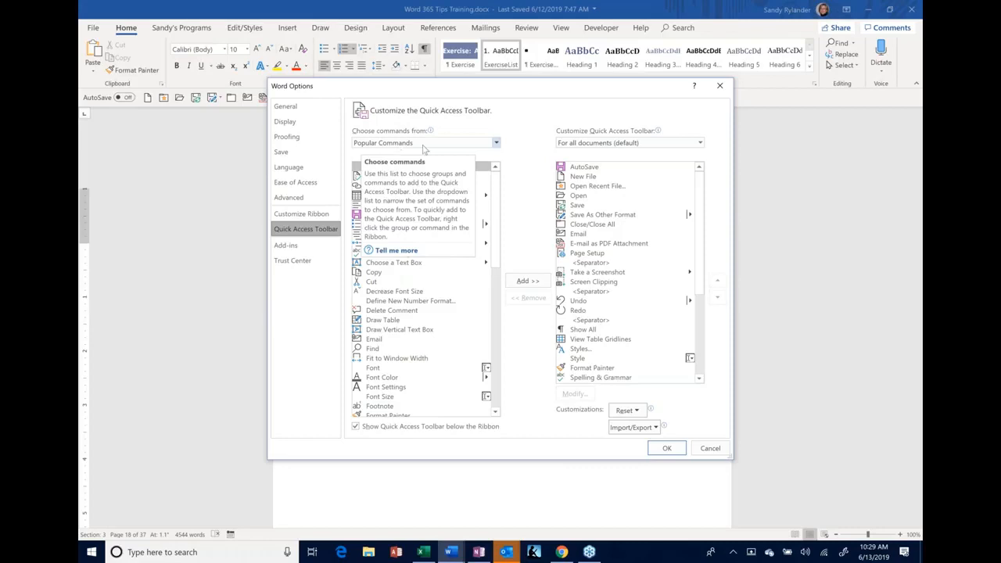
left_click(374, 283)
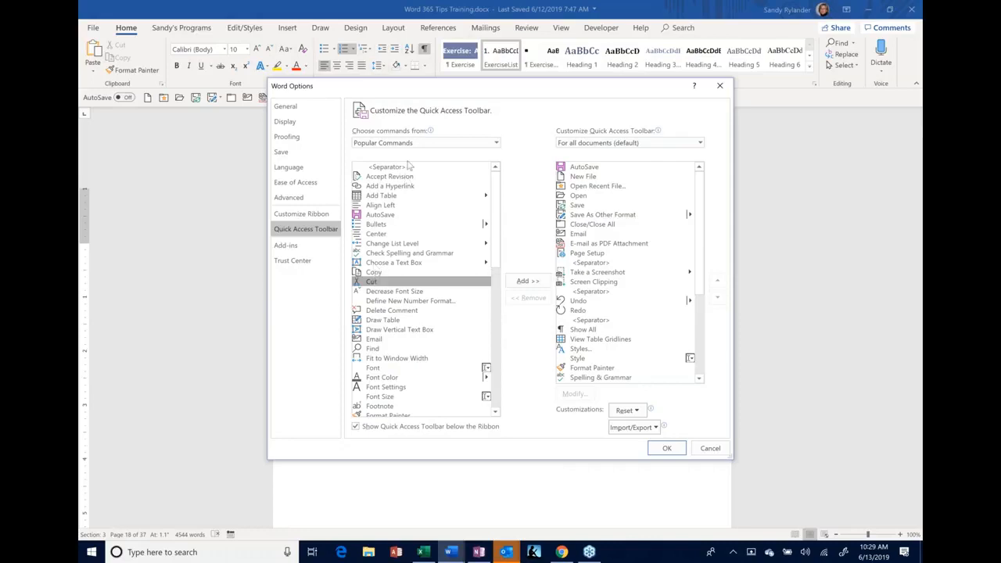
left_click(497, 144)
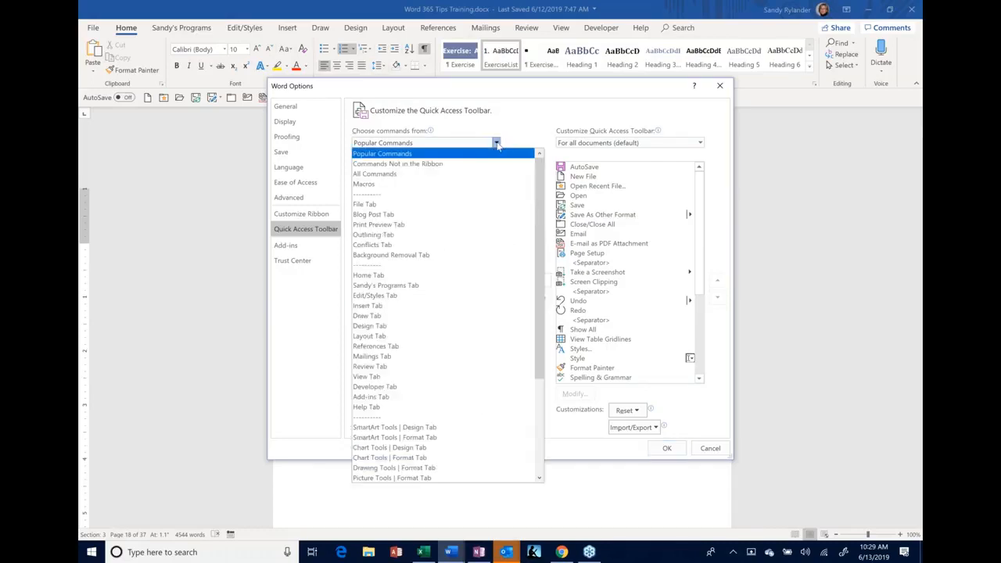
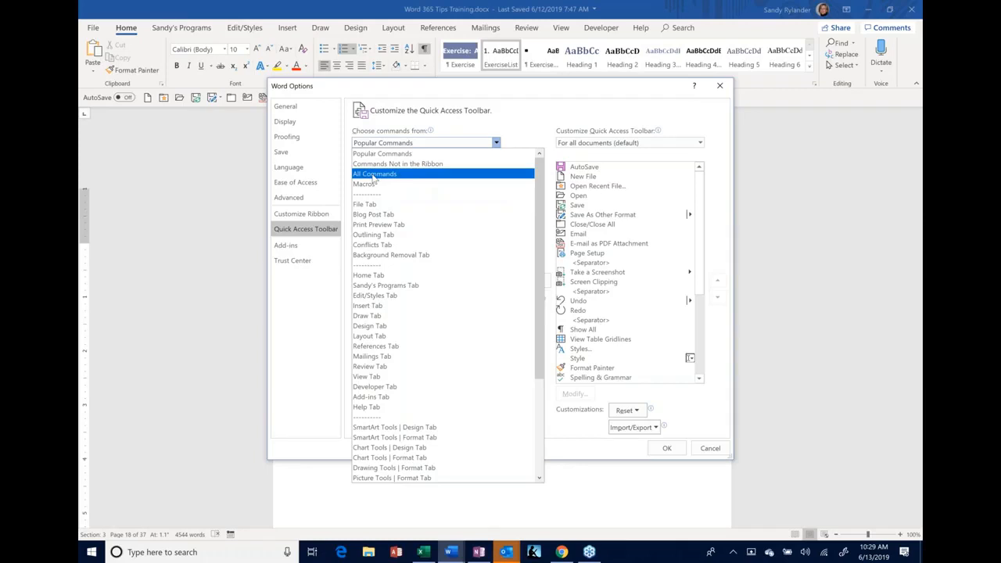
left_click(374, 175)
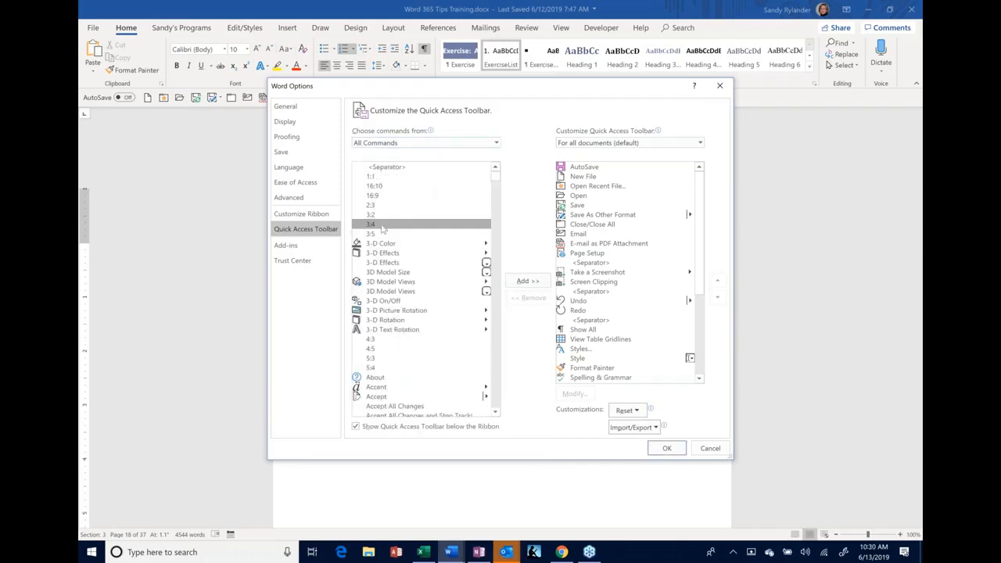
Step: Find Paragraph Settings among all commands and add it to the end of the Quick Access Toolbar for all documents
scroll(385, 193, "down", 15)
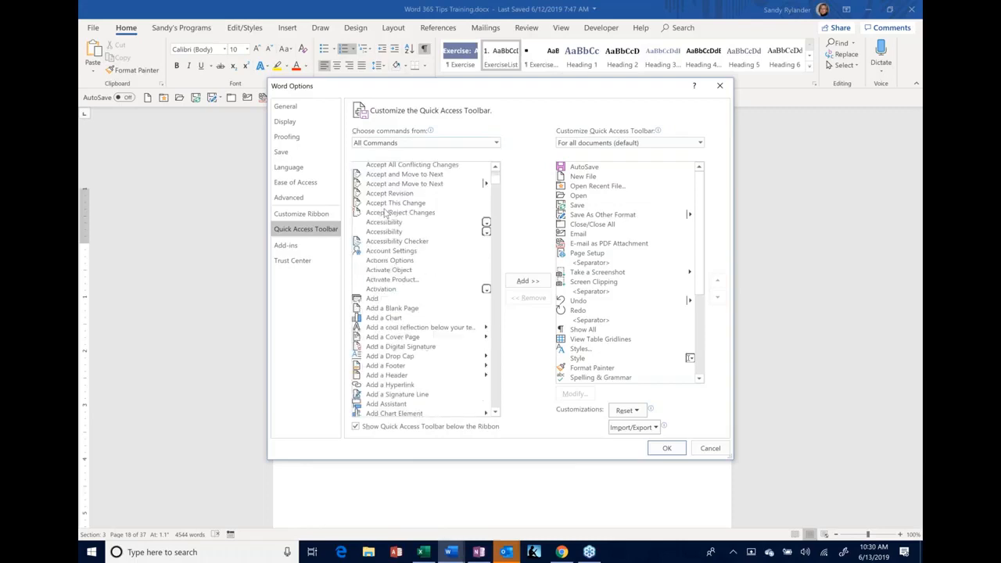
scroll(385, 211, "down", 15)
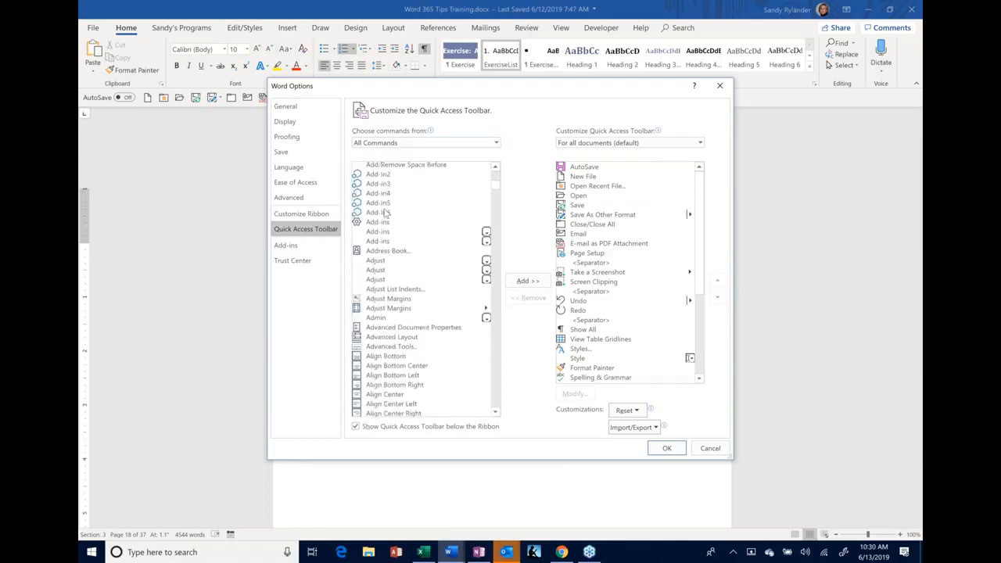
scroll(385, 211, "down", 7)
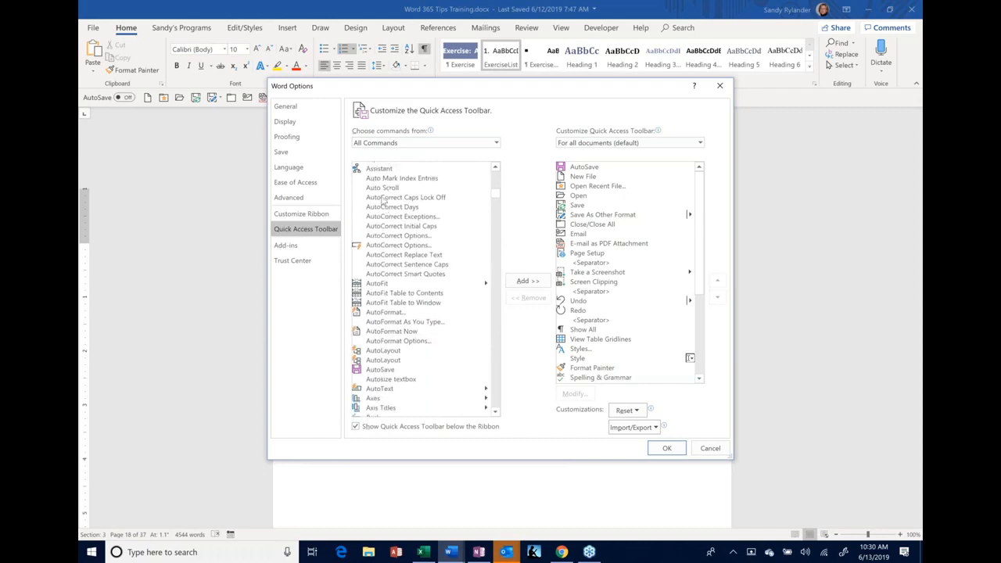
left_click(378, 188)
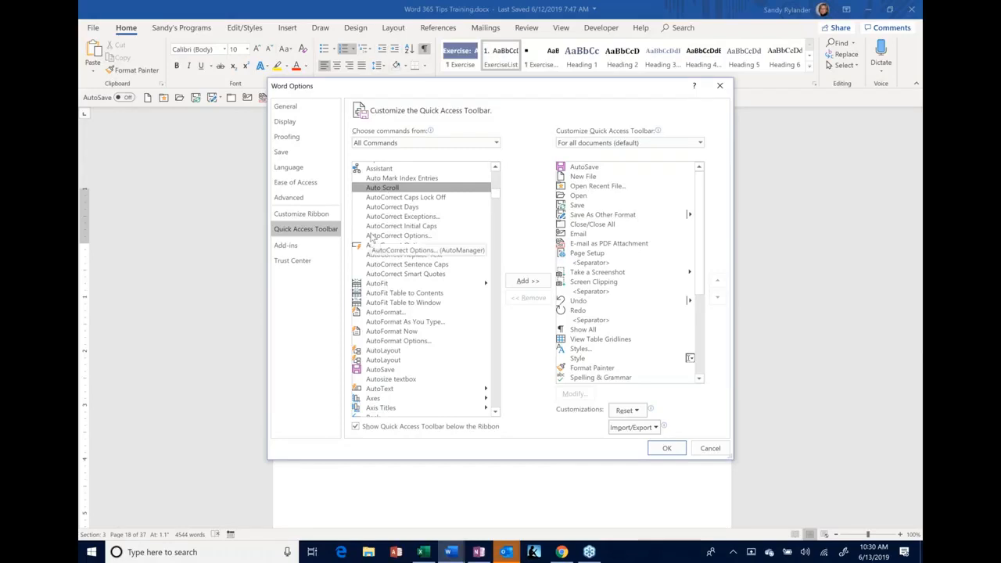
key("p")
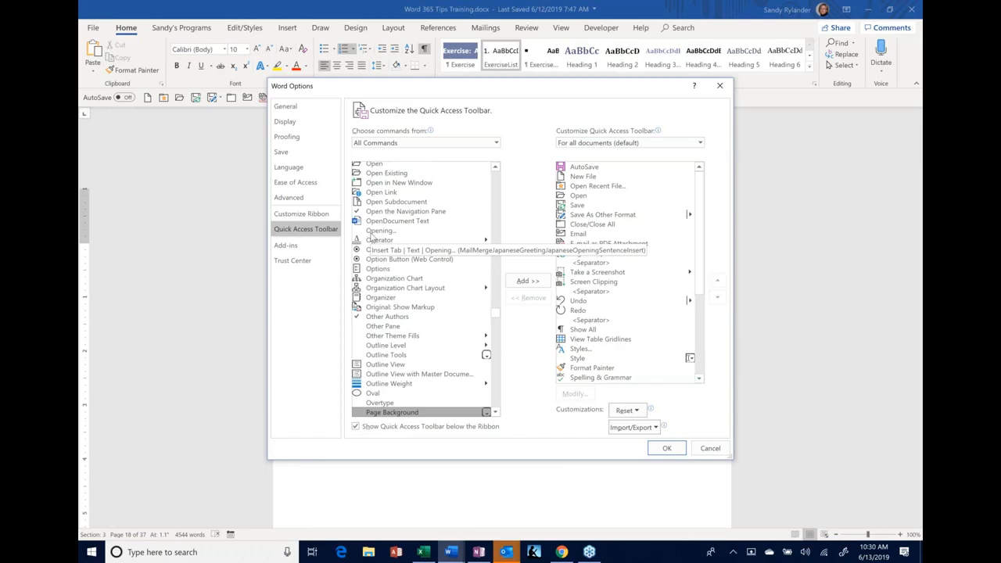
scroll(361, 249, "down", 5)
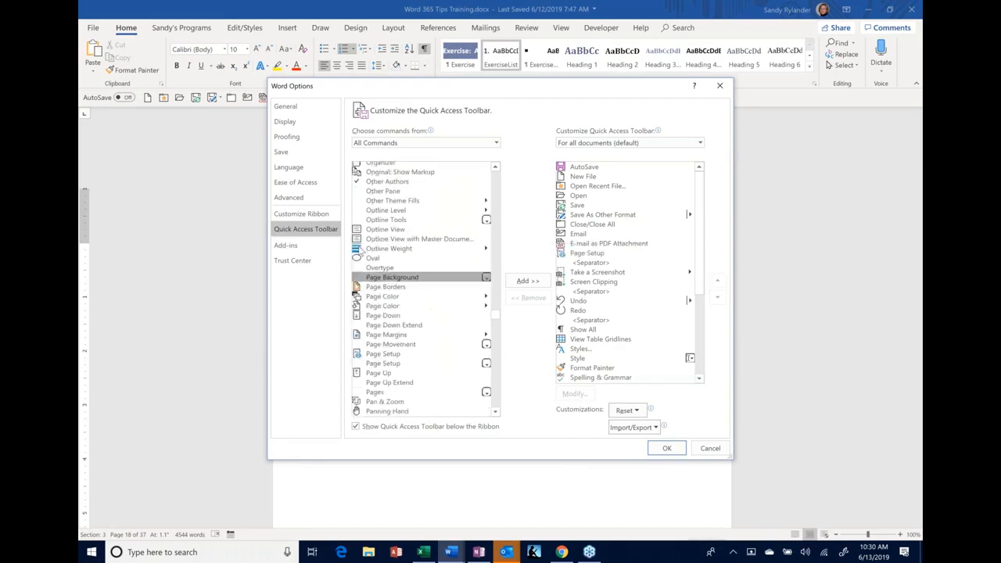
scroll(360, 251, "down", 4)
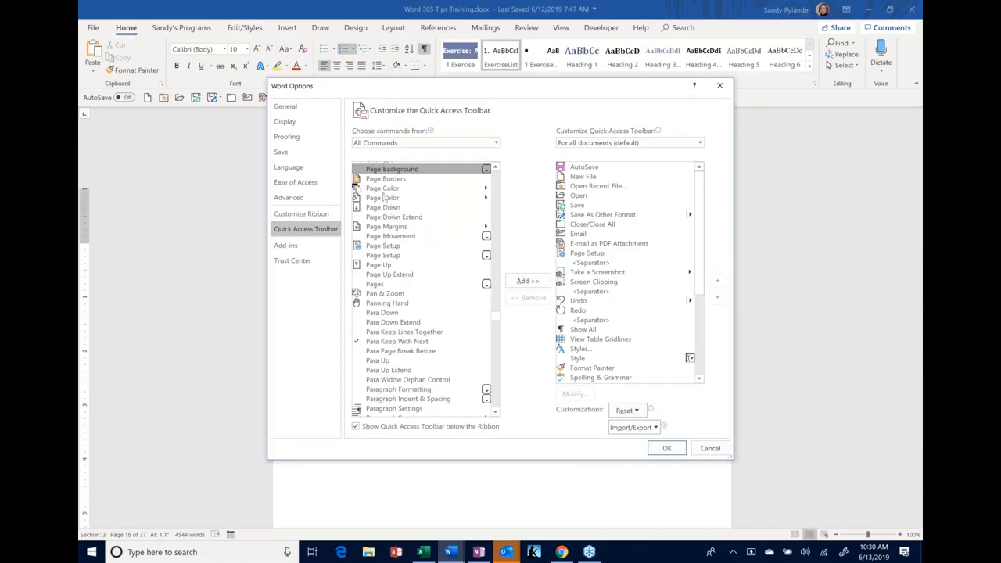
scroll(384, 236, "down", 5)
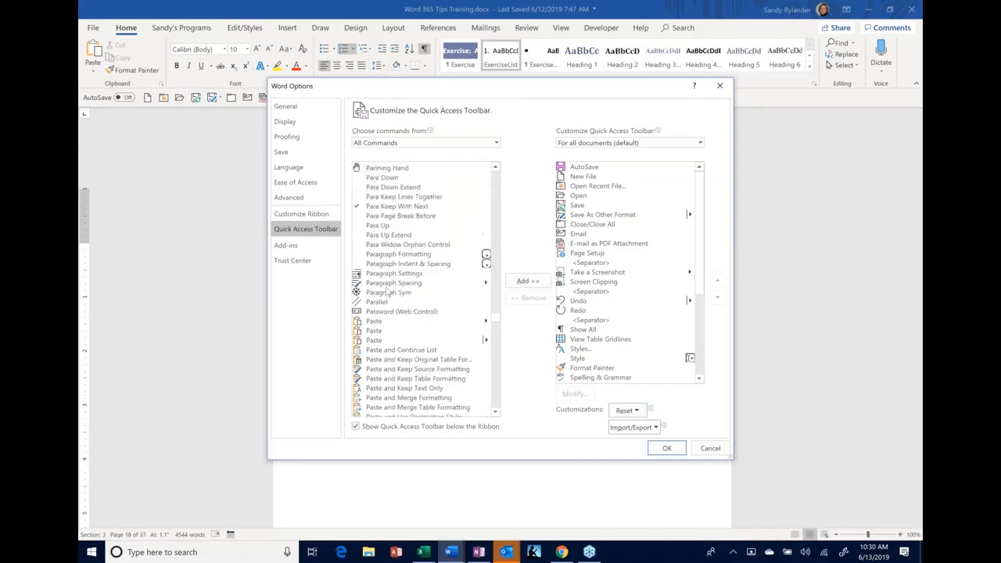
left_click(387, 275)
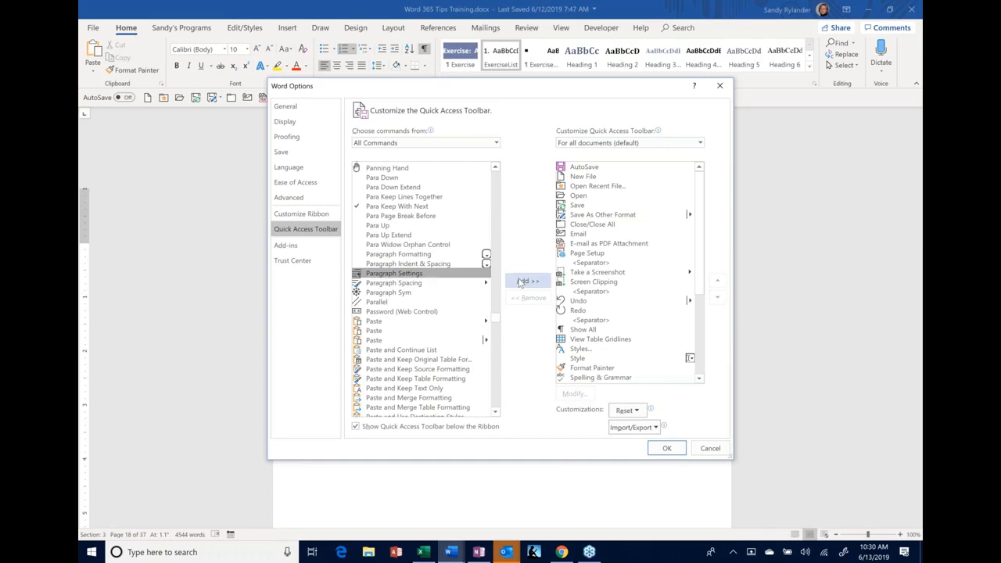
double_click(429, 278)
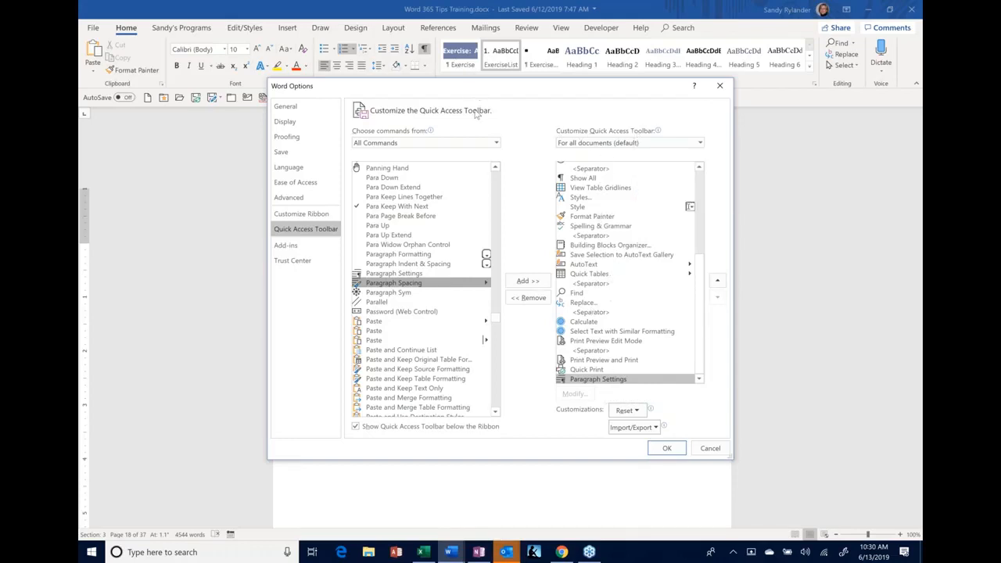
Step: Move Paragraph Settings up the Quick Access Toolbar order to directly after Style, and remove it from the toolbar
left_click_drag(469, 86, 479, 163)
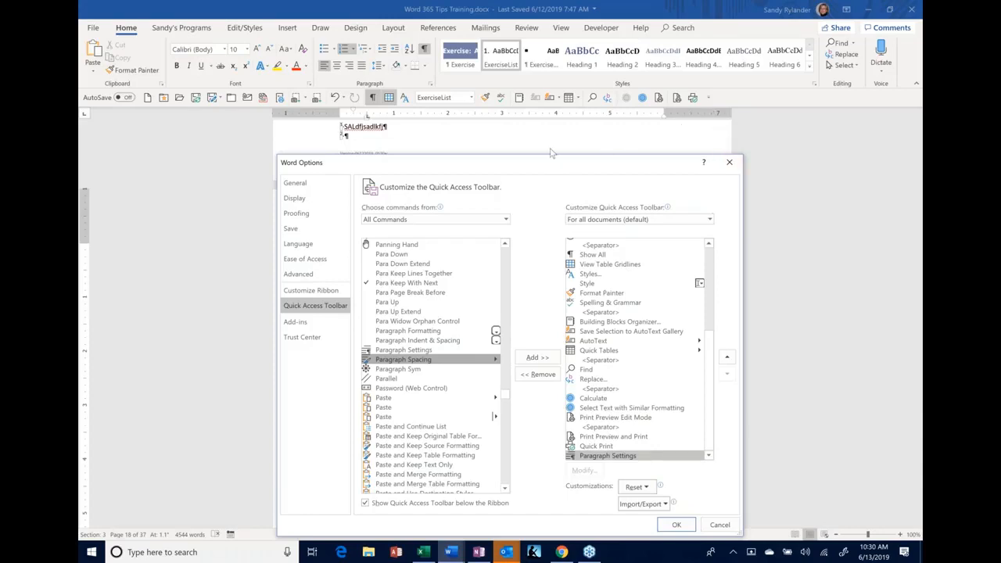
left_click_drag(550, 152, 502, 79)
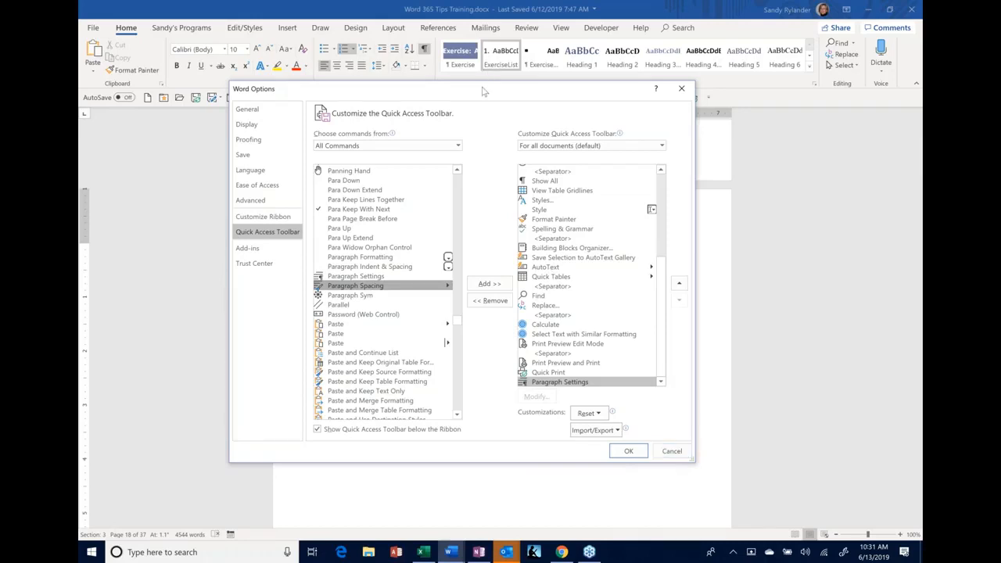
left_click_drag(489, 89, 522, 141)
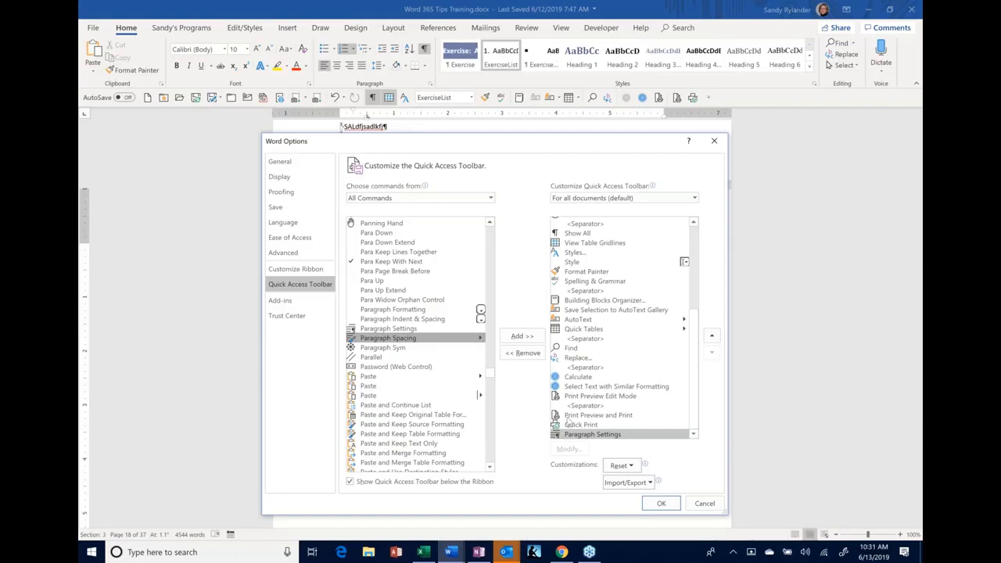
left_click(711, 336)
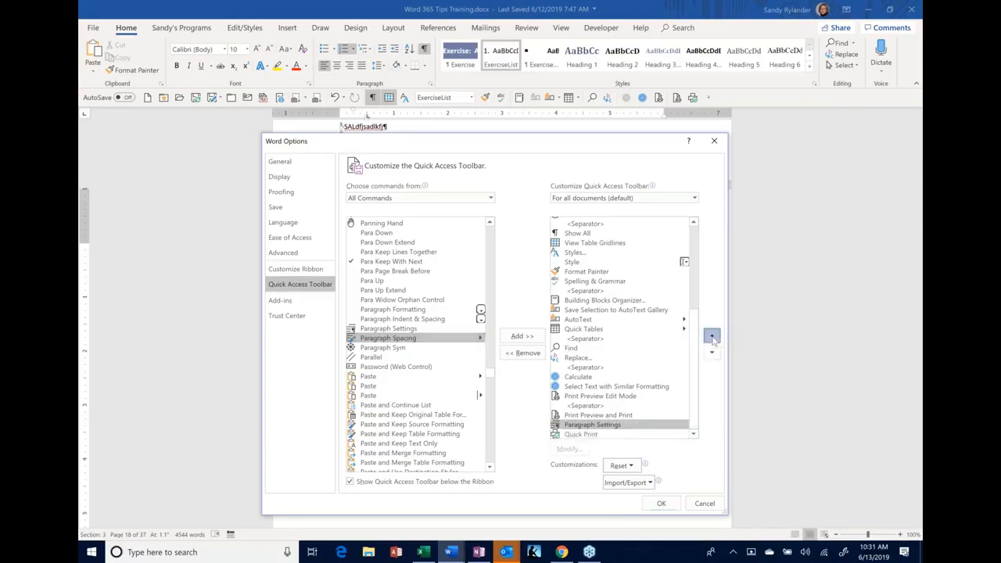
left_click(712, 337)
left_click(712, 336)
left_click(712, 337)
left_click(711, 336)
left_click(711, 336)
left_click(712, 336)
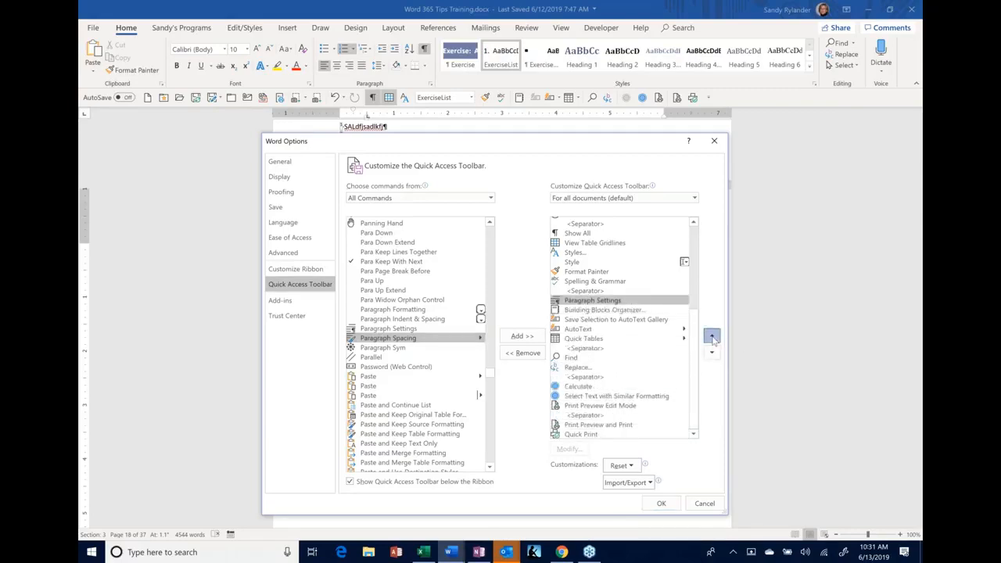
left_click(711, 337)
left_click(711, 336)
left_click(711, 337)
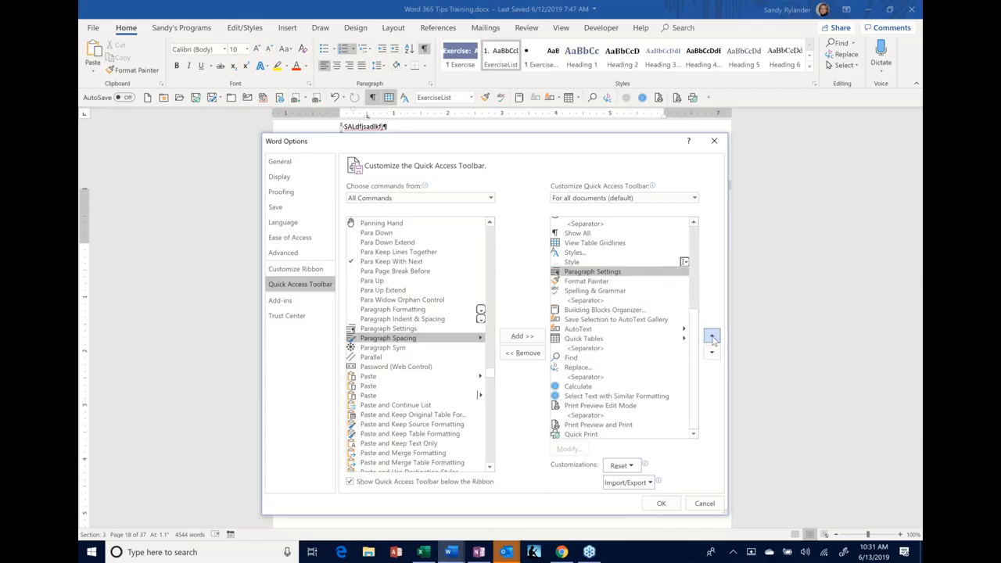
left_click(603, 272)
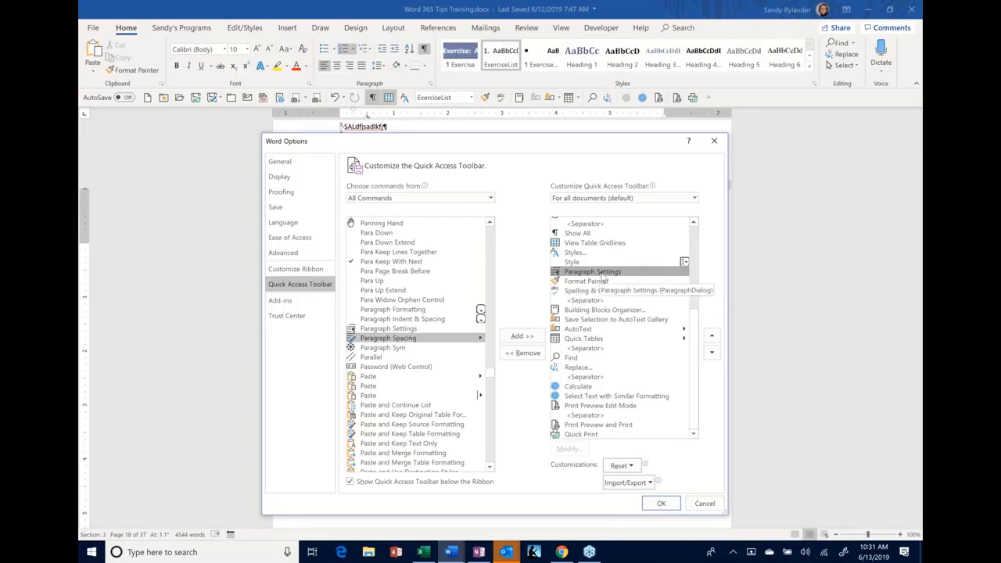
double_click(602, 273)
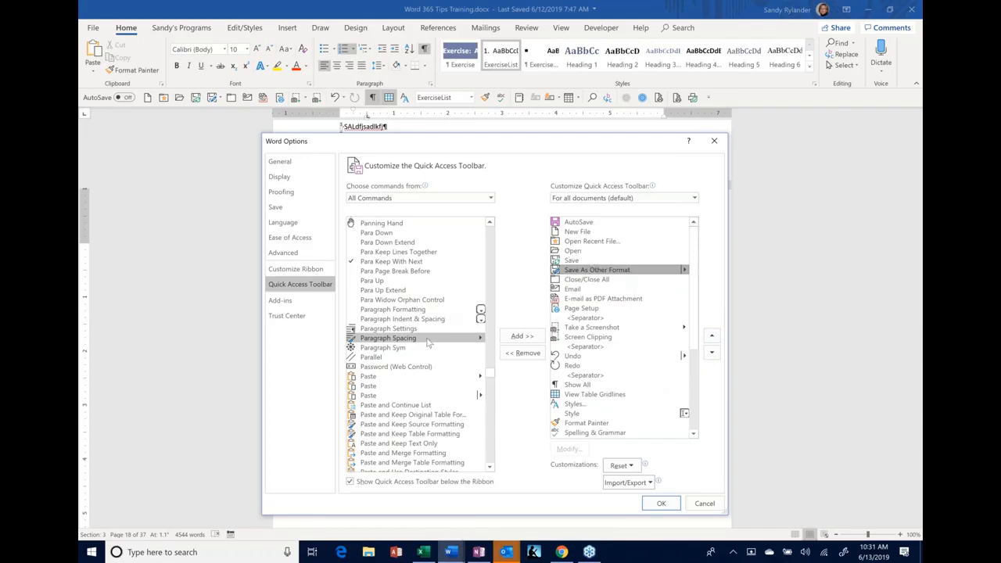
Step: Insert Paragraph Spacing directly after Save in the Quick Access Toolbar, and remove it again
left_click(569, 261)
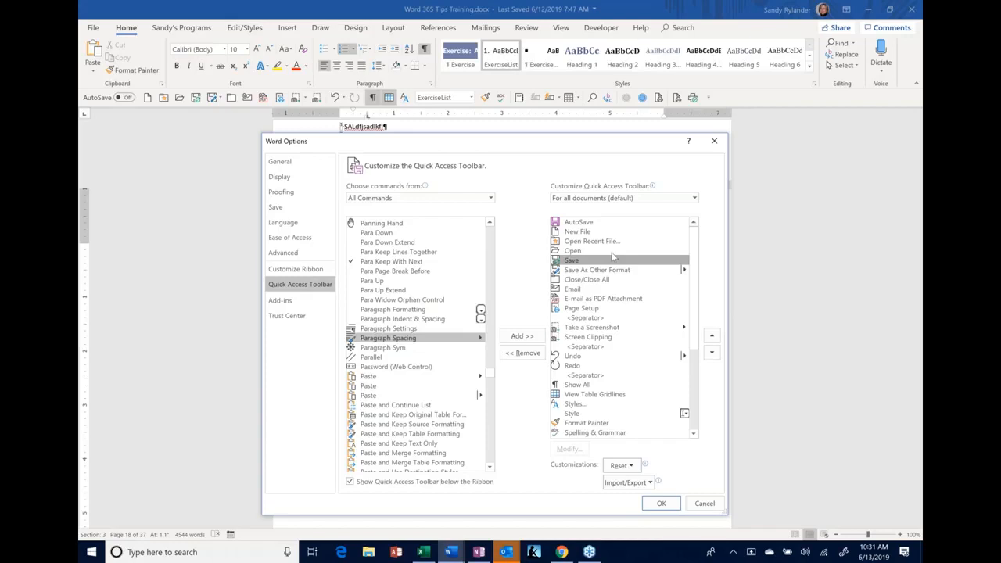
left_click(526, 341)
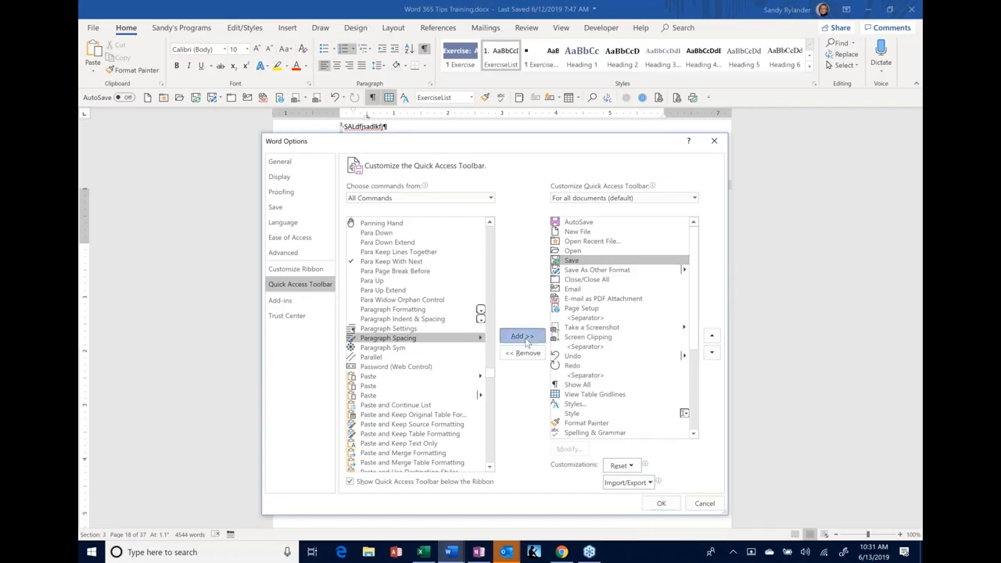
left_click(526, 339)
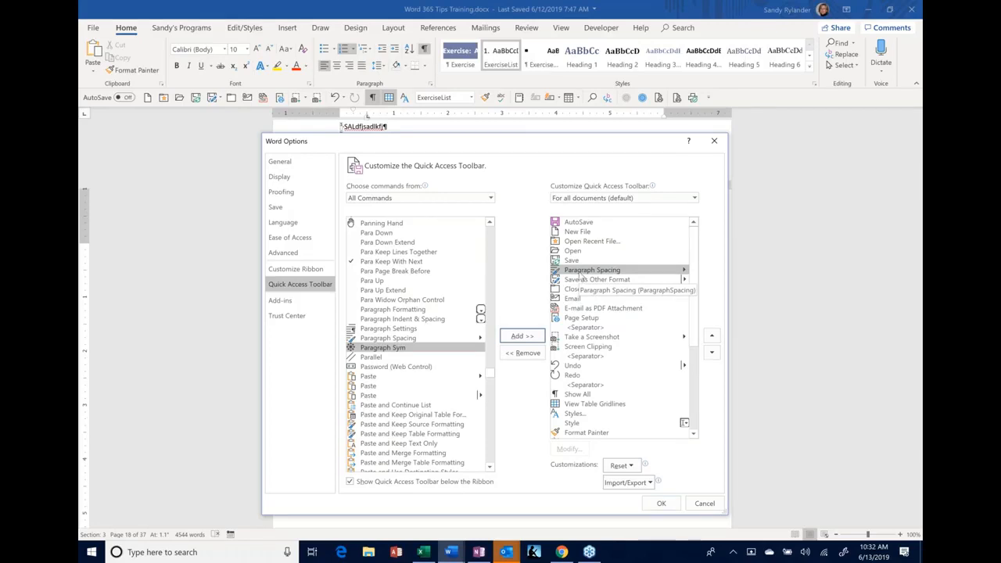
left_click(522, 353)
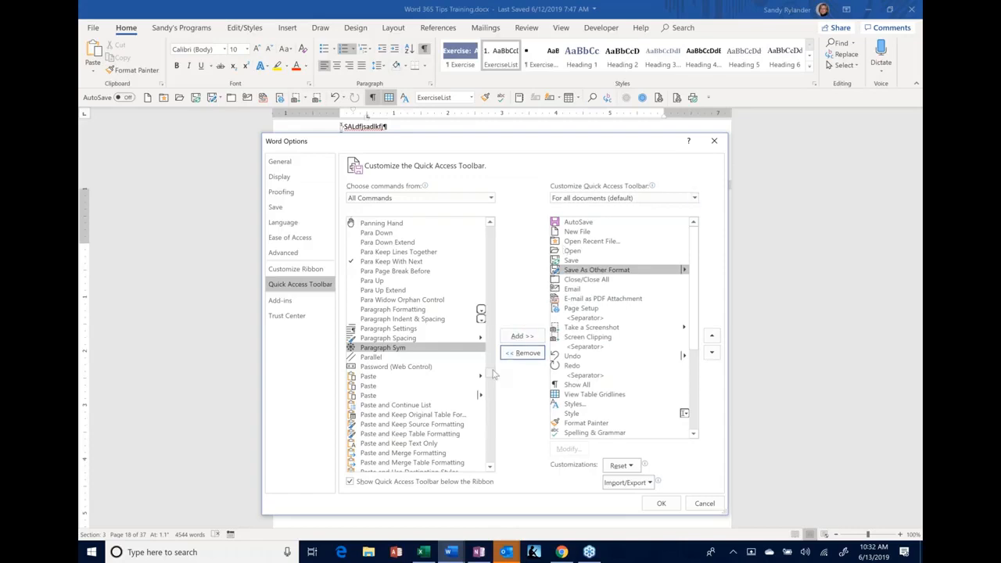
Step: Insert a separator directly after Save As Other Format in the Quick Access Toolbar, and remove it again
left_click_drag(491, 373, 505, 215)
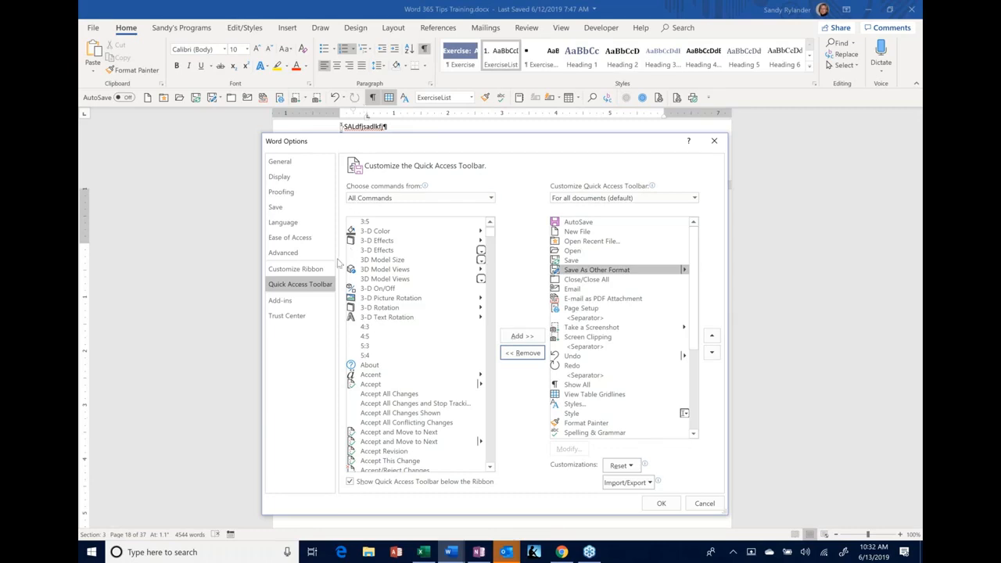
scroll(491, 227, "up", 3)
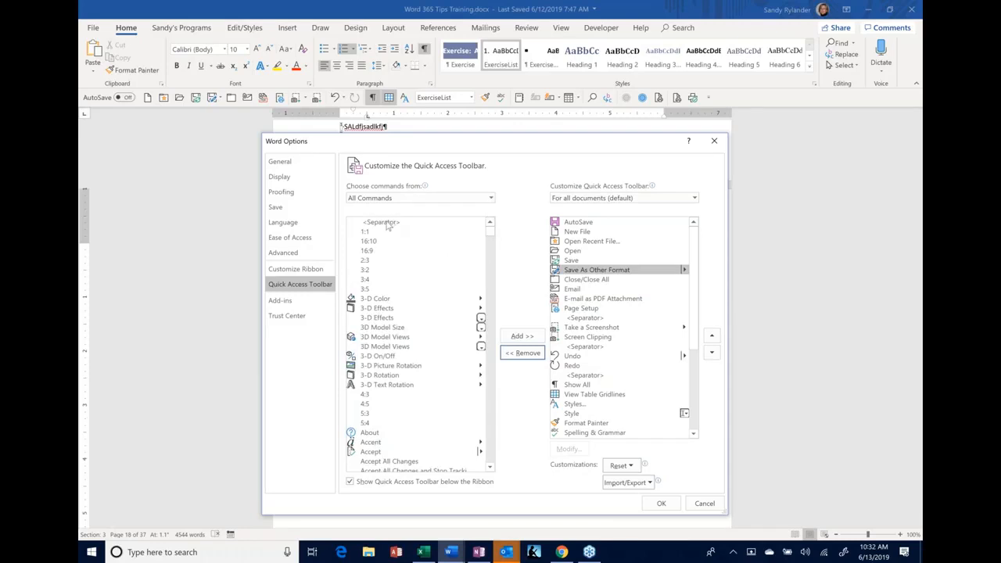
left_click(387, 226)
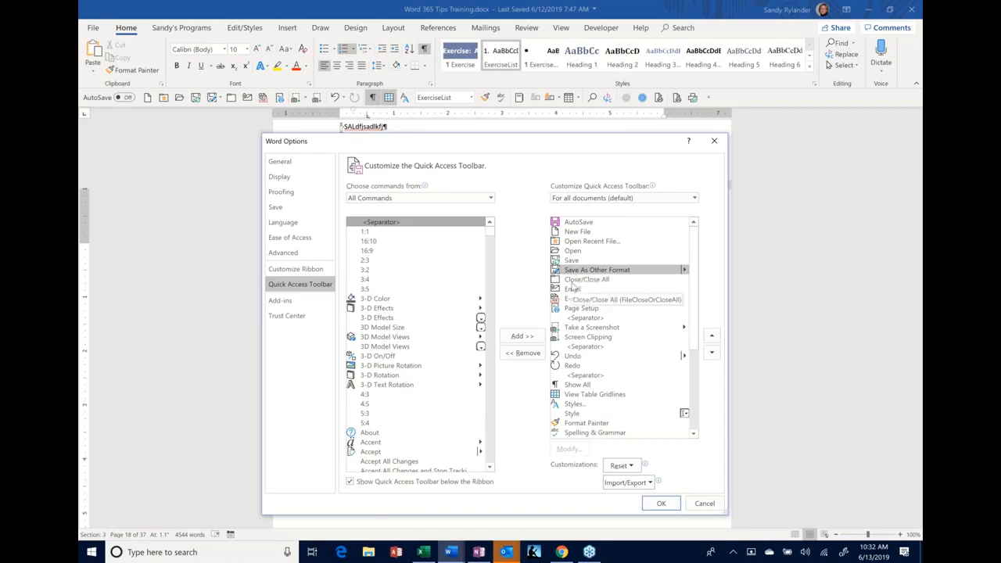
double_click(438, 228)
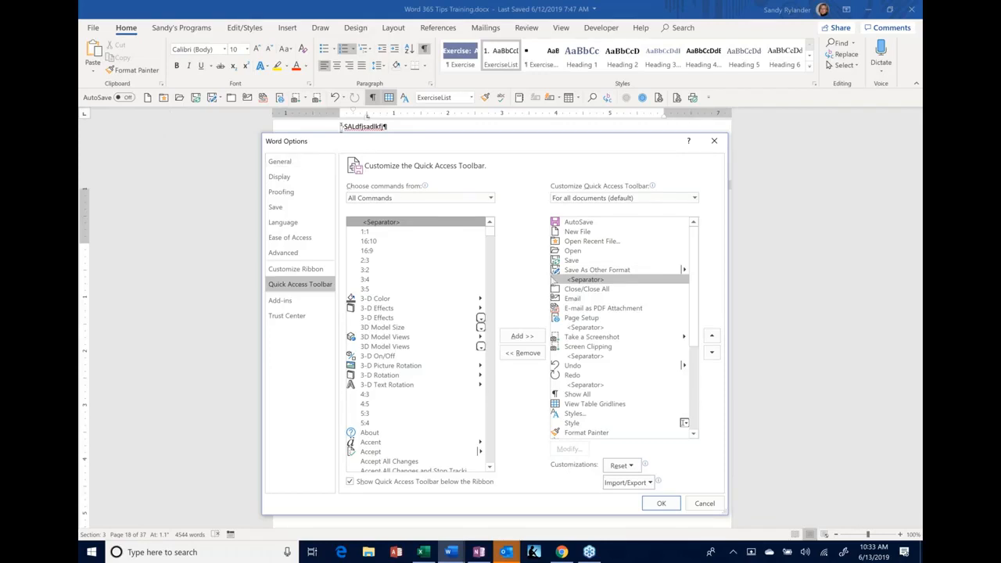
double_click(563, 280)
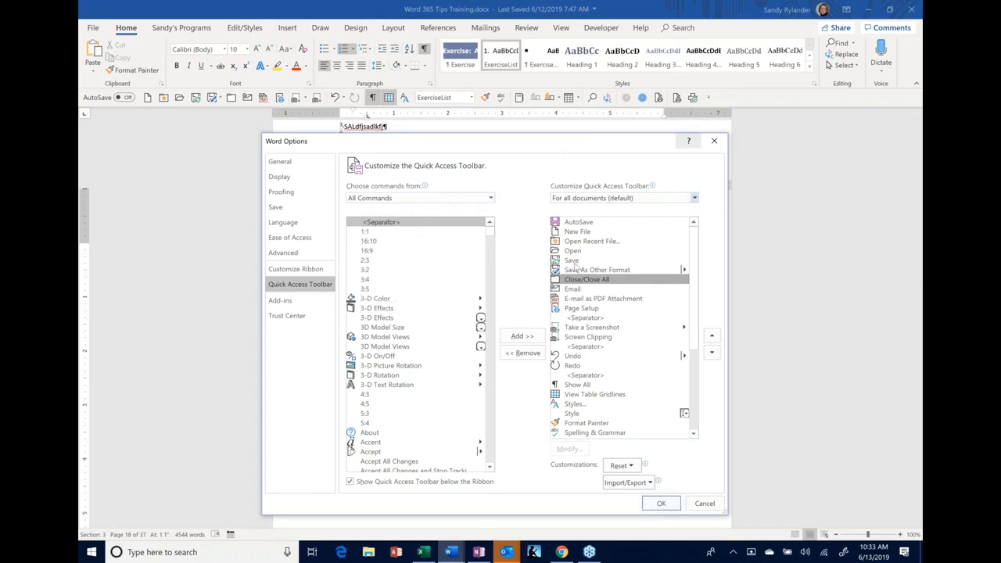
Step: Insert the Add a Footer command directly after Close/Close All in the Quick Access Toolbar
left_click(491, 447)
left_click(391, 447)
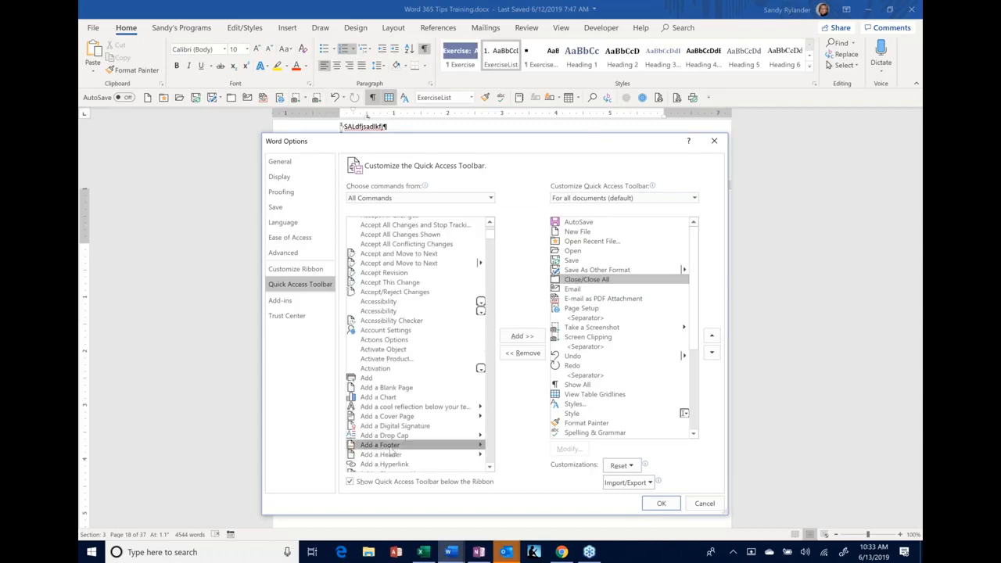
double_click(391, 452)
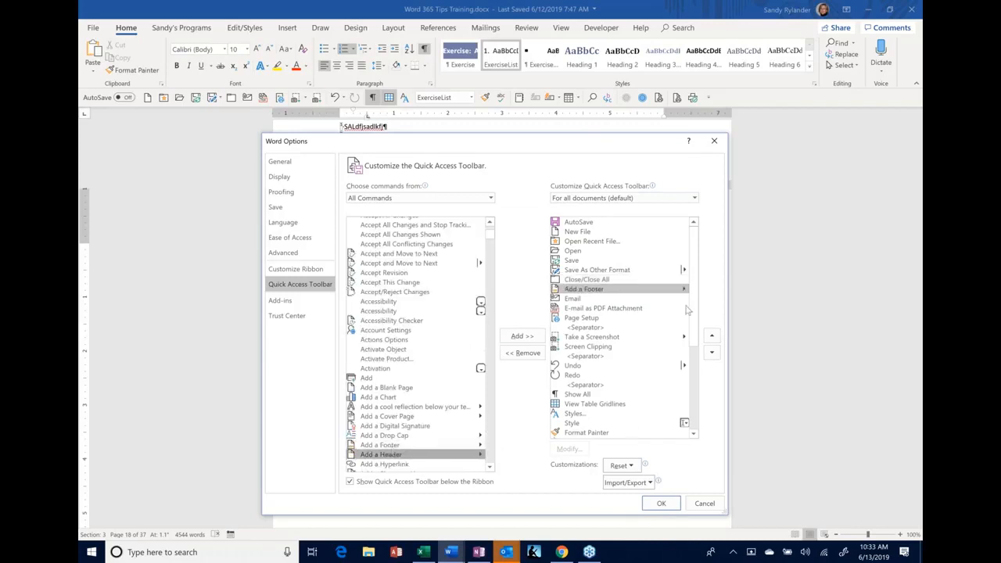
Step: Move Add a Footer to the end of the Quick Access Toolbar, after Quick Print, and apply the toolbar customization
left_click(631, 291)
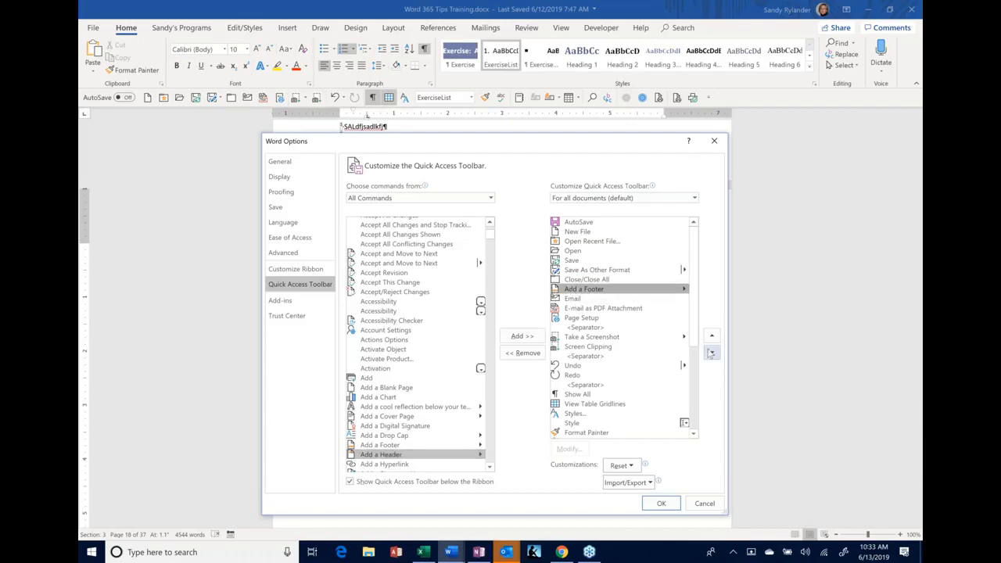
left_click(711, 353)
left_click(710, 353)
left_click(711, 352)
left_click(711, 352)
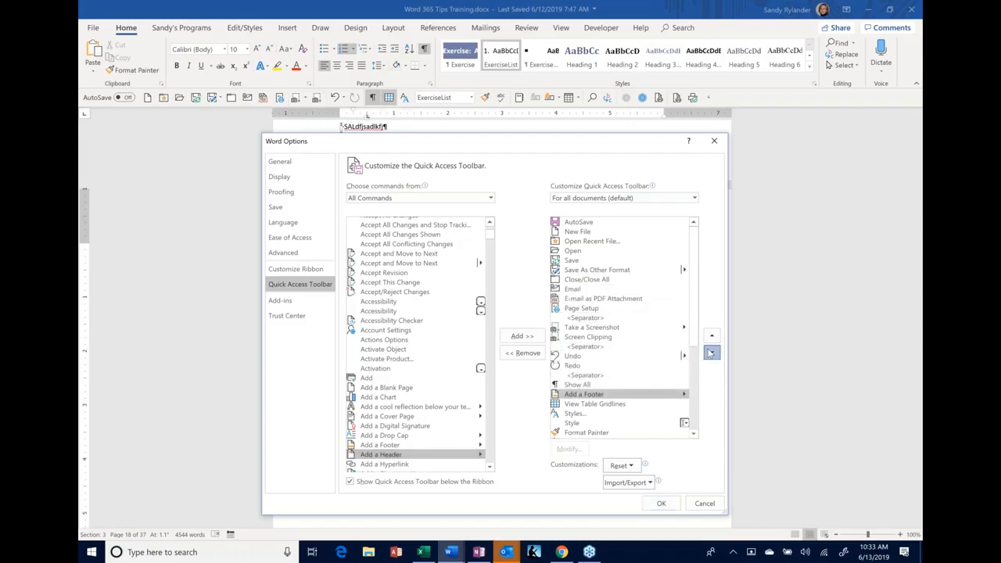
left_click(711, 353)
left_click(710, 352)
left_click(711, 353)
left_click(711, 353)
left_click(711, 352)
left_click(711, 352)
left_click(711, 353)
left_click(711, 353)
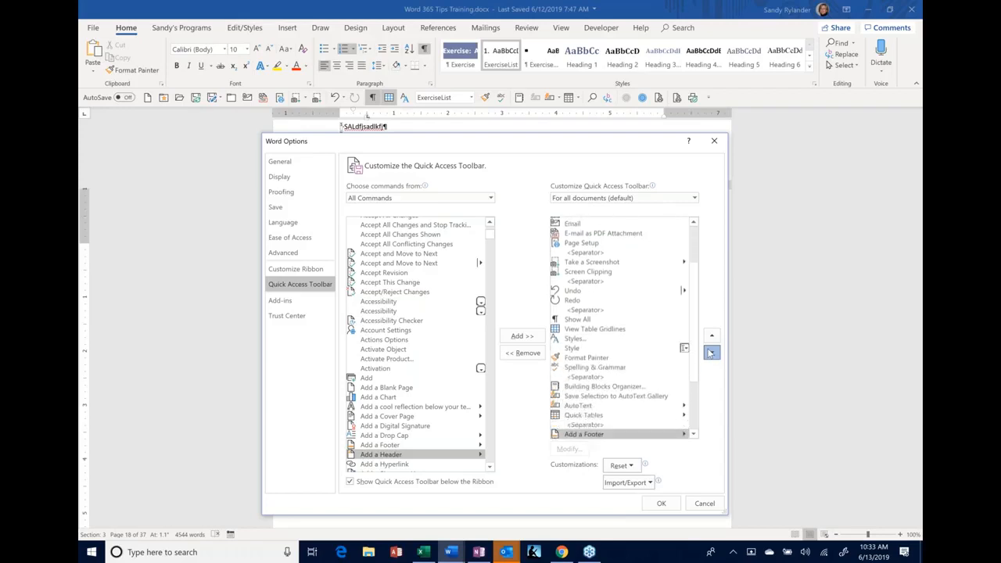
left_click(711, 352)
left_click(711, 353)
left_click(710, 352)
left_click(711, 353)
left_click(711, 352)
left_click(711, 353)
left_click(661, 503)
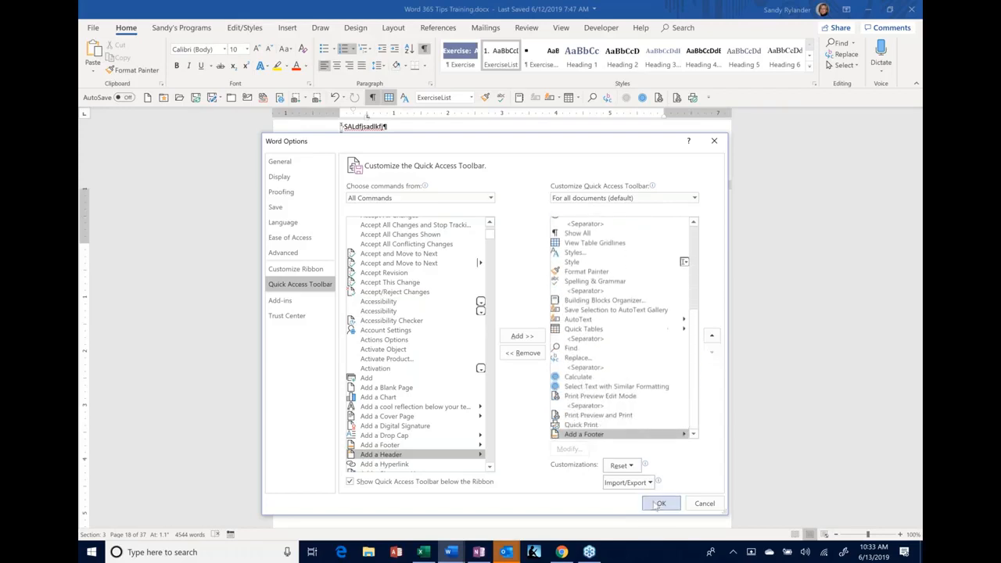
left_click(659, 507)
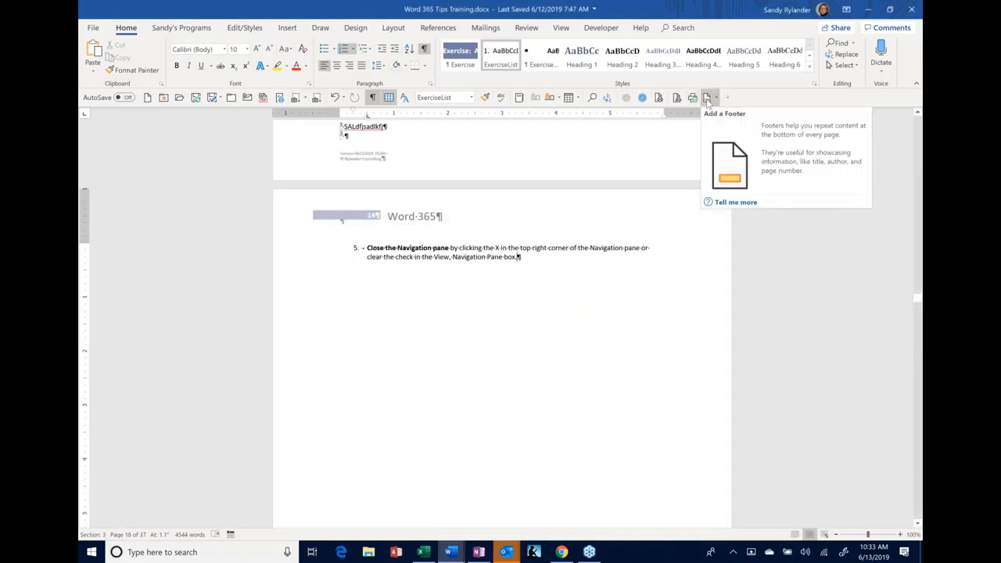
Step: Remove the Add a Footer command from the Quick Access Toolbar directly in the document window
right_click(708, 100)
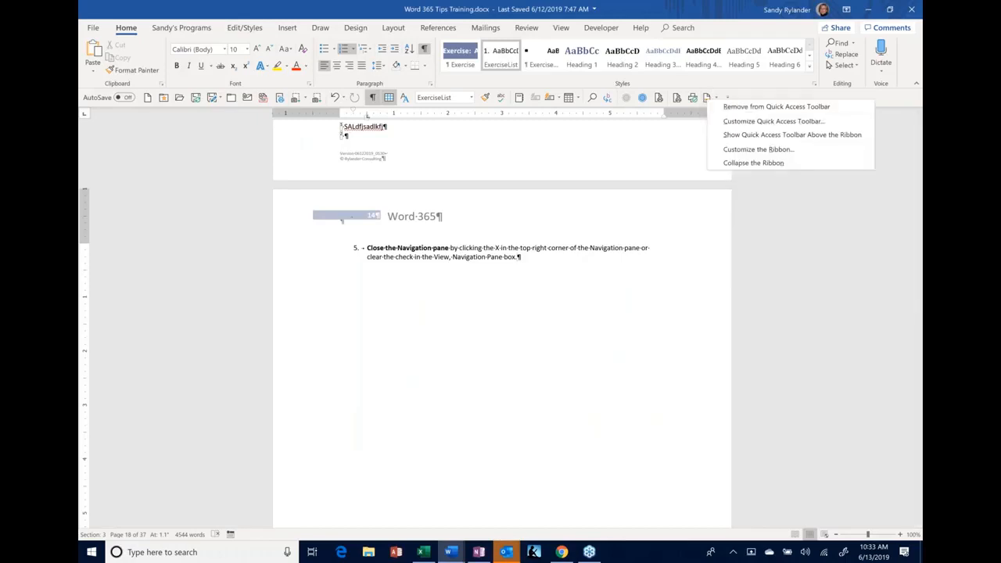
left_click(720, 107)
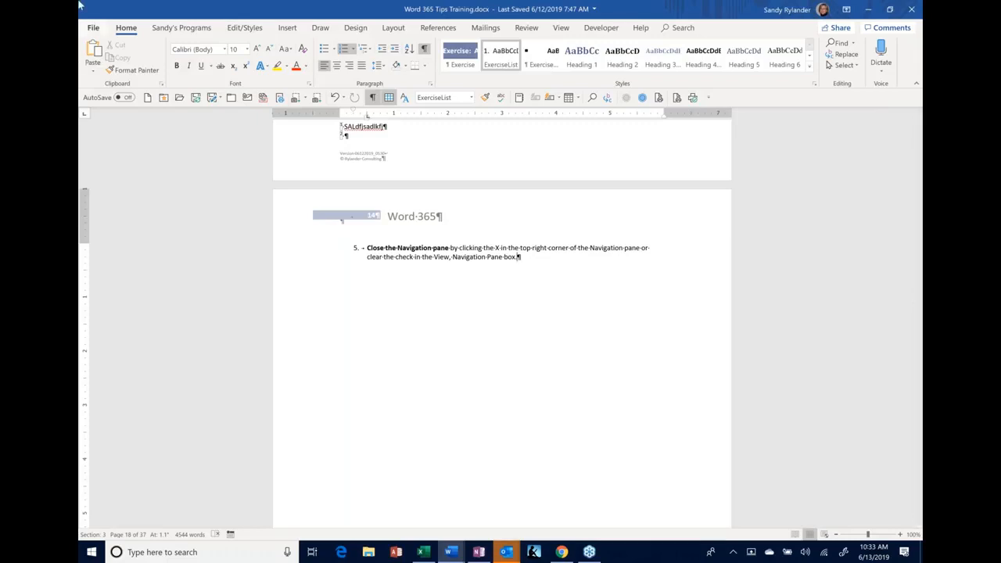
Step: Create a new blank document, then bring up the Open dialog for the Documents folder and cancel it
left_click(147, 98)
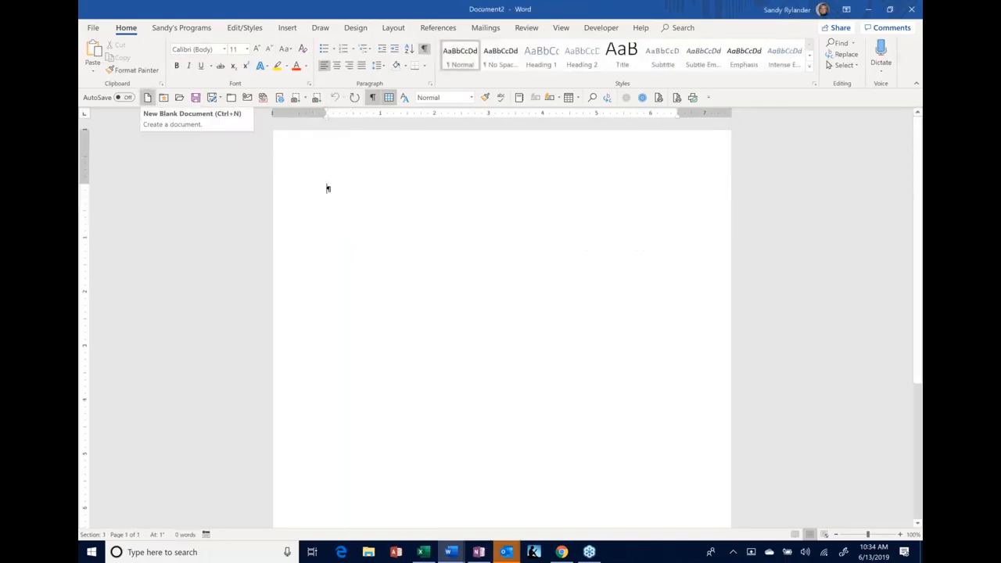
left_click(179, 97)
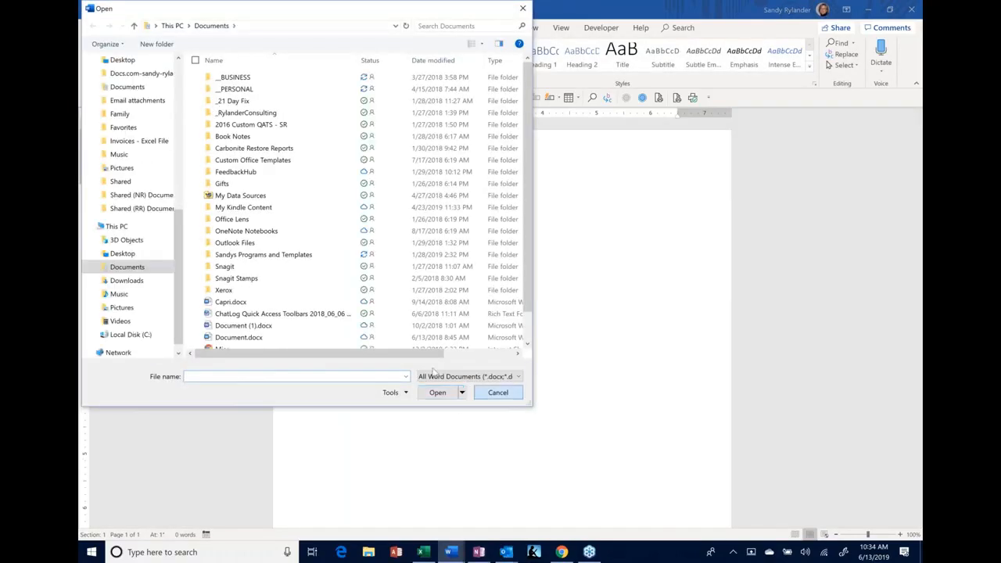
key("Escape")
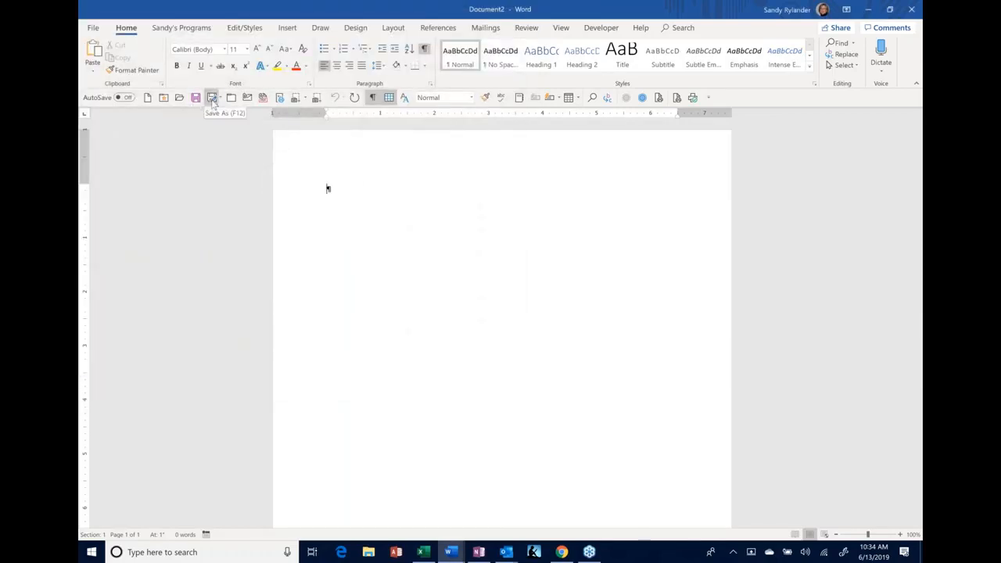
Step: Review the file types offered when saving the blank document under a new name, and cancel without saving
left_click(212, 99)
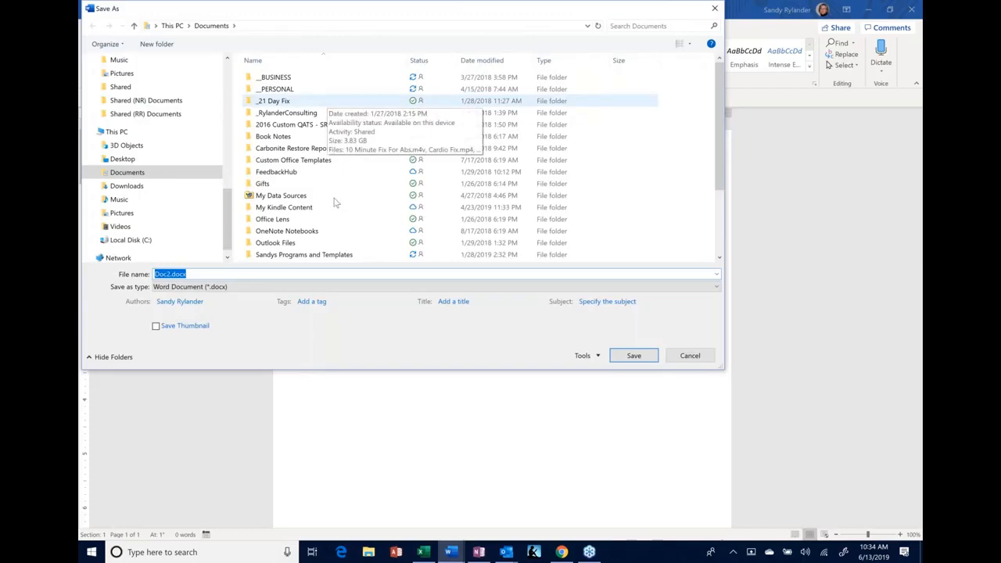
left_click(311, 287)
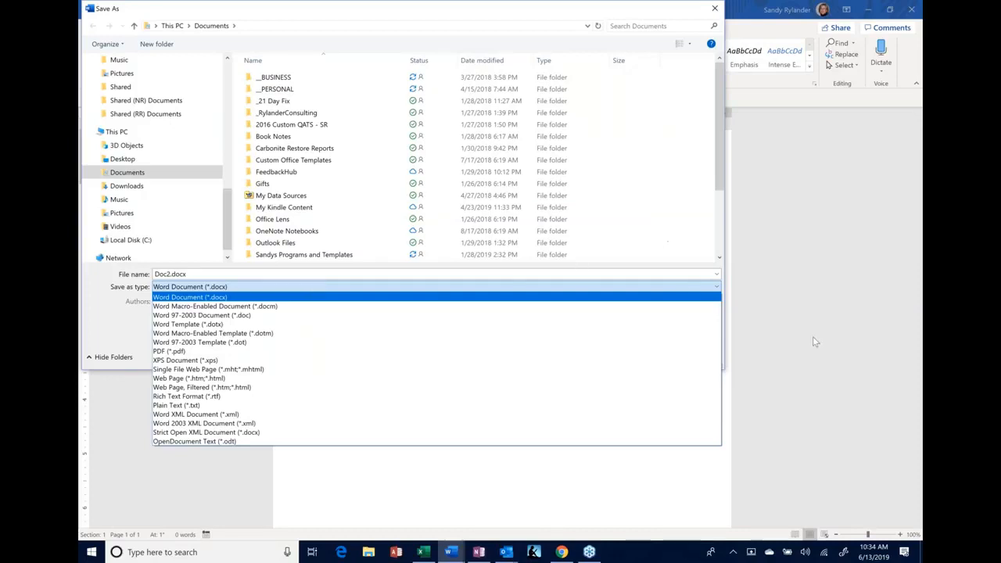
key("Down")
key("Escape")
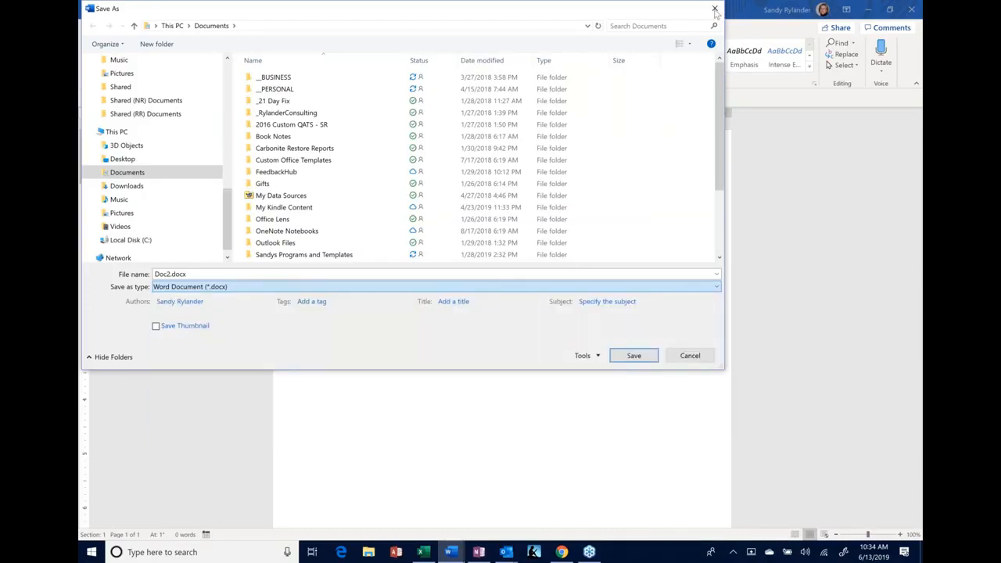
left_click(687, 357)
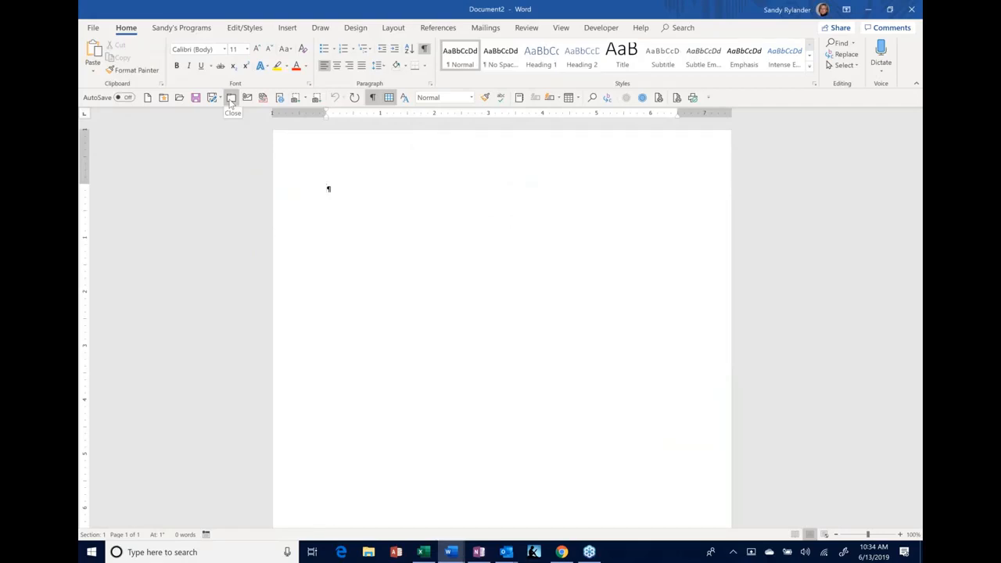
Step: Close the blank document, and start a new e-mail message with Word 365 Tips Training.docx attached
left_click(232, 102)
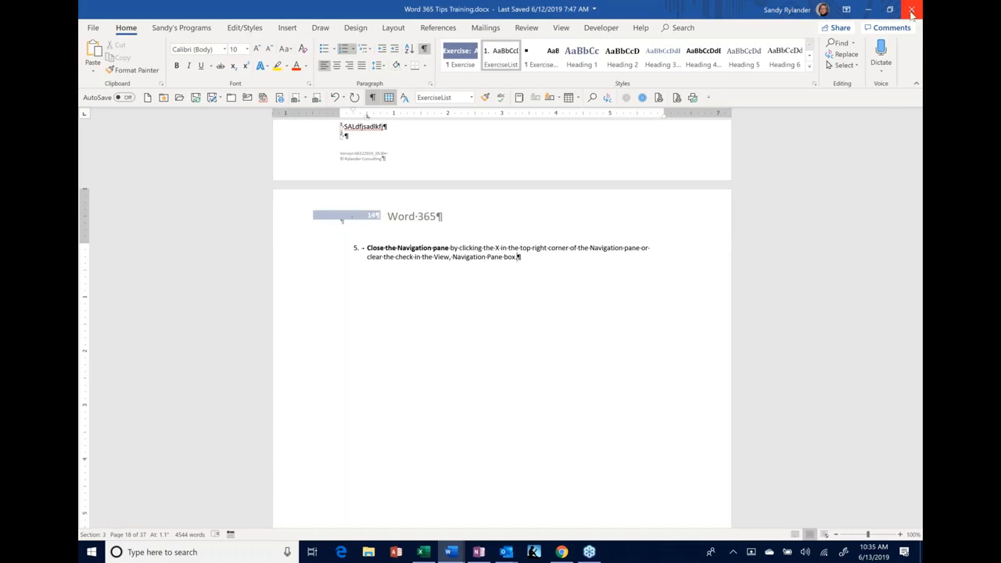
left_click(249, 100)
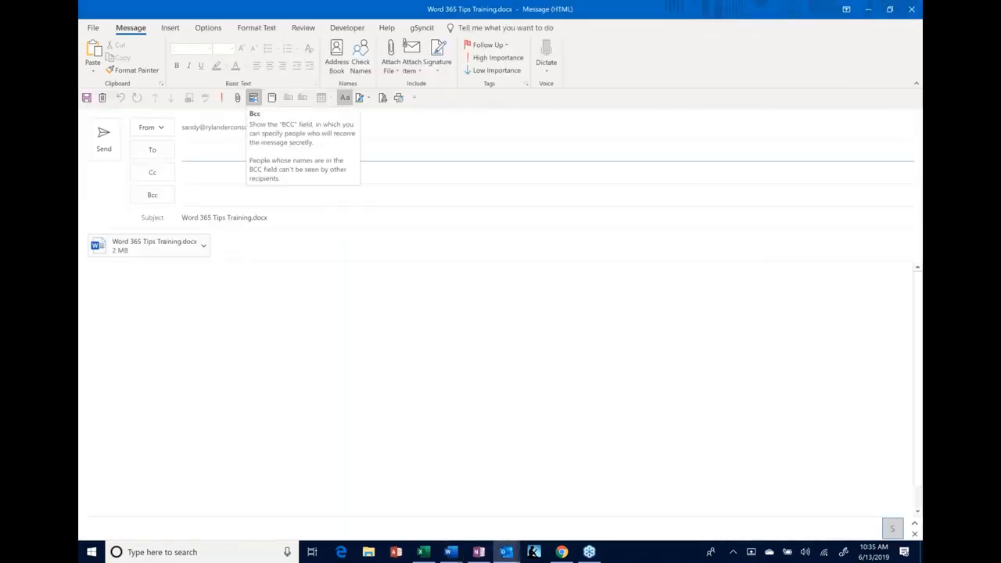
Step: Close the draft message, then e-mail the document as a PDF attachment, updating the entire table of contents, and close that message
left_click(911, 9)
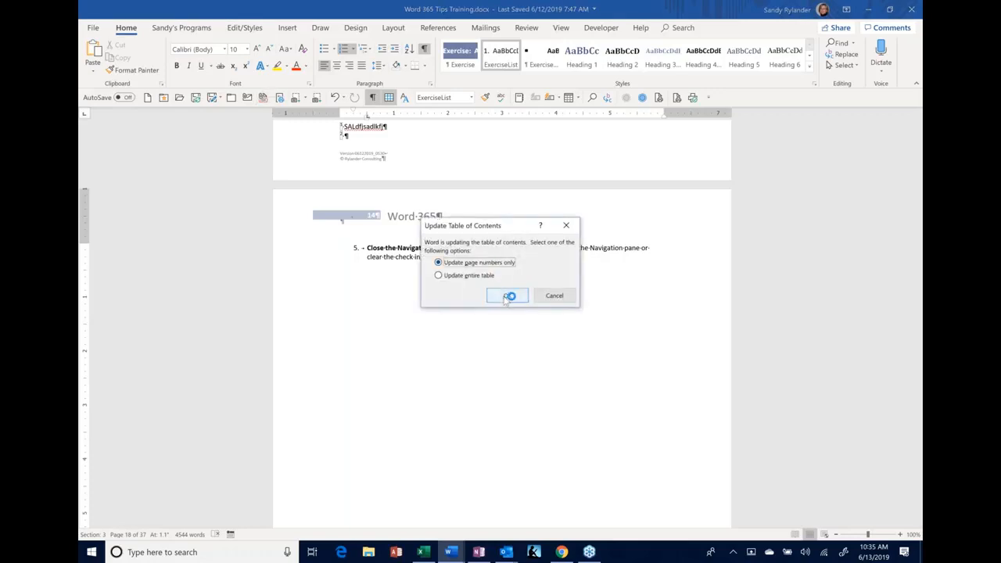
left_click(459, 276)
left_click(508, 296)
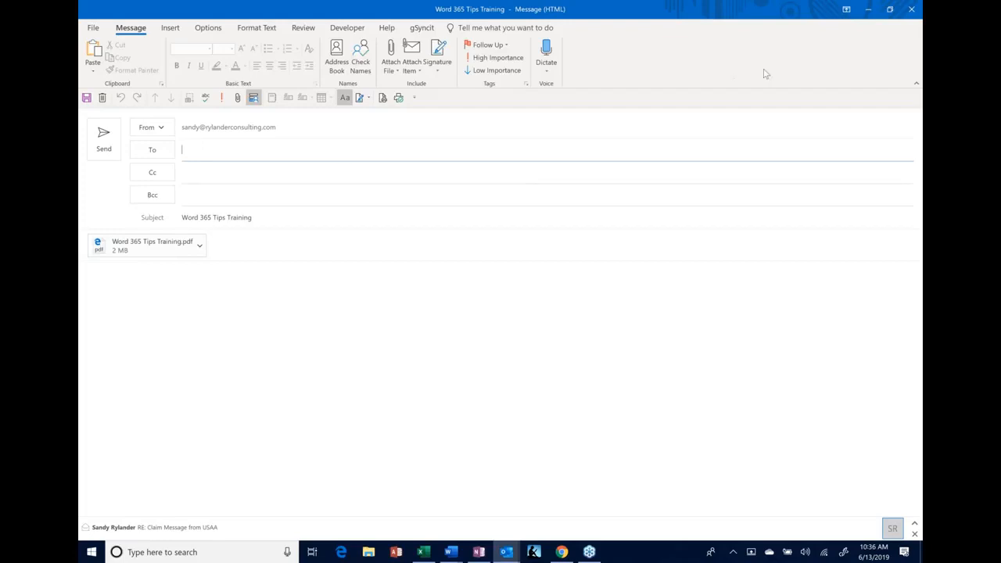
left_click(912, 10)
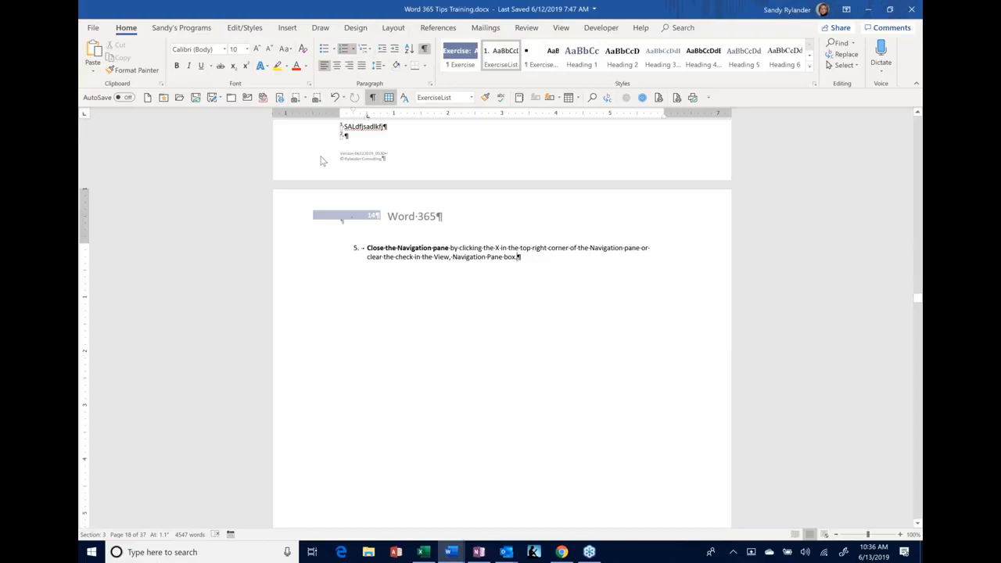
Step: Bring up the Page Setup dialog with the margin settings and cancel it
left_click(280, 97)
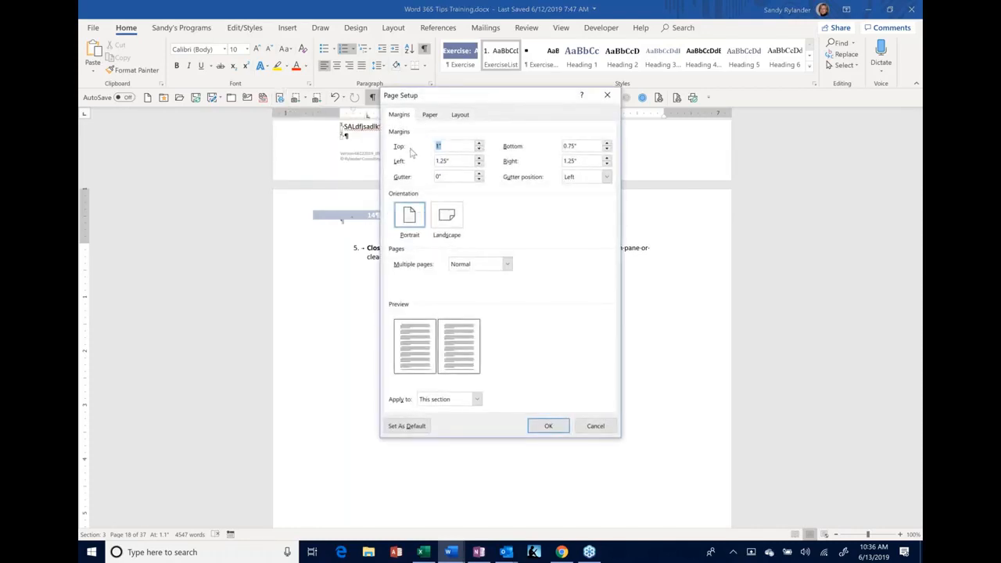
left_click(598, 425)
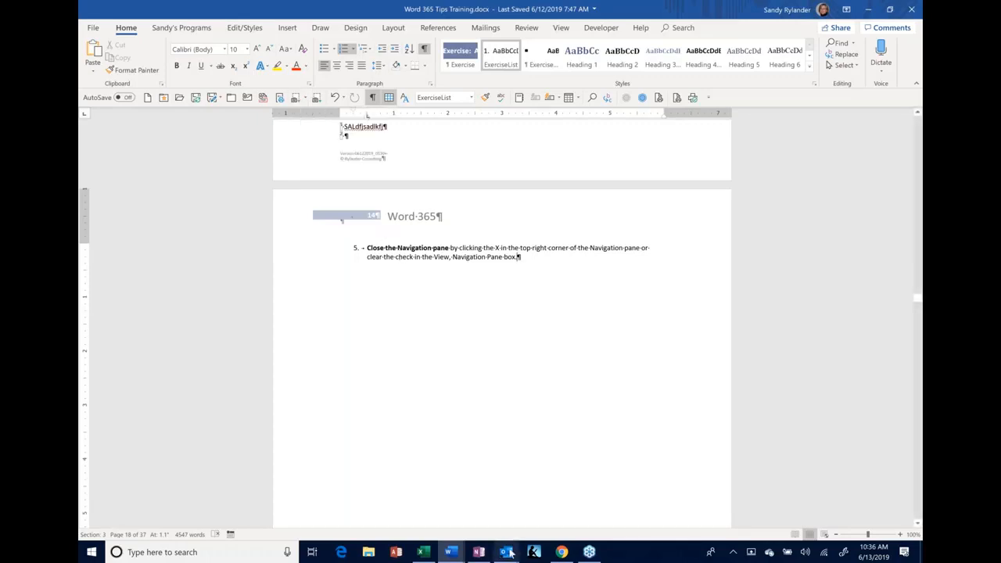
Step: Switch to the Income Loss.xlsx workbook in Excel, clear the pending copy selection, and select cell A1 on the 2nd Claim sheet
mouse_move(422, 552)
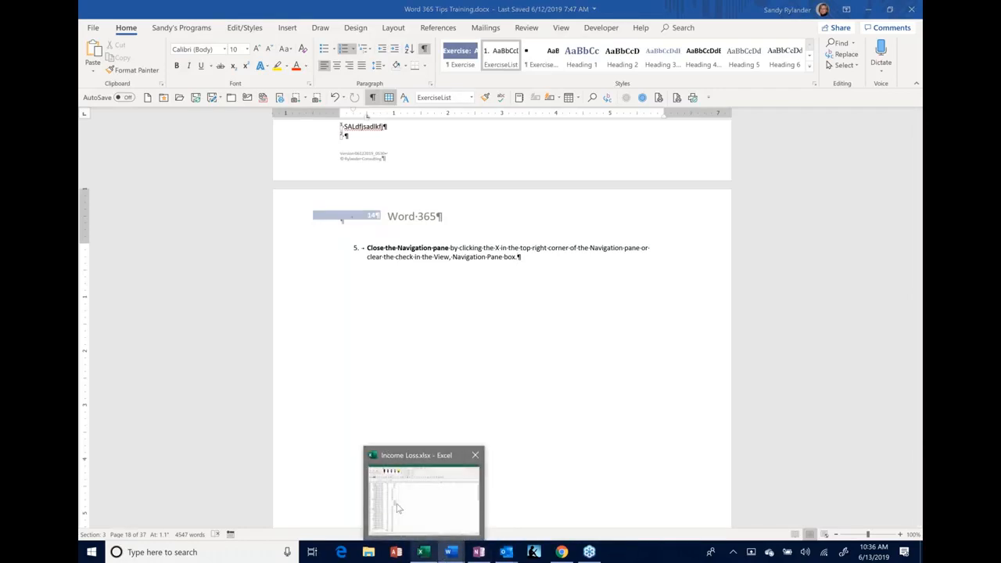
left_click(397, 509)
left_click(208, 297)
scroll(205, 289, "up", 7)
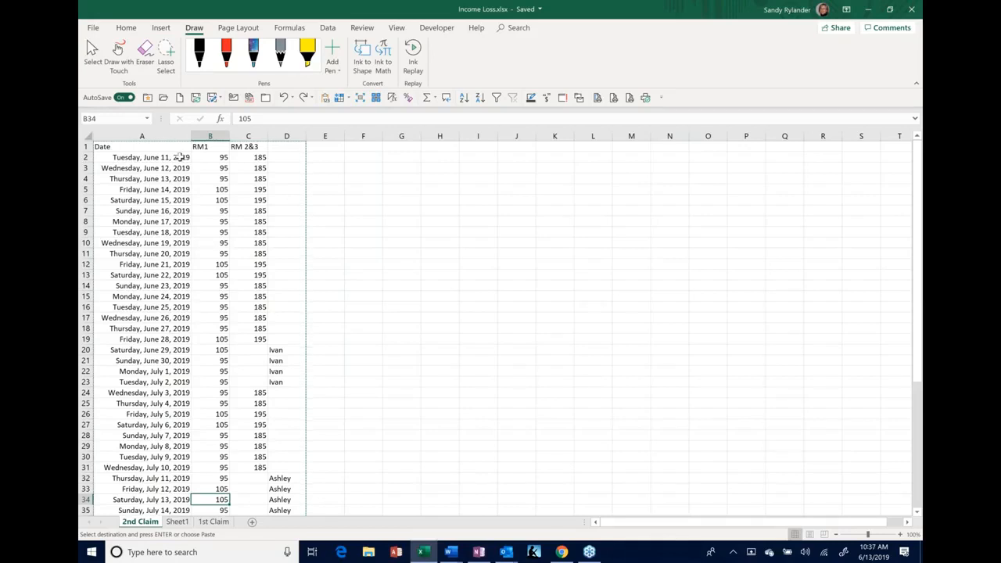
left_click(373, 209)
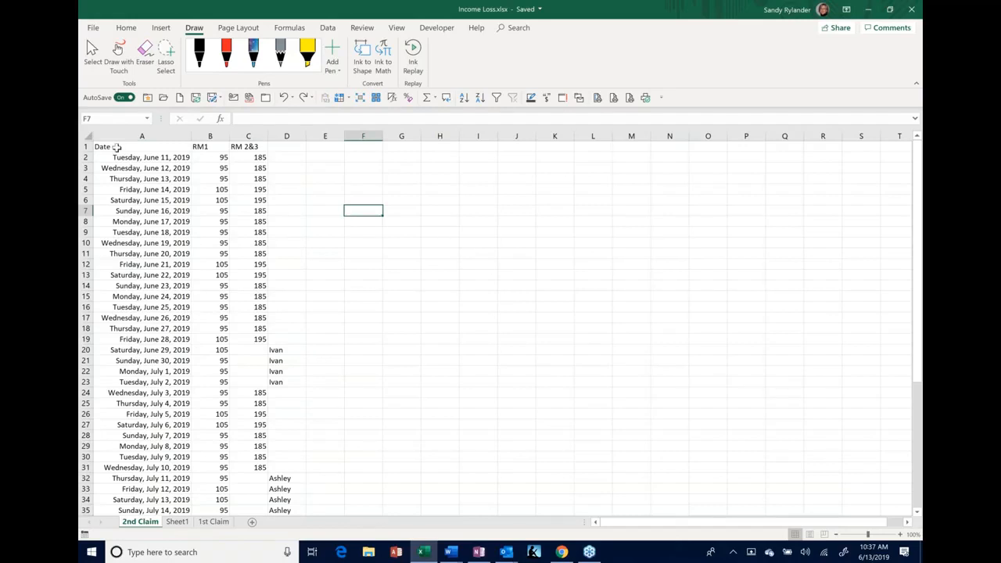
left_click(116, 147)
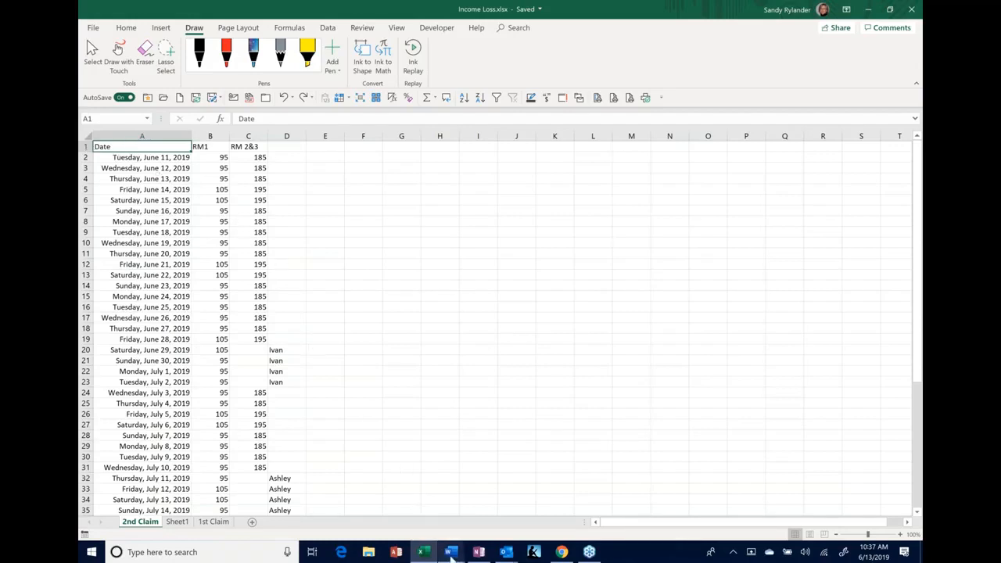
Step: Switch to the blank Document2 in Word and review the available windows for a screenshot without inserting one
mouse_move(450, 555)
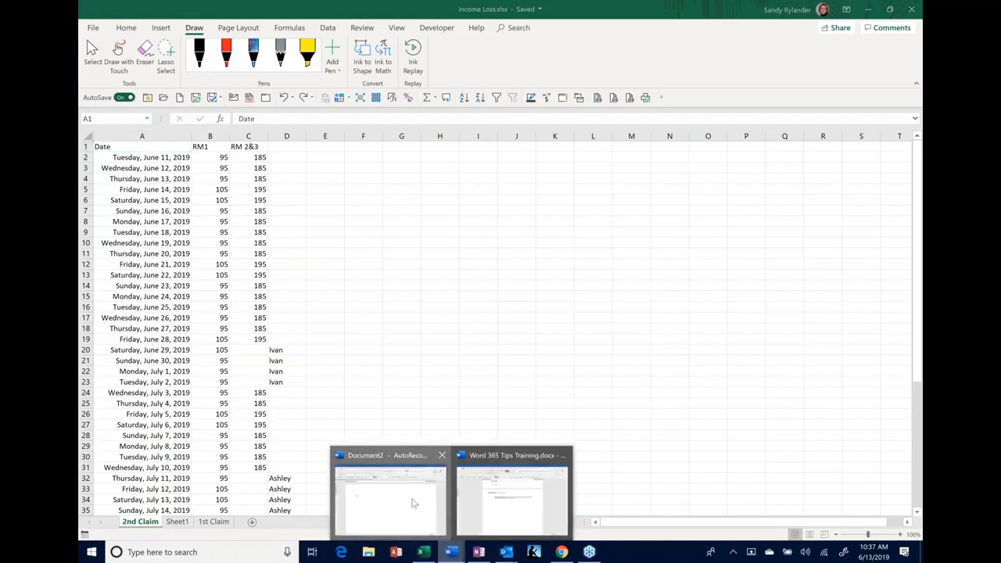
left_click(415, 502)
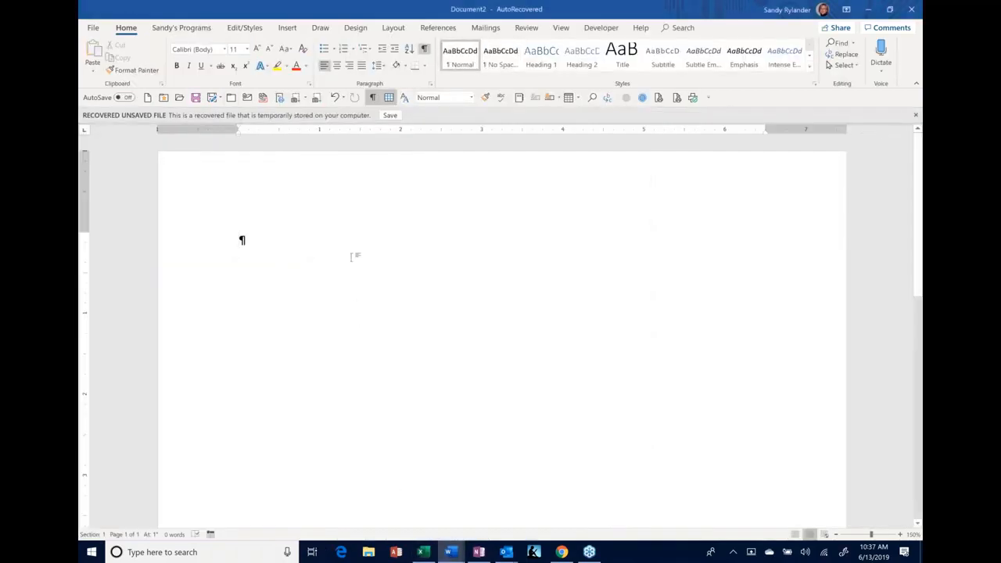
left_click(295, 99)
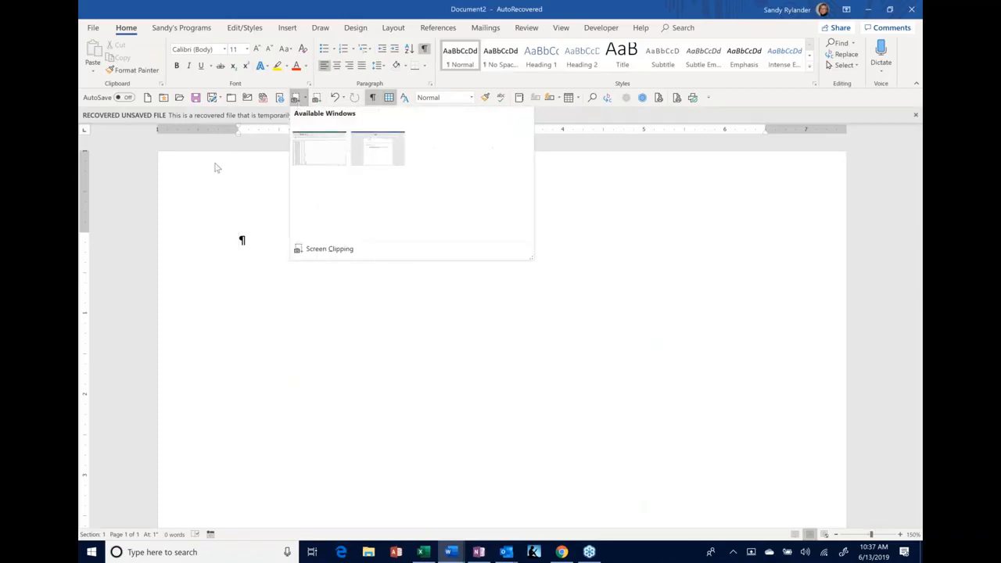
left_click(542, 169)
Step: Insert a screen clipping of Income Loss.xlsx columns A to D, rows 1 to 23, into Document2, check it, and delete the picture
double_click(242, 240)
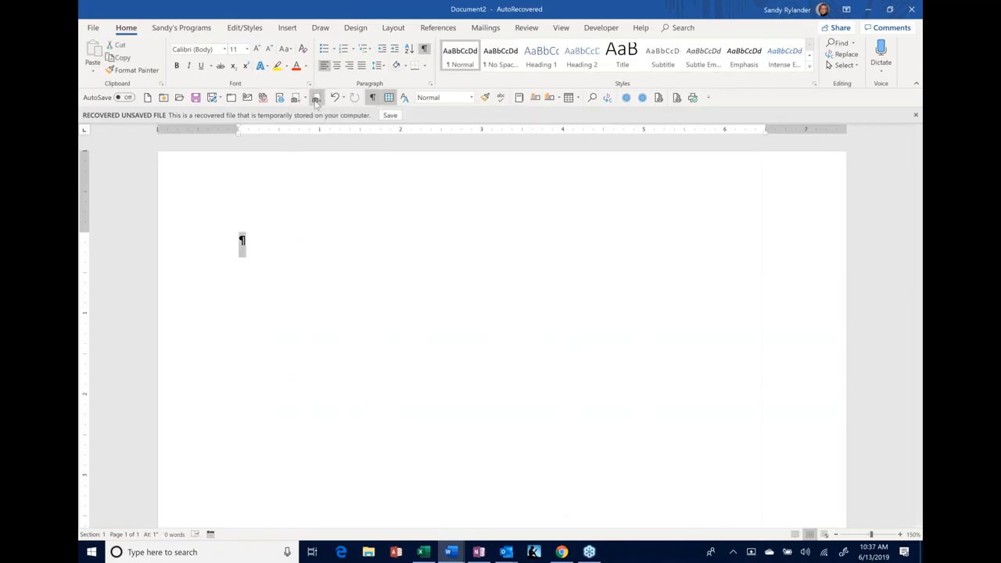
left_click(240, 239)
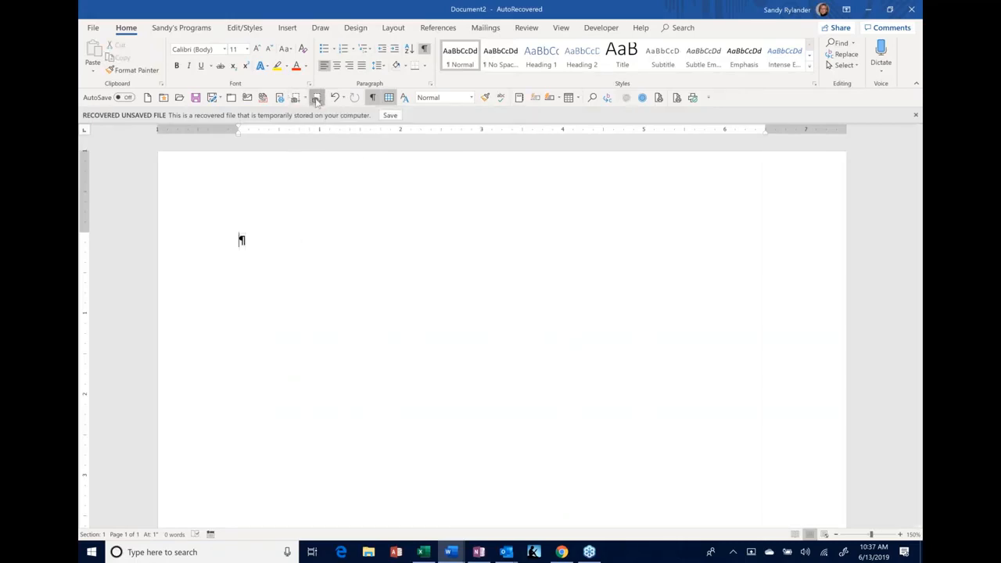
key("alt+Tab")
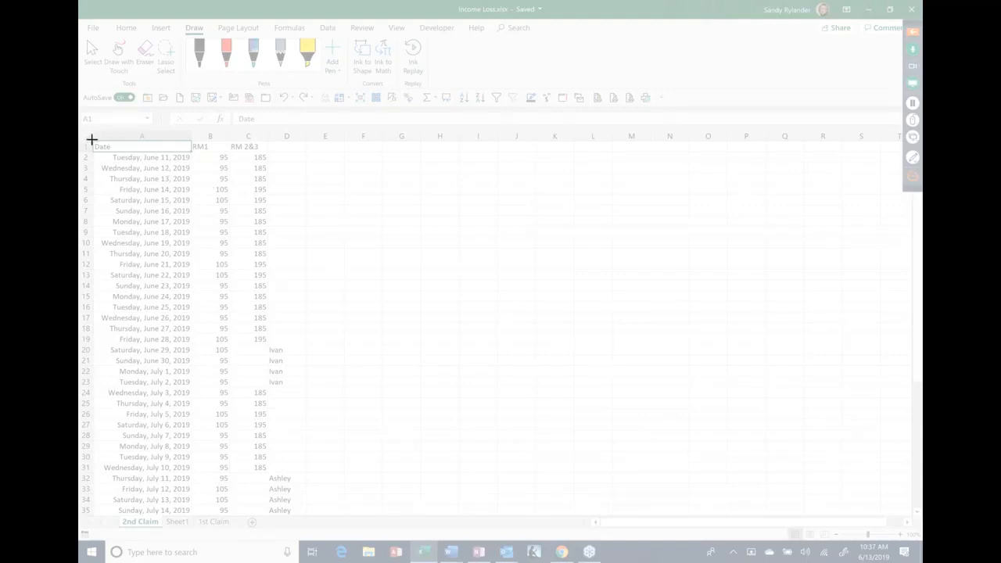
left_click_drag(91, 139, 306, 388)
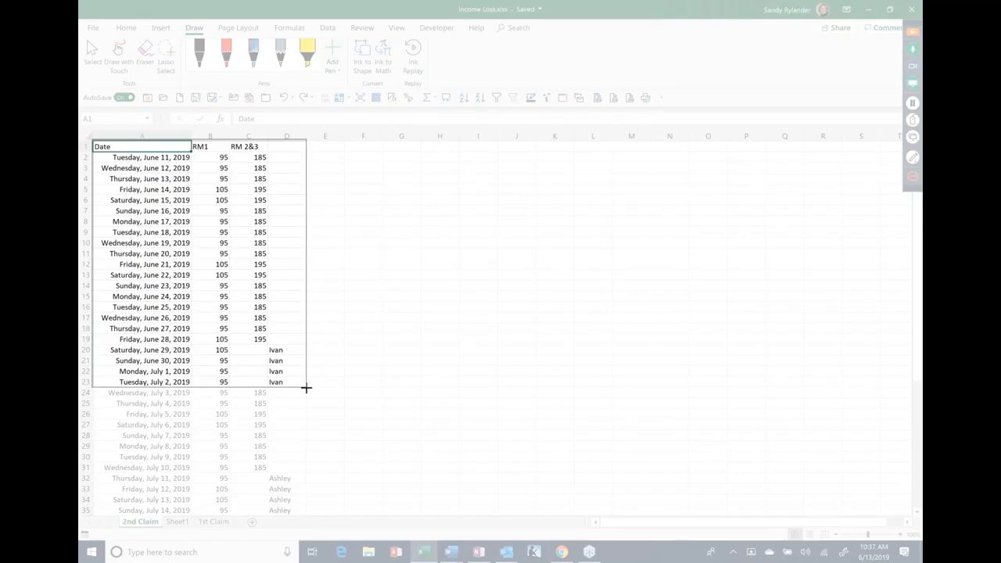
left_click_drag(306, 388, 306, 388)
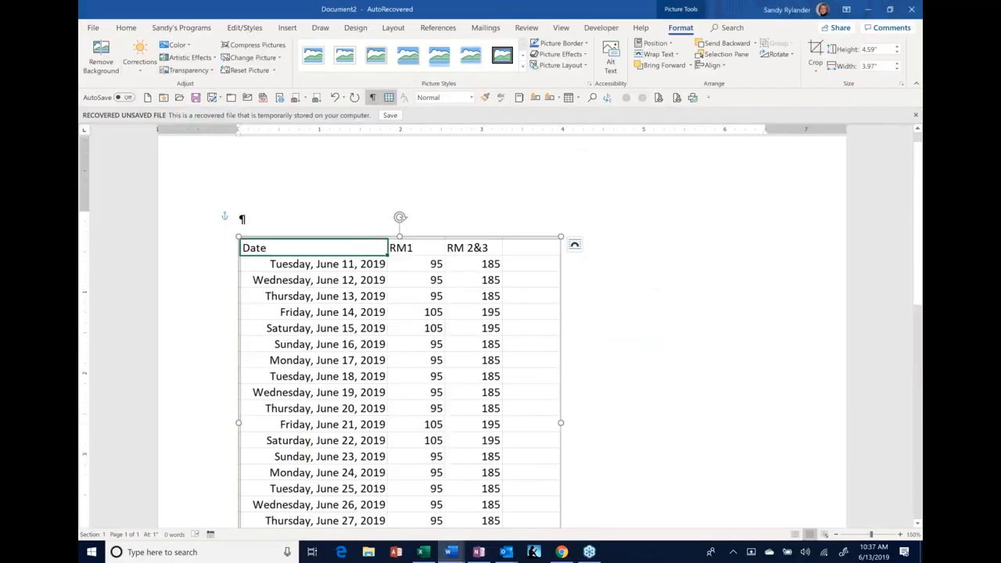
scroll(501, 329, "down", 3)
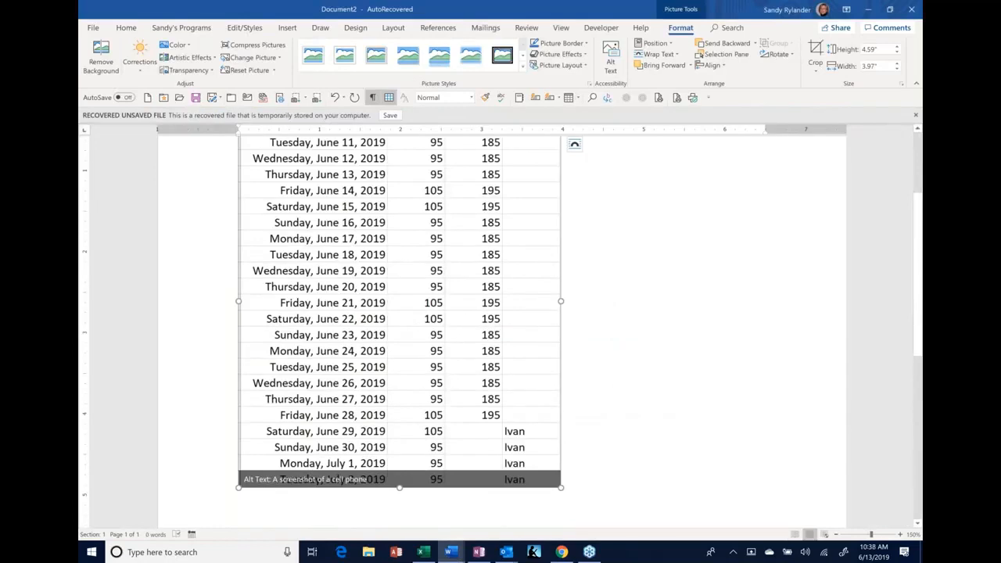
scroll(384, 365, "up", 3)
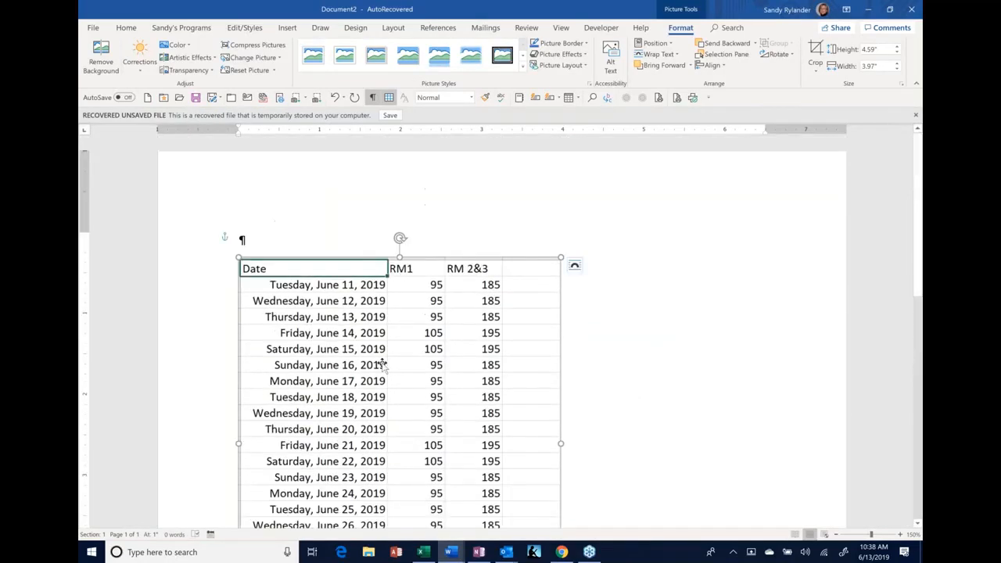
key("Delete")
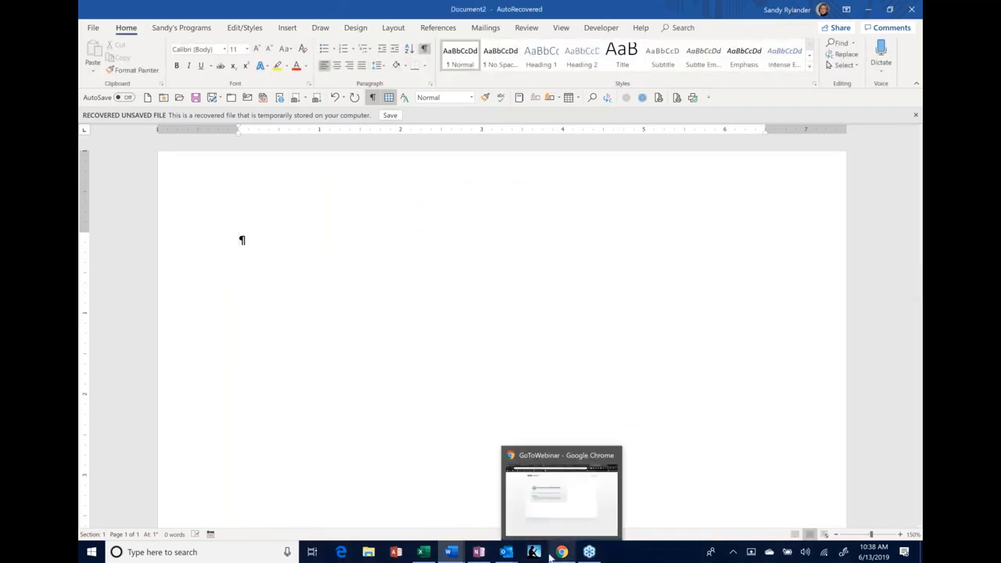
Step: Switch to Chrome and bring up the Costco Comfort Tech mattress page, then return to Document2 in Word
mouse_move(563, 554)
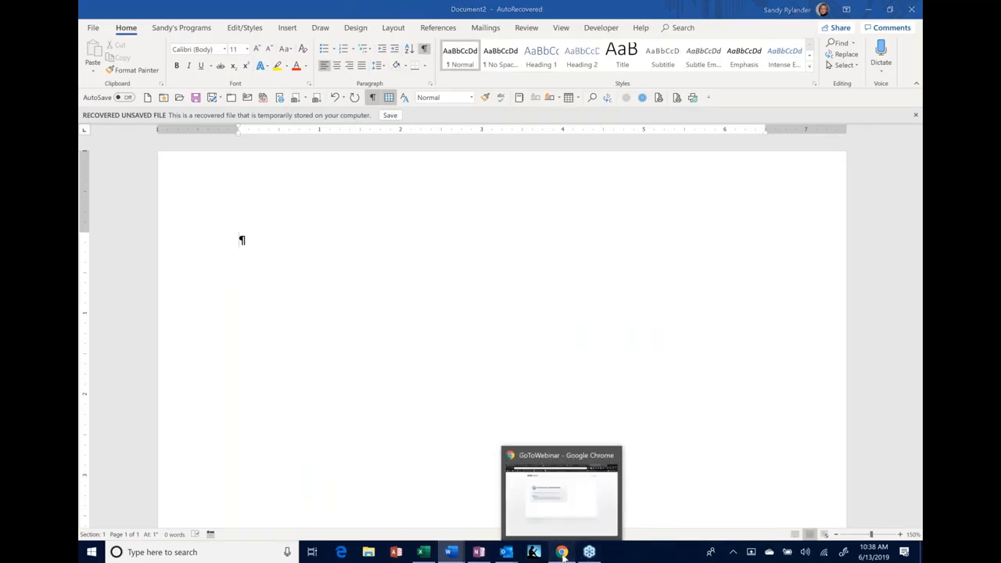
left_click(563, 552)
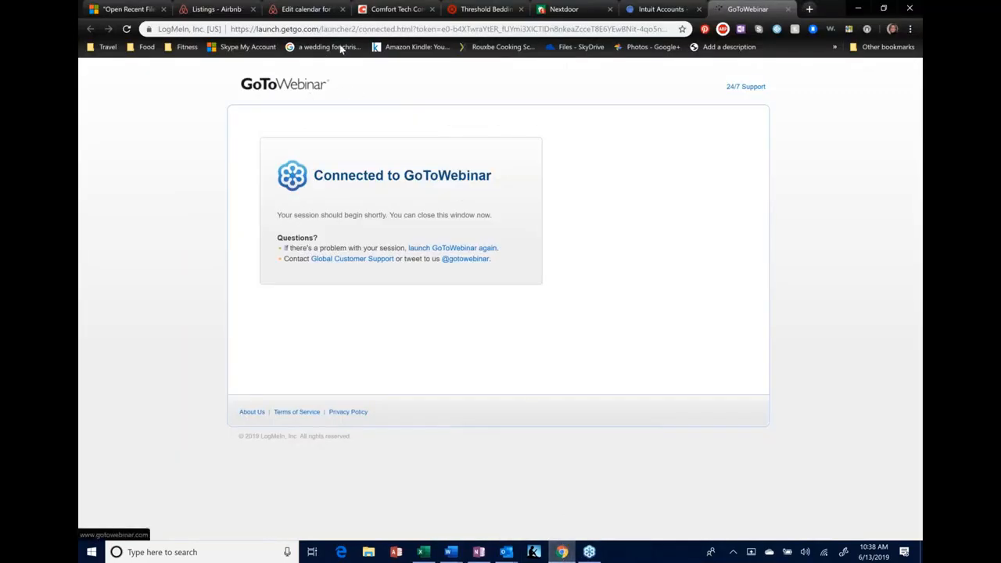
left_click(384, 12)
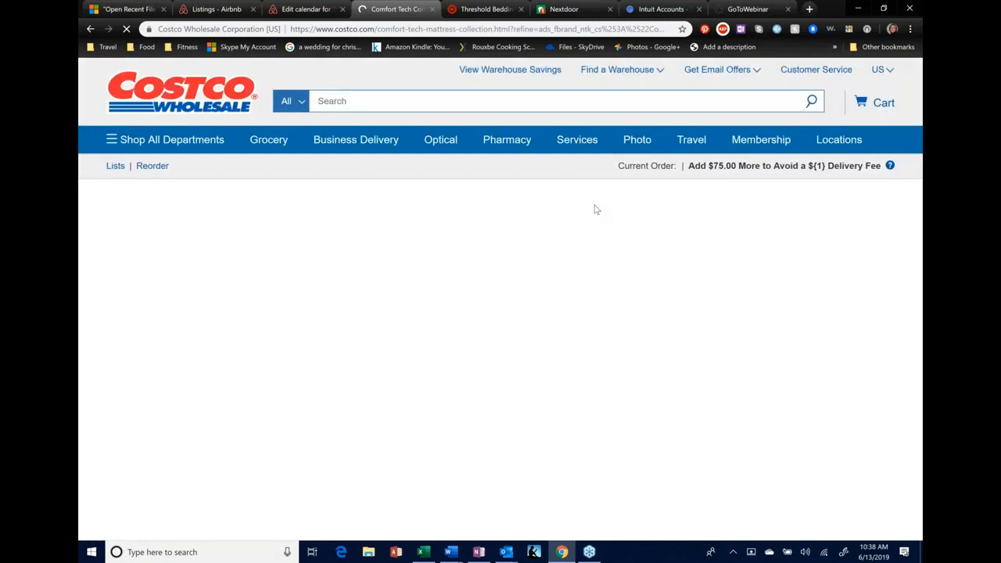
left_click(451, 553)
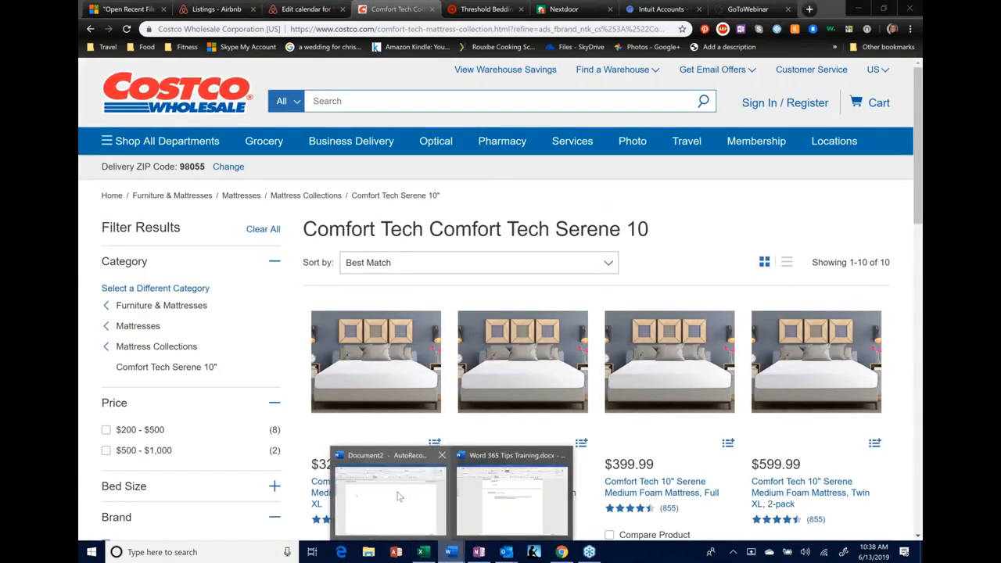
left_click(398, 497)
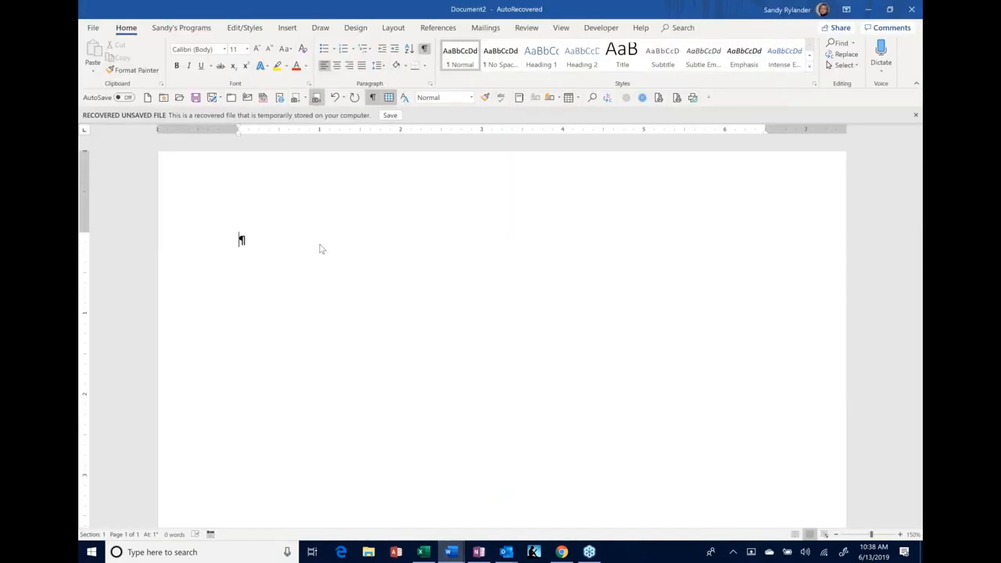
Step: Insert a screen clipping of the four mattress listings on the Costco page into Document2, then delete the picture
key("super+d")
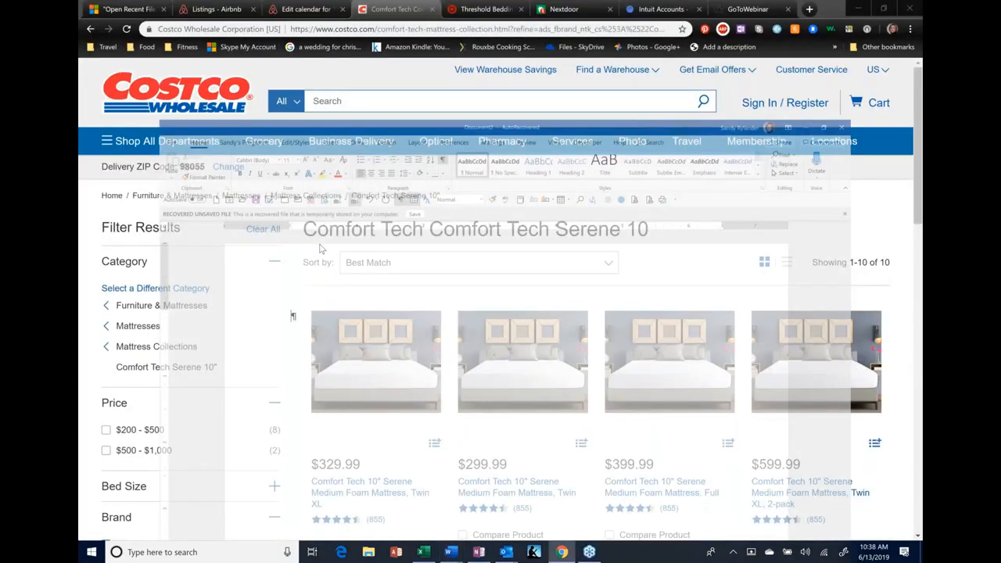
key("super+shift+s")
left_click_drag(305, 308, 872, 512)
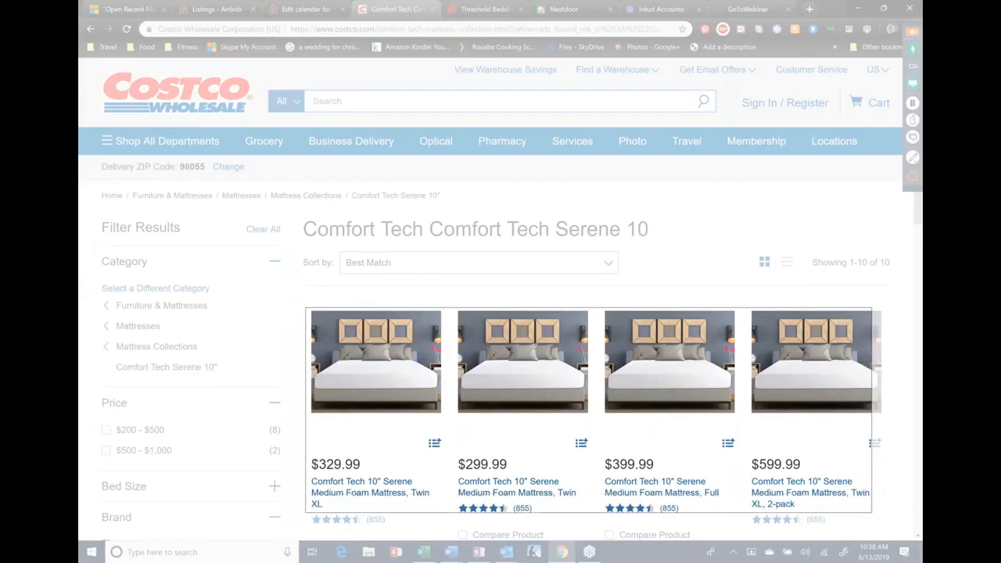
key("Delete")
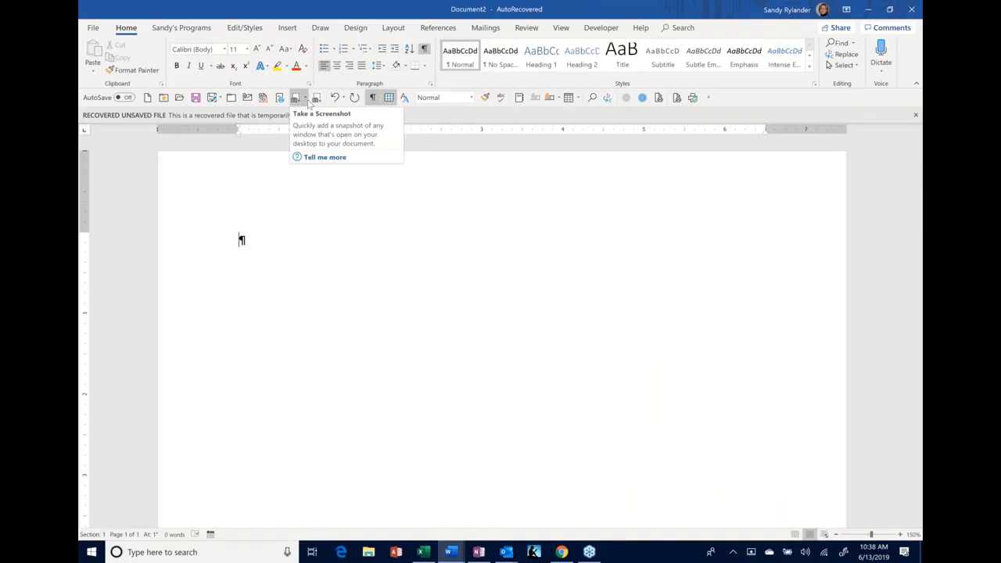
Step: Insert a screenshot of the whole Outlook inbox window into Document2, then delete the picture
left_click(305, 100)
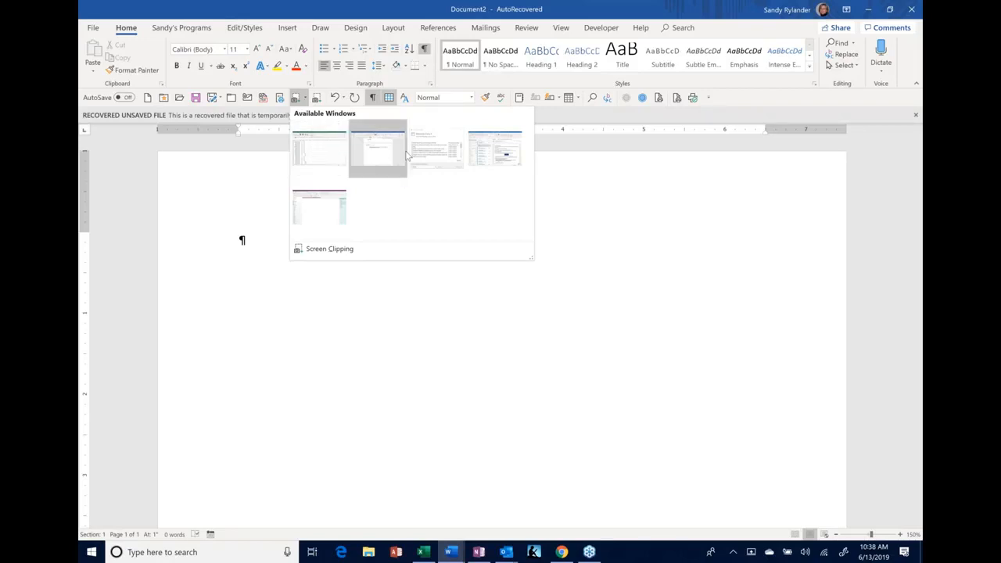
left_click(507, 172)
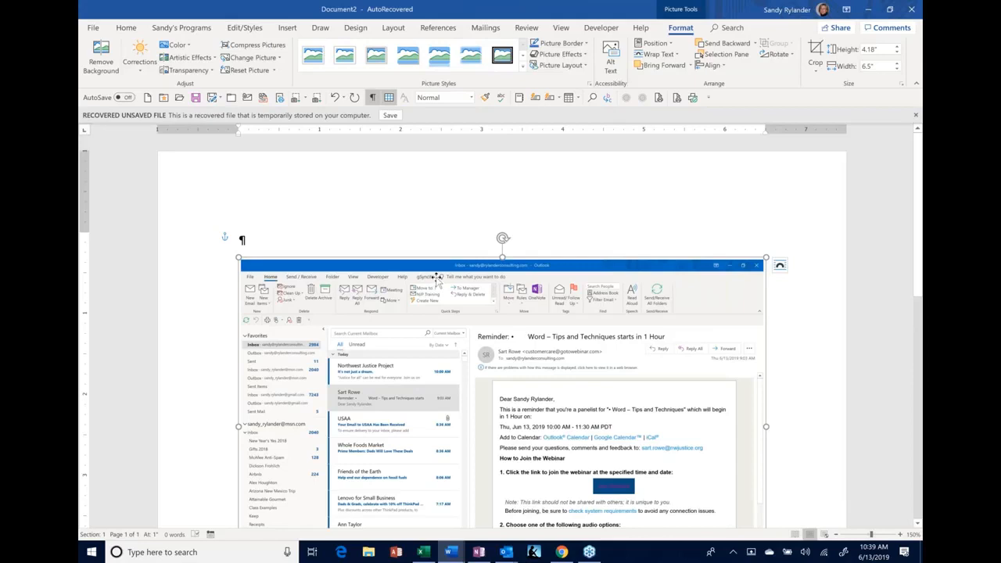
key("Delete")
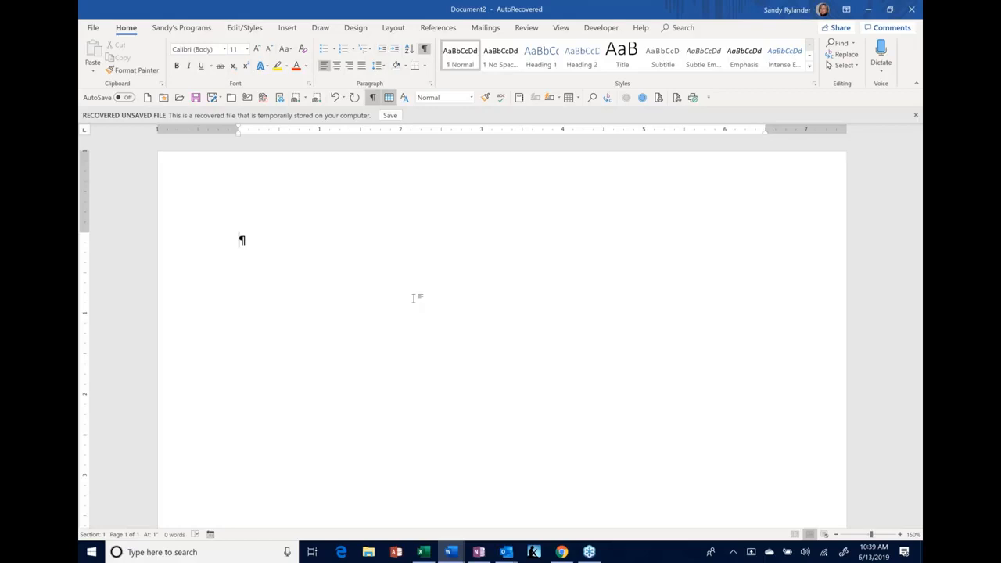
Step: Check whether the Screenshot command and its Screen Clipping entry offer an option to add them to the Quick Access Toolbar
left_click(294, 28)
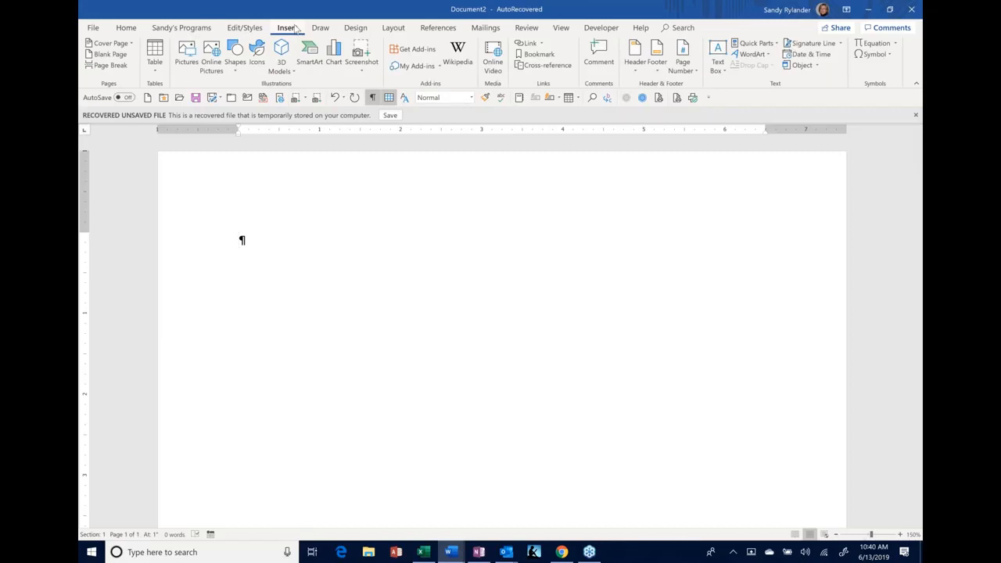
left_click(362, 63)
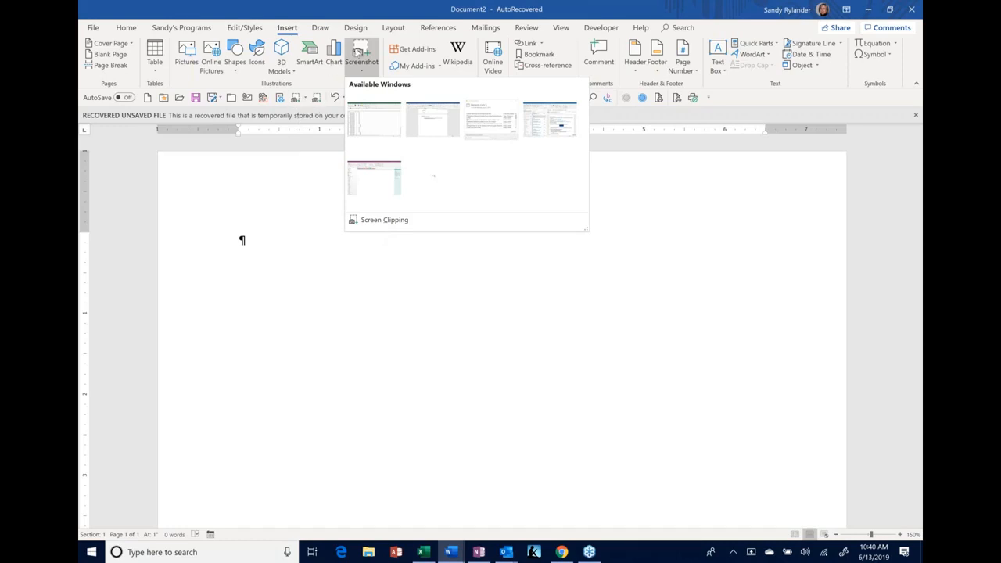
left_click(360, 52)
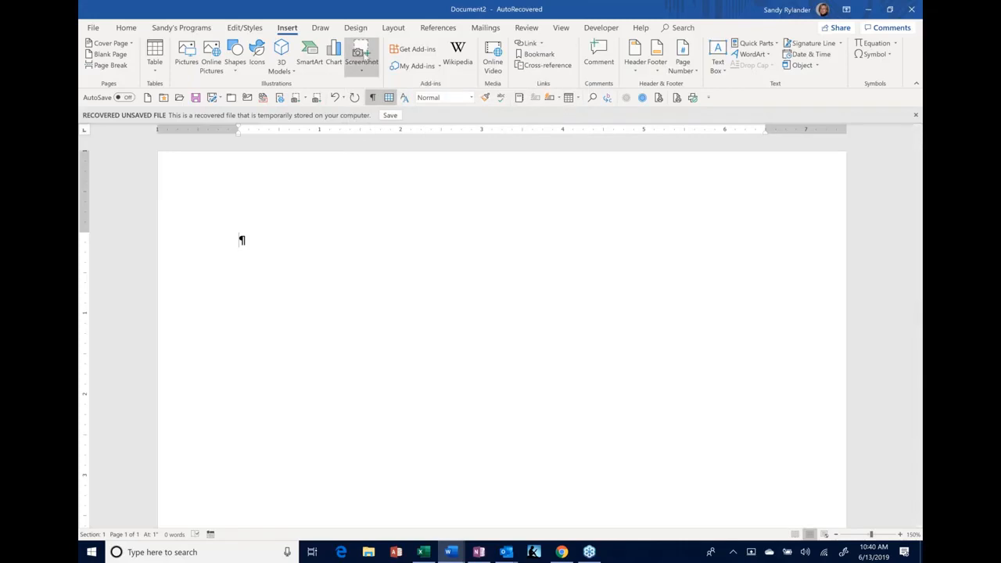
right_click(363, 56)
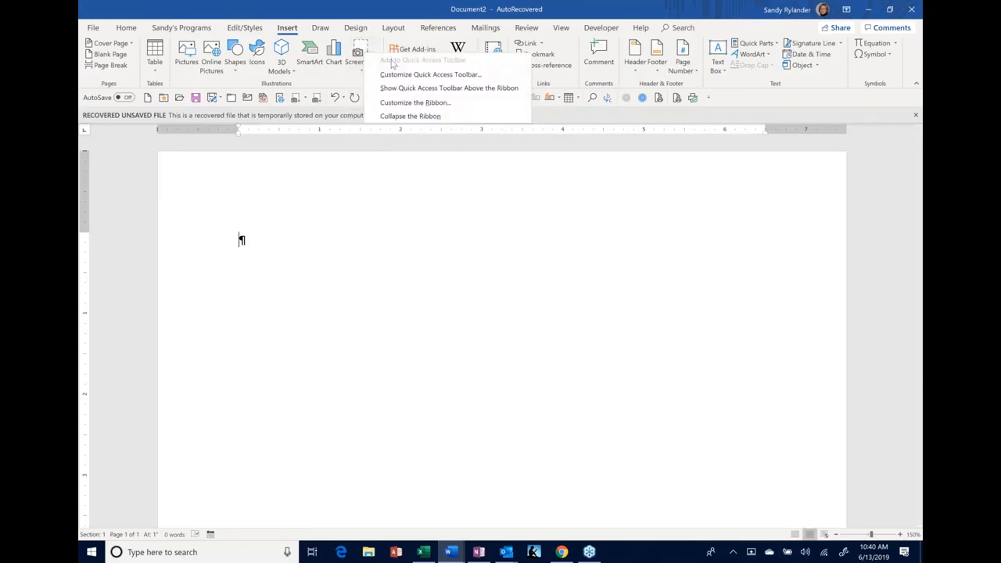
left_click(324, 179)
left_click(360, 59)
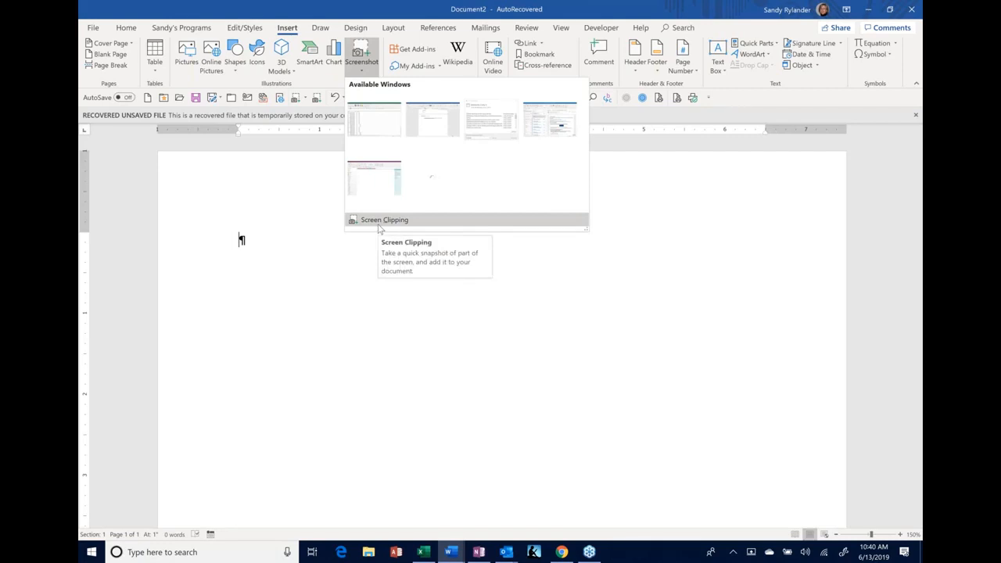
right_click(381, 223)
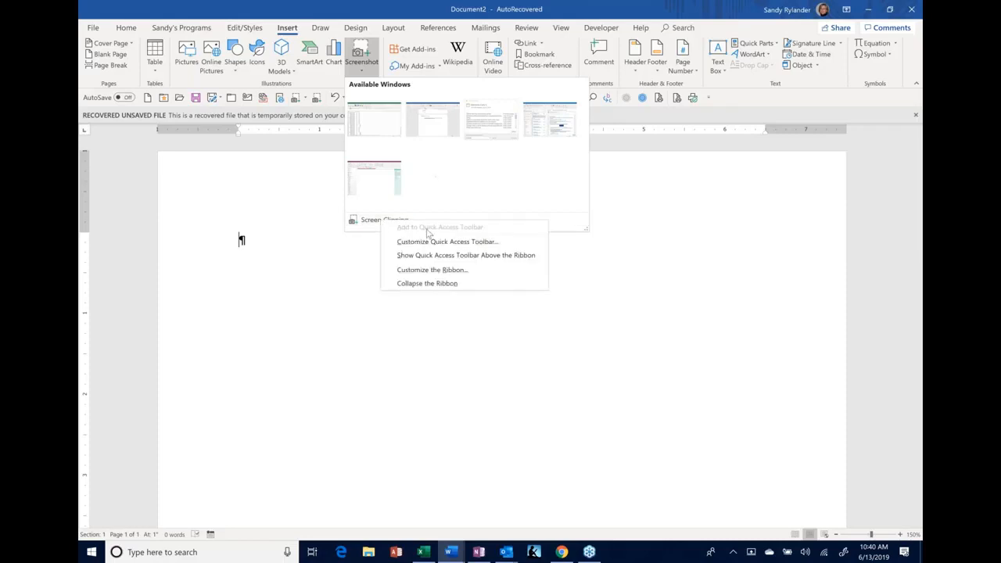
left_click(322, 257)
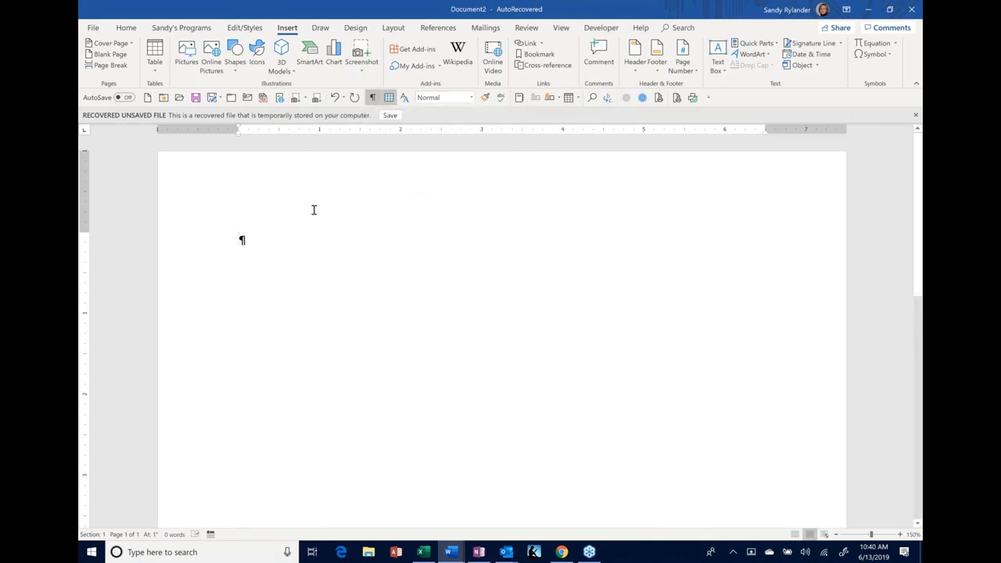
Step: Open the Quick Access Toolbar customization options and list All Commands as the command source
left_click(390, 102)
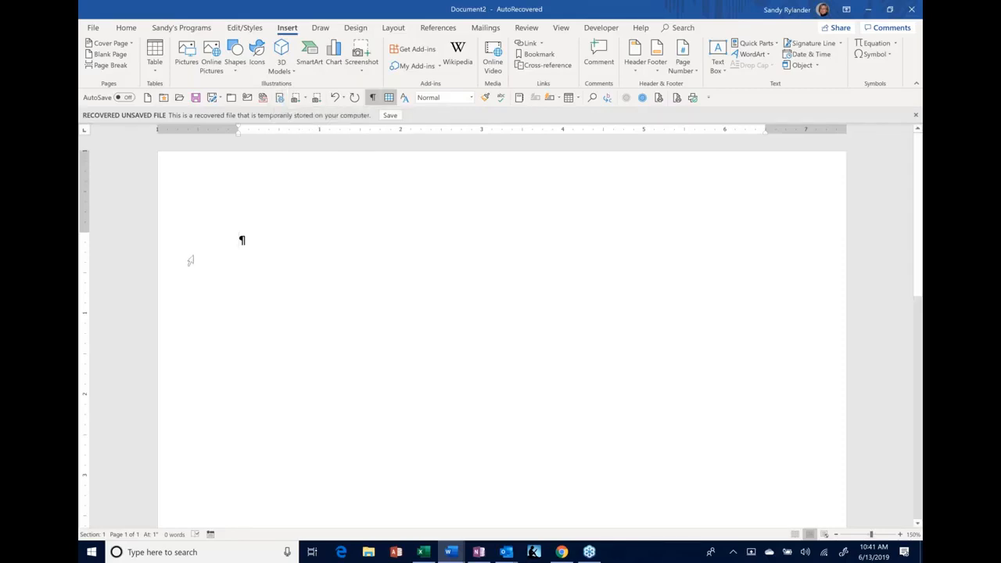
left_click(710, 98)
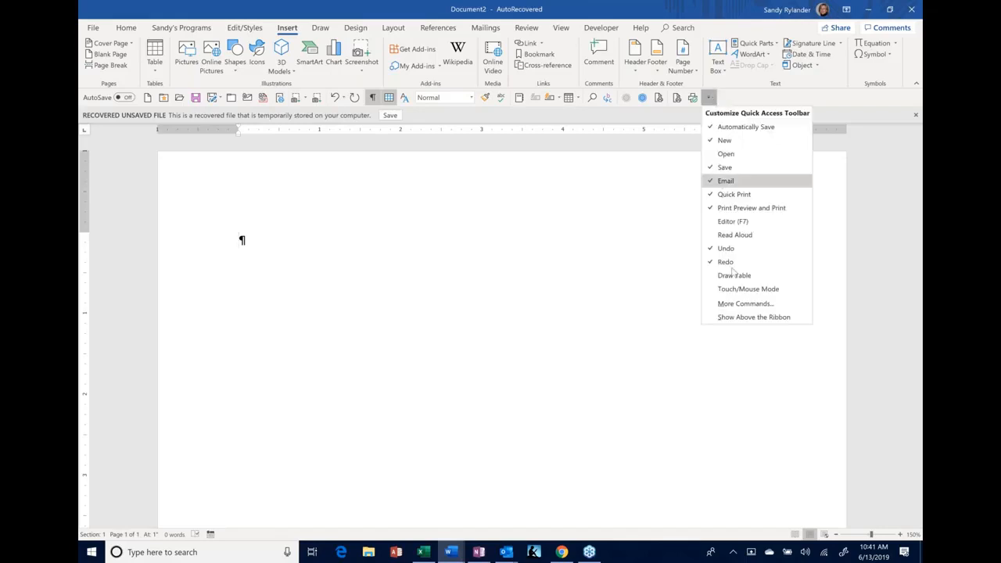
left_click(639, 288)
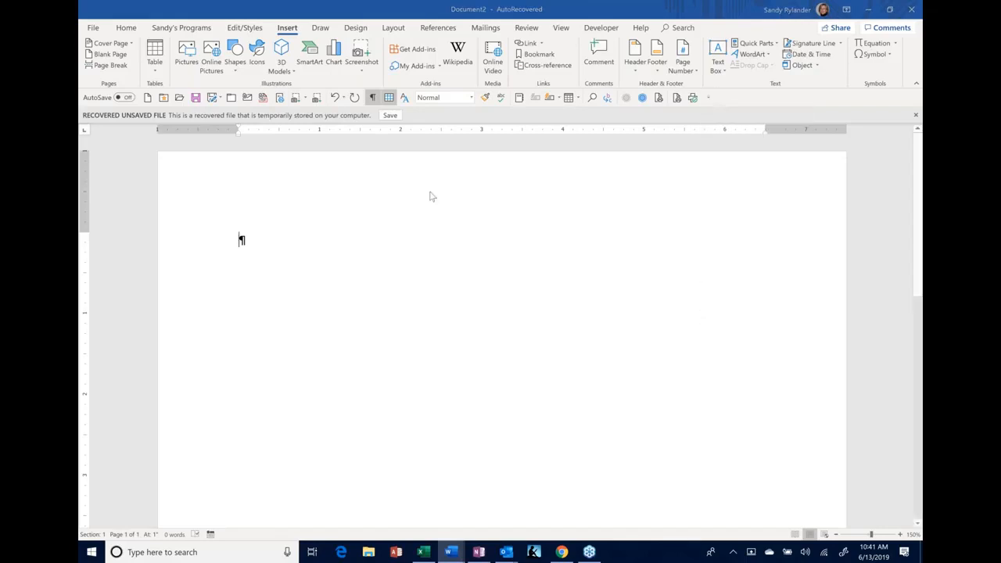
left_click(414, 144)
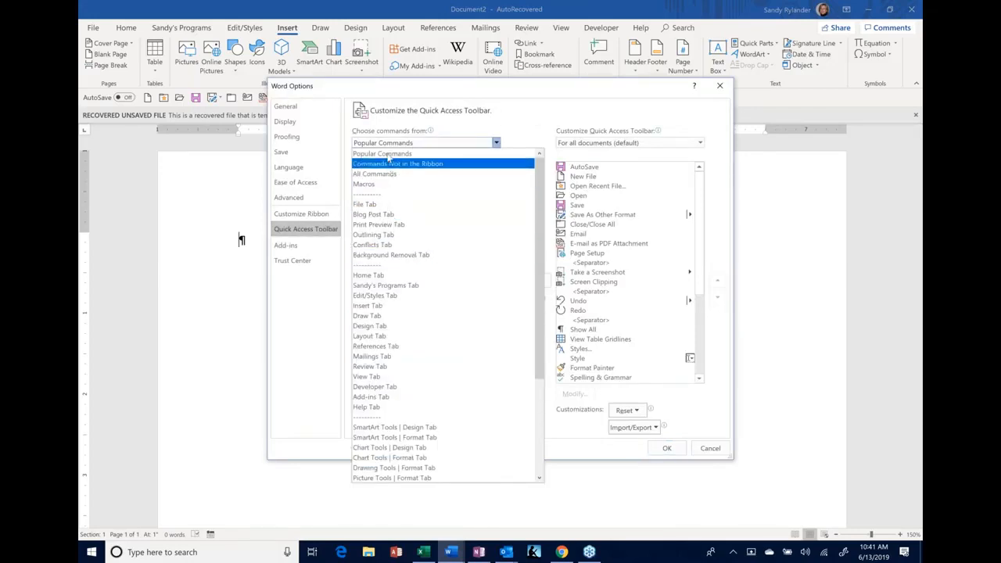
left_click(393, 174)
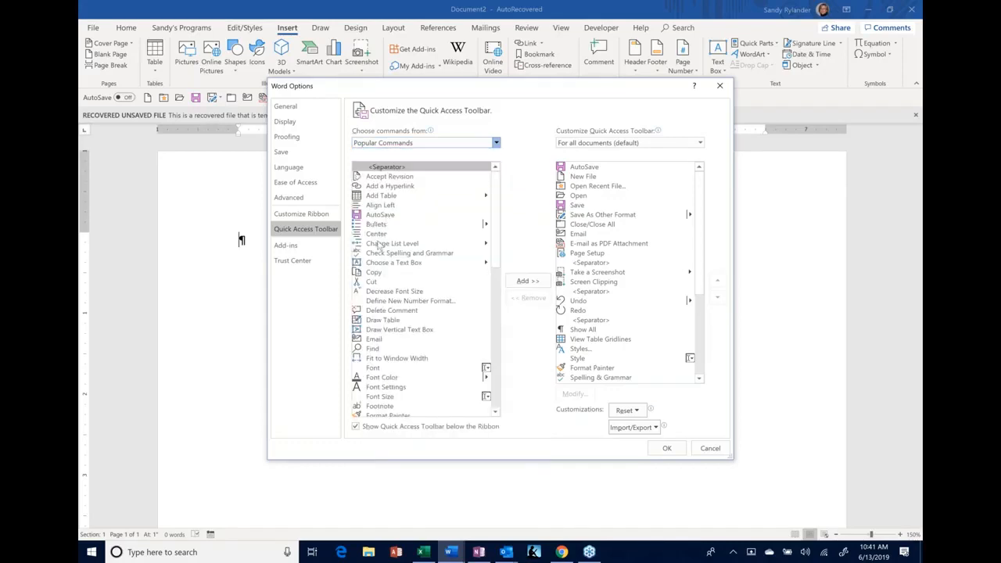
Step: Find the Speak command in the list of all commands, select the nearby Speech entry, and close Word Options
type("spe")
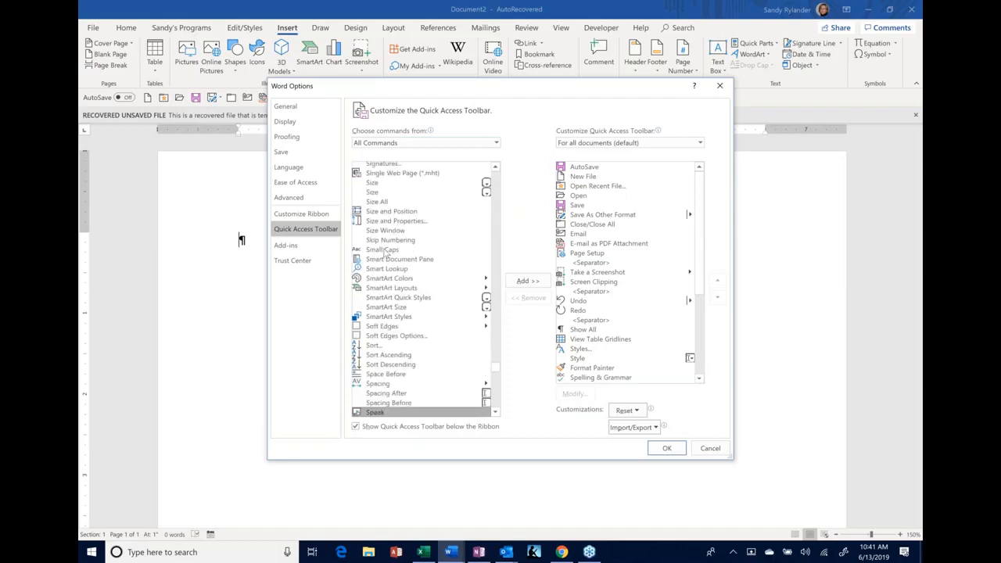
left_click(495, 412)
left_click(495, 412)
left_click(495, 412)
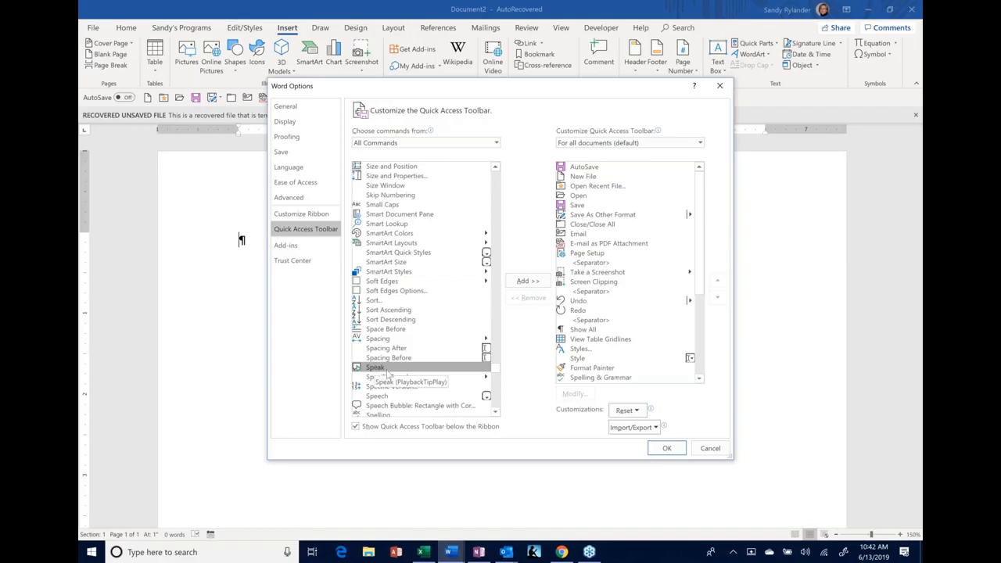
scroll(408, 403, "down", 1)
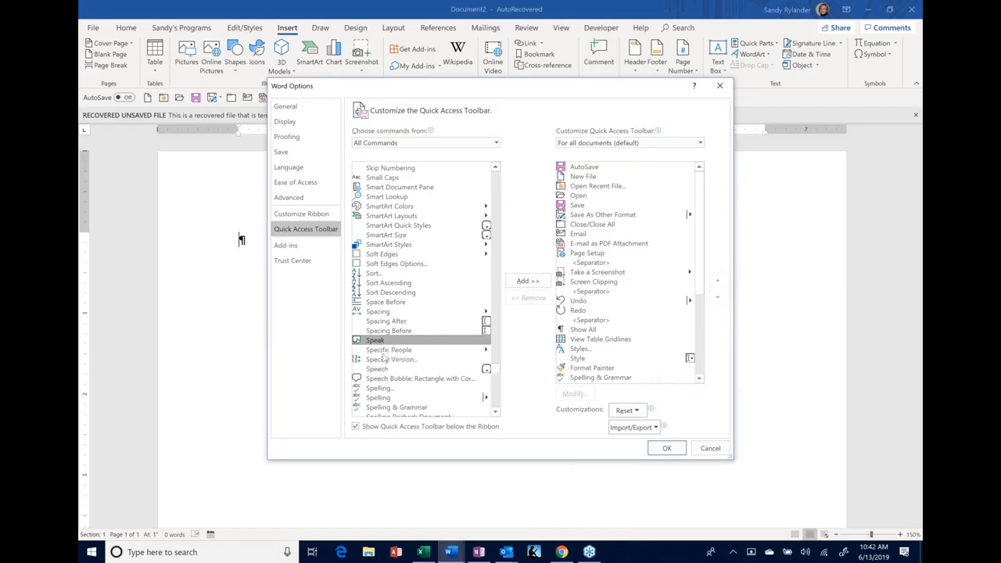
left_click(381, 369)
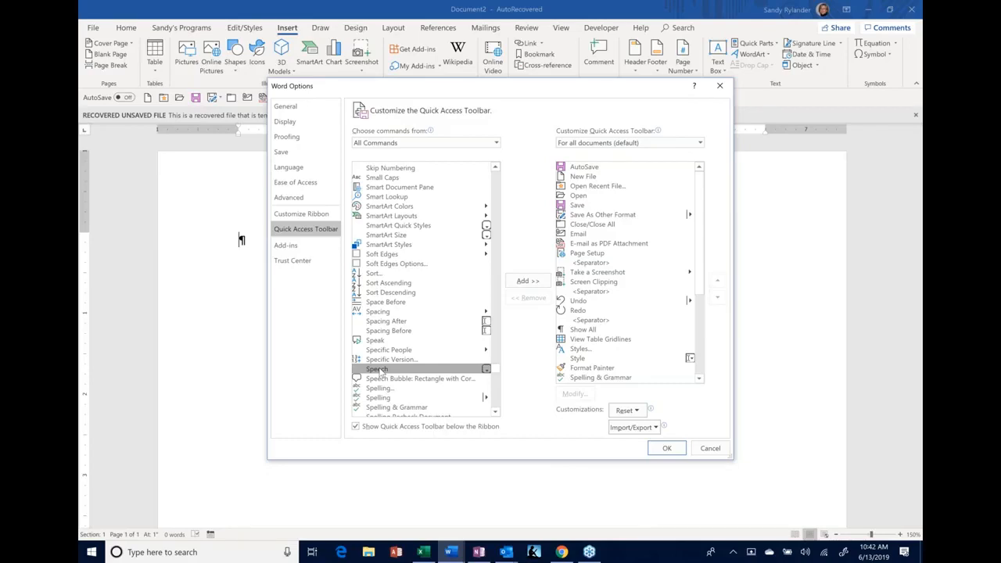
left_click(663, 450)
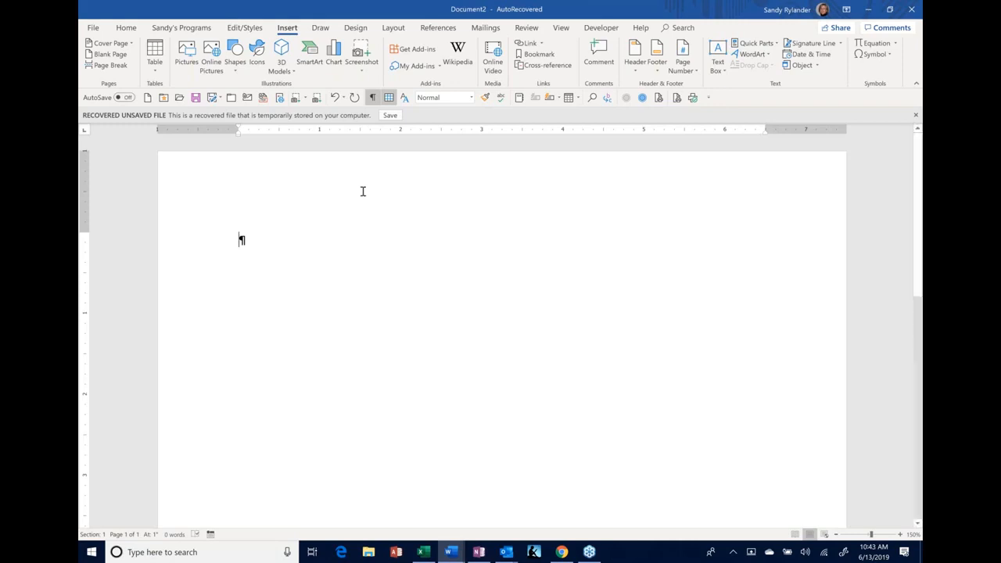
left_click(219, 98)
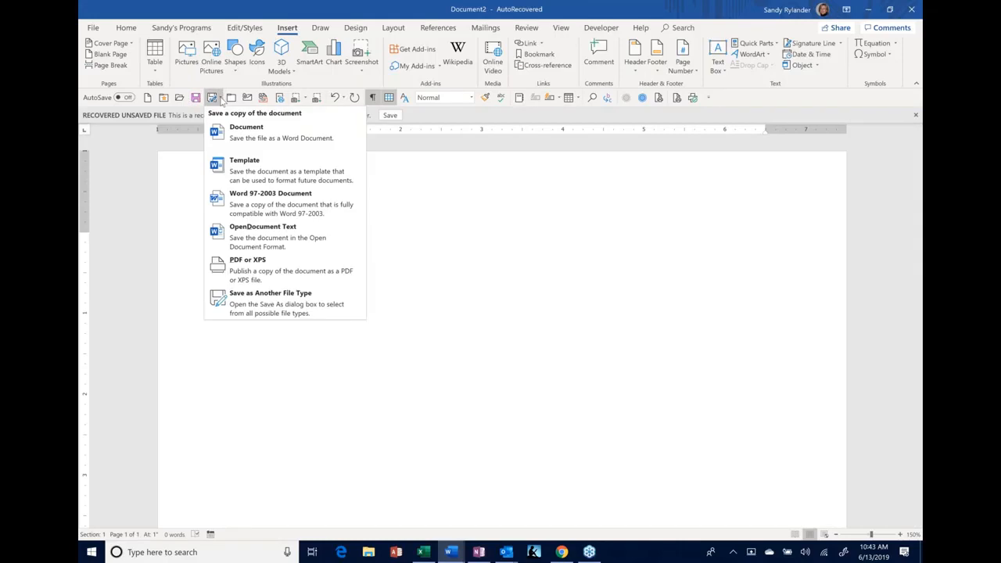
right_click(274, 276)
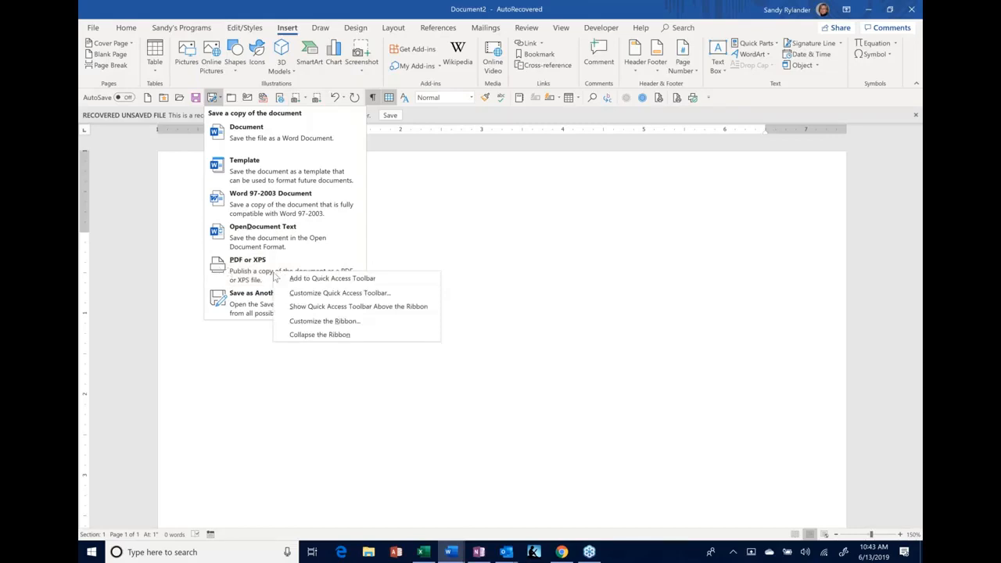
left_click(502, 259)
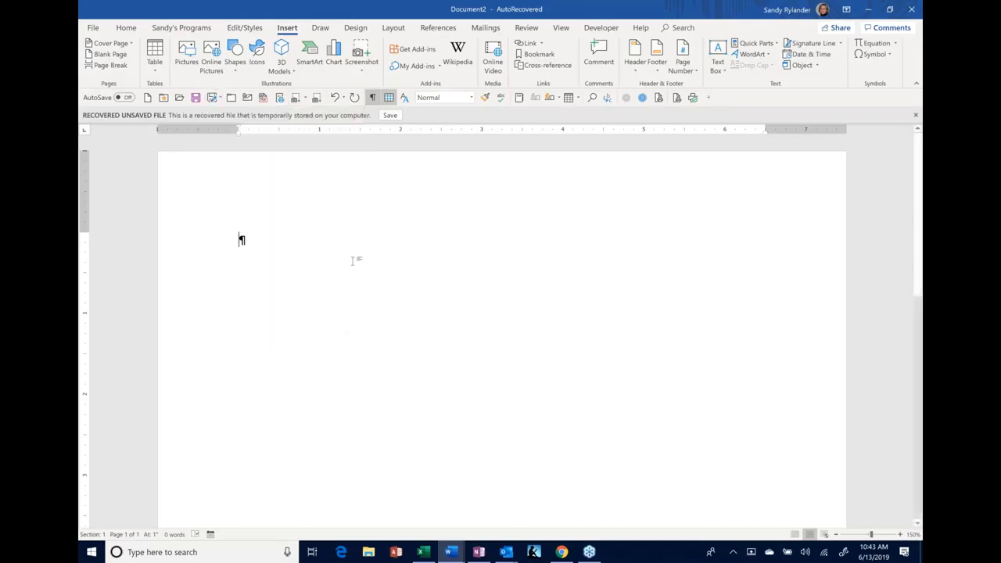
Step: Add the PDF or XPS save format to the Quick Access Toolbar, then remove it from the toolbar again
left_click(213, 97)
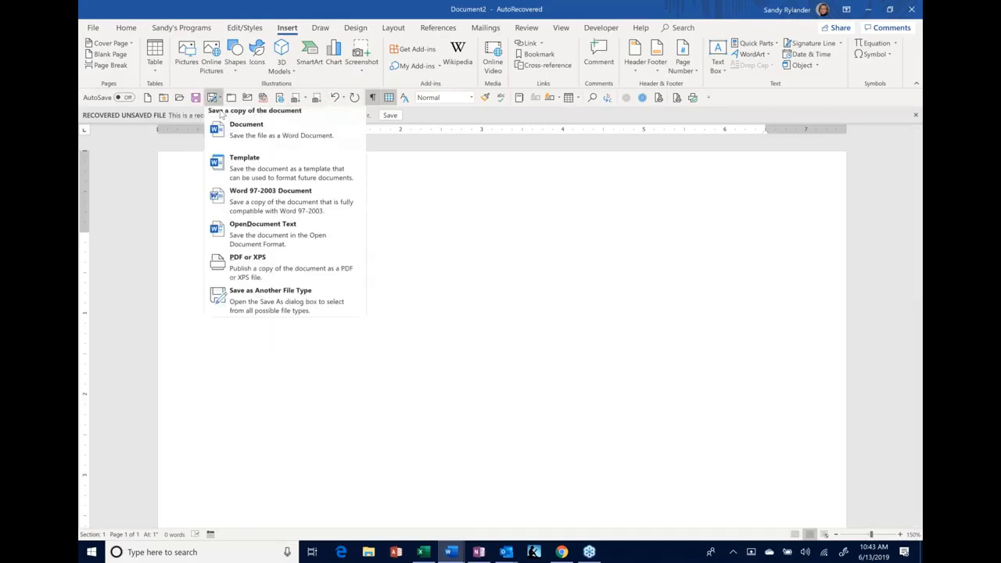
right_click(251, 271)
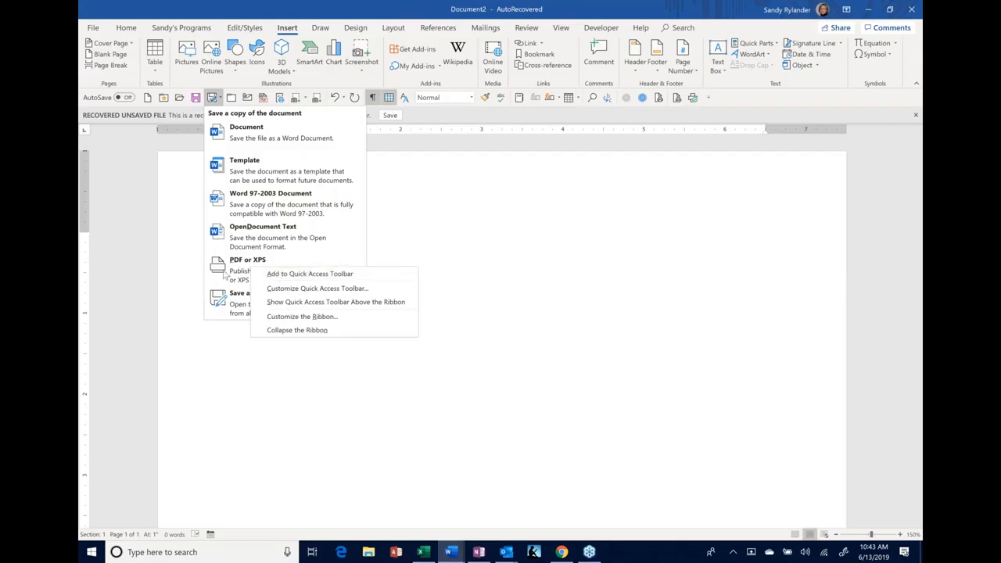
left_click(290, 276)
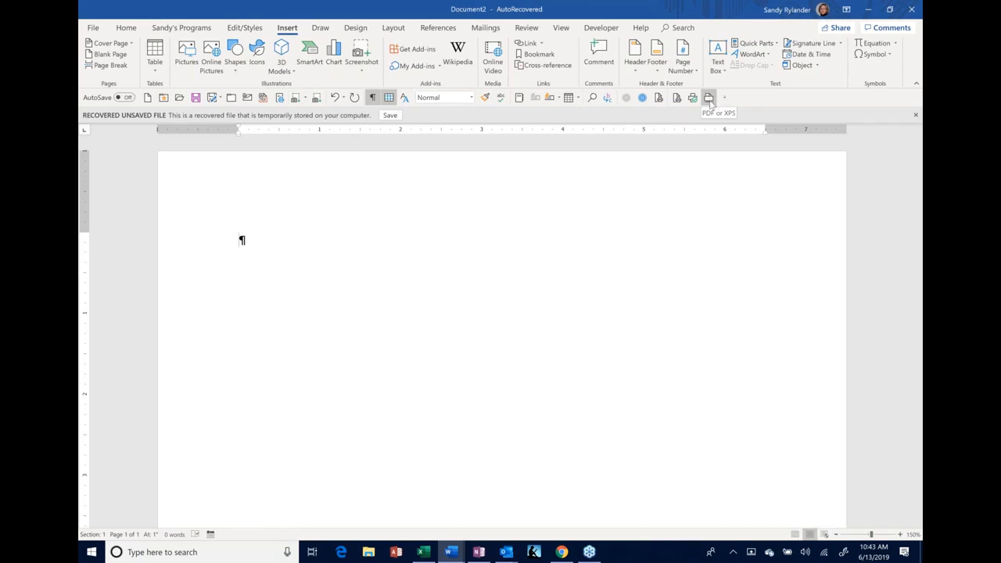
right_click(709, 103)
left_click(728, 109)
Step: Reopen the Quick Access Toolbar customization options with All Commands listed and move the dialog so the toolbar stays partly uncovered
right_click(623, 97)
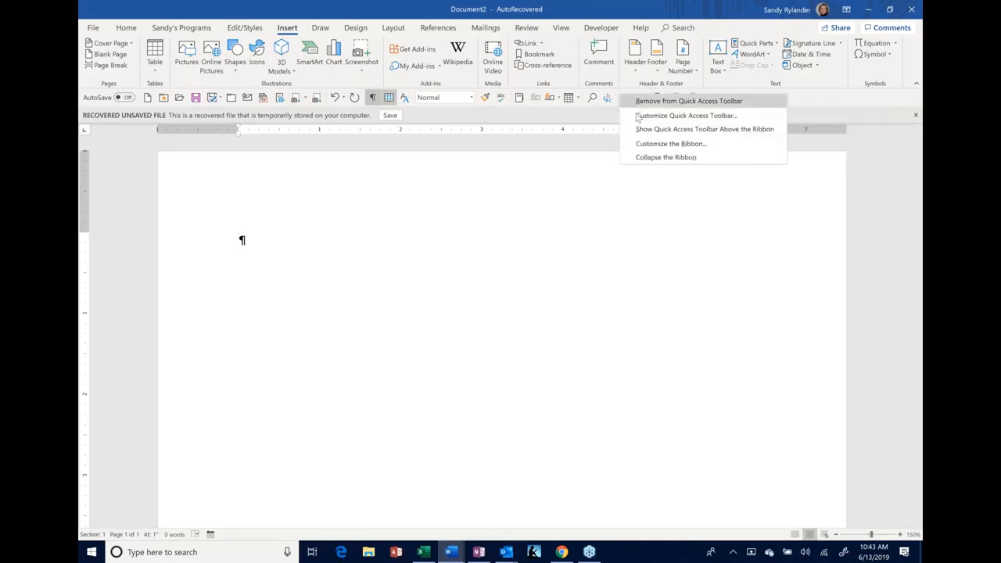
left_click(637, 115)
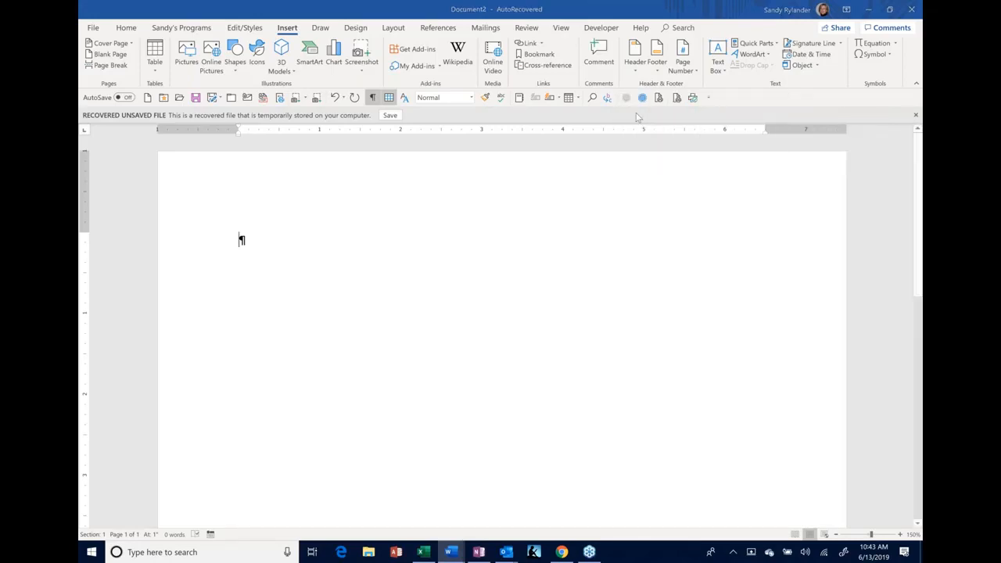
left_click(447, 145)
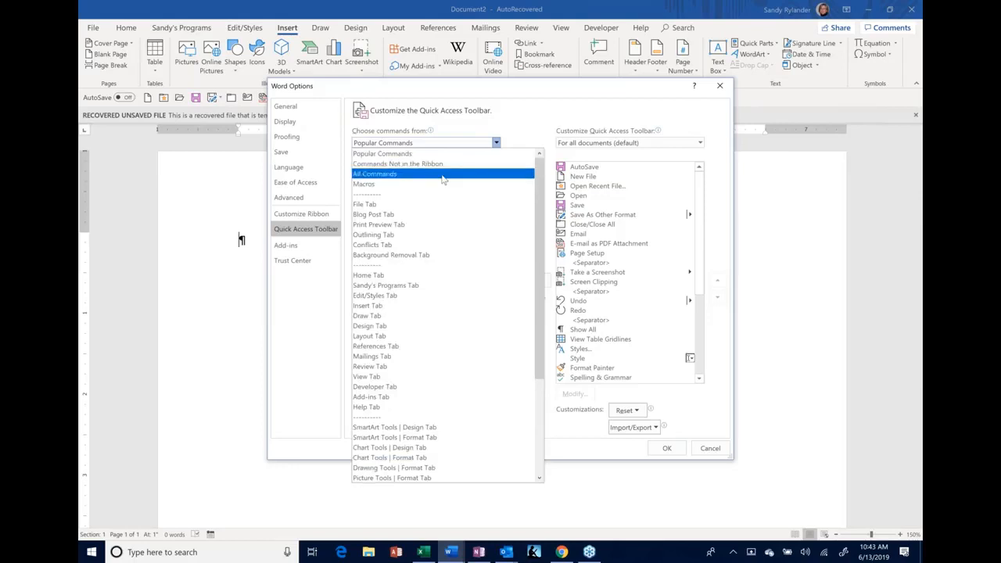
left_click(442, 176)
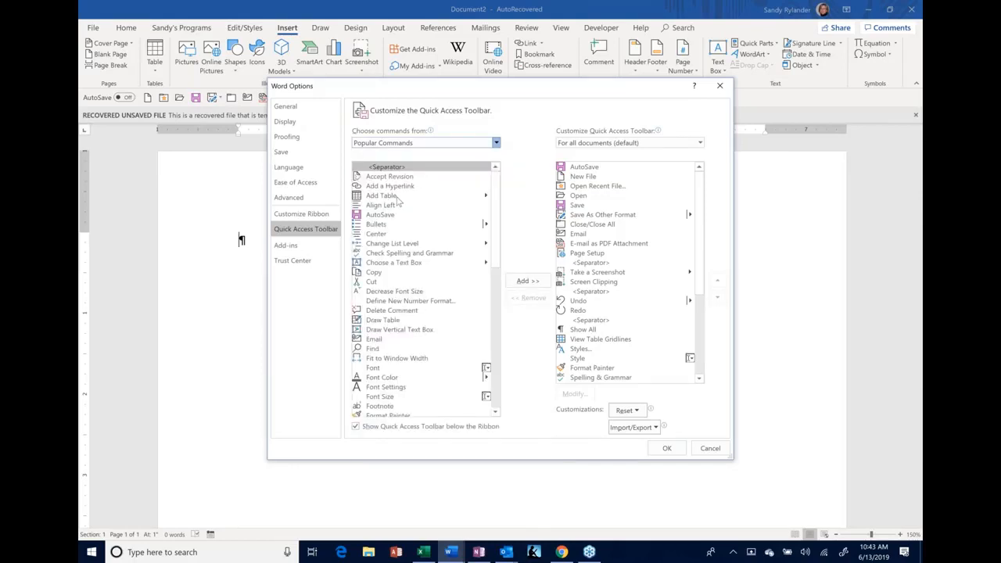
left_click(397, 197)
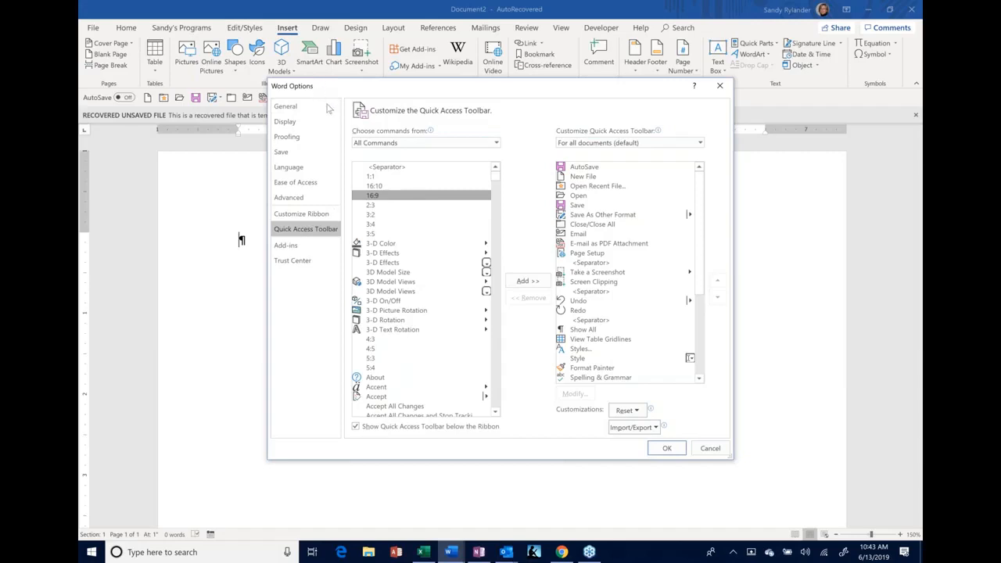
left_click_drag(335, 87, 412, 153)
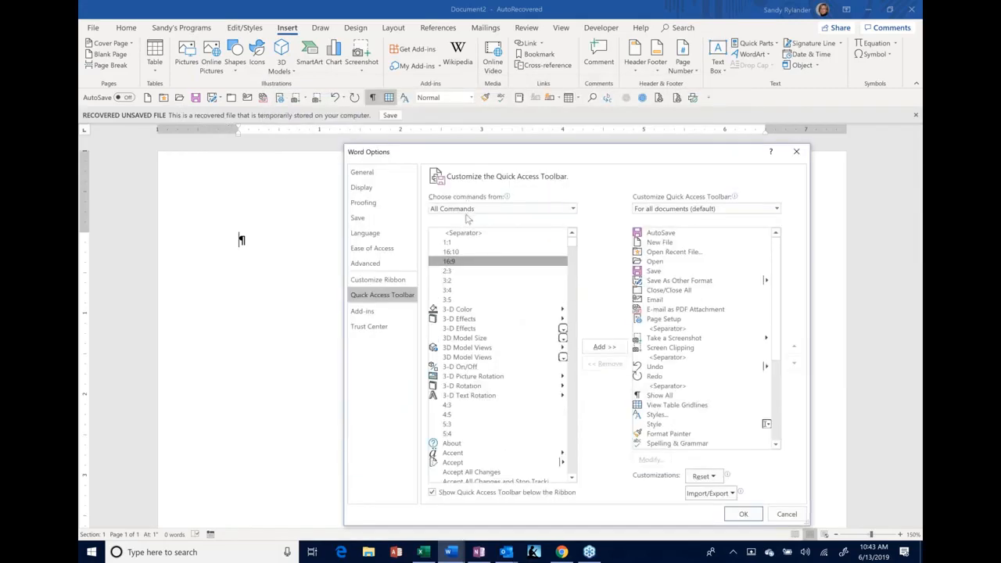
left_click_drag(493, 155, 485, 106)
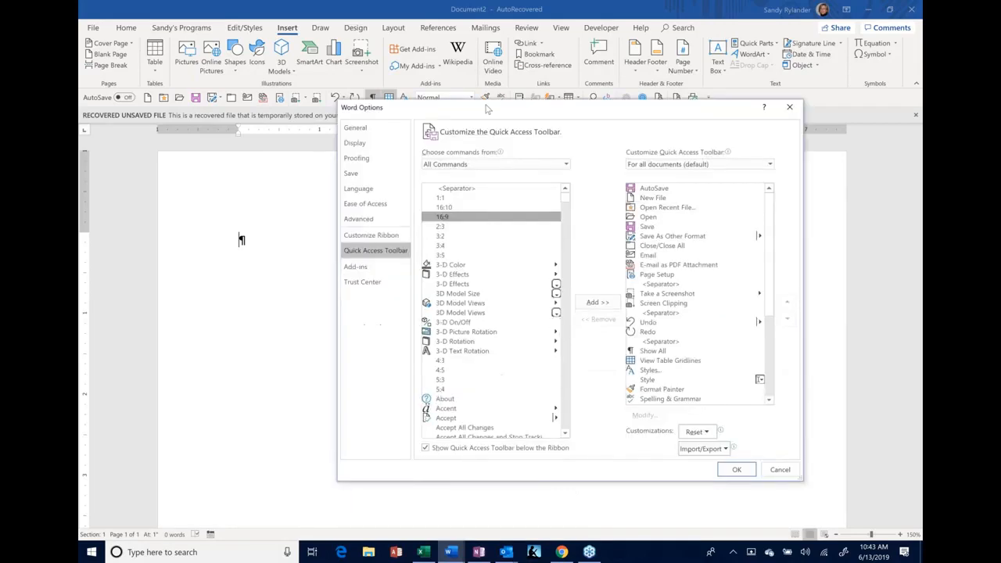
Step: Jump to the commands starting with S, look through the Save commands, and cancel Word Options
left_click(477, 225)
key("s")
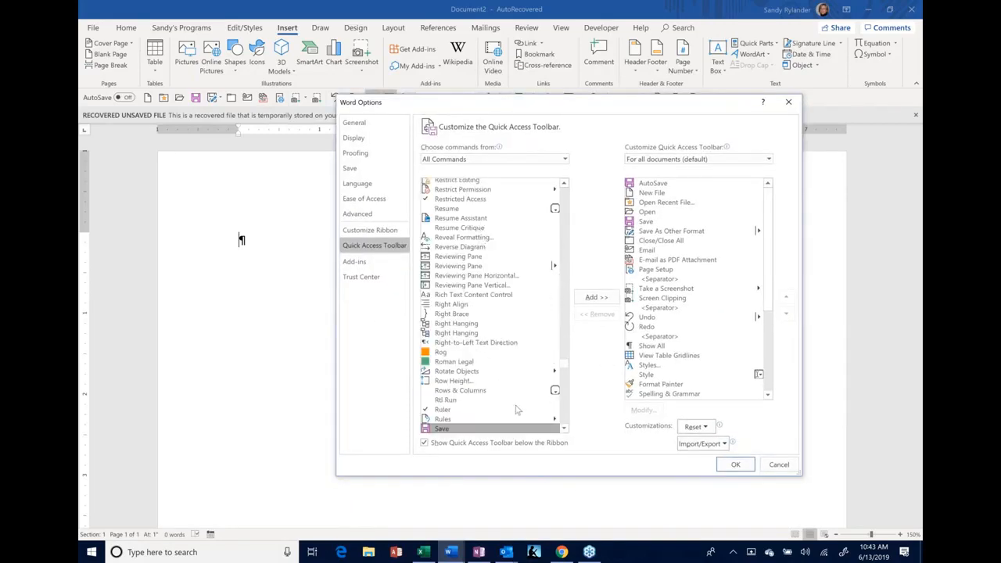
scroll(516, 409, "down", 5)
scroll(458, 375, "down", 2)
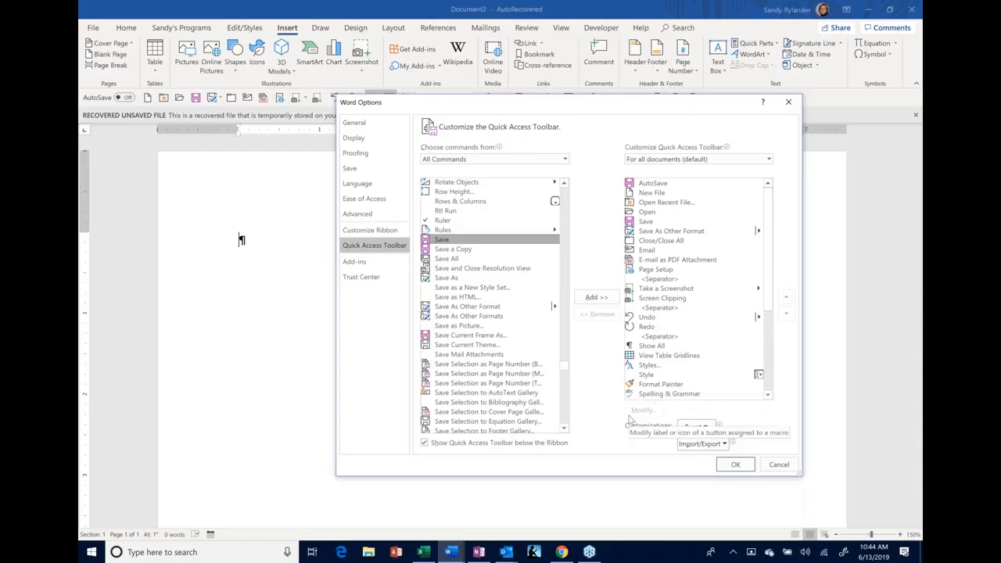
left_click(786, 466)
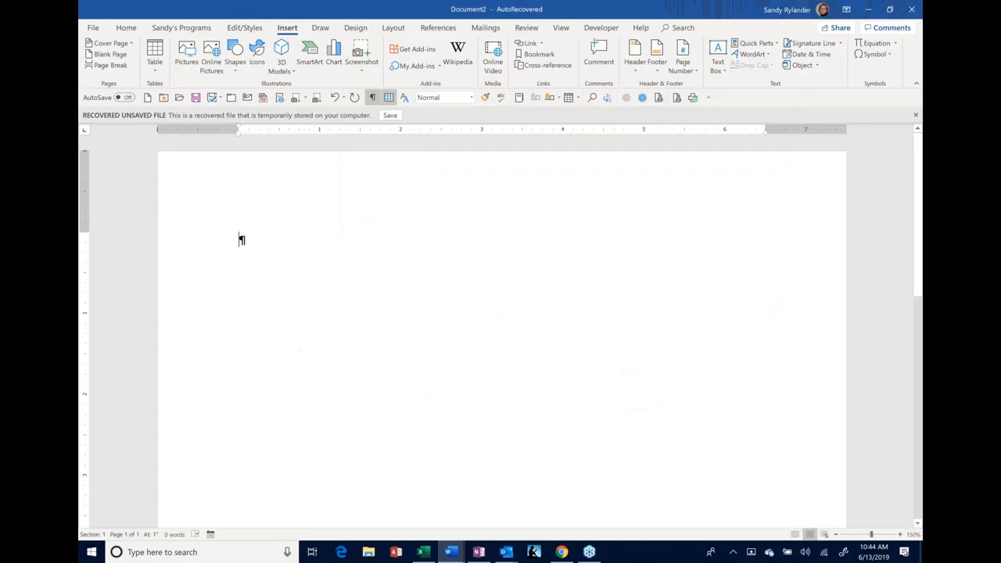
Step: Open the Quick Access Toolbar customization options, start exporting all customizations as Word Customizations.exportedUI, and cancel the save
right_click(617, 99)
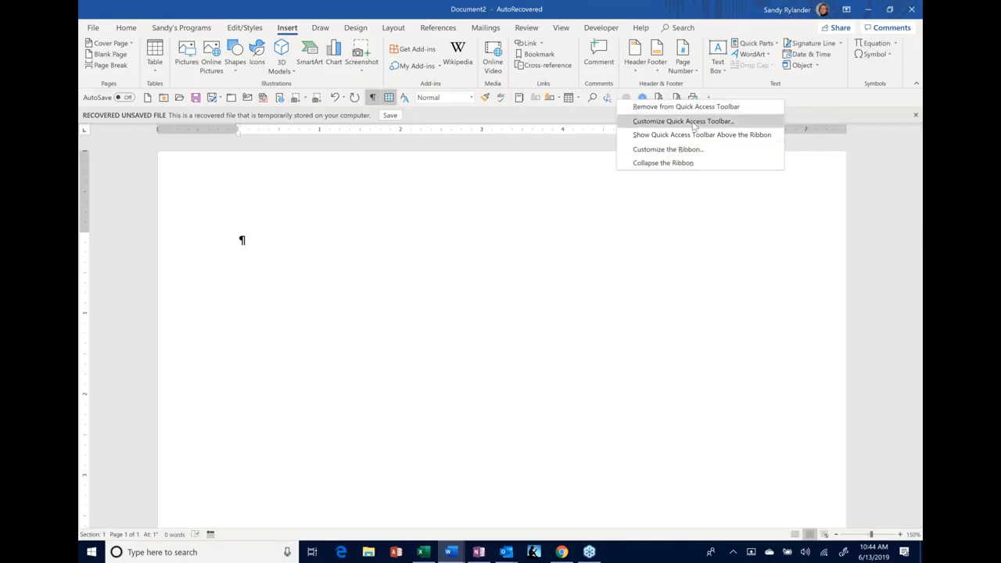
left_click(571, 143)
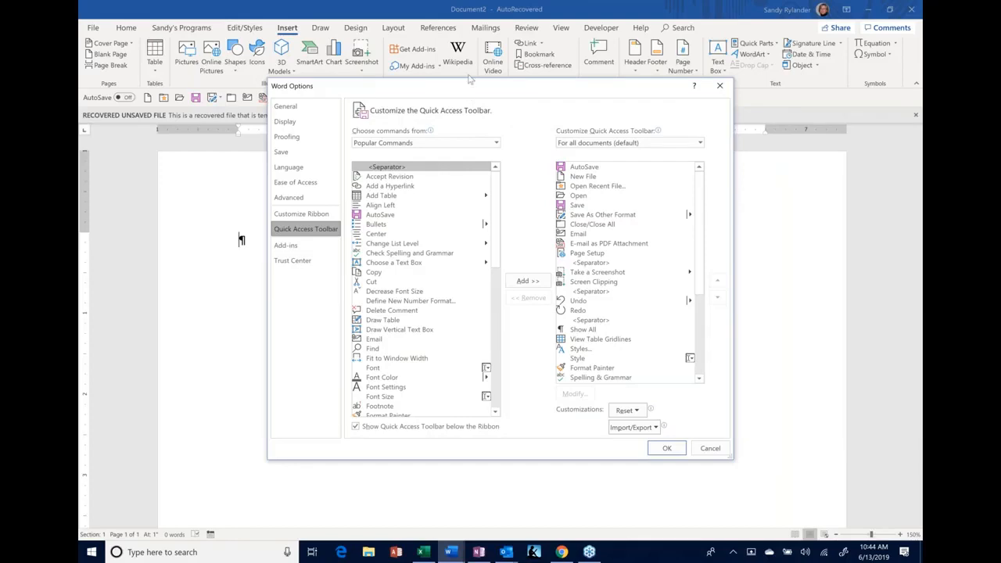
left_click_drag(470, 82, 462, 167)
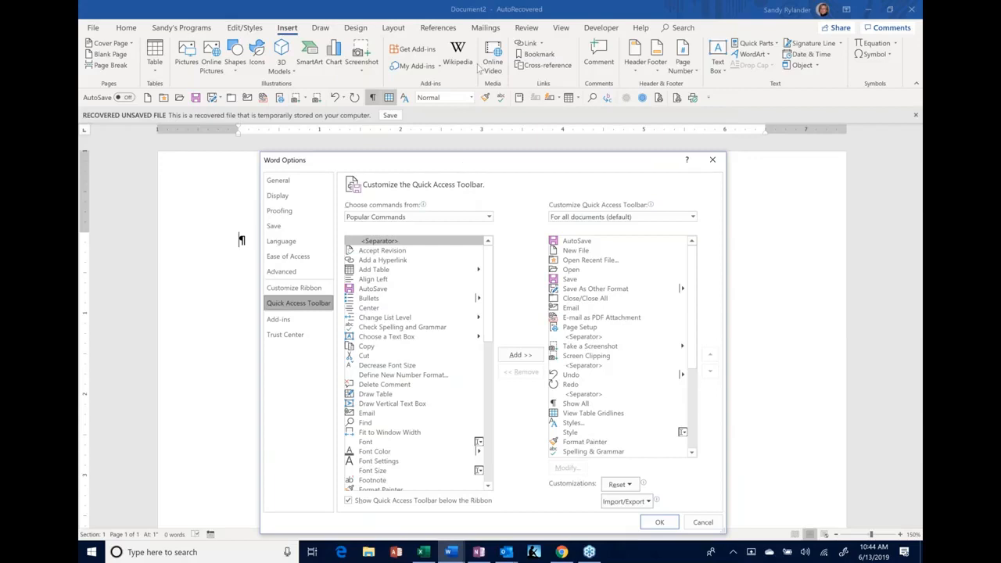
left_click_drag(455, 160, 464, 9)
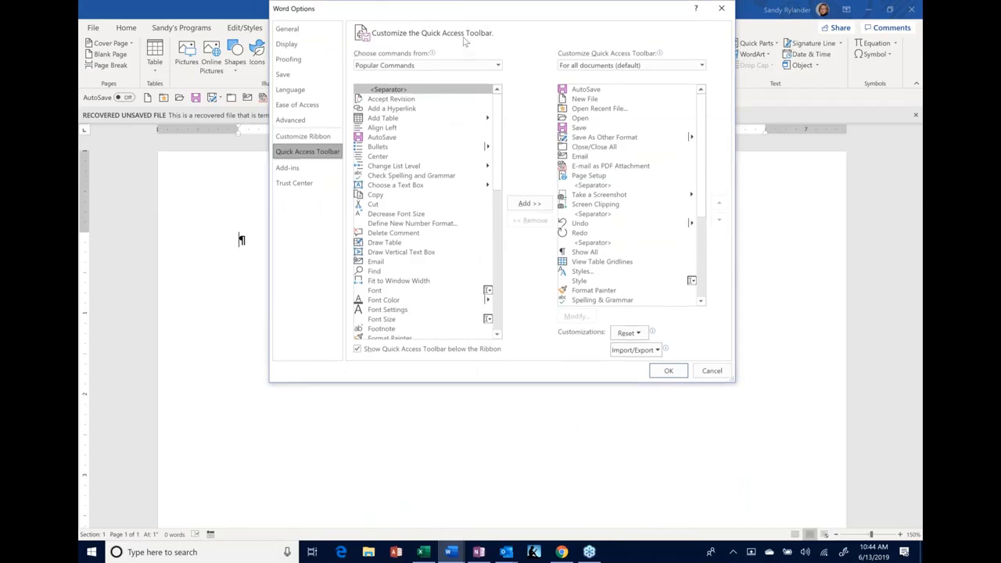
left_click(636, 353)
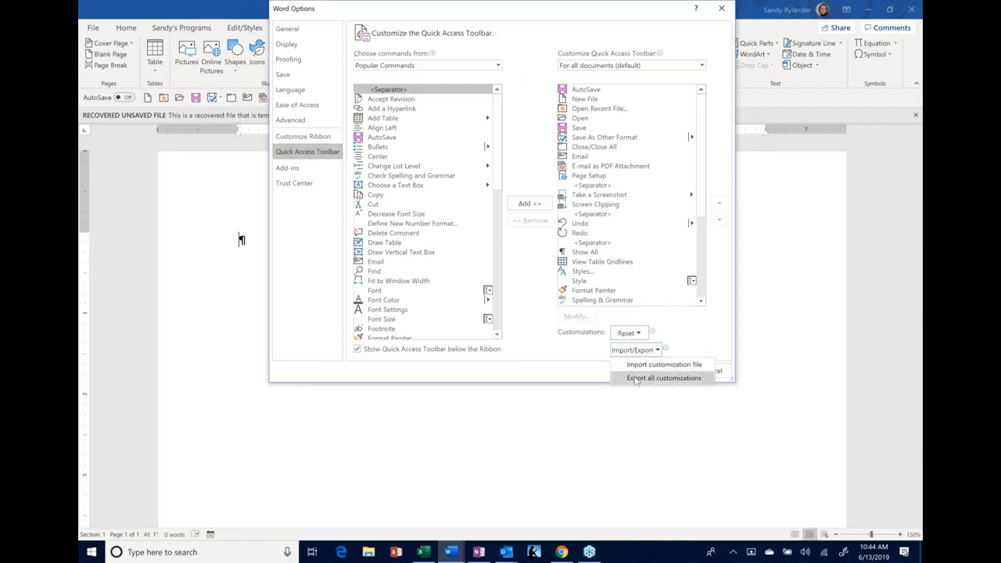
left_click(636, 379)
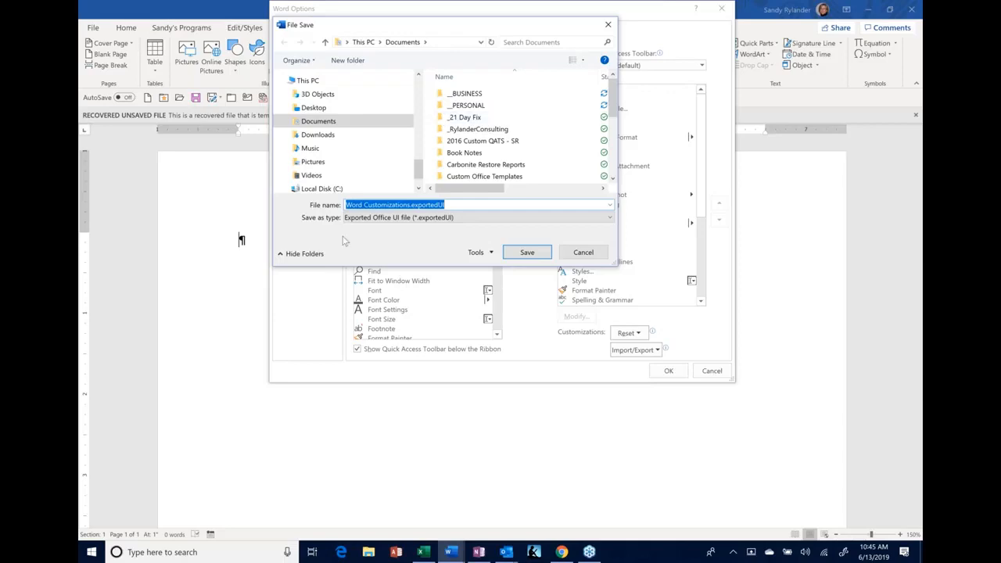
left_click(346, 205)
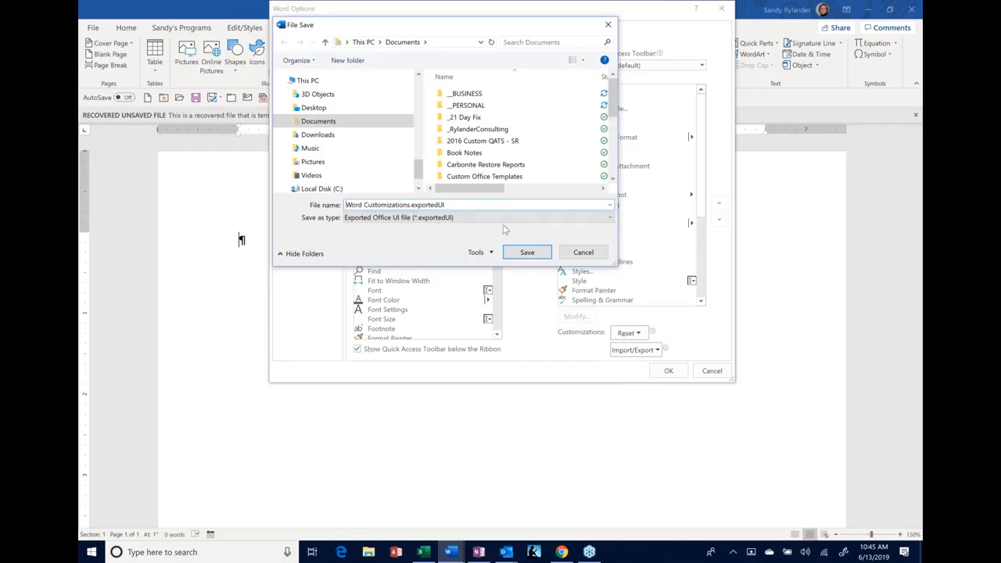
left_click(598, 255)
Step: Open the file browser for importing a customization file, move it aside, and cancel both it and Word Options
left_click(637, 351)
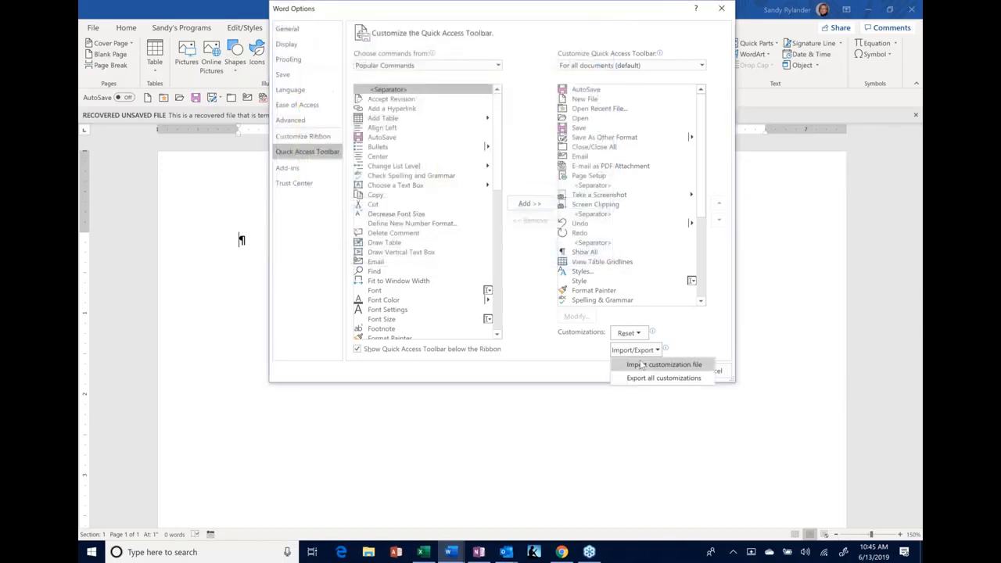
left_click(641, 365)
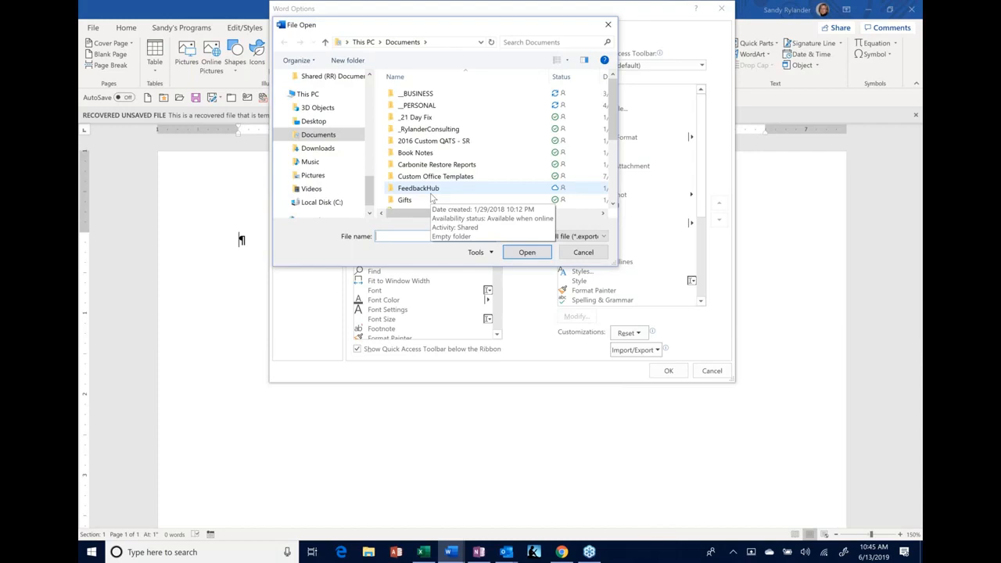
left_click_drag(427, 24, 258, 160)
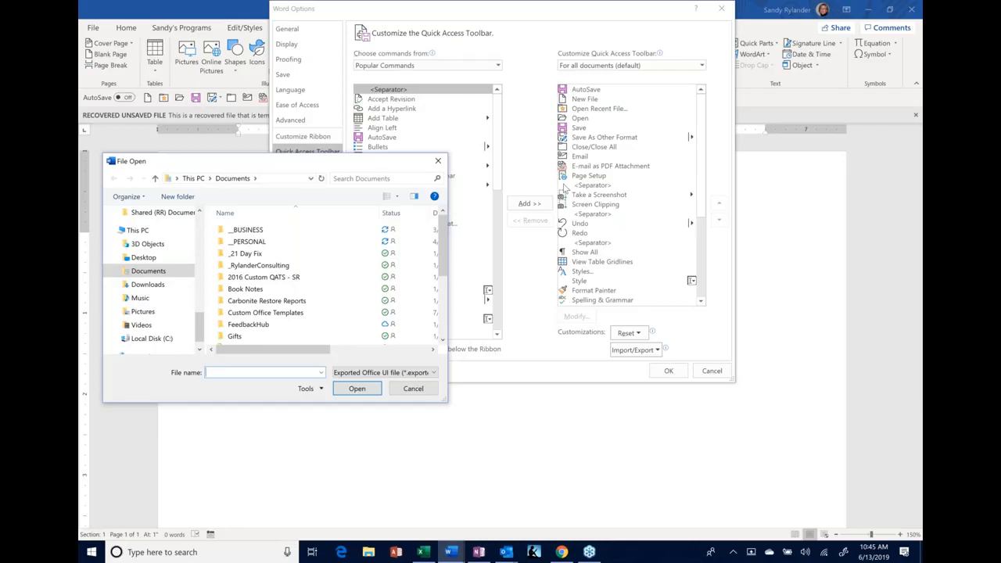
left_click(424, 393)
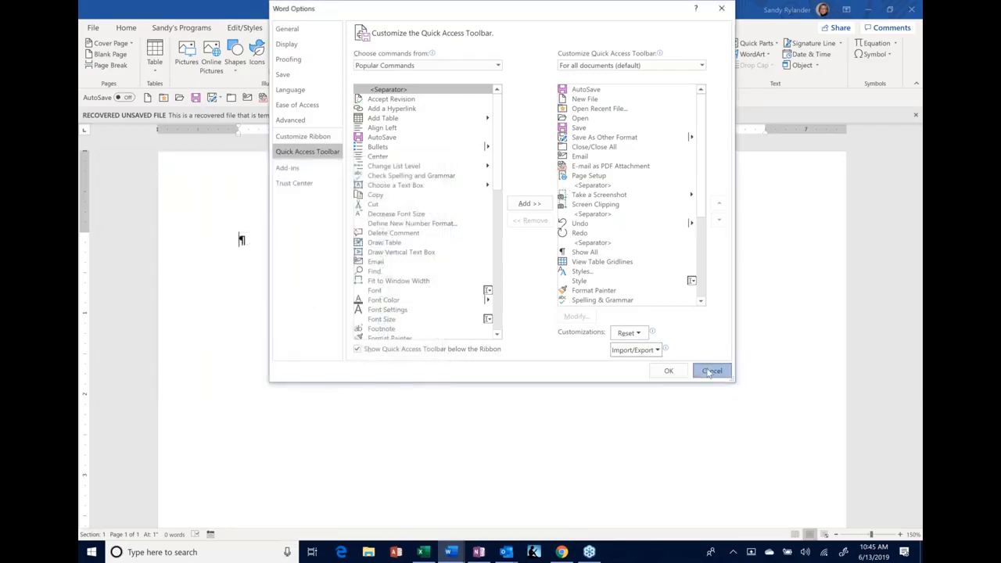
key("Escape")
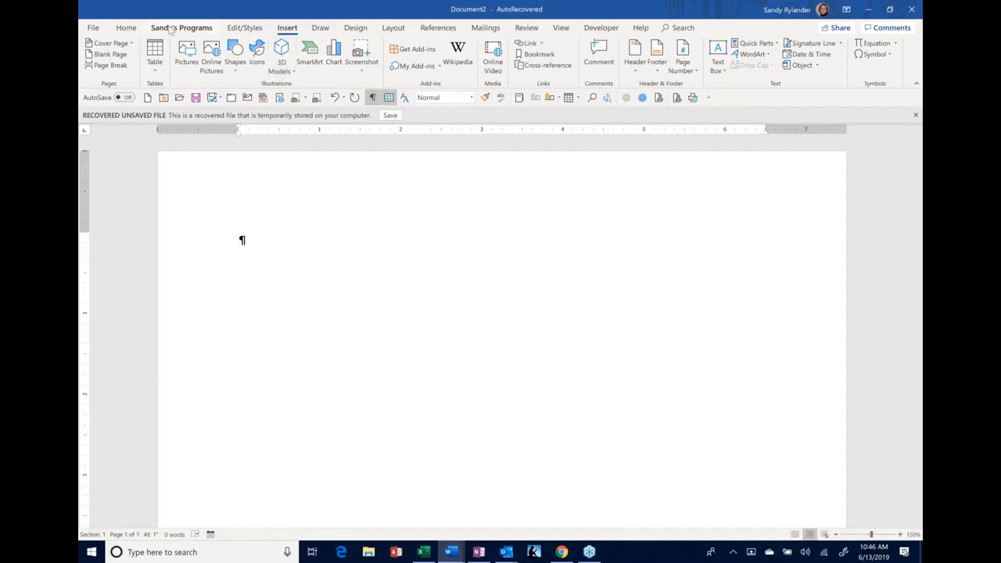
Step: Review the custom symbols, admin, styles and voice commands on the ribbon, and return to the Home commands
left_click(171, 28)
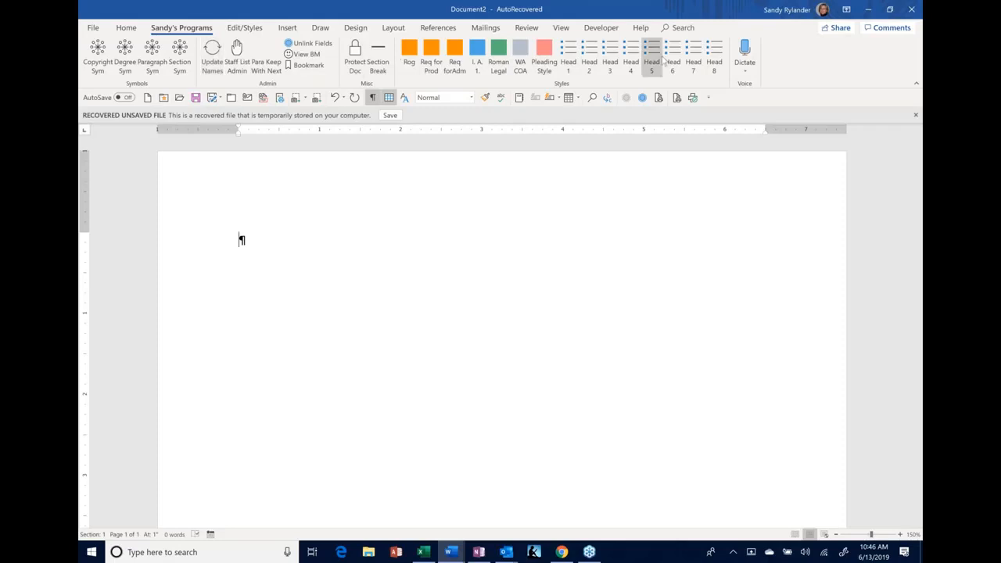
left_click(130, 29)
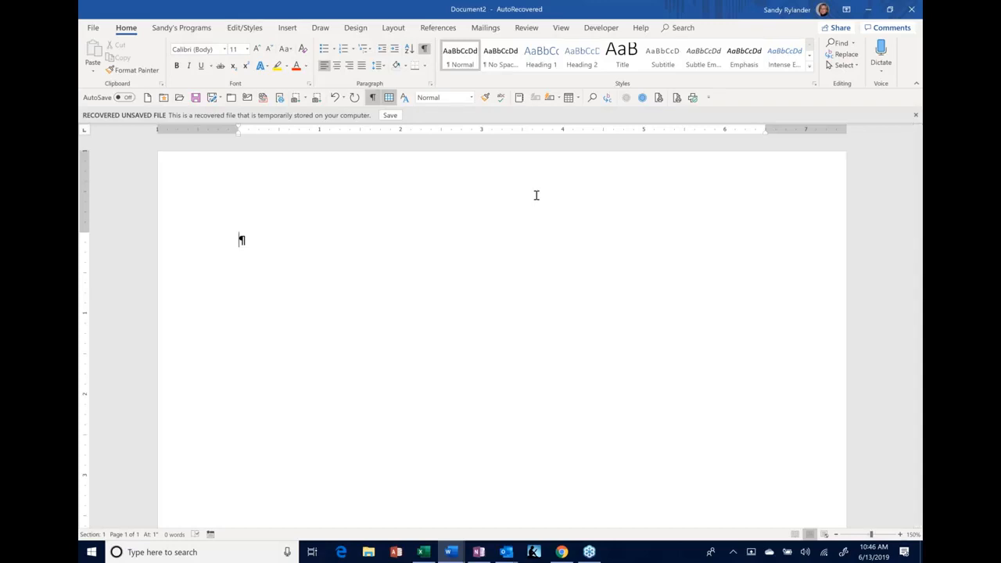
Step: Add Touch/Mouse Mode to the Quick Access Toolbar and set the command spacing to Touch
left_click(707, 98)
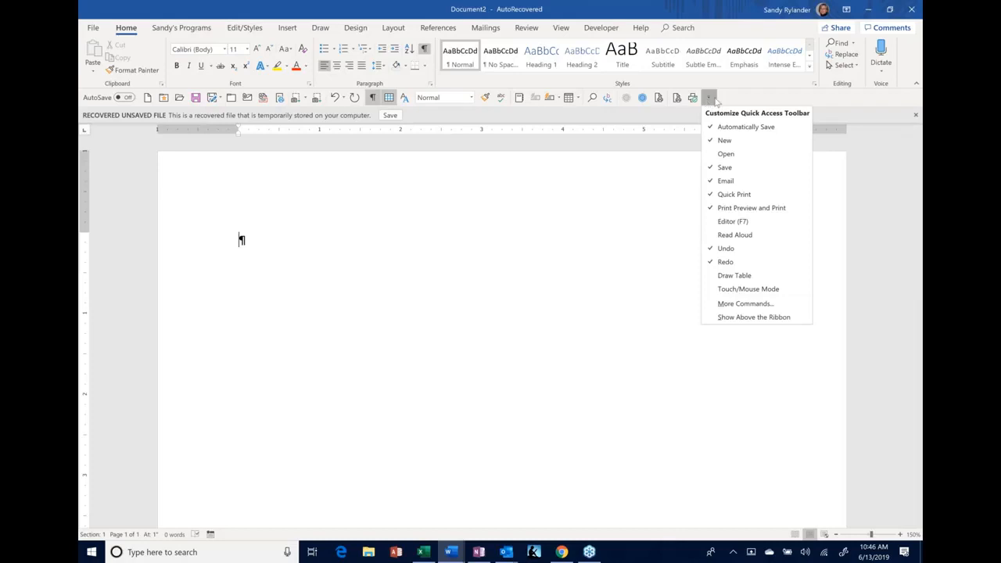
left_click(762, 289)
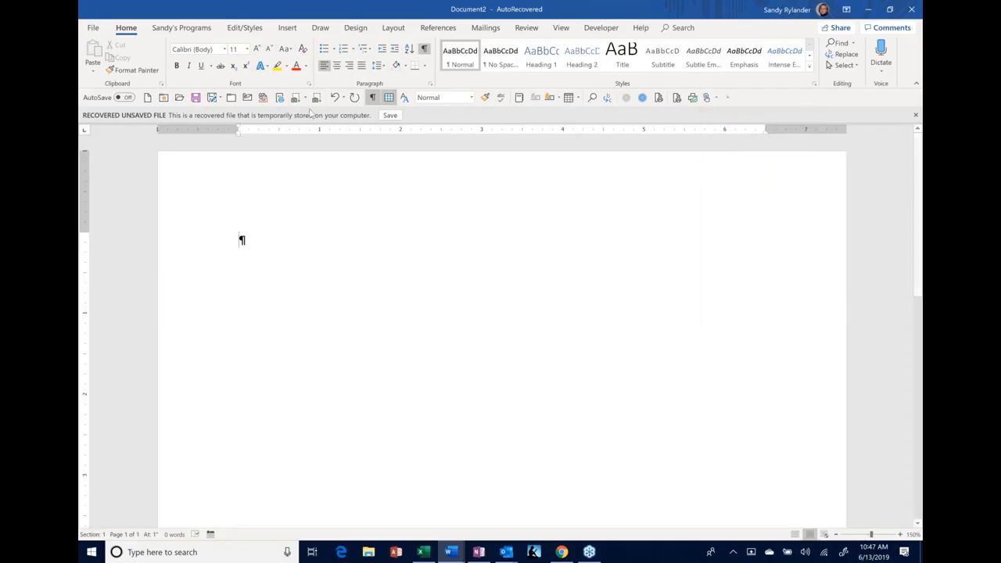
left_click(707, 98)
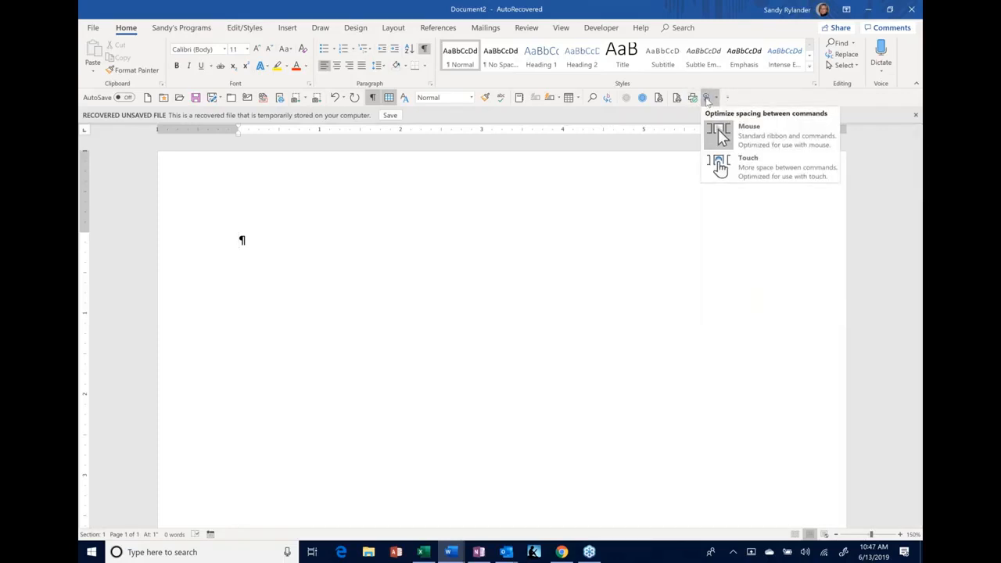
left_click(720, 164)
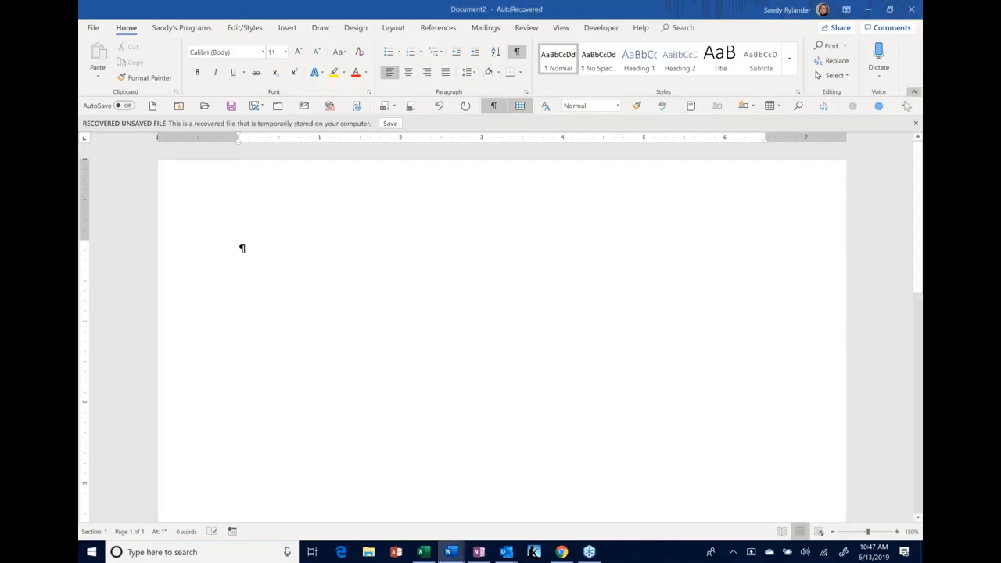
Step: Set the command spacing back to Mouse and remove Touch/Mouse Mode from the Quick Access Toolbar
left_click(904, 105)
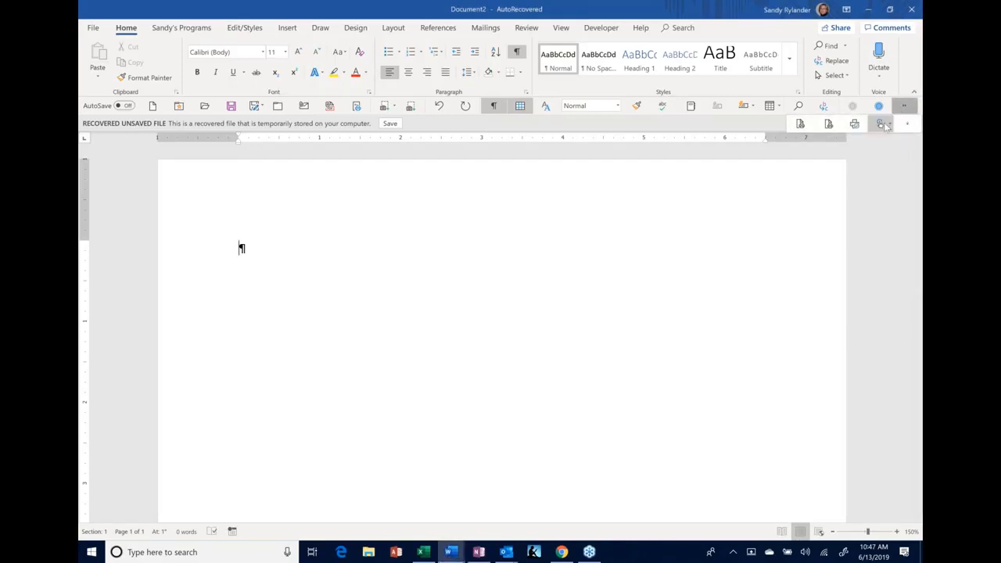
left_click(888, 125)
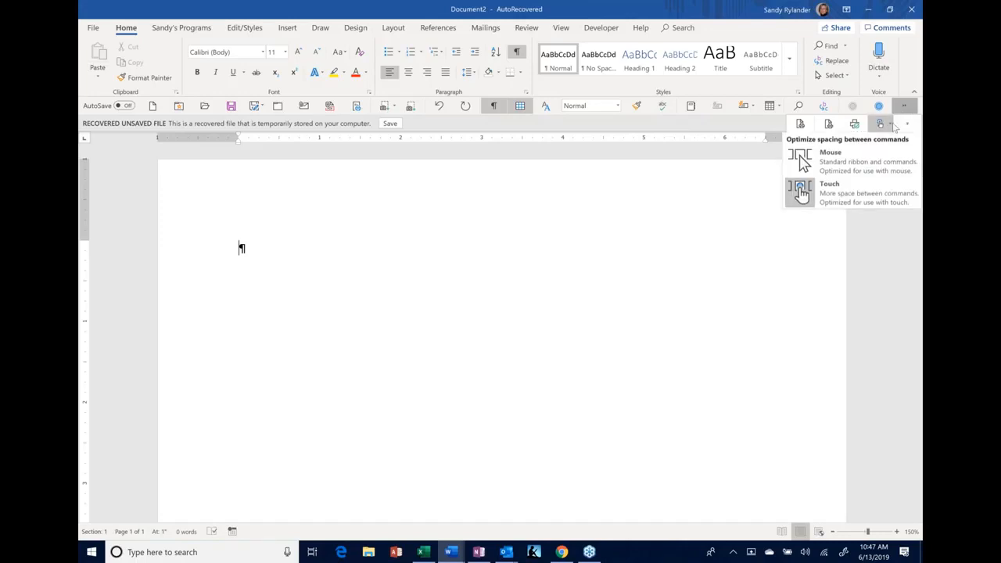
left_click(848, 170)
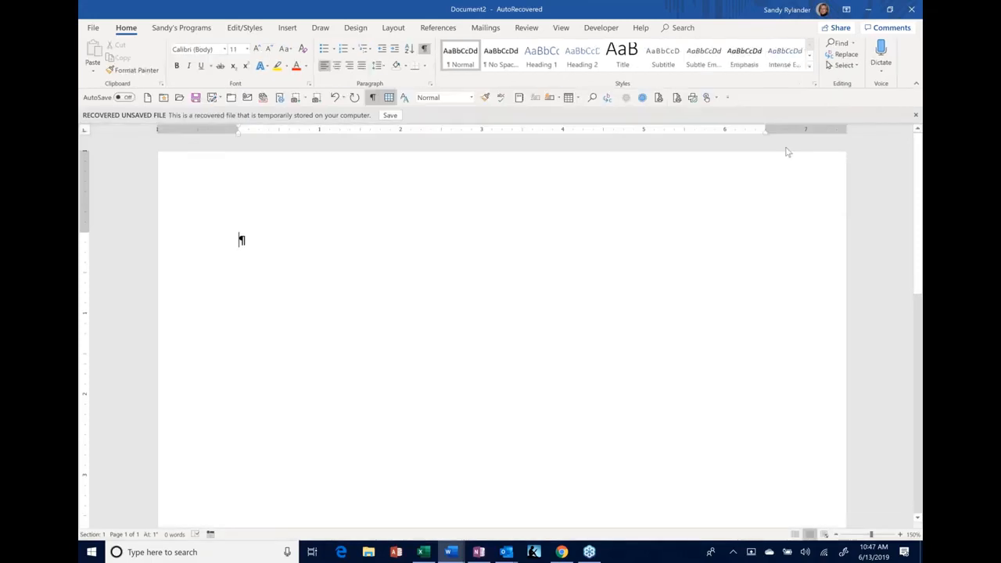
left_click(727, 98)
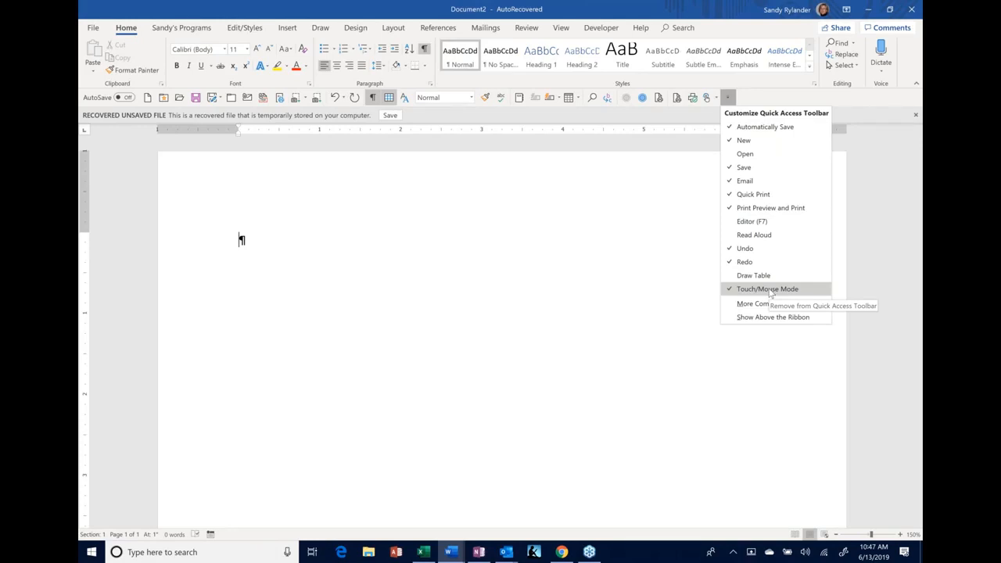
left_click(729, 289)
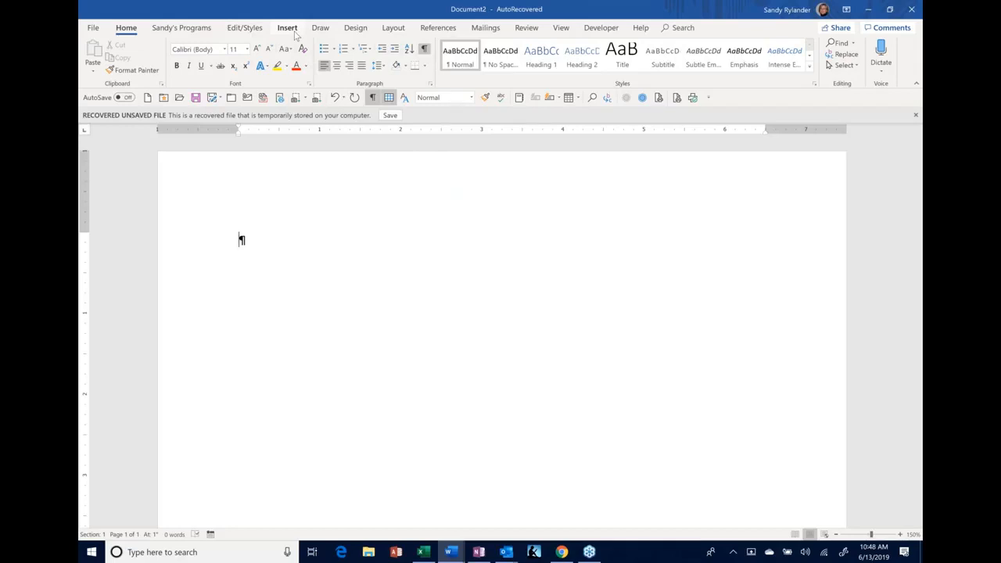
Step: Create a new document with a full page of the same label, using dfgsdfg as the label text
left_click(485, 28)
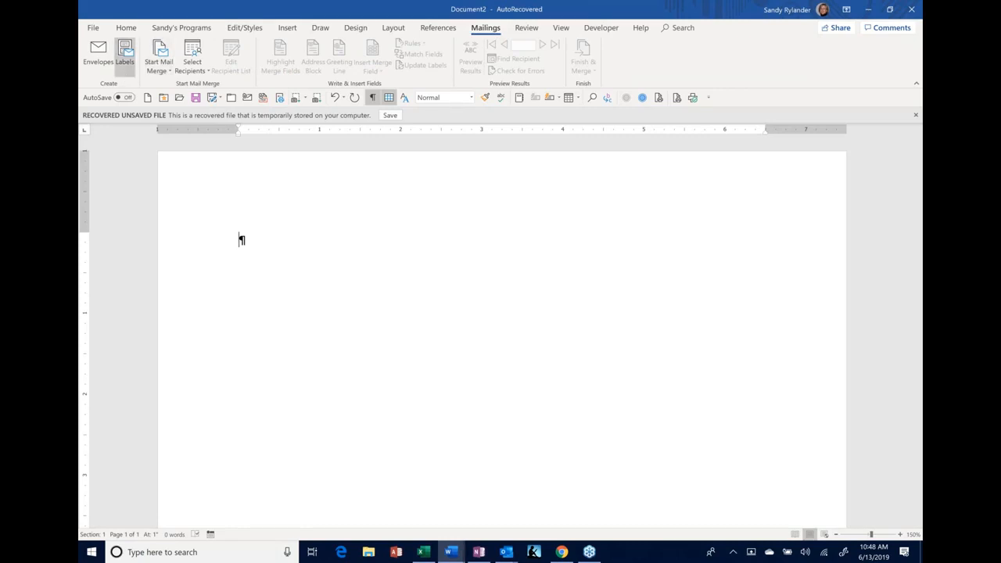
left_click(125, 55)
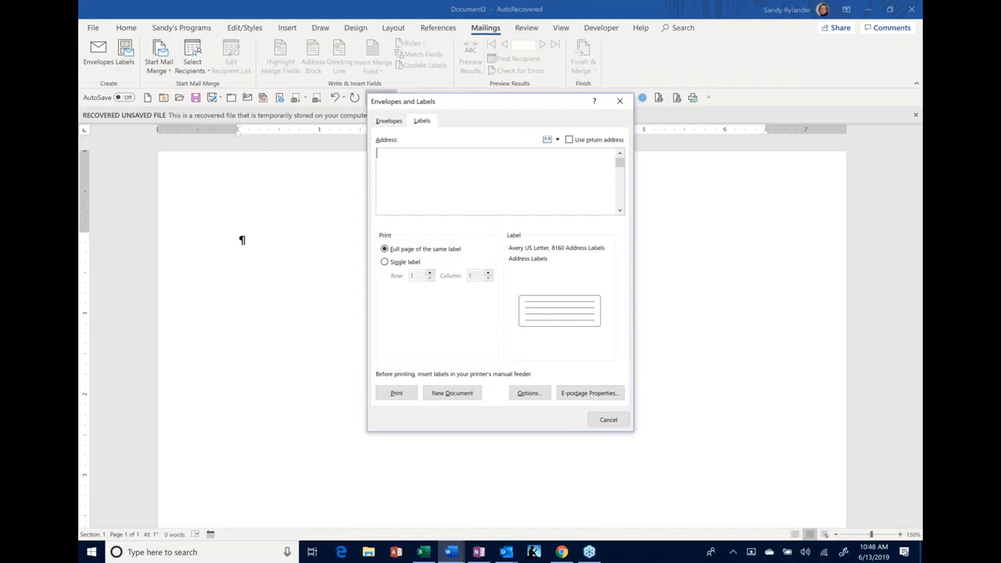
type("dfgsdfg")
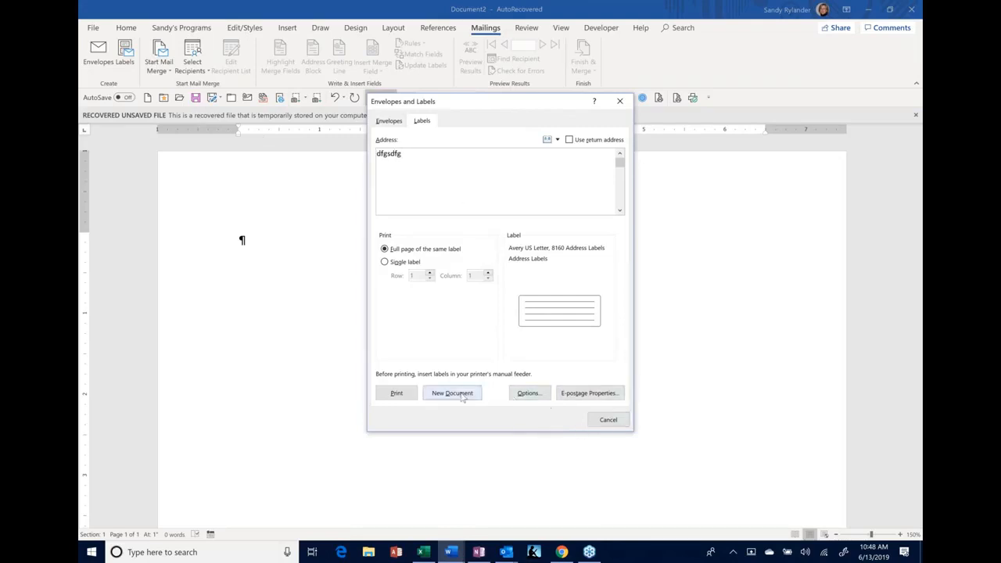
left_click(462, 397)
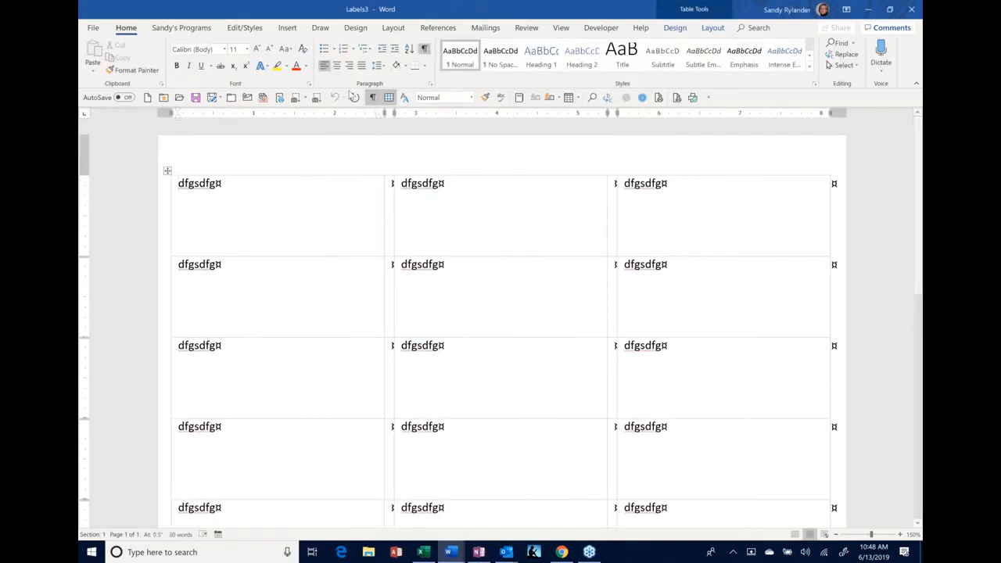
Step: Hide the table gridlines and formatting marks in the label sheet, and show the gridlines again
left_click(394, 96)
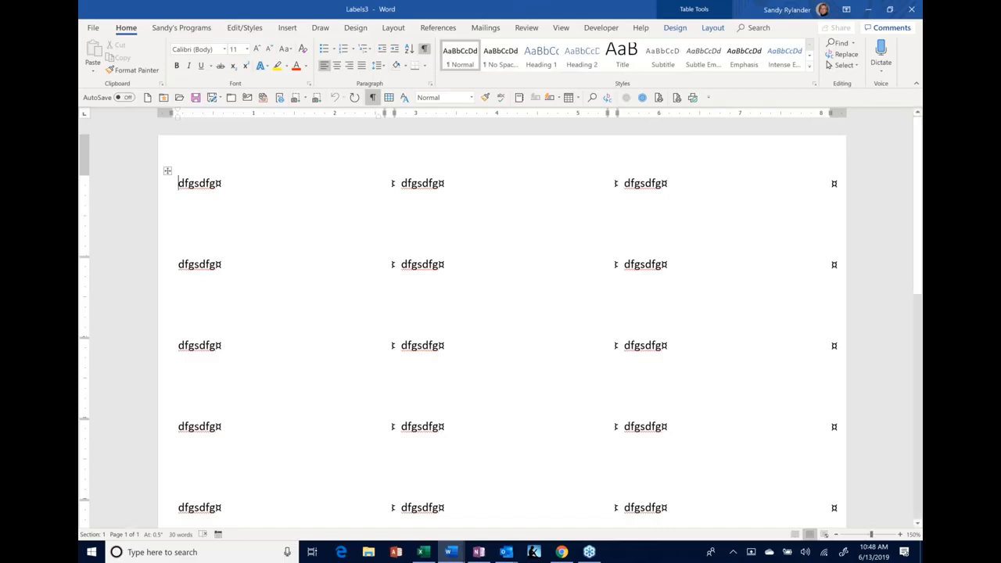
left_click(373, 97)
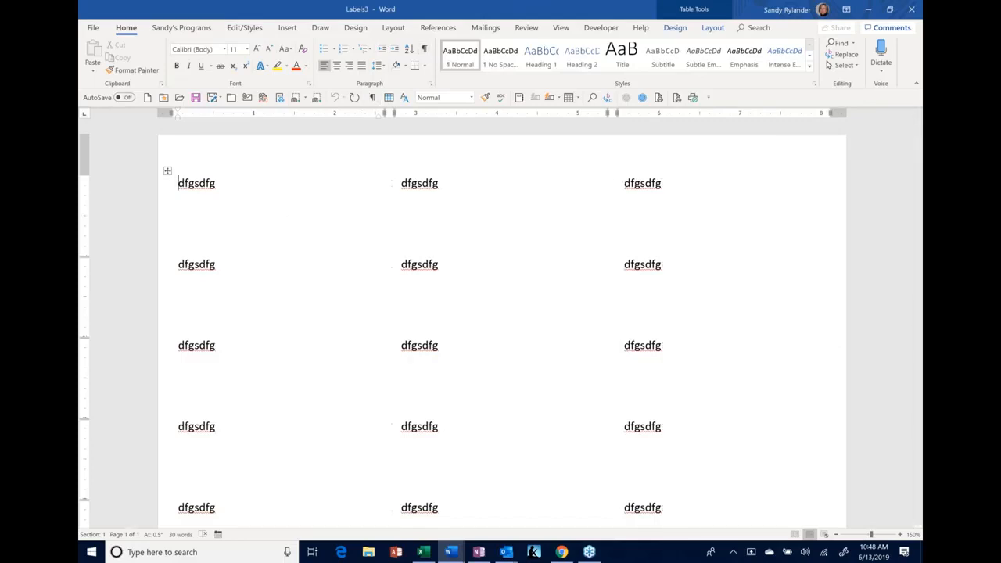
left_click(205, 388)
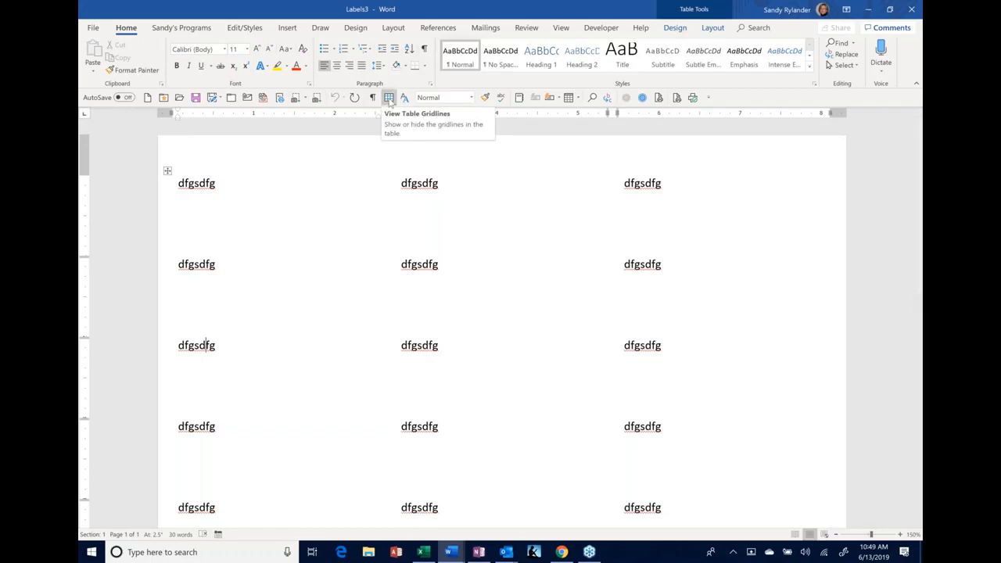
left_click(389, 98)
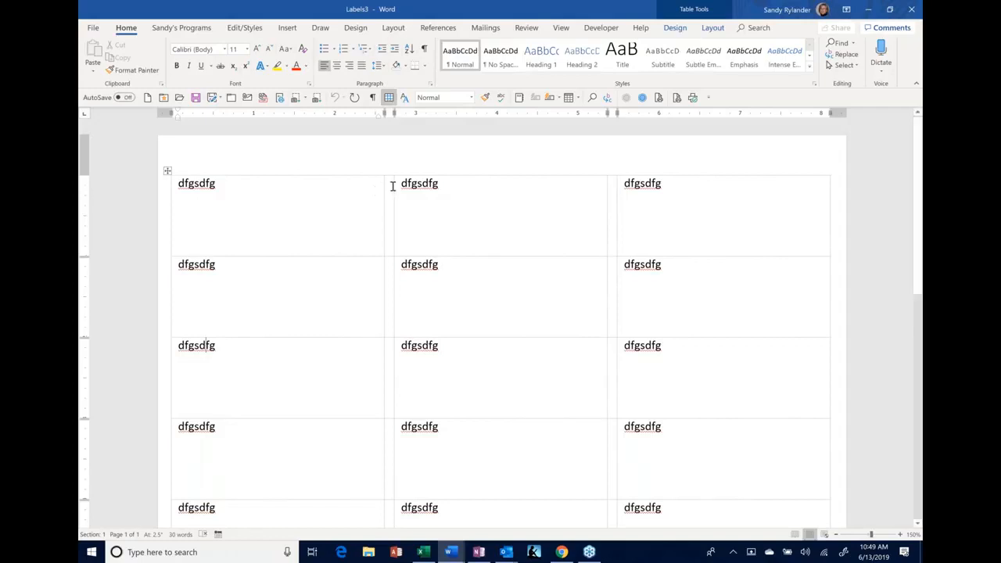
Step: Enter cvxvx in the narrow spacer cell between the first two labels of the top row and hide the table gridlines
type("cvxvx")
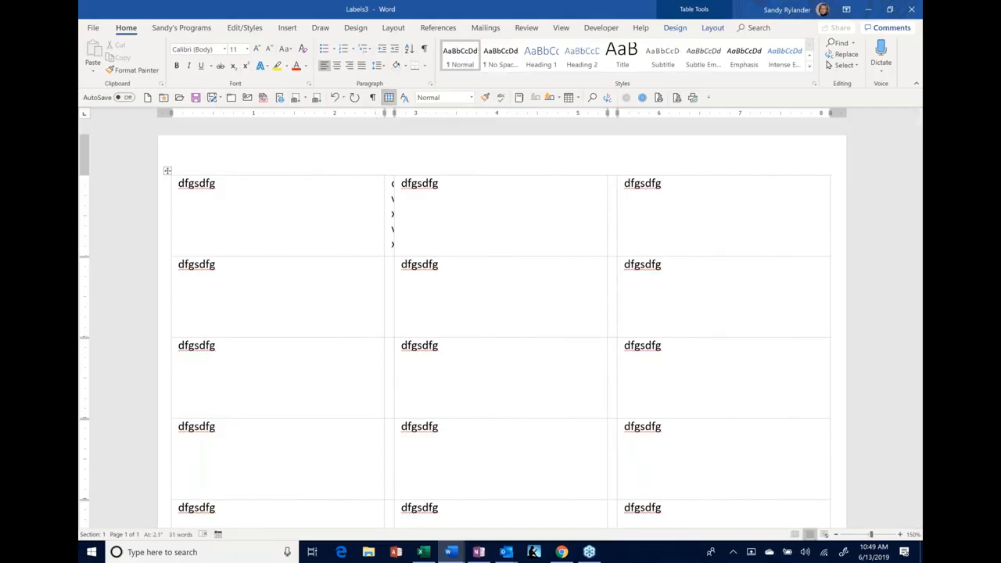
key("ctrl+a")
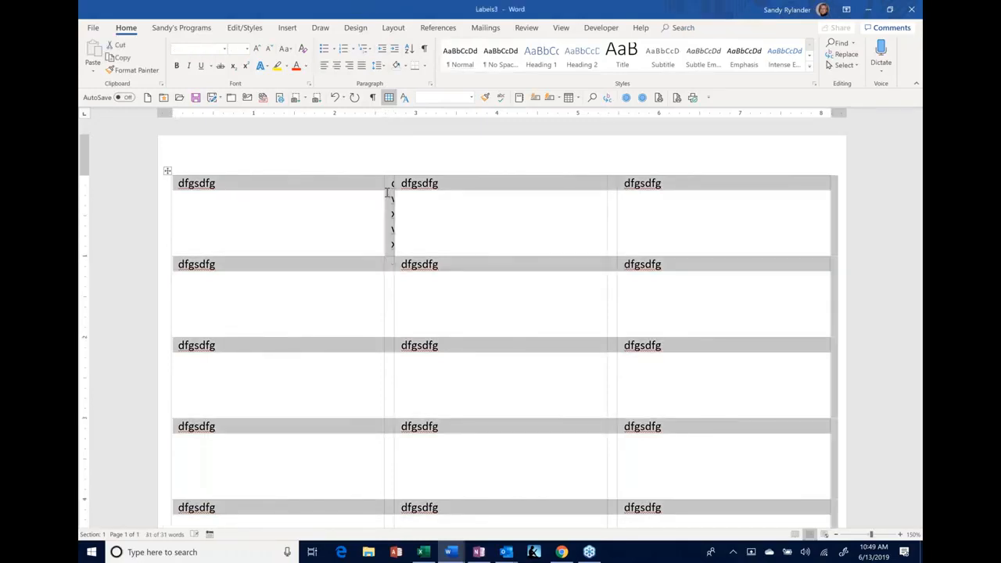
left_click(391, 206)
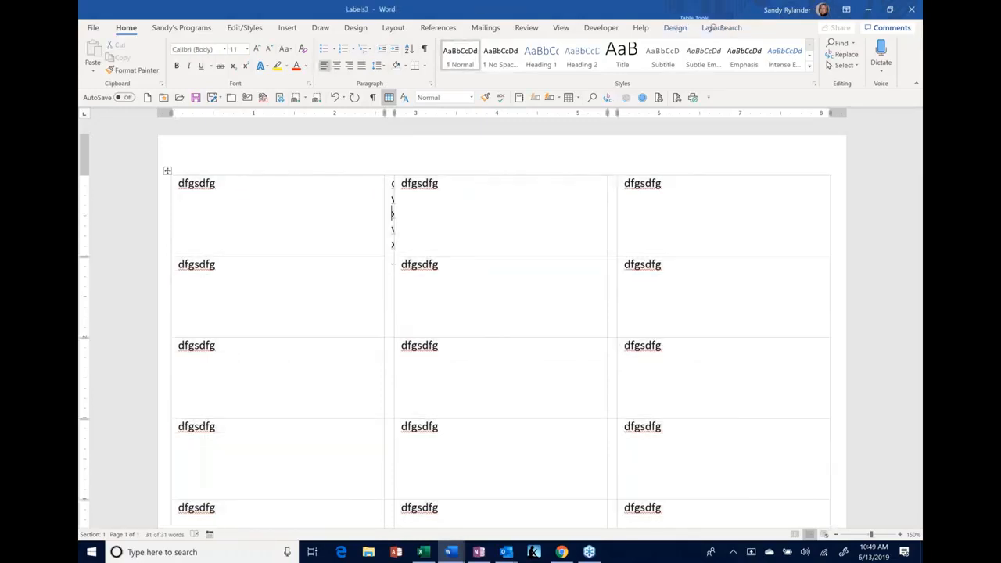
left_click(389, 97)
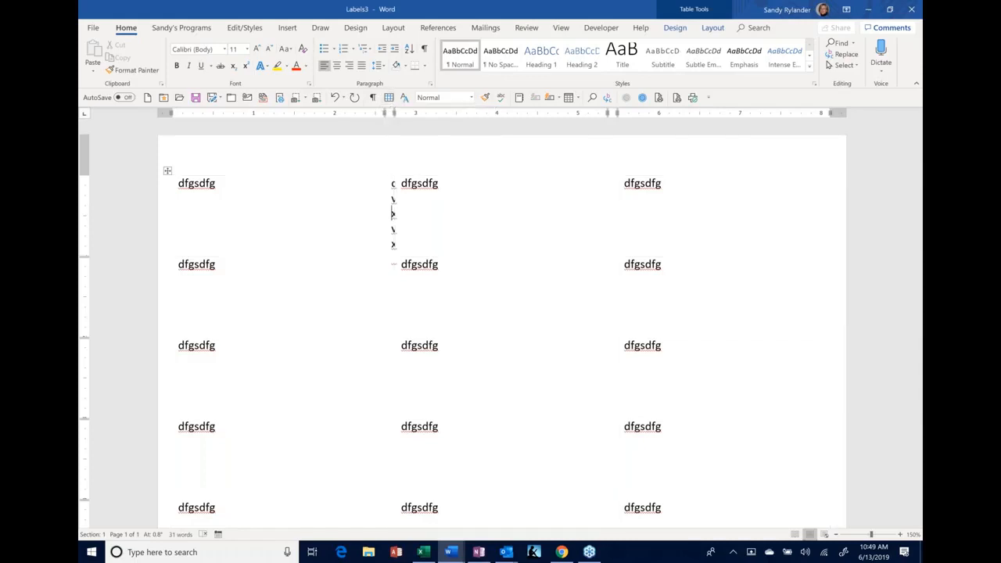
Step: Find the View Gridlines command among the table layout tools and check whether it can be added to the Quick Access Toolbar
left_click(677, 34)
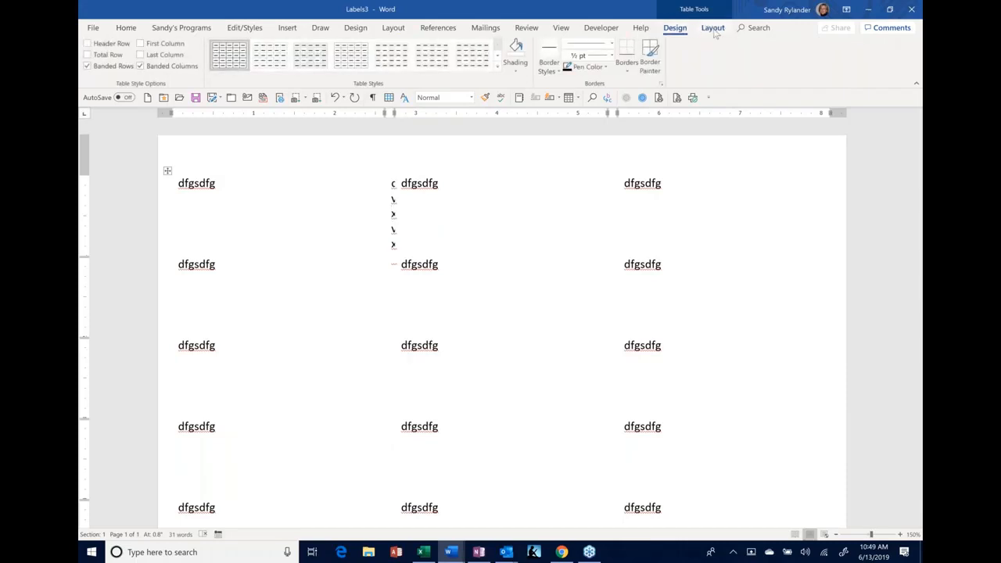
left_click(713, 29)
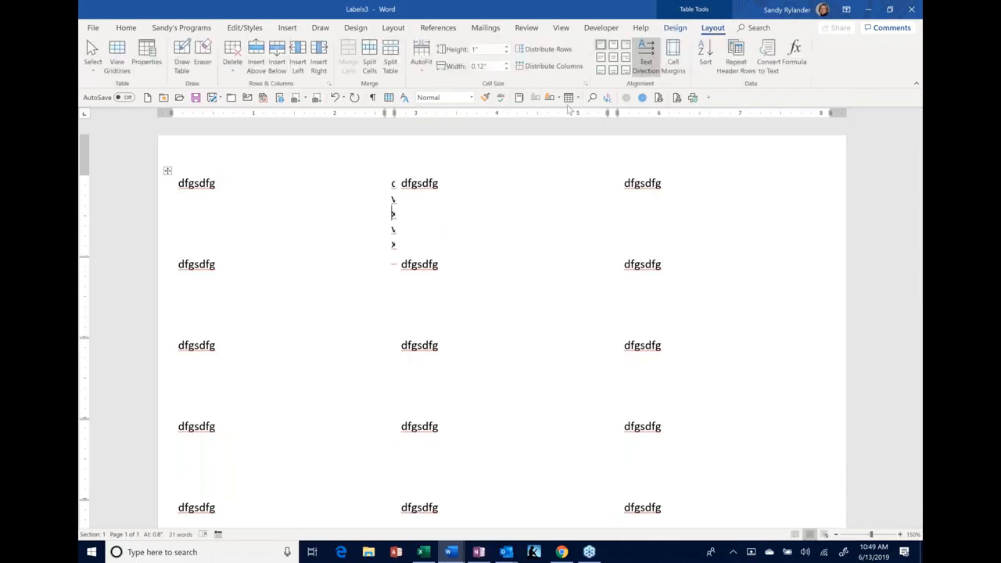
right_click(114, 68)
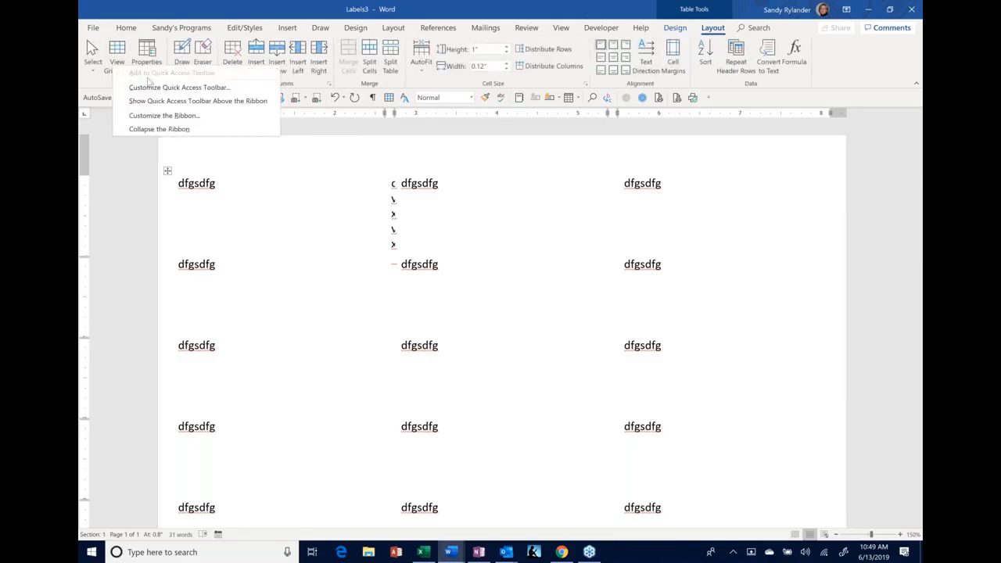
left_click(493, 192)
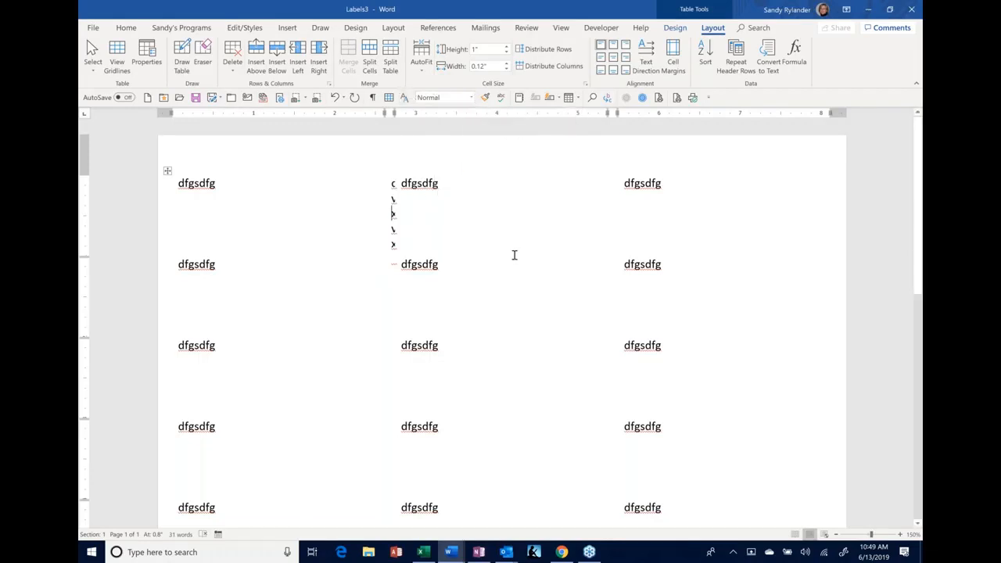
Step: Delete the entire contents of the Labels3 document, including the label table
key("ctrl+a")
key("BackSpace")
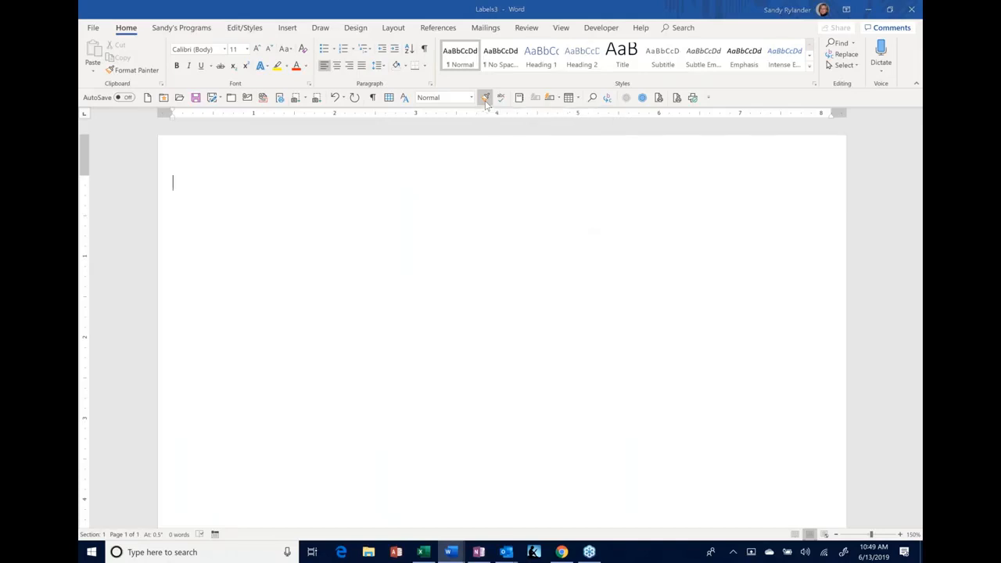
Step: Switch to Word 365 Tips Training.docx and select the Document Navigation Pane heading on the page numbered 13
key("alt+Tab")
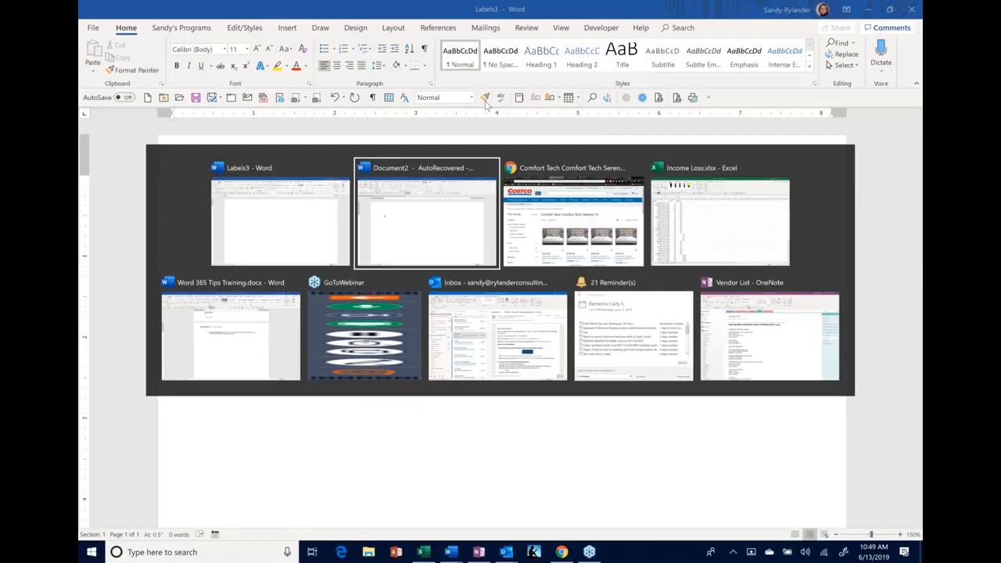
key("alt+Tab")
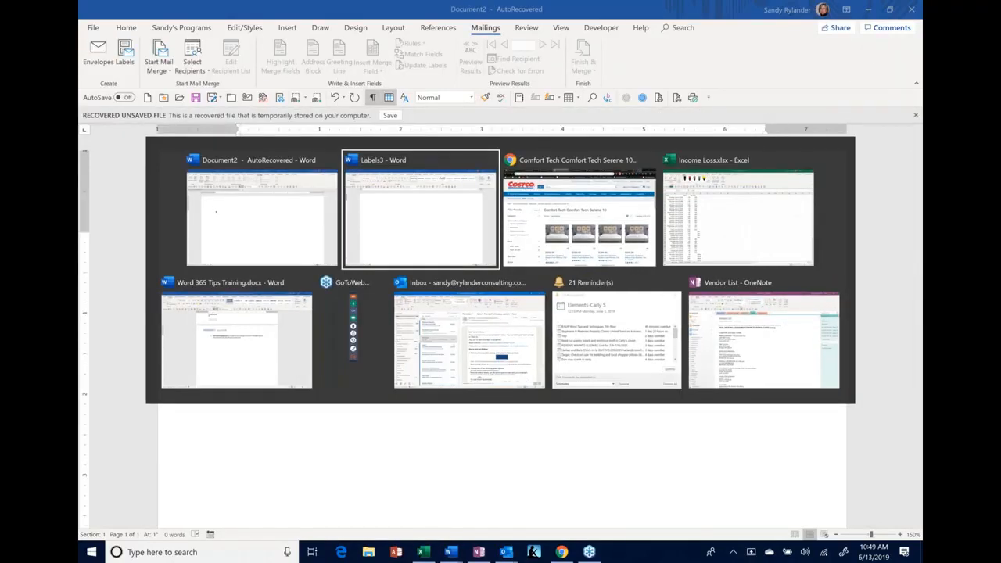
key("alt+Tab")
key("alt+Tab")
key("alt+Tab")
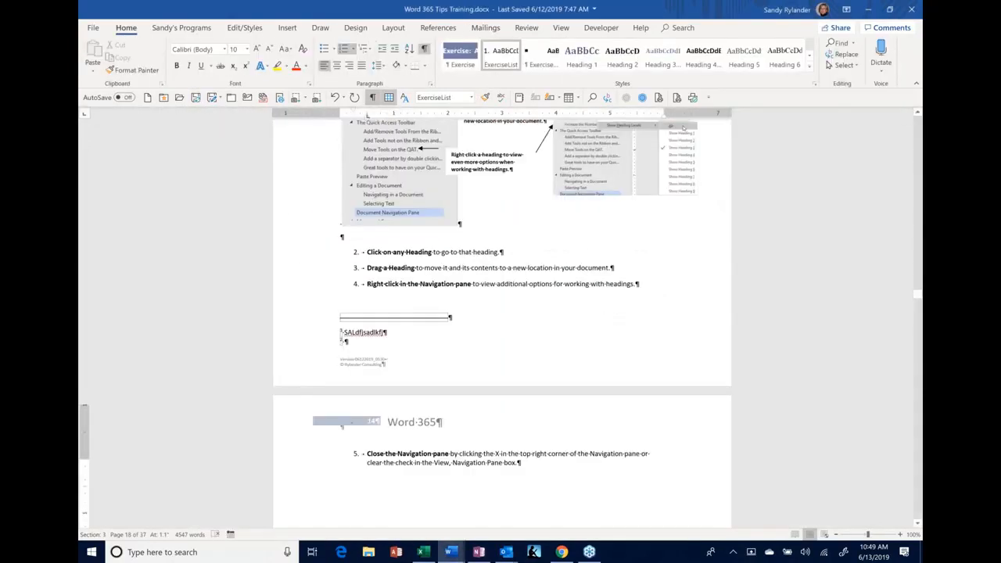
scroll(306, 353, "up", 12)
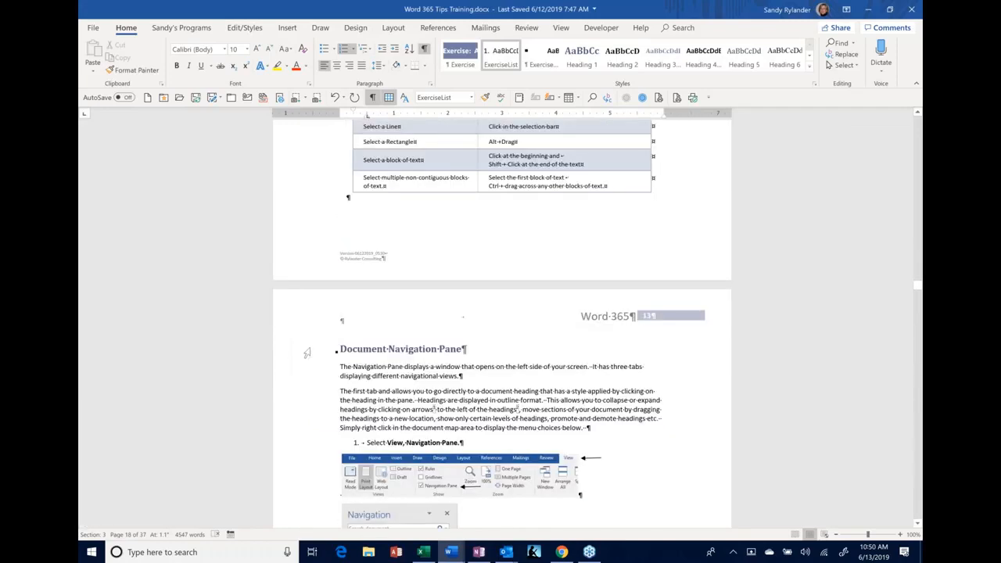
left_click(307, 354)
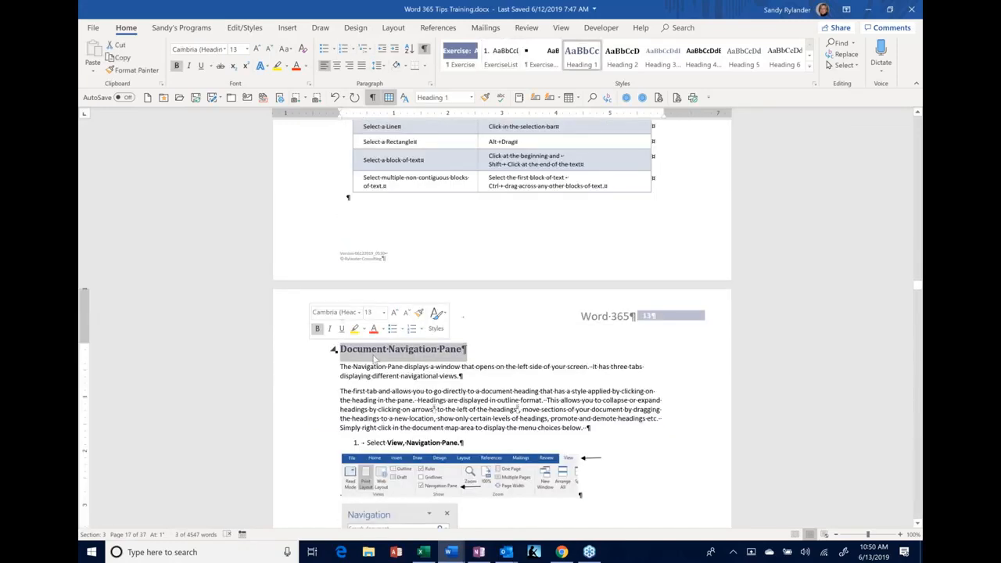
Step: Leave four blank paragraphs after item 5 about closing the Navigation pane and enter the sample text Asdjflkasdjflksdjflksadjf
scroll(376, 358, "down", 3)
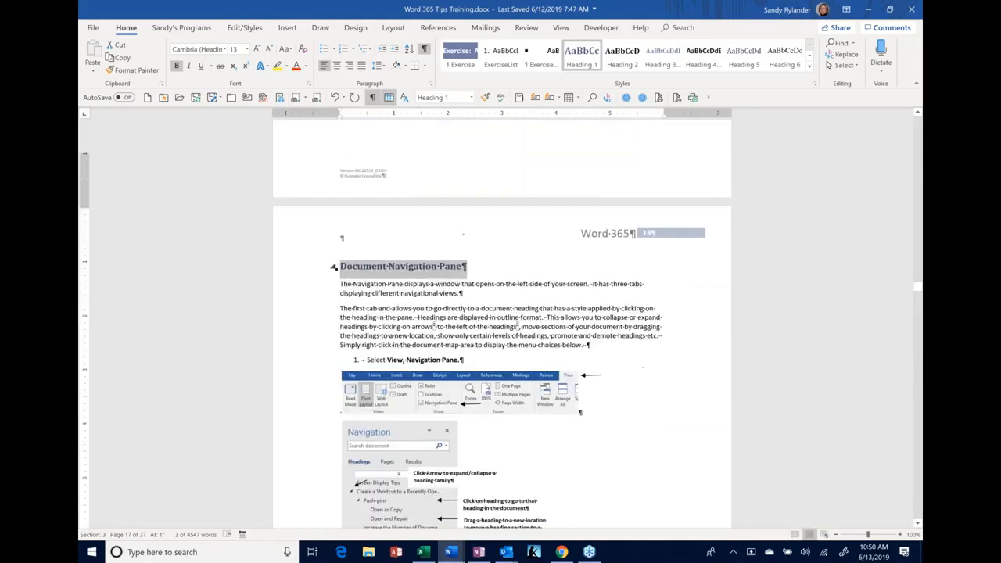
scroll(501, 320, "down", 3)
scroll(581, 266, "down", 10)
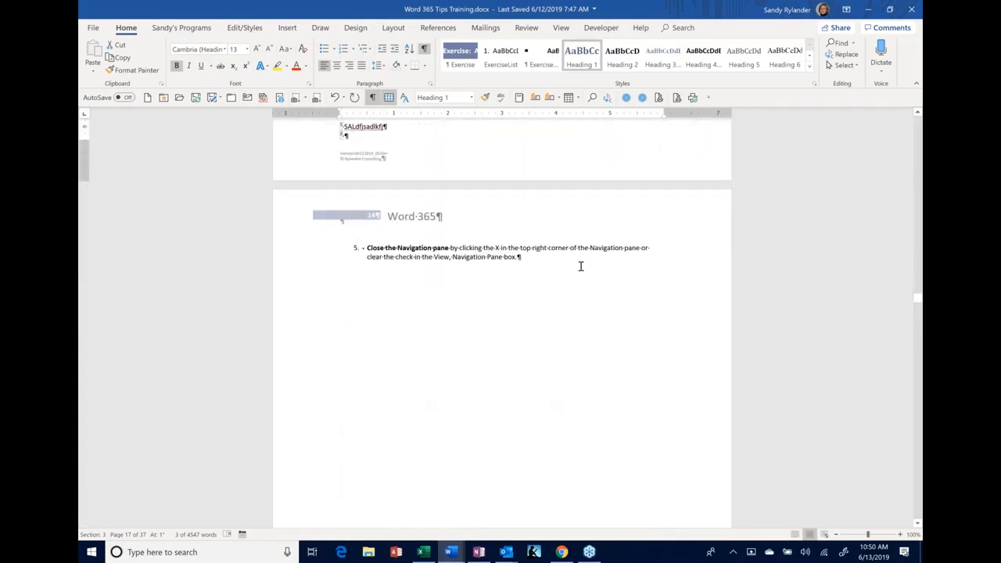
left_click(581, 266)
key("Return")
key("Return")
key("Return")
key("Return")
key("Return")
key("Return")
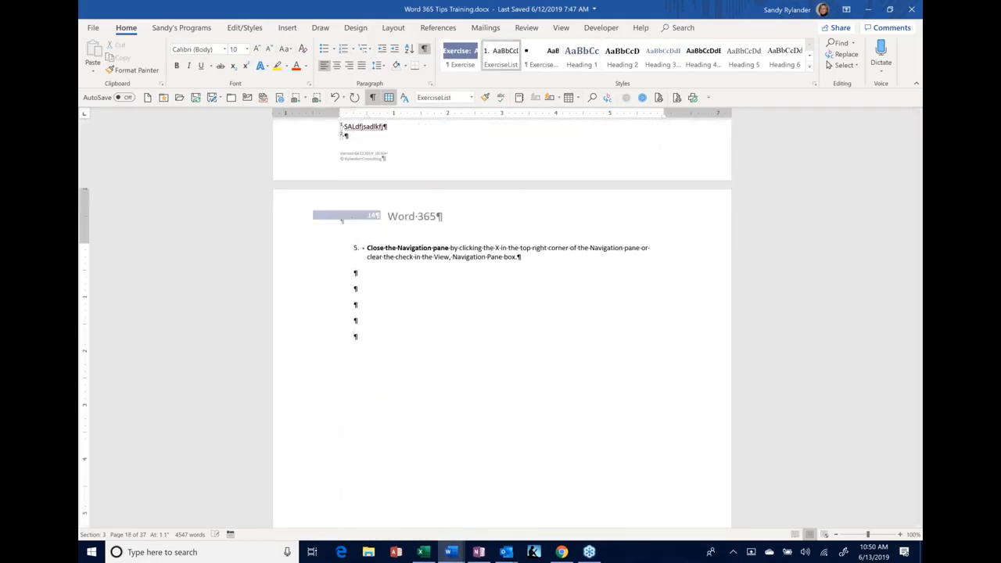
type("asdjflkasdjflksdjflksadjf")
Step: Add the lines Klsdfajlkasdjflkasdjflaskdjfasd, S, A and Sadlk;fjlaskdjfalks;djflaksdjf below the sample text, with blank paragraphs before the first and last
key("Return")
key("Return")
key("Return")
type("klsdfajlkasdjflkasdjflaskdjfasd")
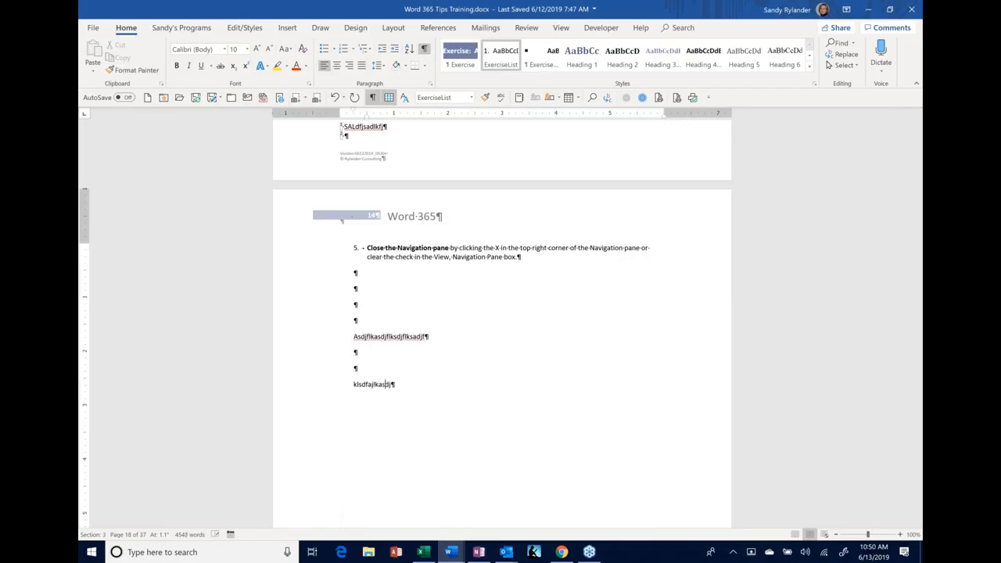
key("Return")
type("s")
key("Return")
type("a")
key("Return")
key("Return")
type("sadlk;fjlaskdjfalks;djflaksdjf")
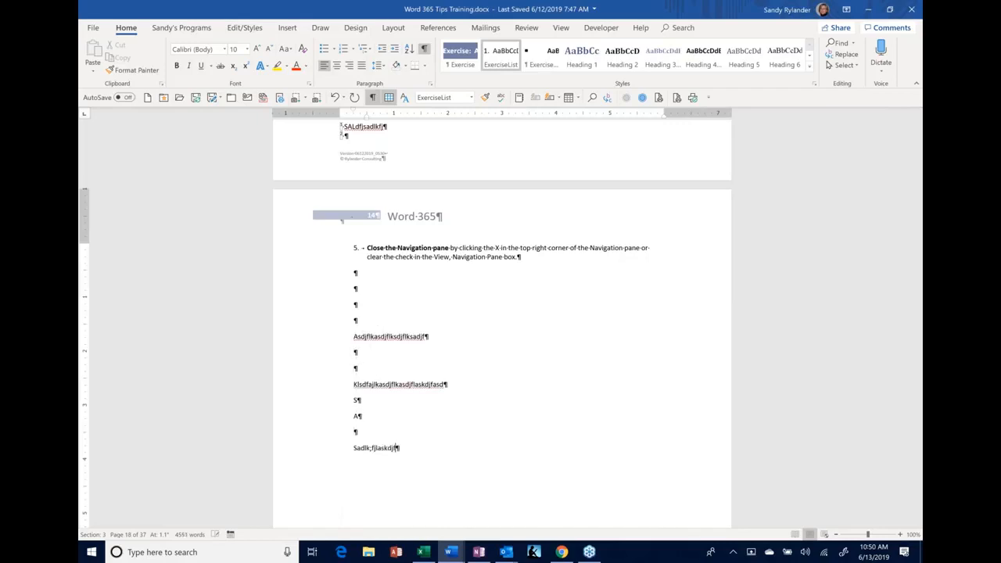
Step: Remove the single letter S from its line, leaving the paragraph empty
left_click(351, 403)
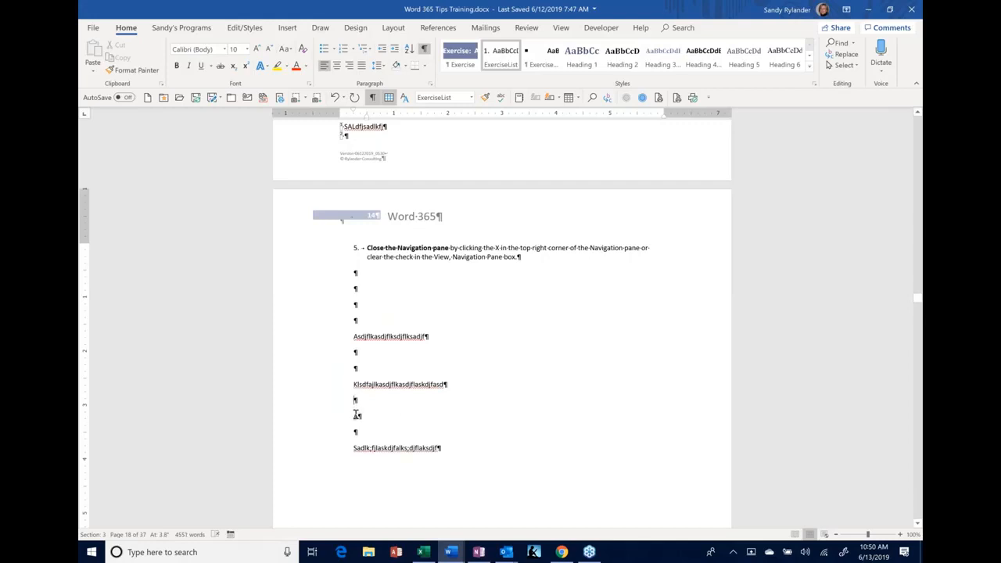
Step: Delete the stray character from the second line below "Klsdfajlkasdjflkasdjflaskdjfasd"
left_click(354, 415)
key("Delete")
Step: Copy the formatting of the "Document Navigation Pane" heading onto the "Asdjflkasdjflksdjflksadjf" line with Format Painter
scroll(425, 404, "up", 4)
scroll(502, 313, "up", 2)
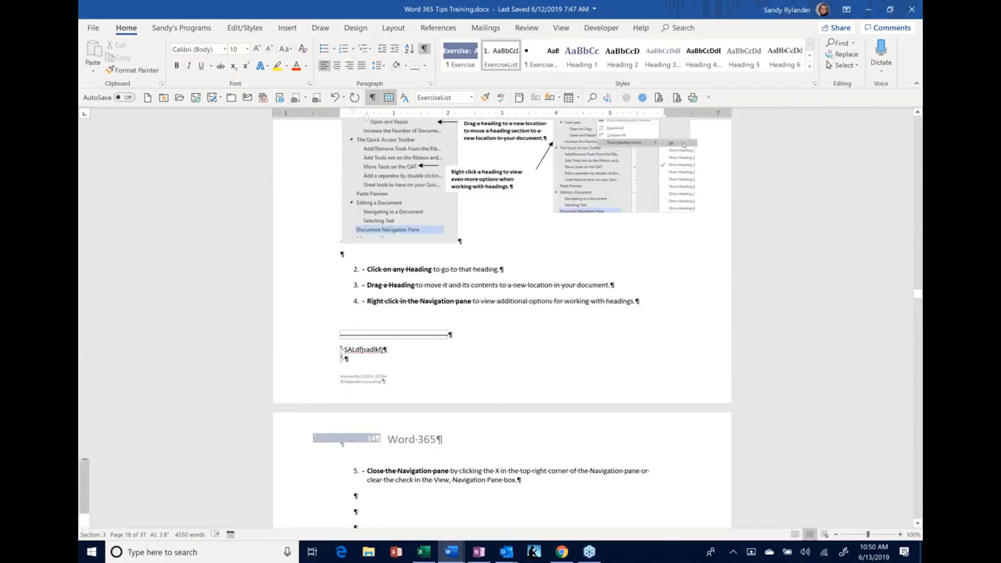
scroll(501, 312, "up", 7)
scroll(305, 222, "up", 1)
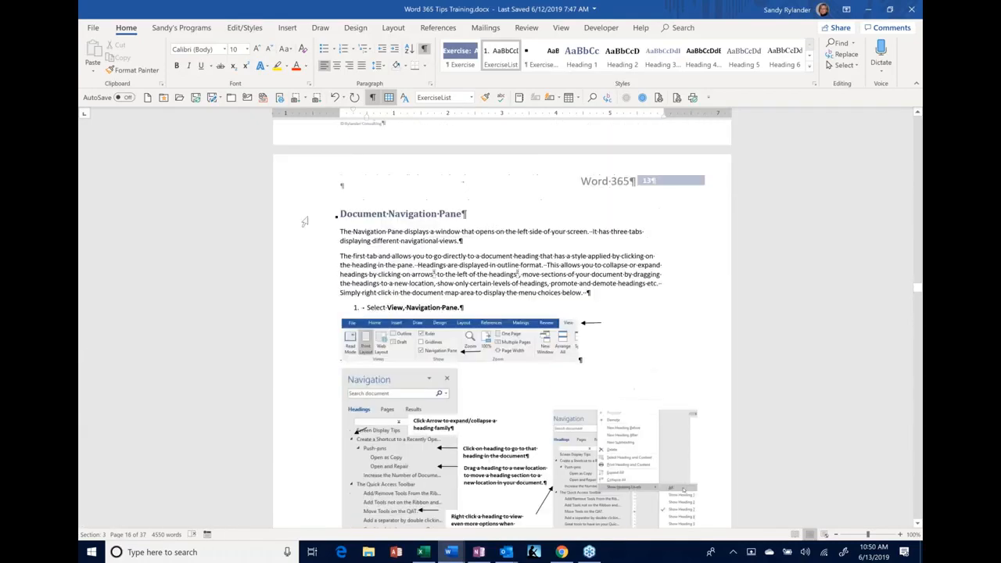
left_click(305, 222)
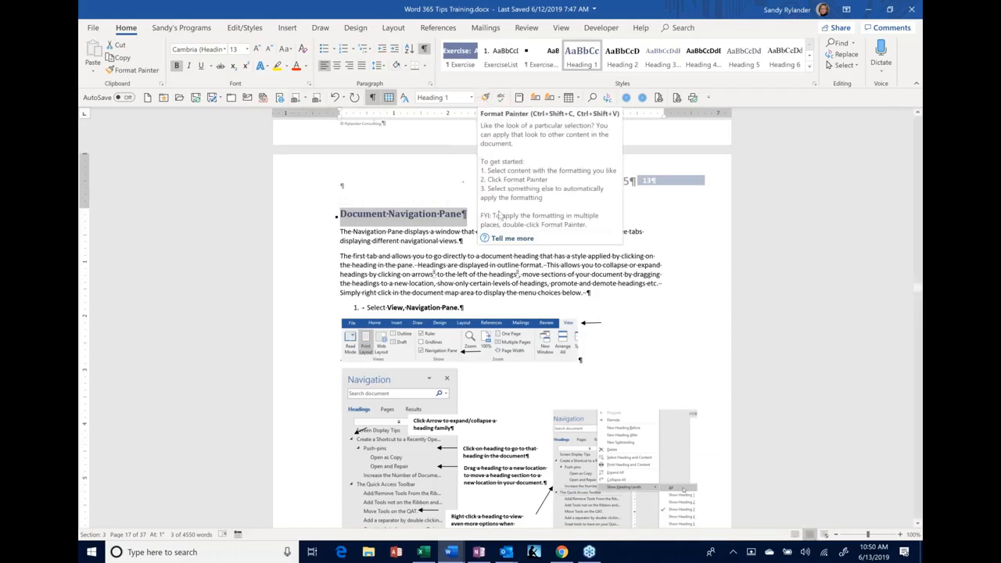
left_click(504, 221)
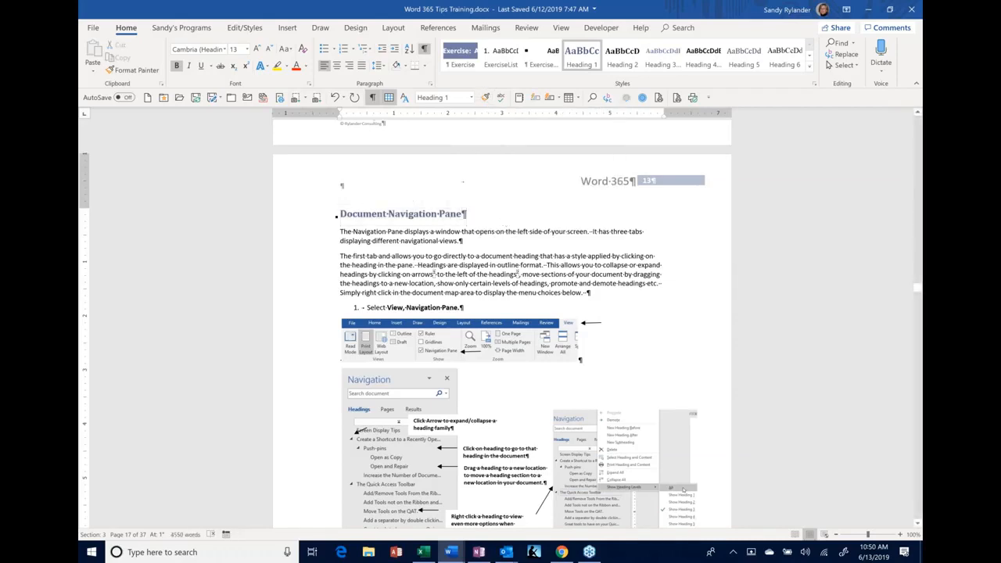
left_click(313, 218)
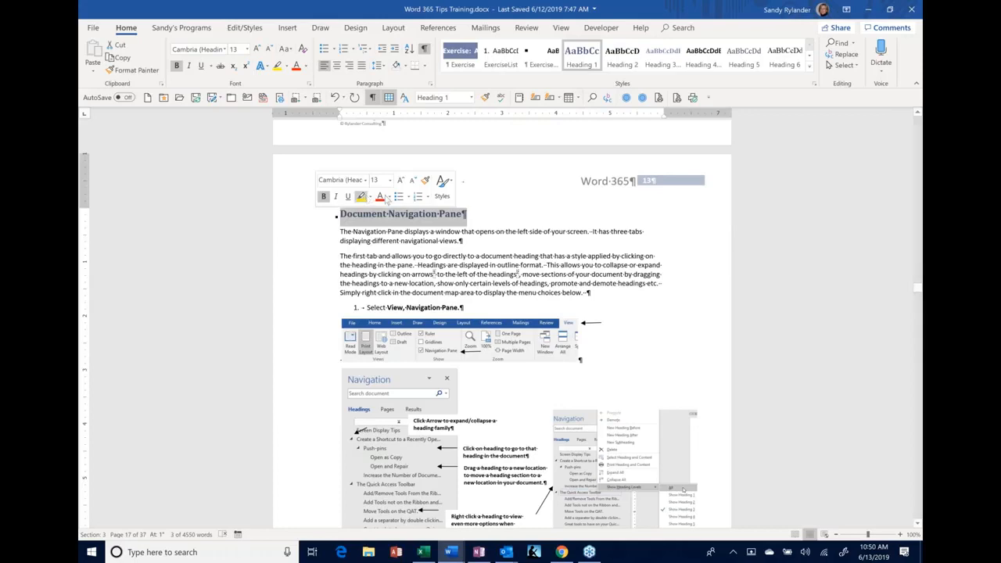
left_click(425, 182)
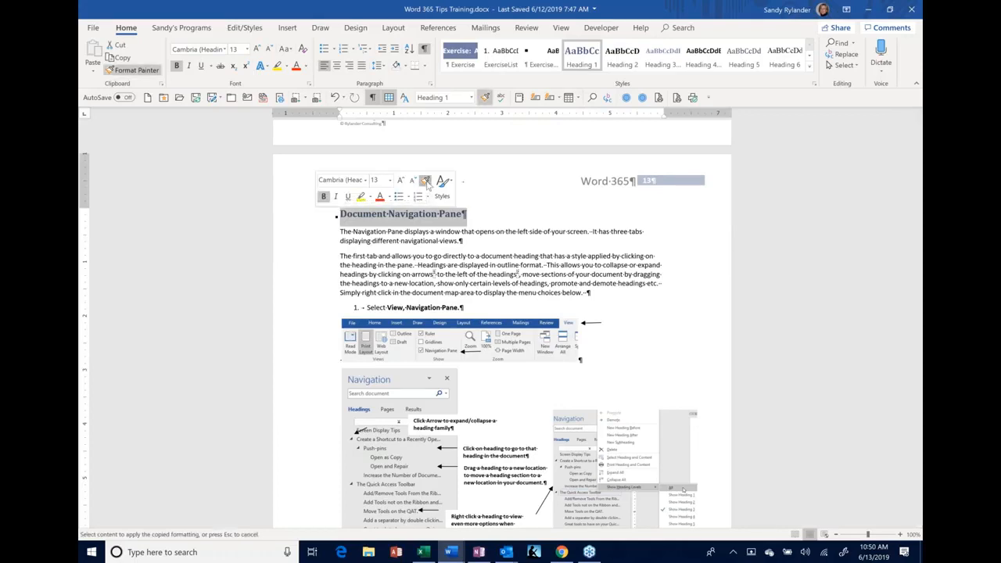
scroll(325, 290, "down", 10)
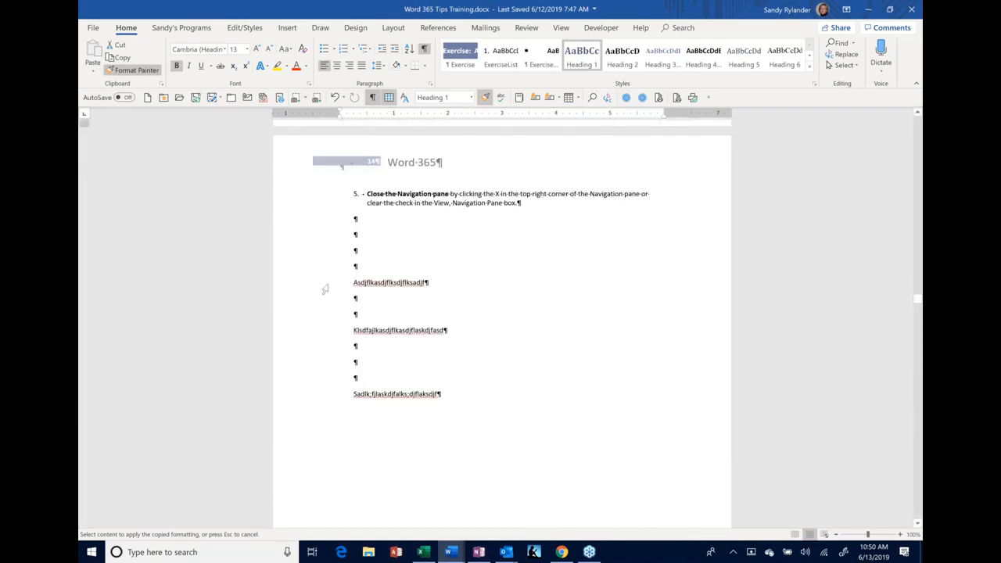
left_click(326, 286)
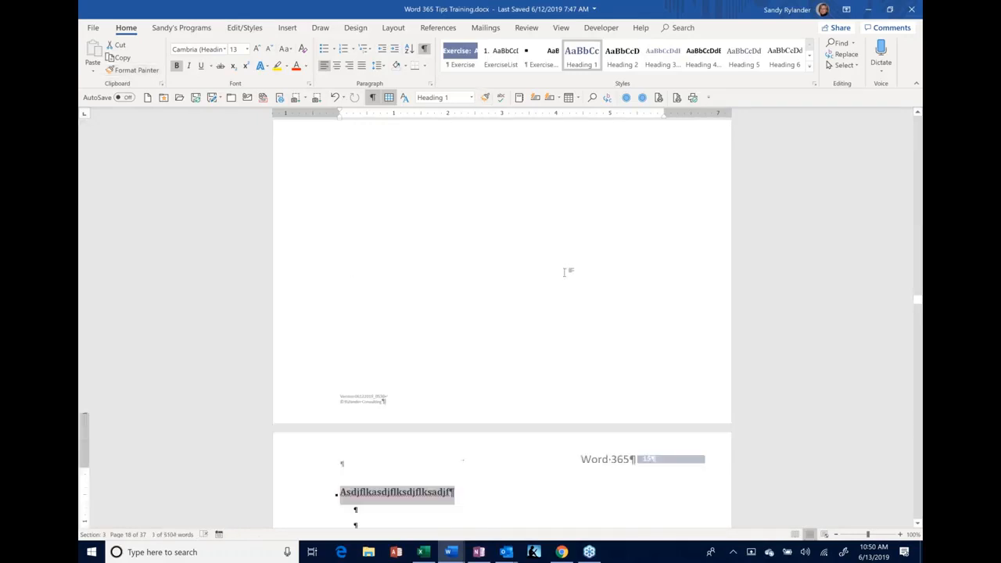
Step: Use a locked Format Painter to copy the heading formatting onto both the "Klsdfajlkasdjflkasdjflaskdjfasd" and "Sadlk;fjlaskdjfalks;djflaksdjf" lines, and turn it off
scroll(563, 272, "down", 5)
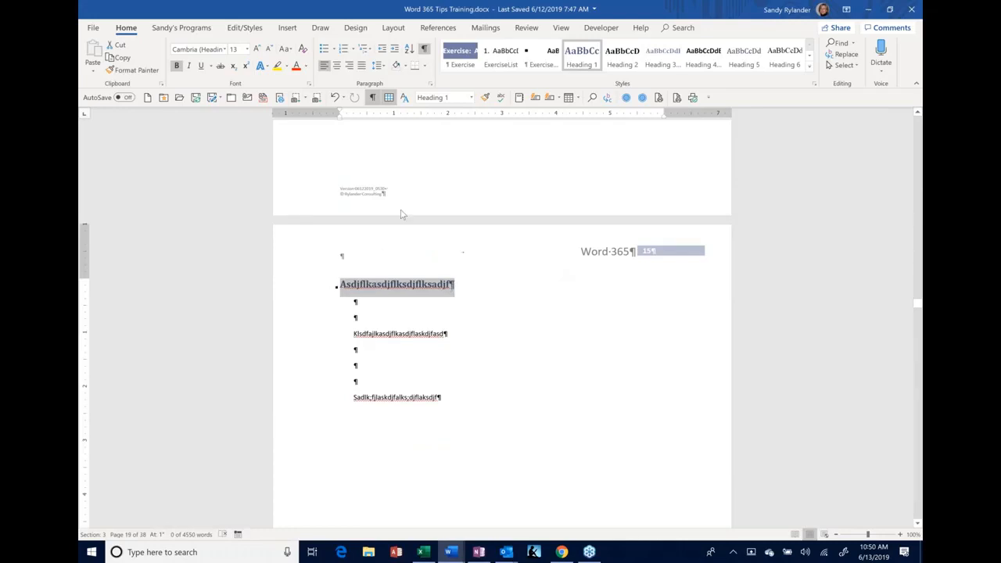
left_click(486, 98)
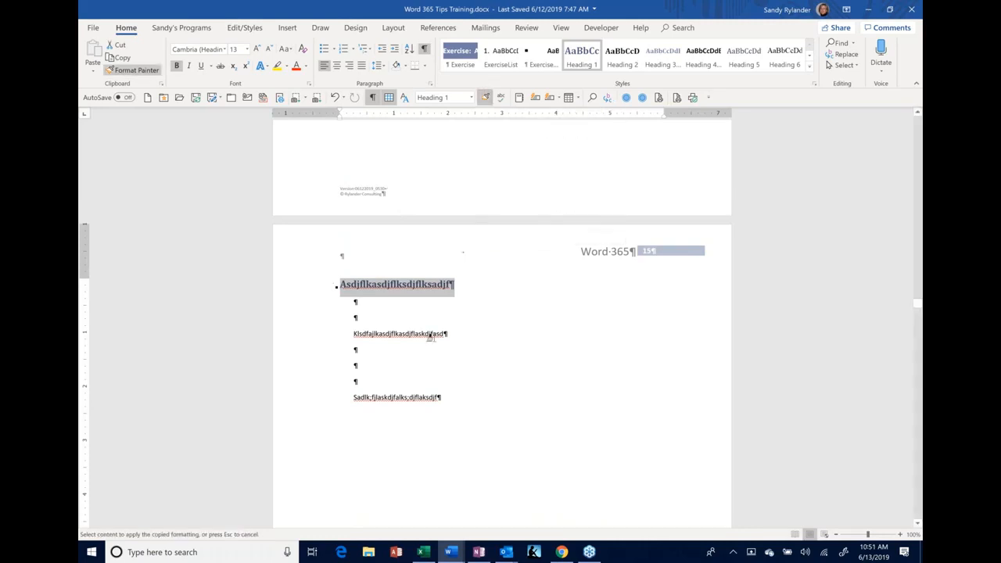
left_click(335, 340)
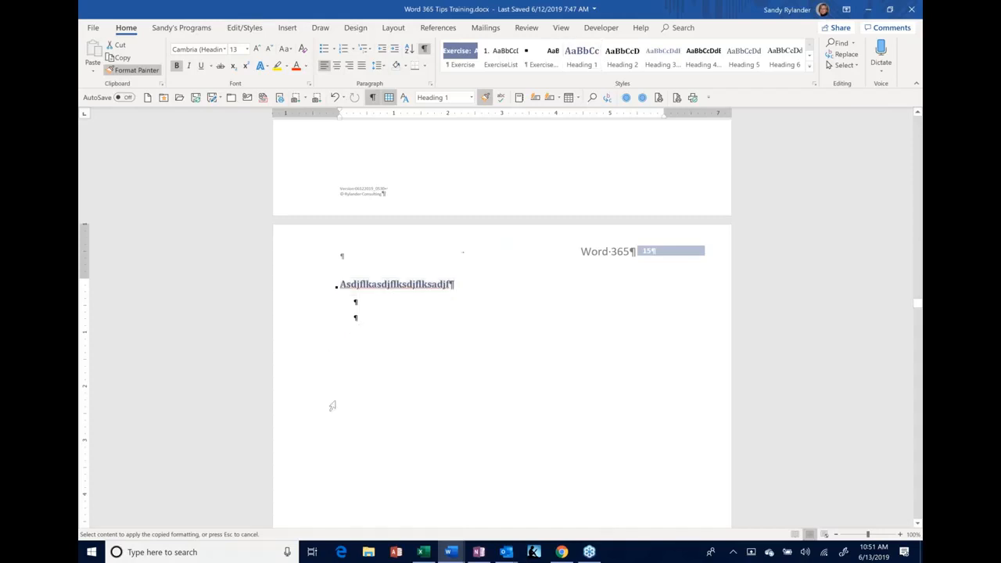
scroll(336, 397, "down", 1)
scroll(337, 390, "up", 7)
scroll(324, 445, "down", 5)
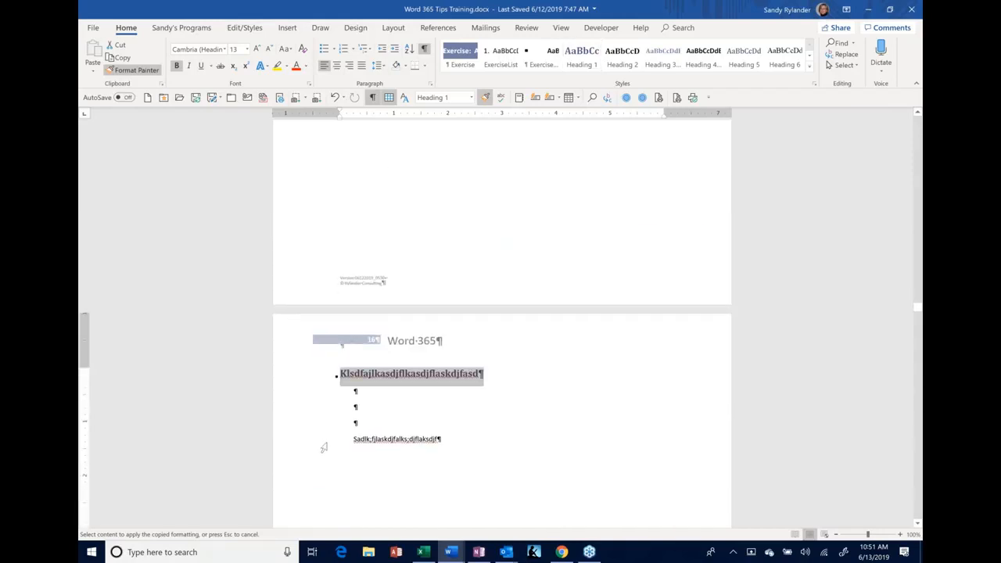
scroll(329, 429, "down", 5)
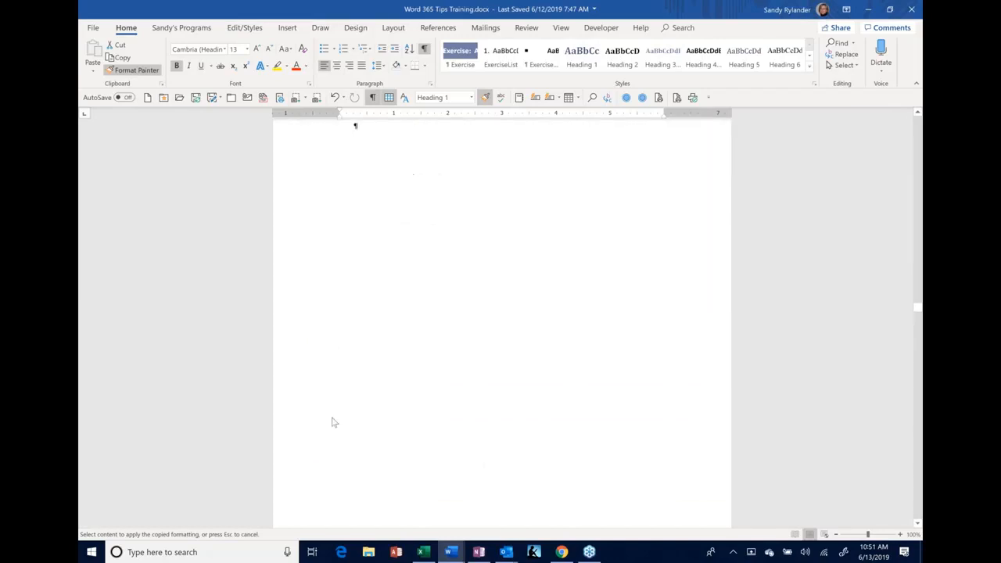
scroll(331, 423, "down", 3)
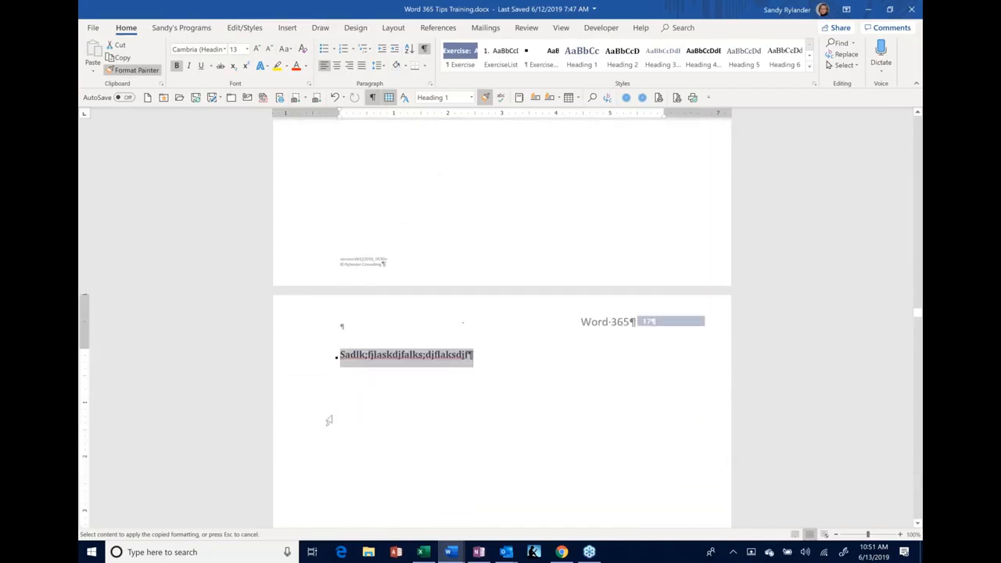
scroll(328, 417, "up", 2)
scroll(332, 417, "down", 5)
scroll(333, 418, "up", 6)
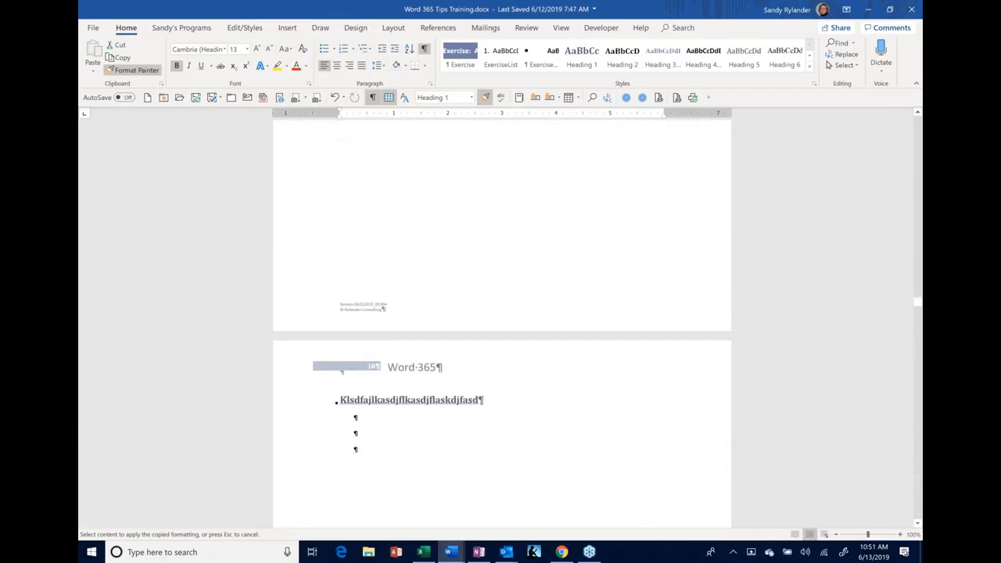
scroll(330, 416, "down", 8)
scroll(344, 391, "up", 3)
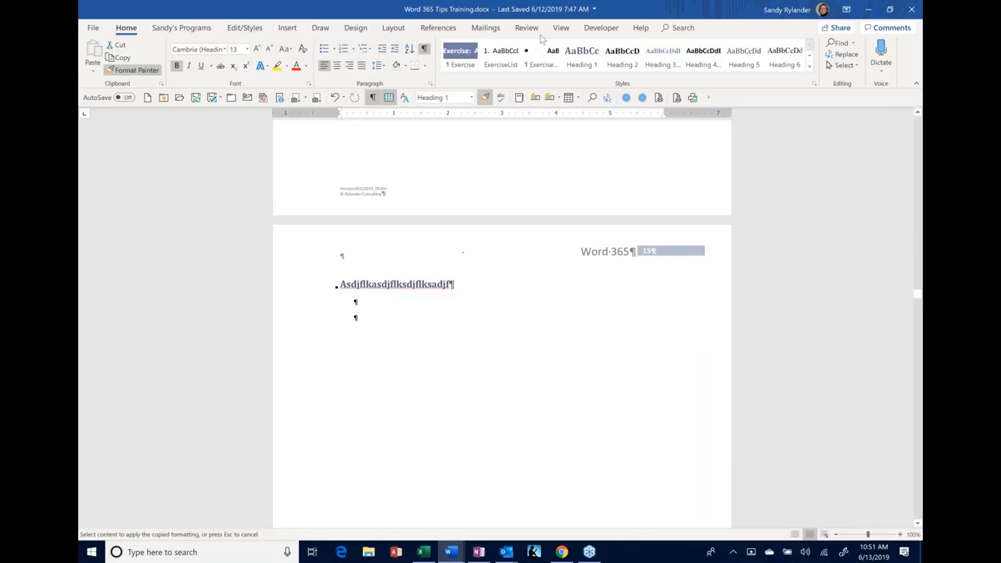
key("Escape")
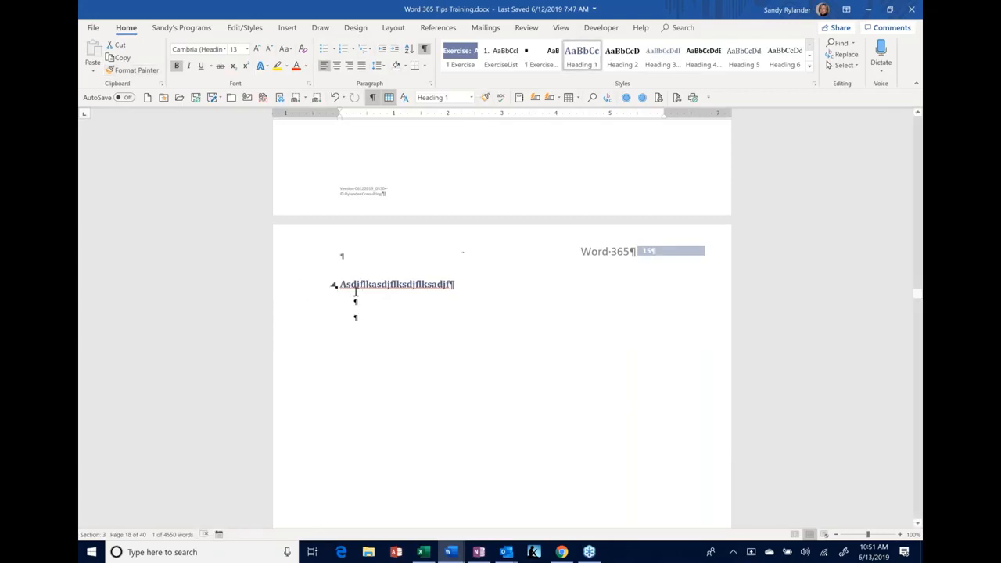
Step: Center the "Asdjflkasdjflksdjflksadjf" heading on its page
left_click(329, 300)
left_click(336, 65)
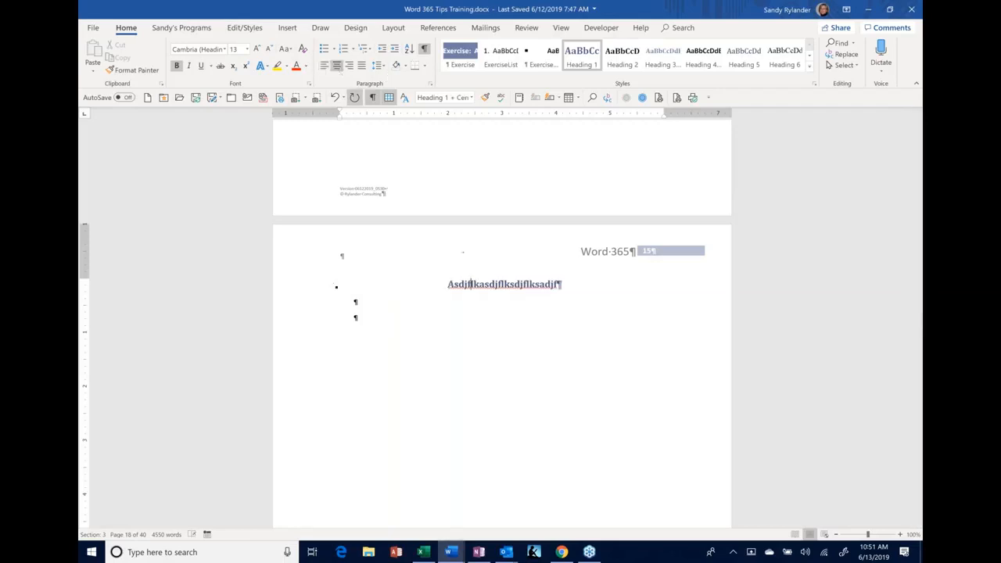
left_click(450, 284)
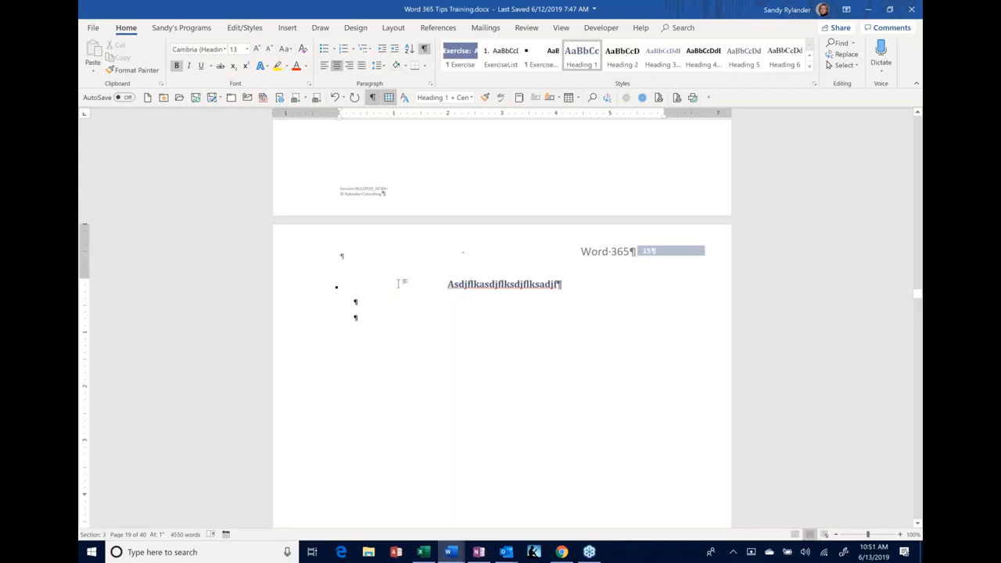
Step: Enter the text "adfasdfasdfsadfasdf" in the second empty paragraph below the centered heading
left_click(357, 317)
type("adfasdfsadfasdf")
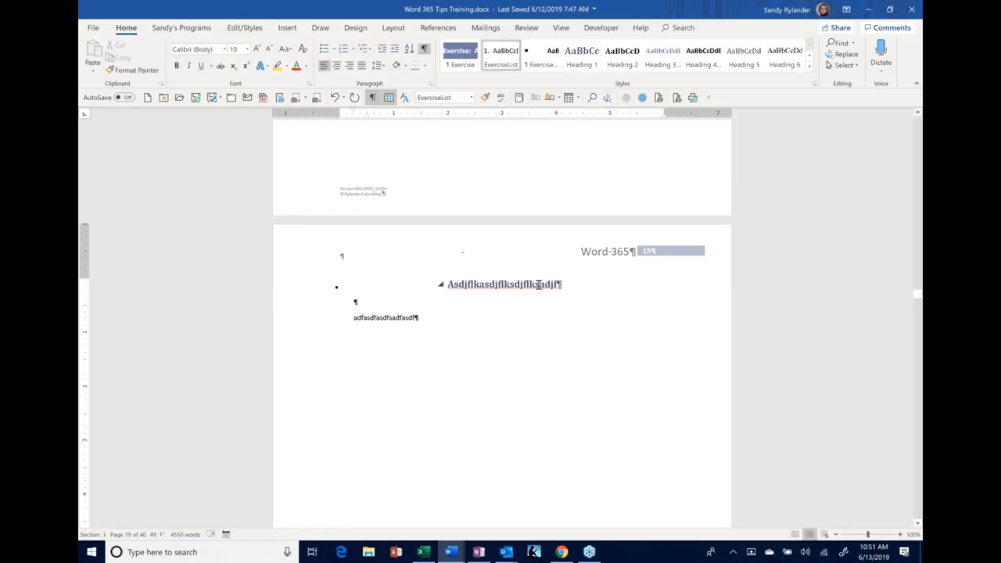
Step: Copy only the character formatting from part of the centered heading, without its paragraph mark, onto the "adfasdfasdfsadfasdf" line with Format Painter
left_click(553, 283)
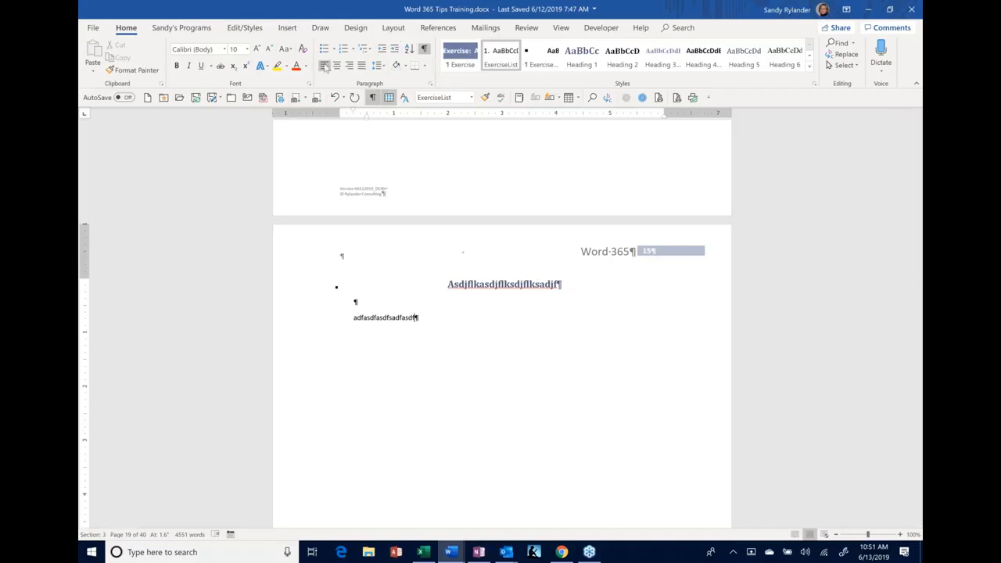
double_click(569, 284)
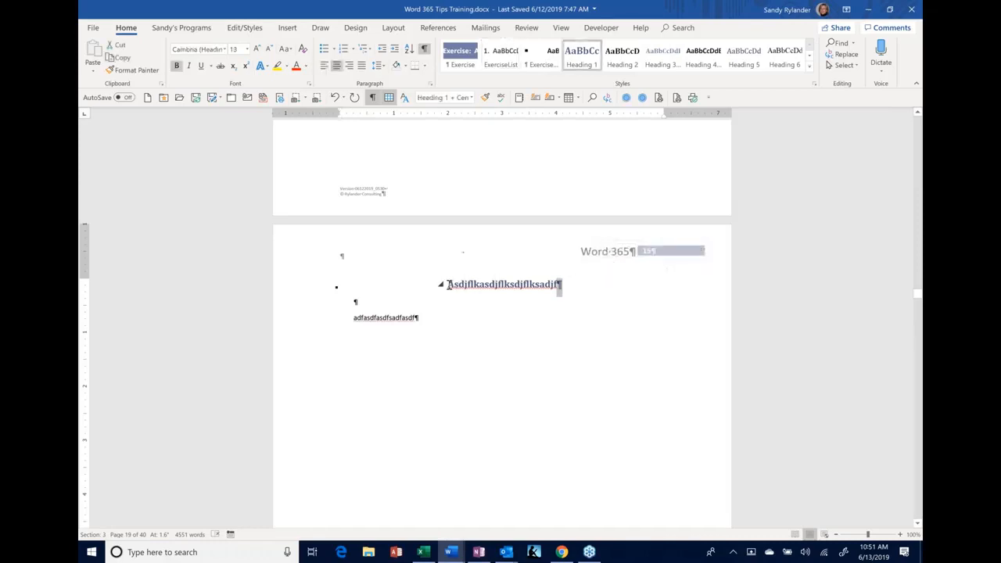
left_click_drag(449, 284, 514, 285)
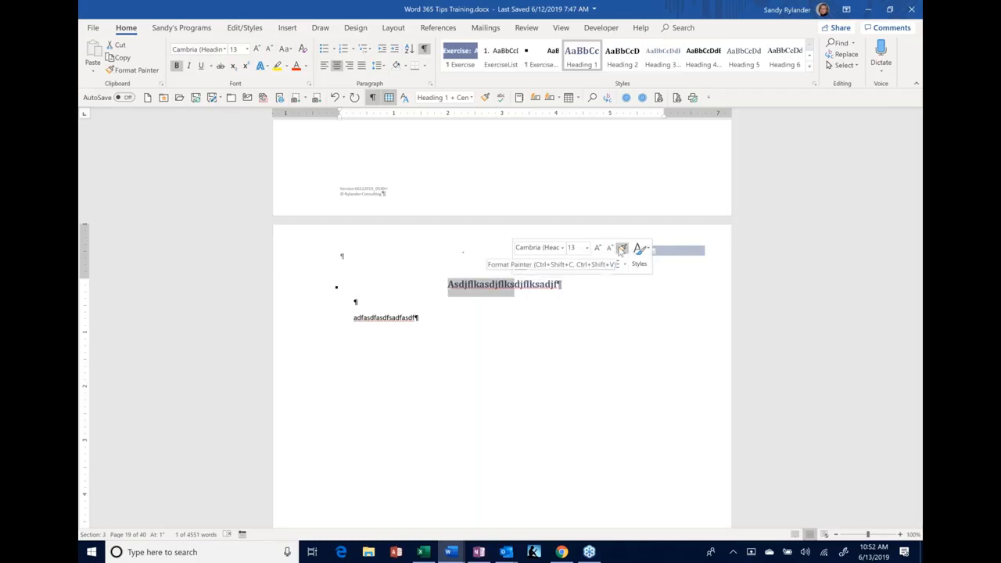
left_click(622, 249)
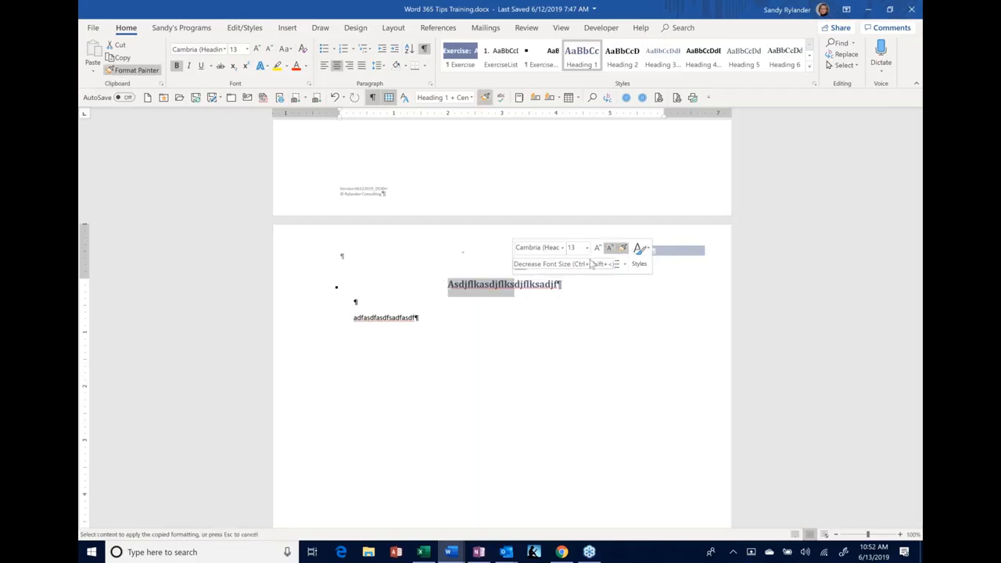
left_click(335, 319)
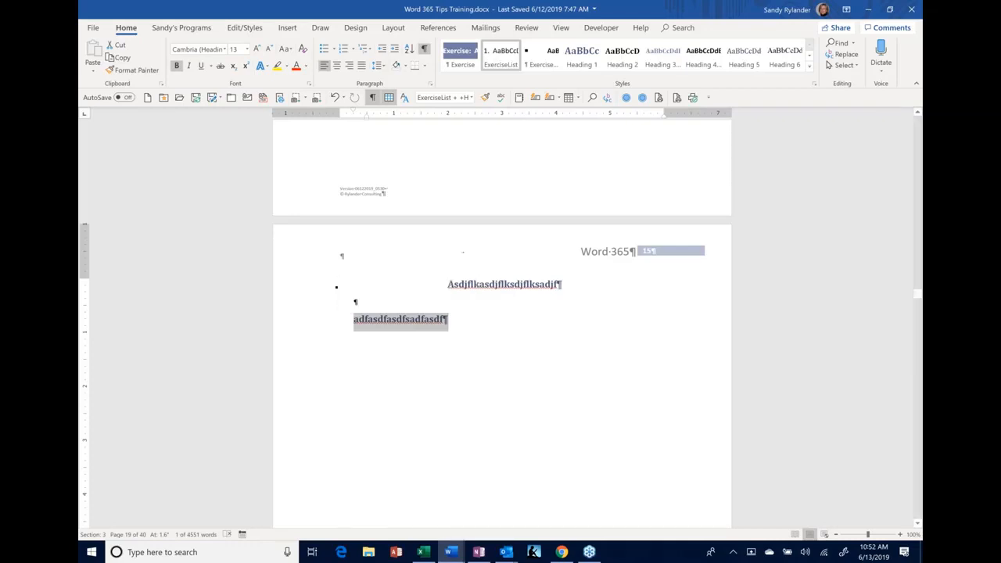
Step: Copy the centered heading's full formatting, including its paragraph mark, onto the "adfasdfasdfsadfasdf" line with Format Painter
left_click(354, 302)
left_click(313, 291)
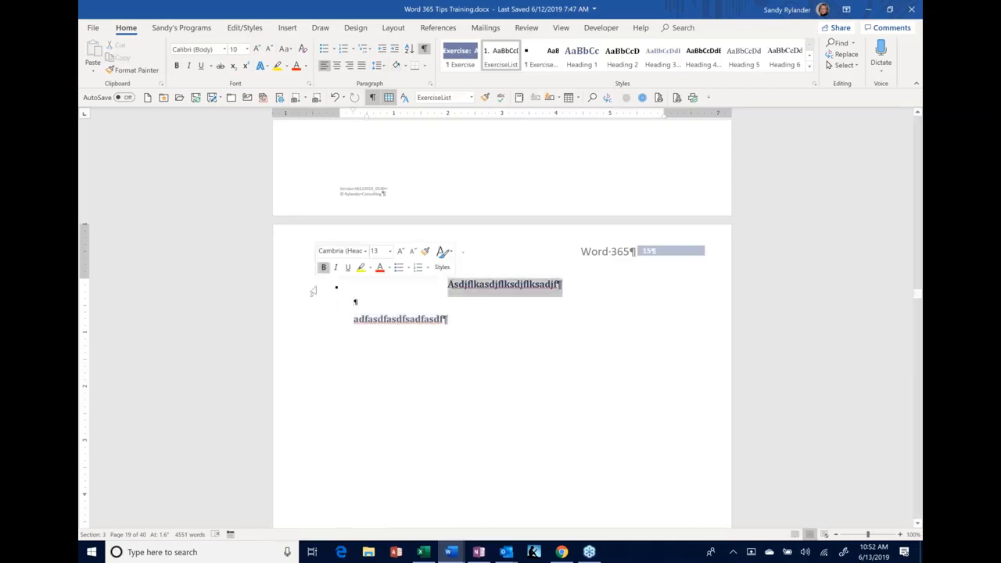
left_click(424, 252)
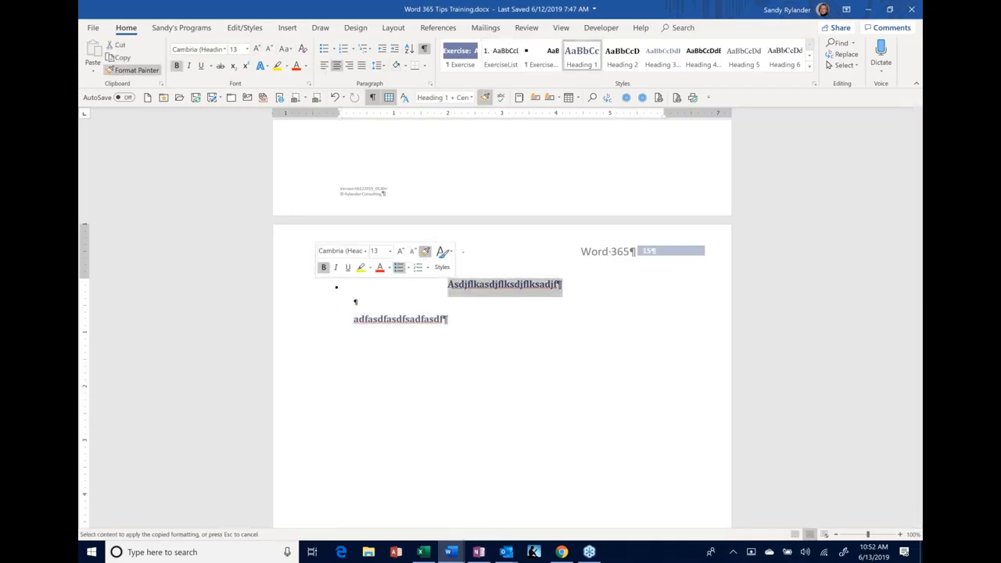
left_click(286, 328)
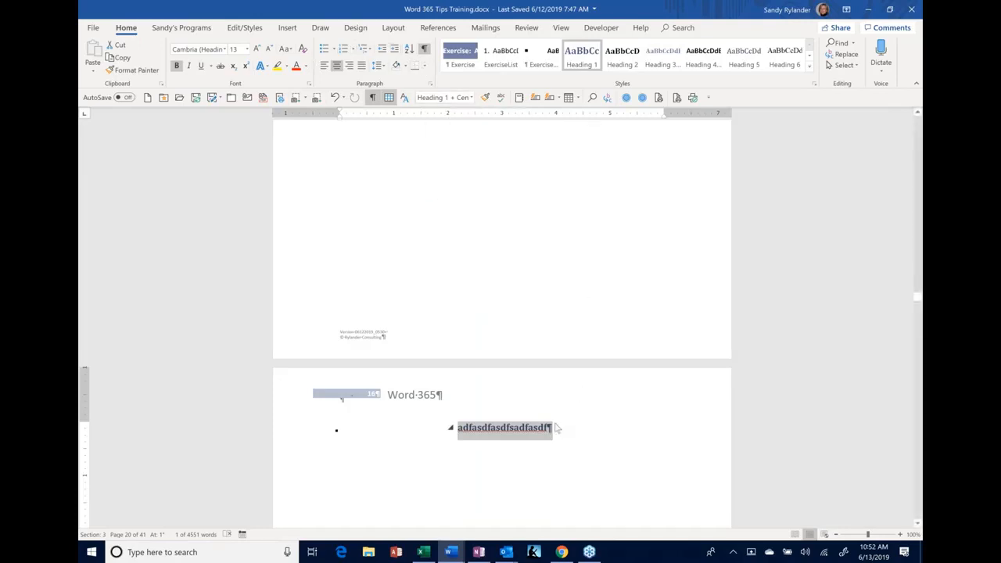
Step: Open the Editor to check the document's spelling and grammar results
scroll(554, 405, "up", 7)
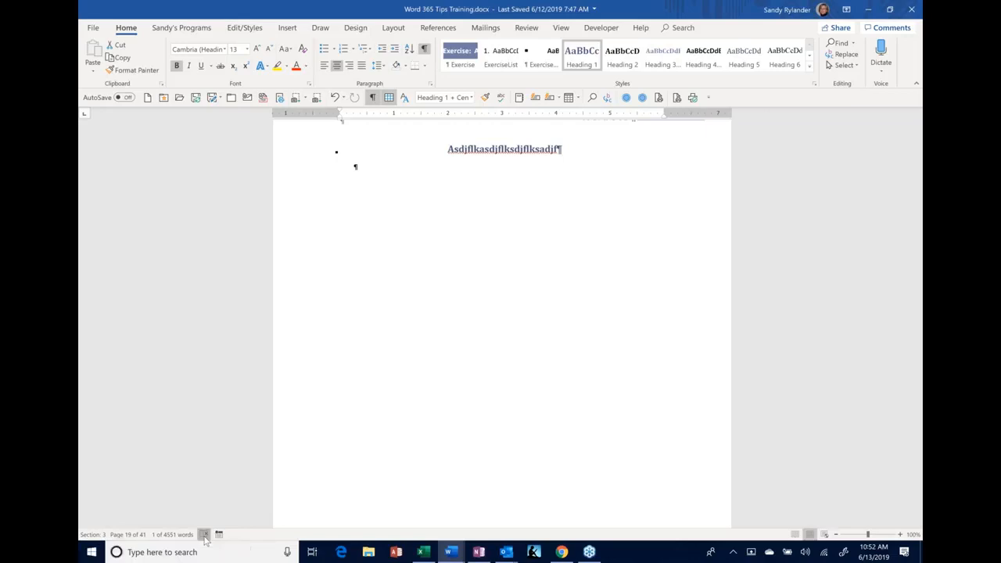
left_click(204, 535)
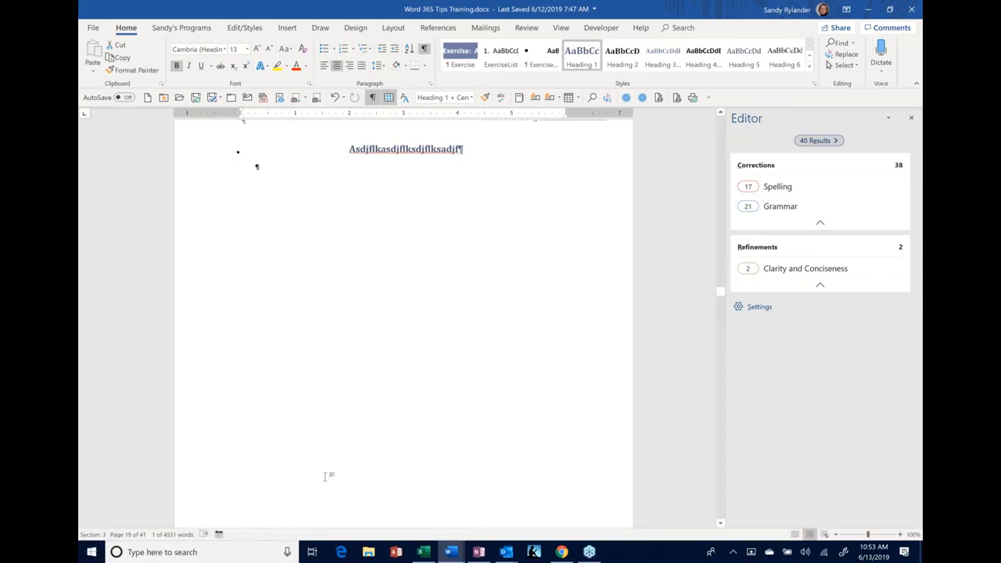
scroll(327, 475, "up", 3)
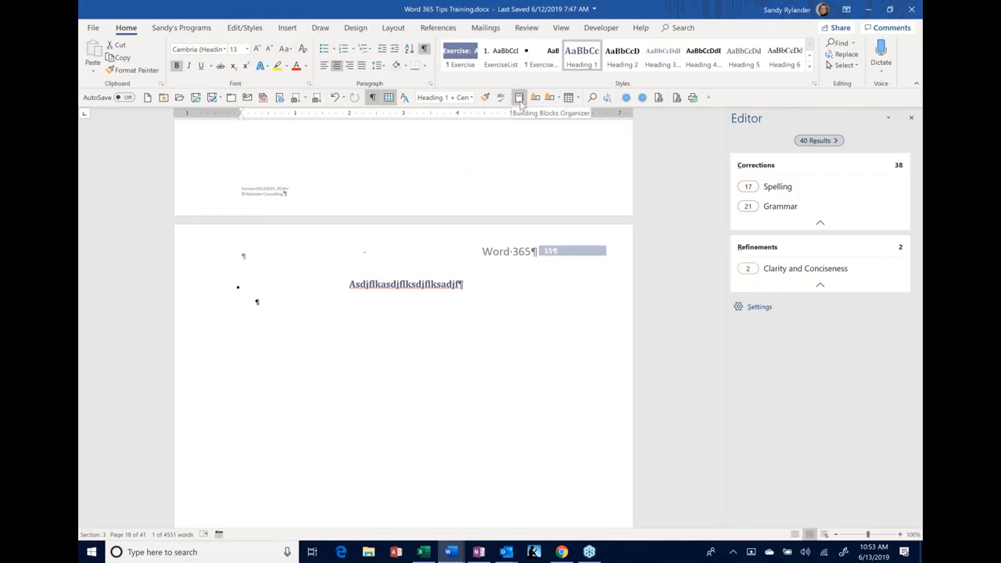
Step: Add two more empty paragraphs below the centered "Asdjflkasdjflksdjflksadjf" heading
left_click(255, 301)
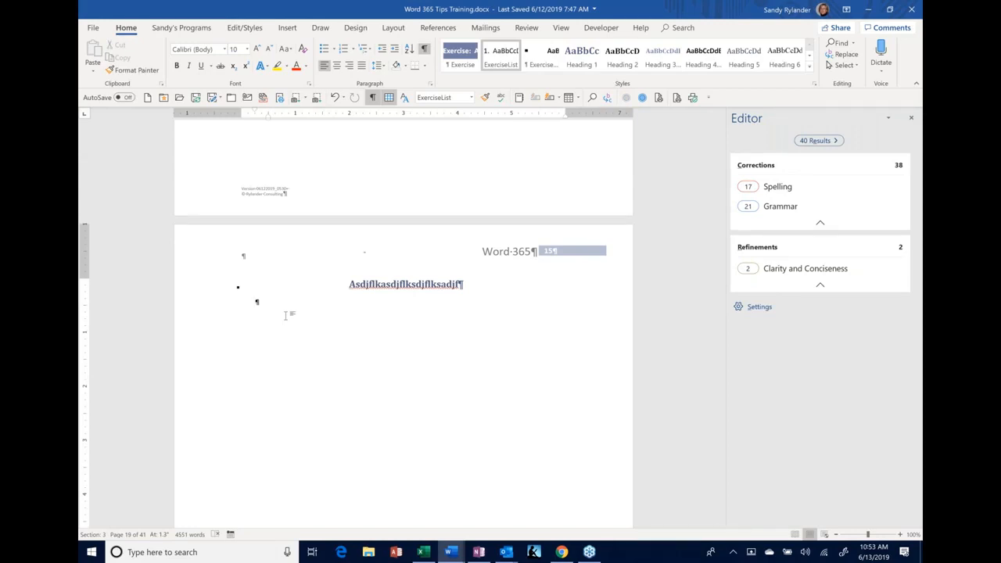
key("Return")
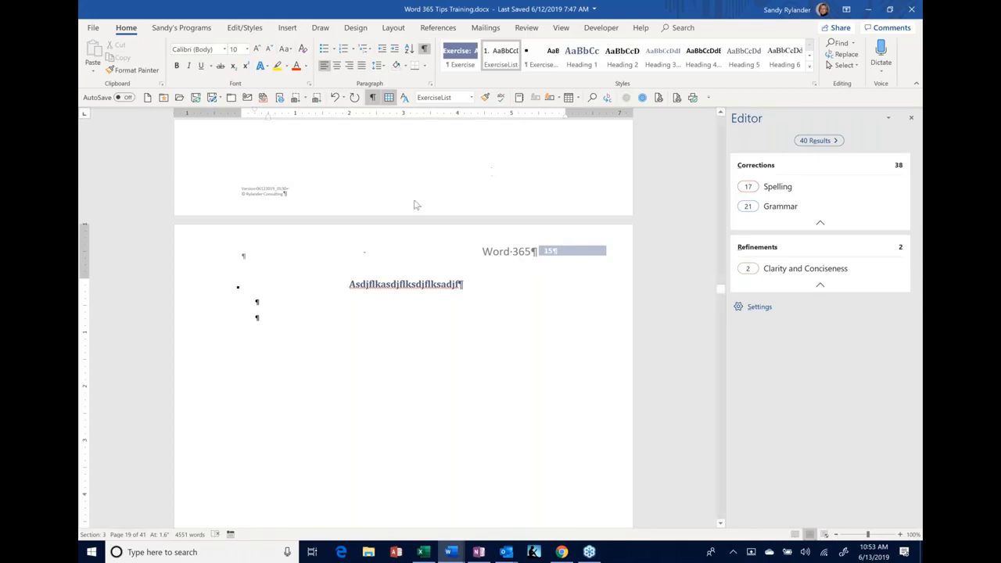
key("Return")
Step: Look over the gallery of insertable shapes and the drawing tools without adding anything to the document
left_click(287, 29)
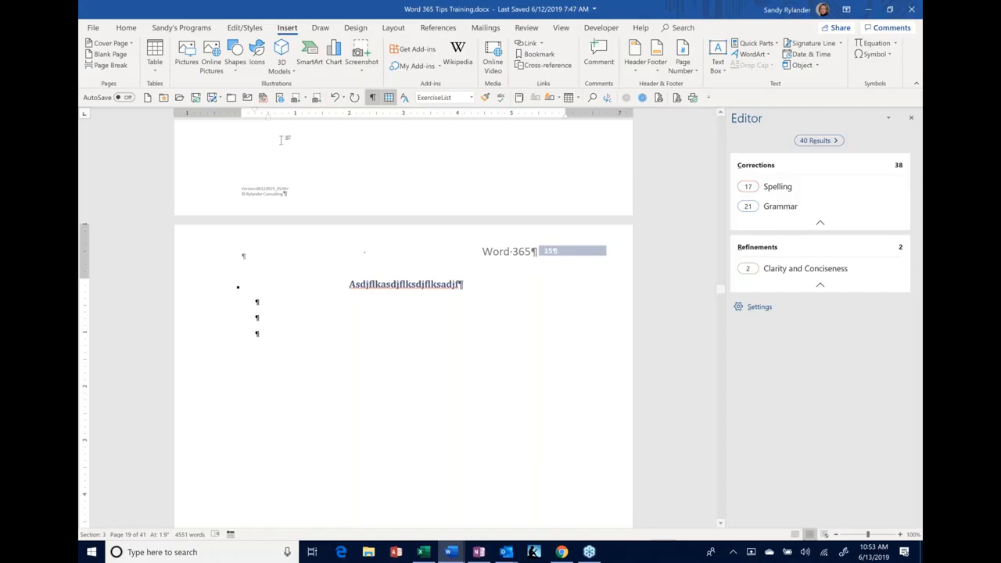
left_click(237, 56)
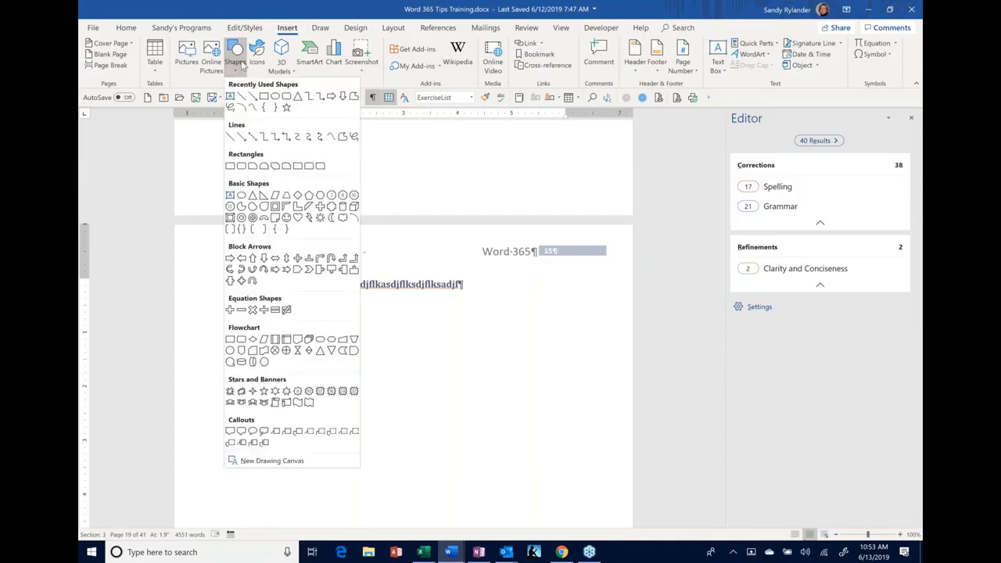
left_click(430, 186)
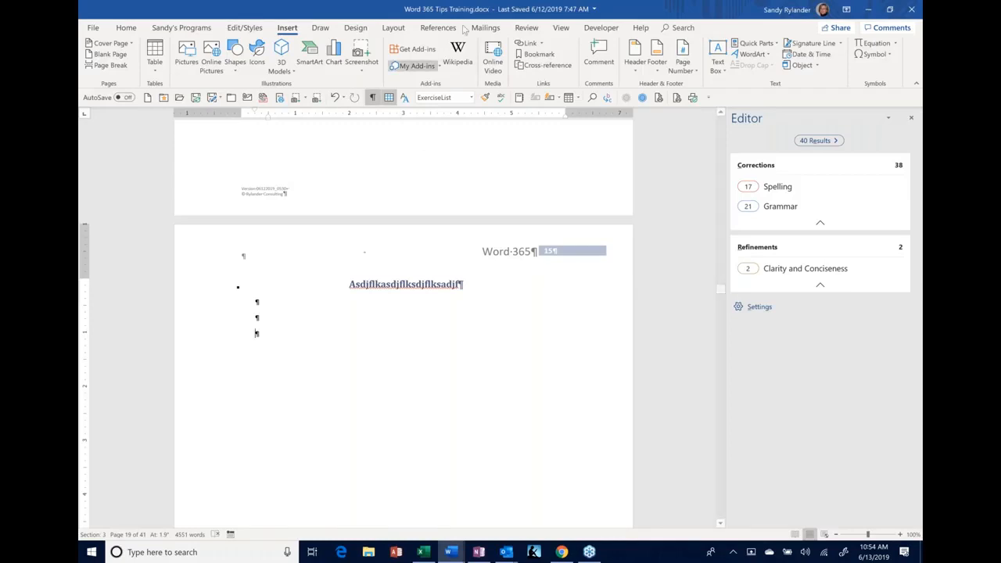
left_click(329, 35)
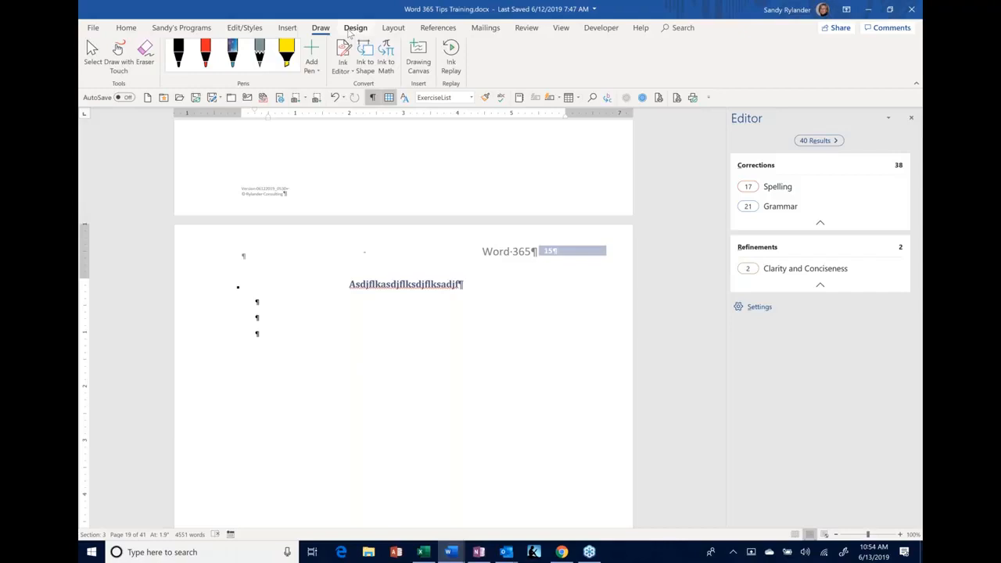
left_click(289, 32)
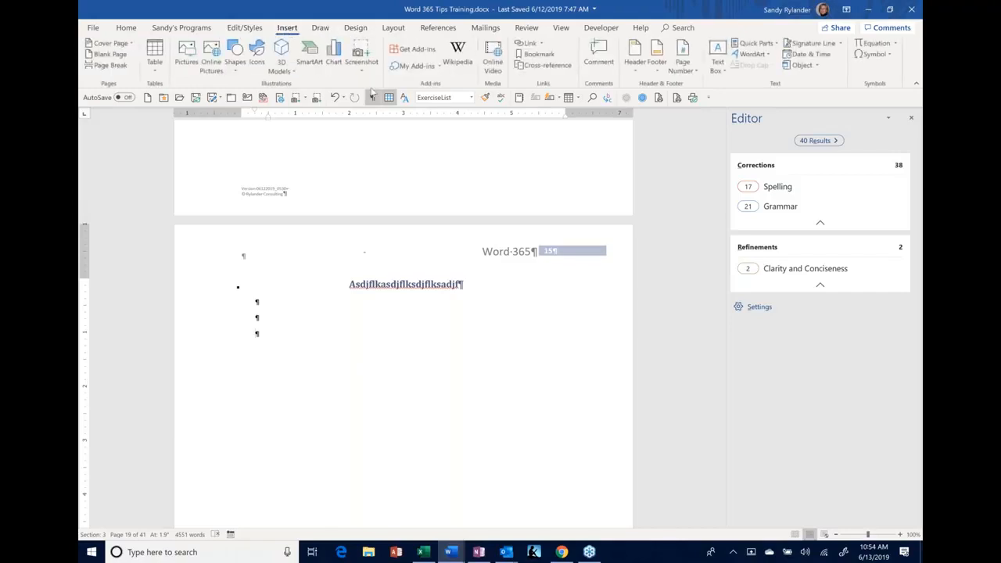
Step: View the chart types and the SmartArt graphic choices, closing both without inserting anything
left_click(332, 56)
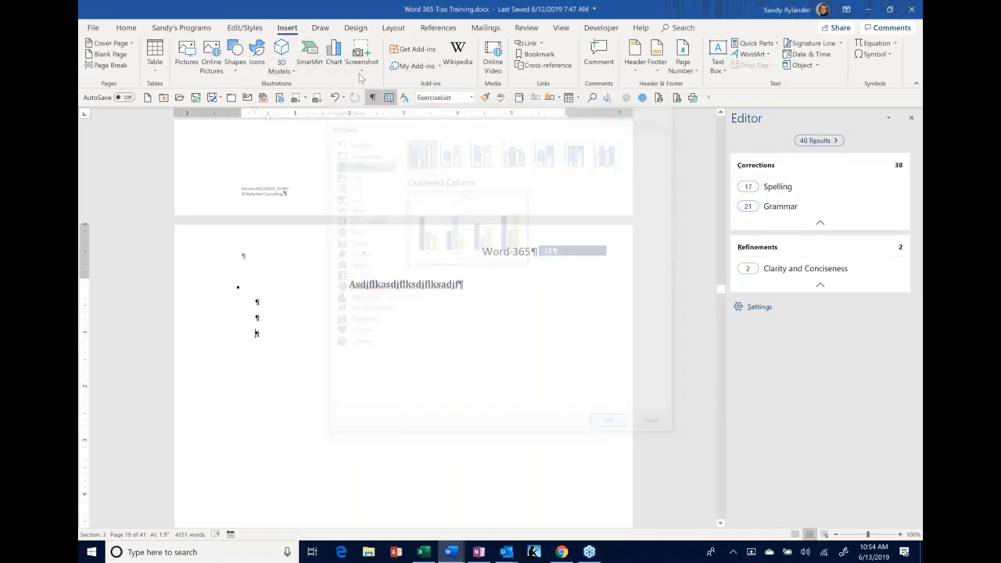
left_click(310, 56)
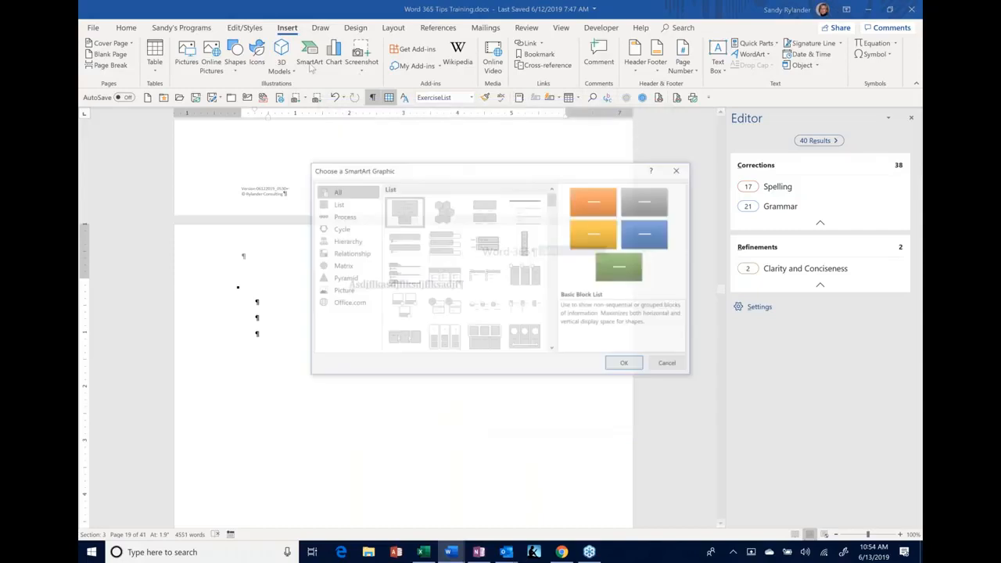
left_click(670, 369)
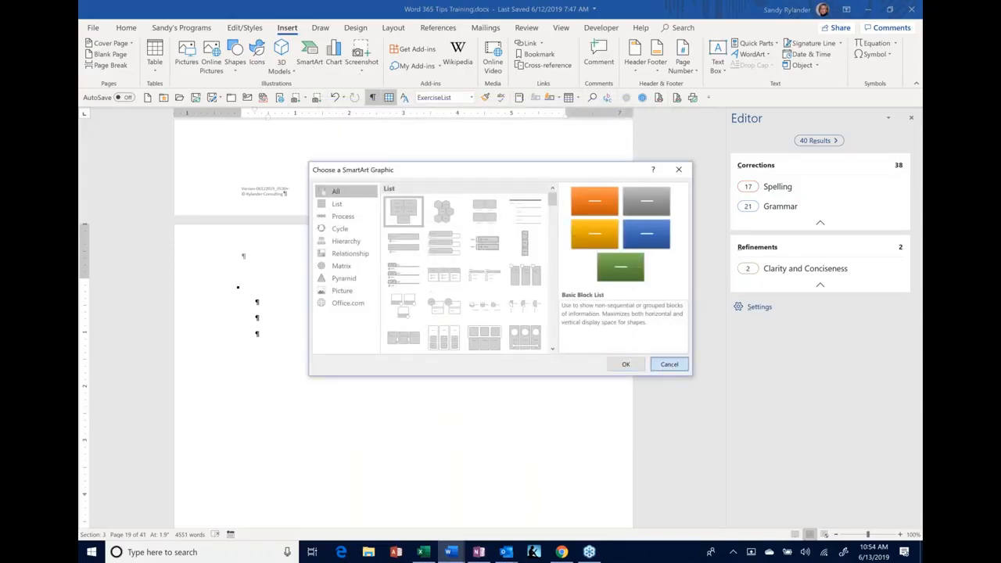
type("ch")
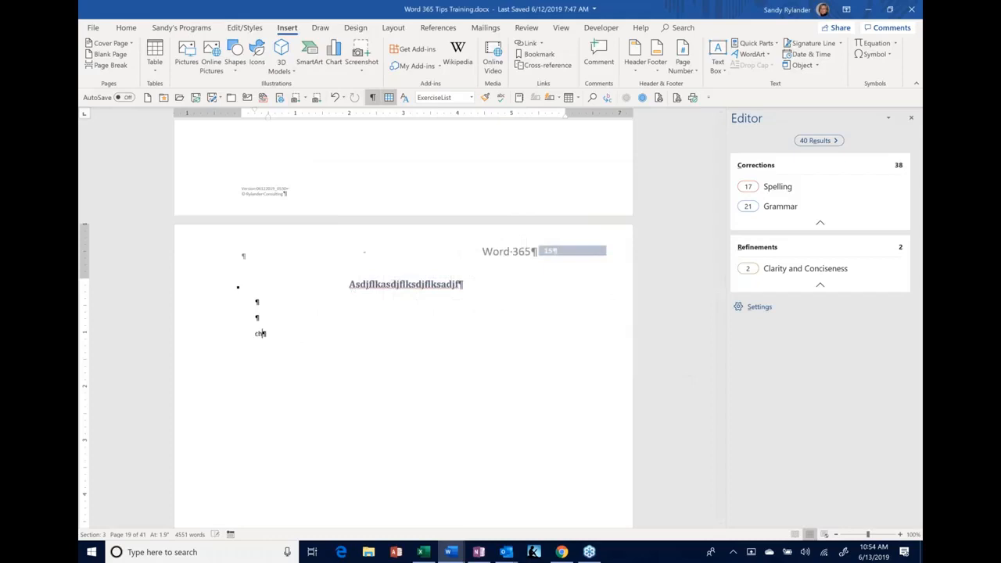
type("eckbo")
key("BackSpace")
key("BackSpace")
key("BackSpace")
key("BackSpace")
key("BackSpace")
key("BackSpace")
key("BackSpace")
Step: Open the icon library and look through its categories from Accessibility down to Weather and seasons and back up to Business
left_click(250, 64)
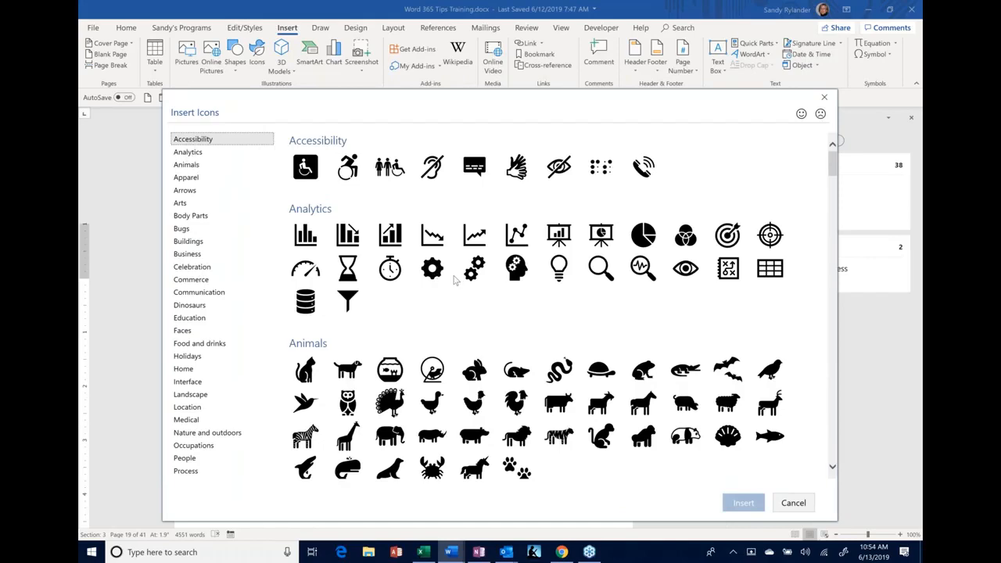
scroll(455, 277, "down", 5)
scroll(455, 280, "down", 6)
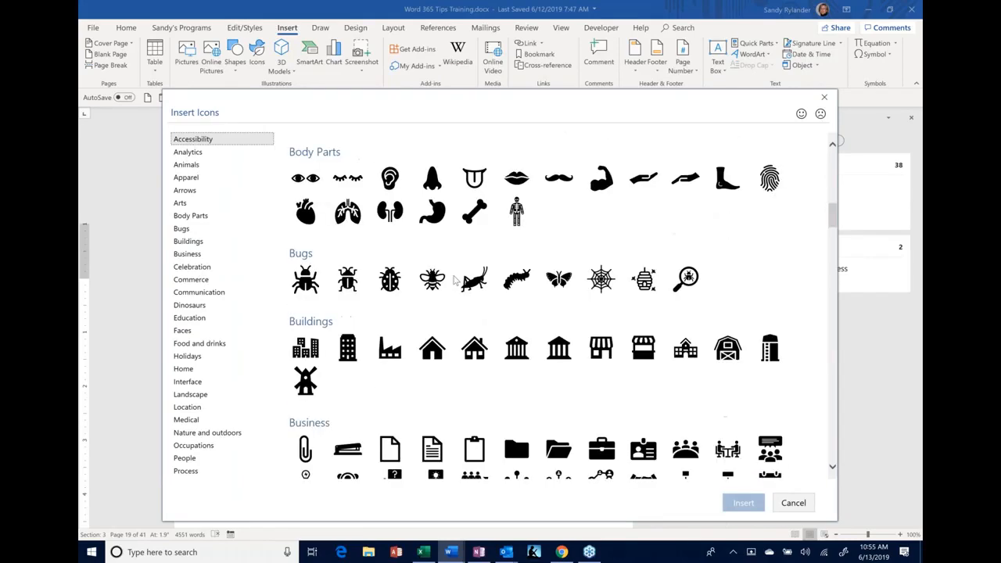
scroll(455, 280, "down", 5)
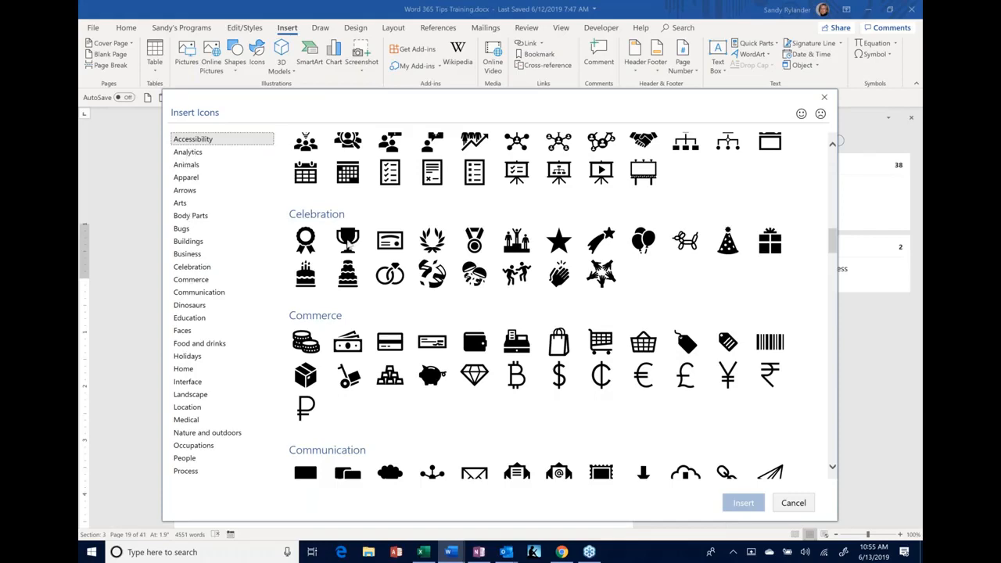
scroll(350, 243, "down", 5)
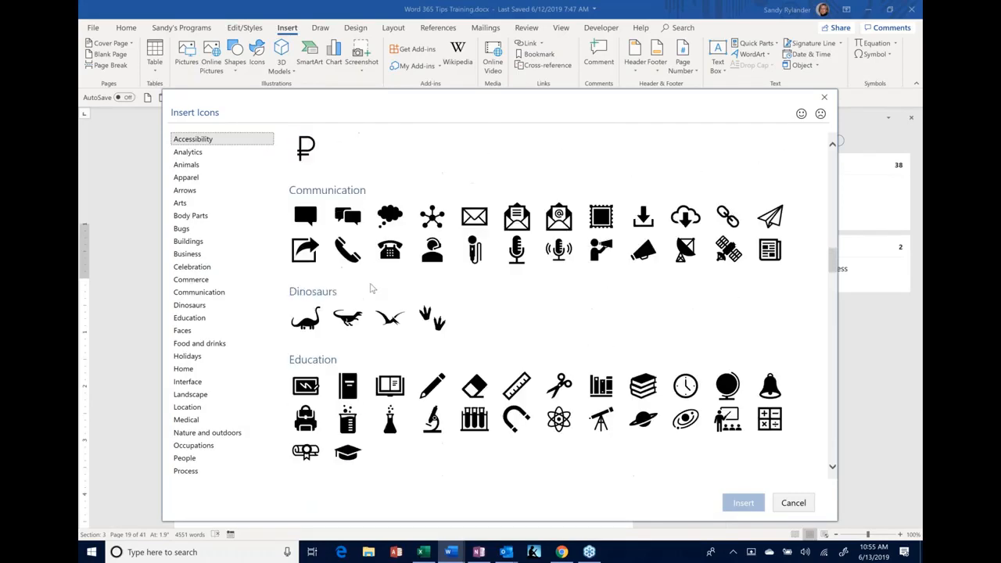
scroll(371, 288, "down", 2)
scroll(372, 288, "down", 6)
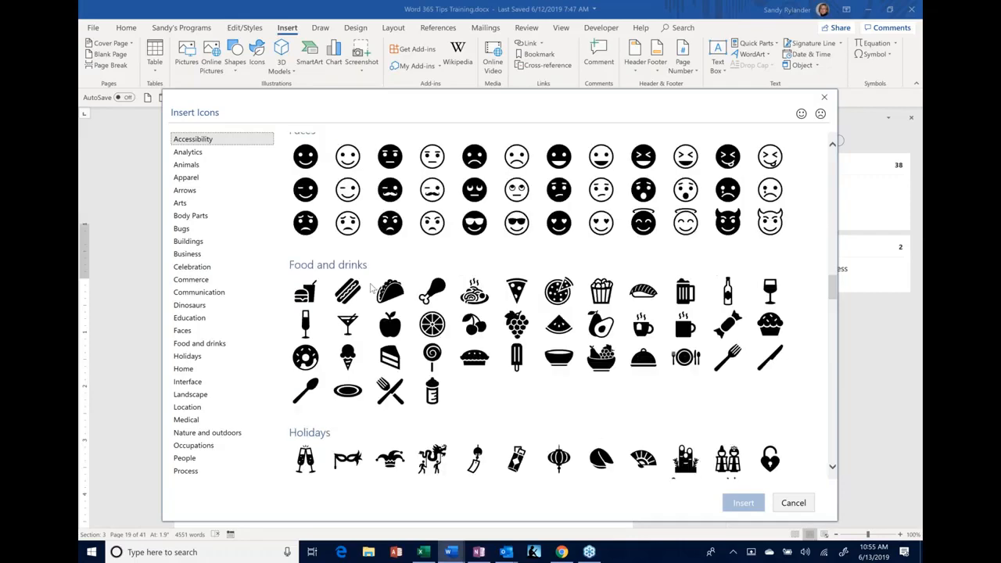
scroll(372, 289, "down", 4)
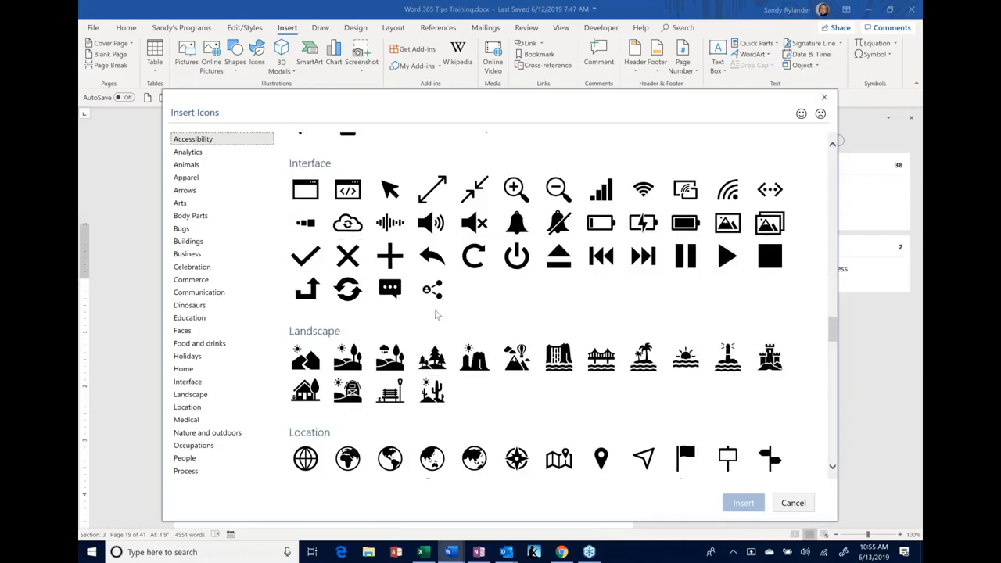
scroll(436, 314, "down", 2)
scroll(349, 215, "down", 8)
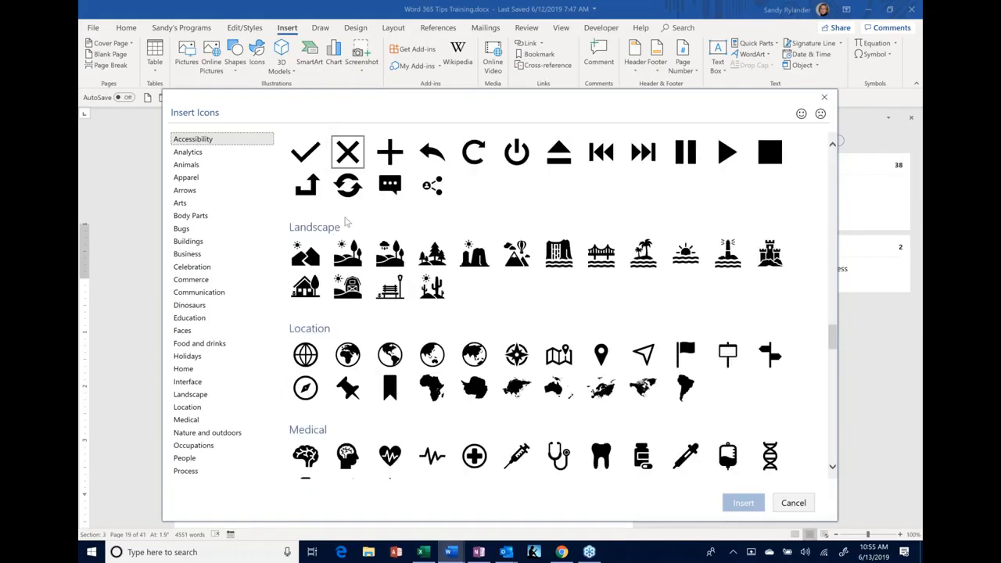
scroll(347, 231, "down", 20)
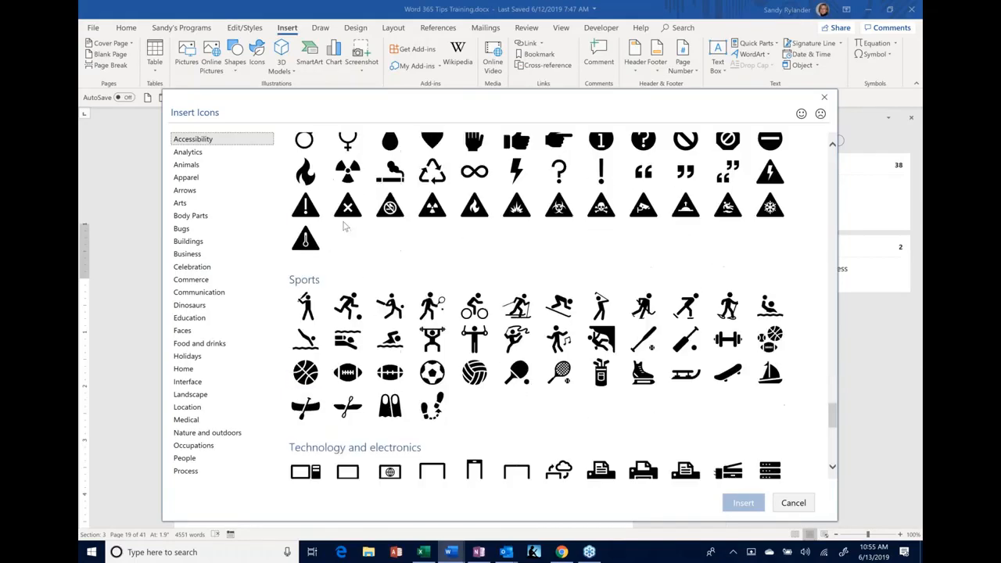
scroll(344, 226, "down", 15)
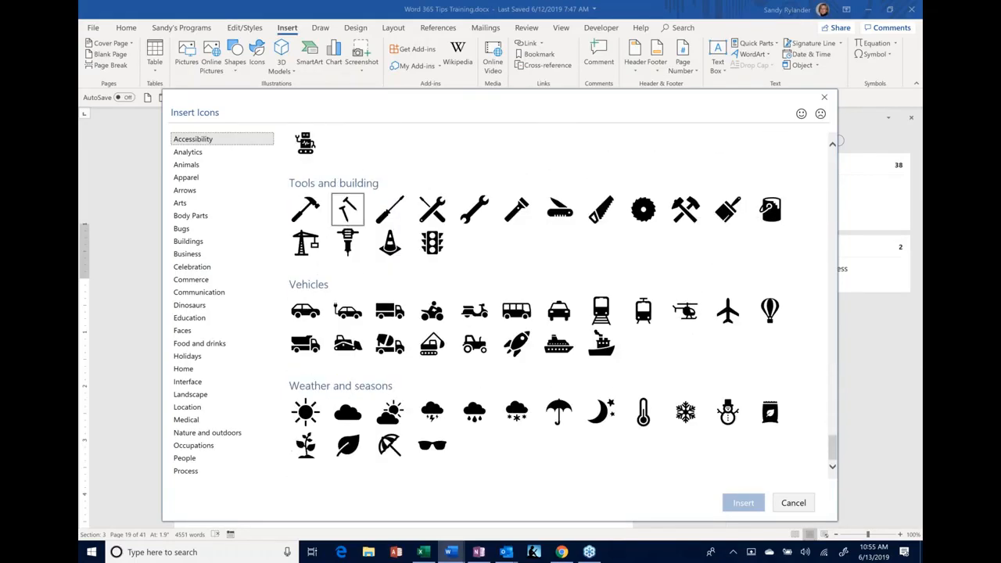
scroll(347, 215, "up", 15)
scroll(347, 235, "up", 10)
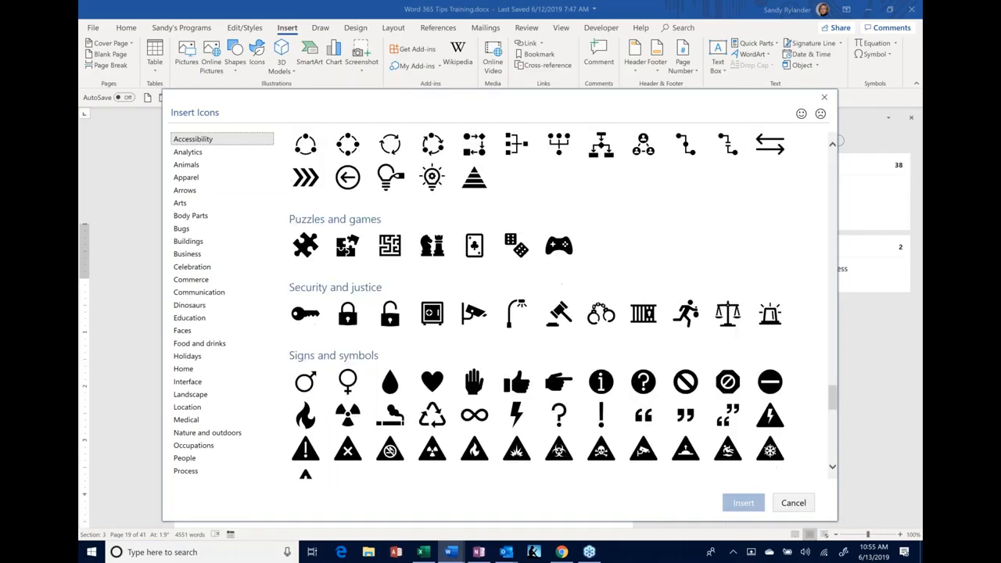
scroll(540, 305, "up", 4)
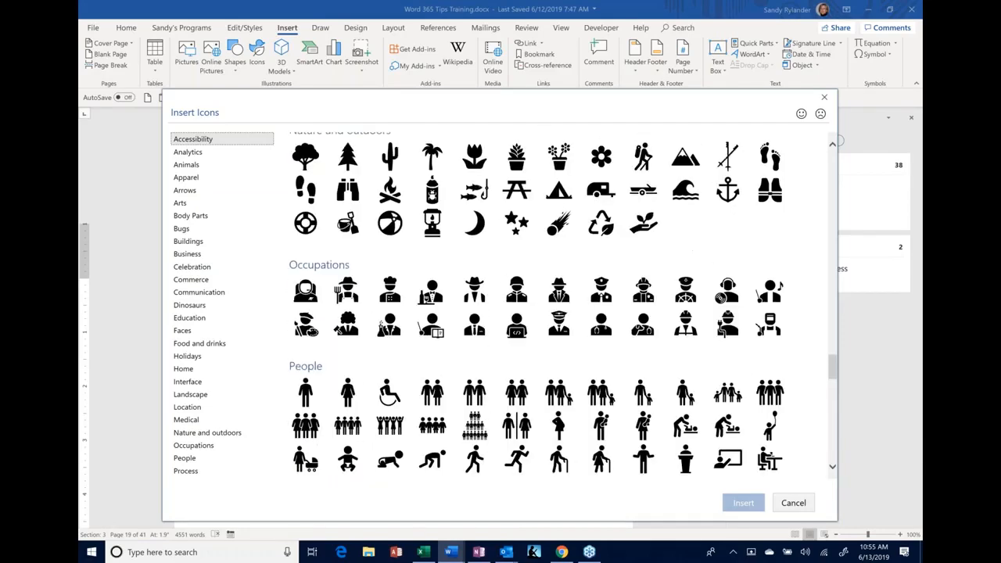
scroll(540, 305, "up", 6)
scroll(563, 305, "up", 1)
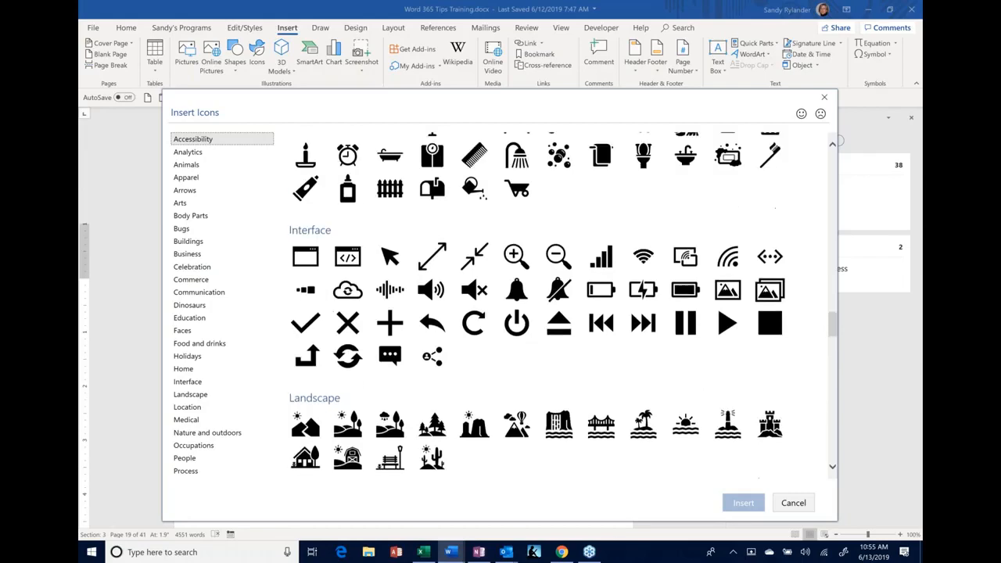
scroll(563, 305, "up", 4)
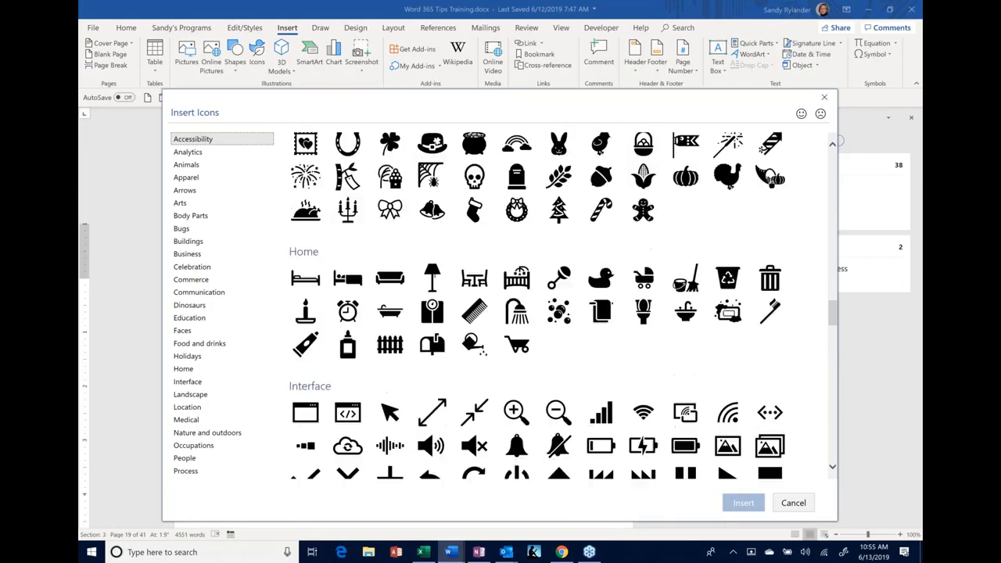
scroll(547, 305, "up", 3)
scroll(547, 305, "up", 4)
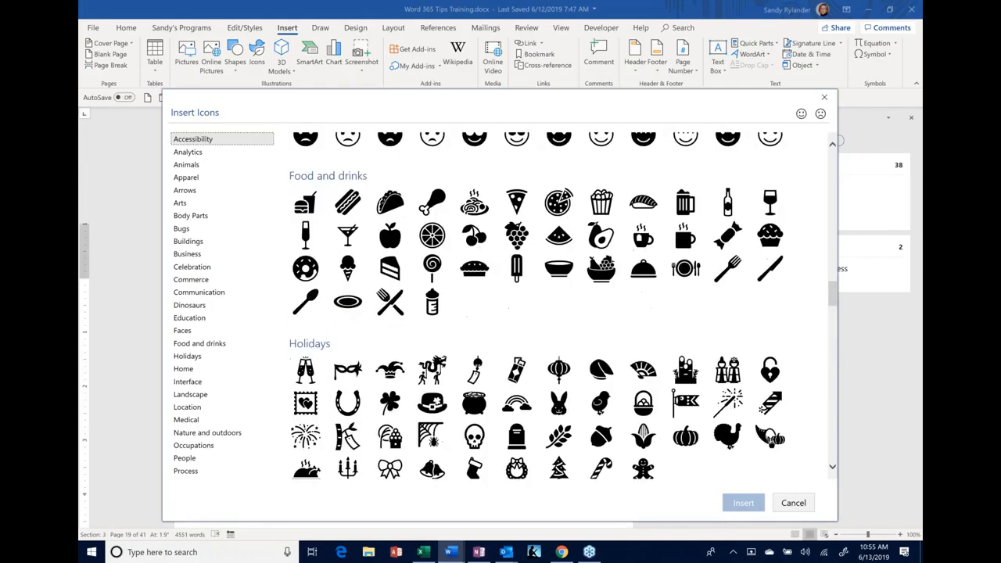
scroll(547, 305, "up", 20)
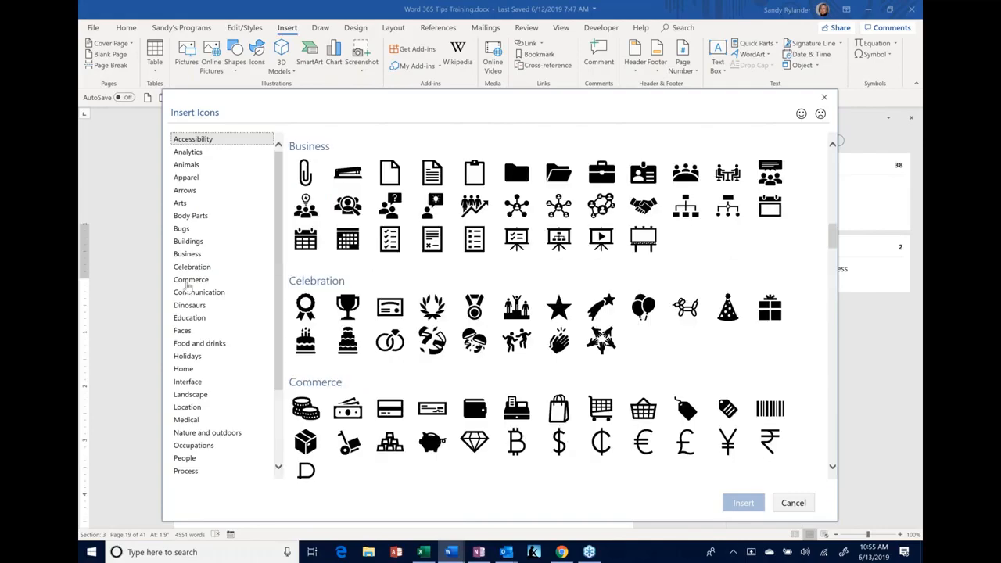
Step: Go to the Accessibility category of the icon library and from there to the Arrows category
left_click_drag(192, 381, 197, 420)
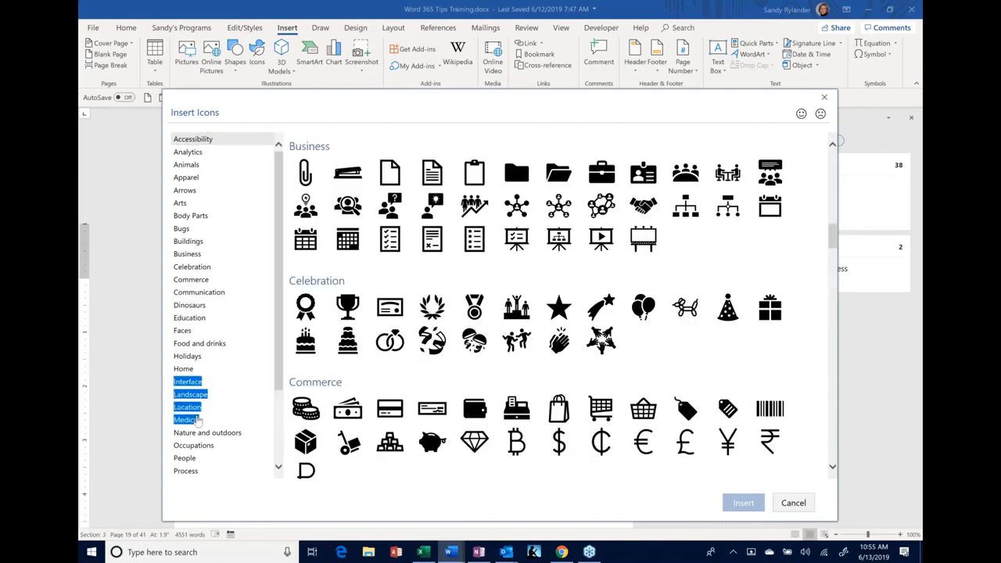
left_click(200, 146)
left_click(201, 140)
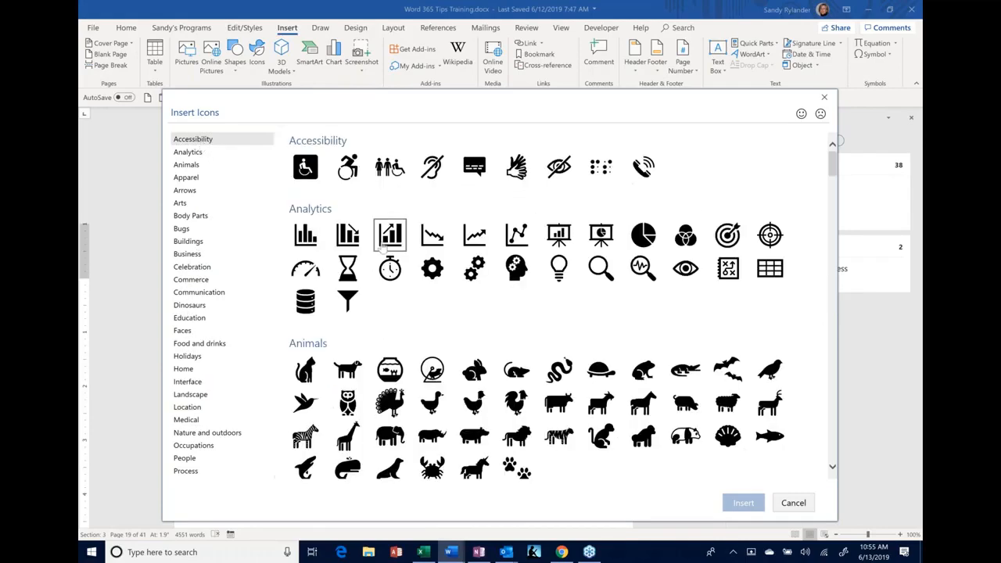
left_click(185, 192)
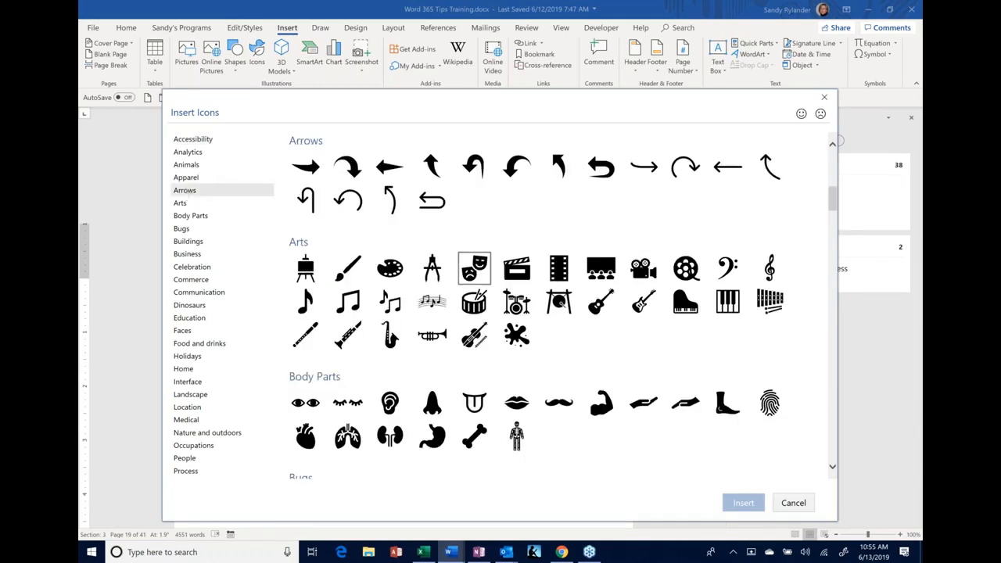
Step: Look through the icon library from the Arrows category down to the Tools and building and Vehicles categories
scroll(465, 290, "down", 1)
scroll(465, 293, "down", 5)
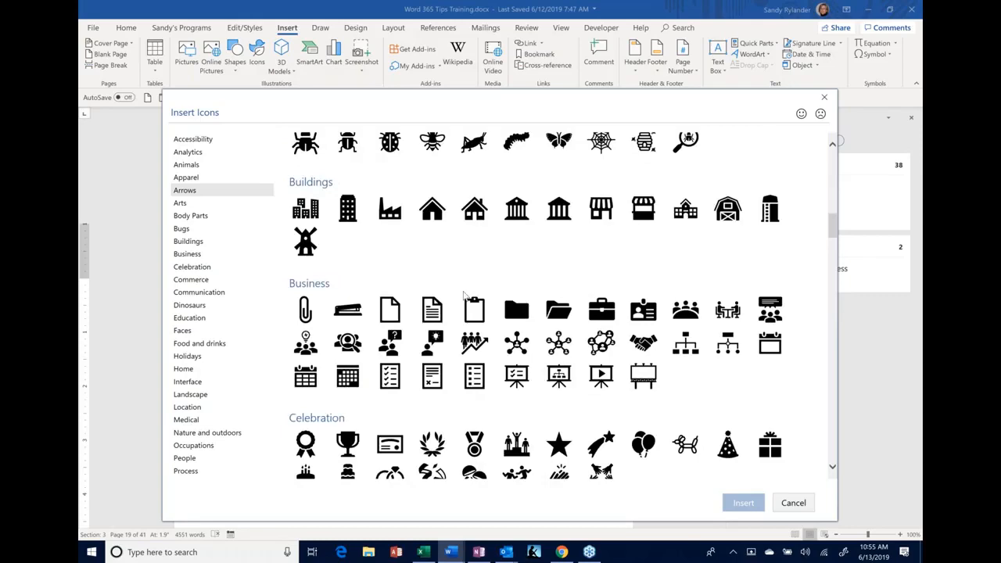
scroll(464, 293, "up", 5)
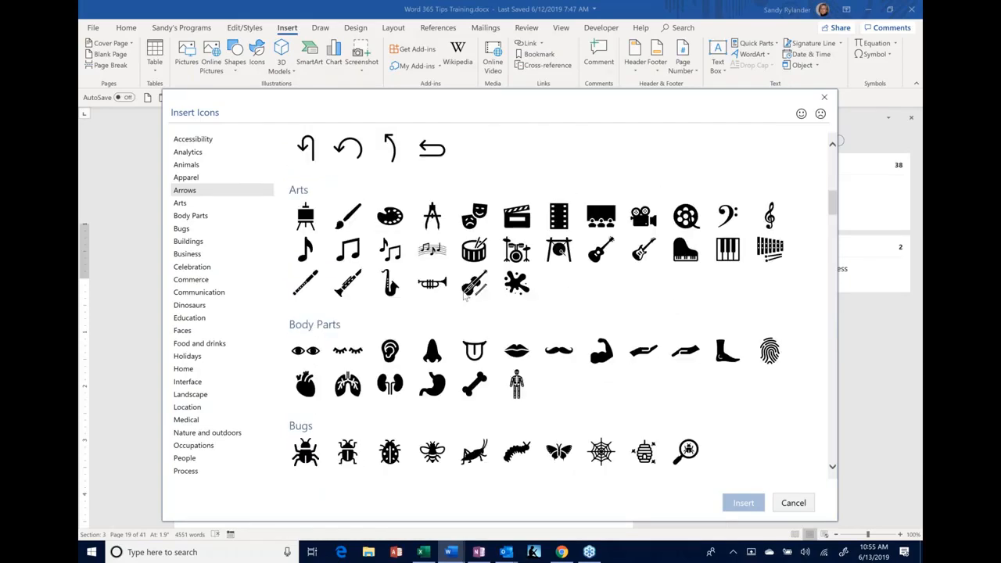
scroll(463, 296, "up", 10)
scroll(464, 296, "down", 8)
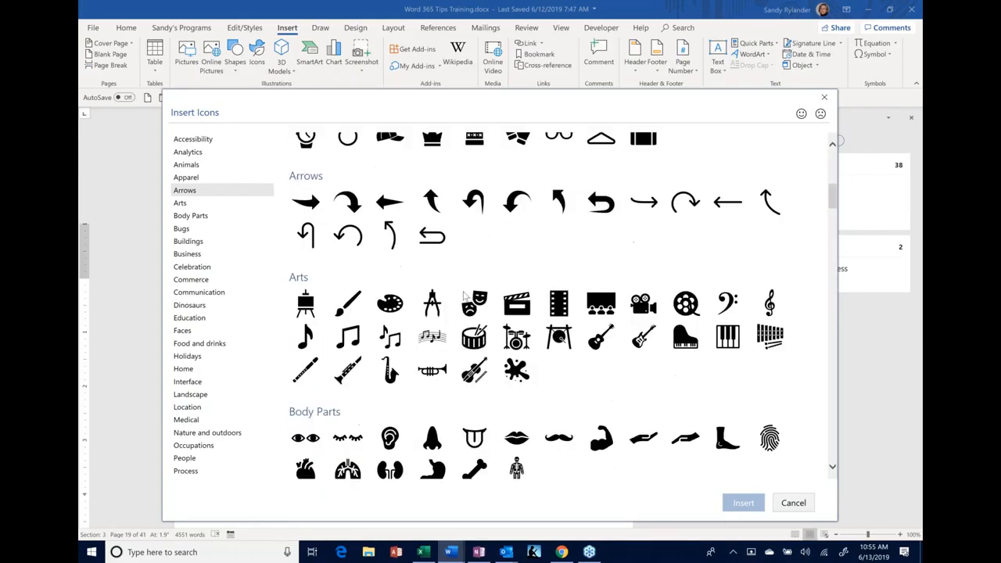
scroll(464, 295, "down", 7)
scroll(465, 295, "down", 6)
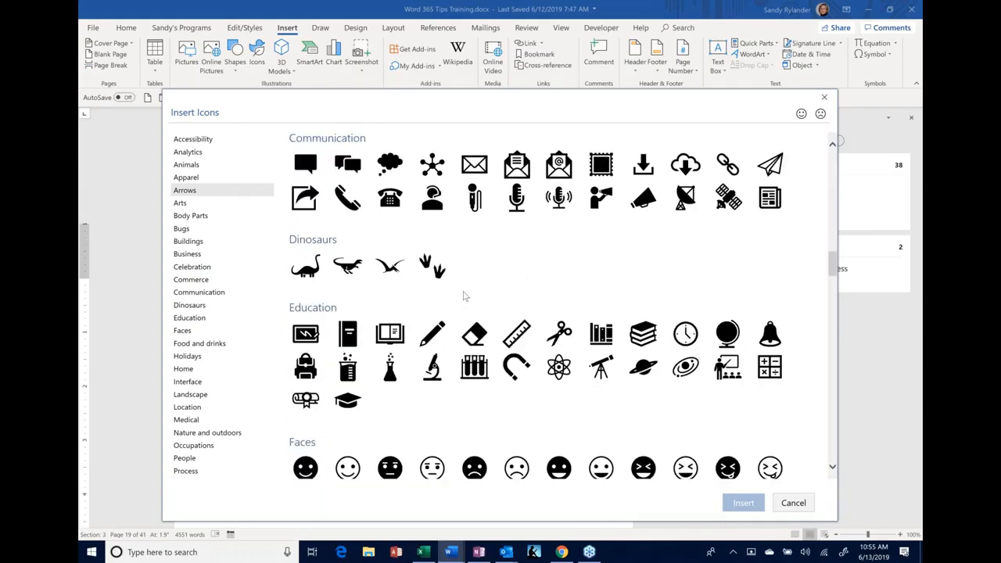
scroll(463, 295, "down", 1)
scroll(465, 295, "down", 9)
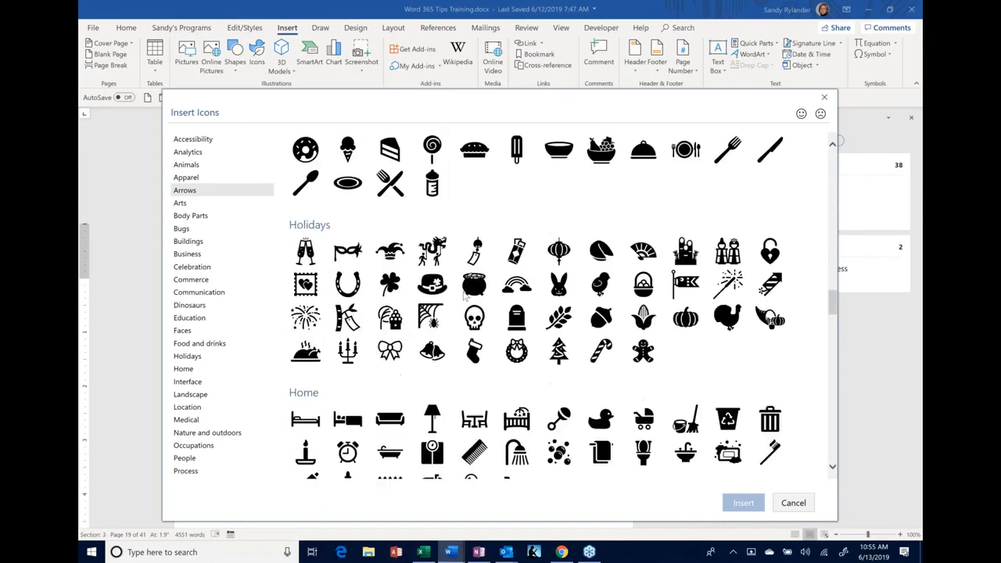
scroll(465, 296, "down", 6)
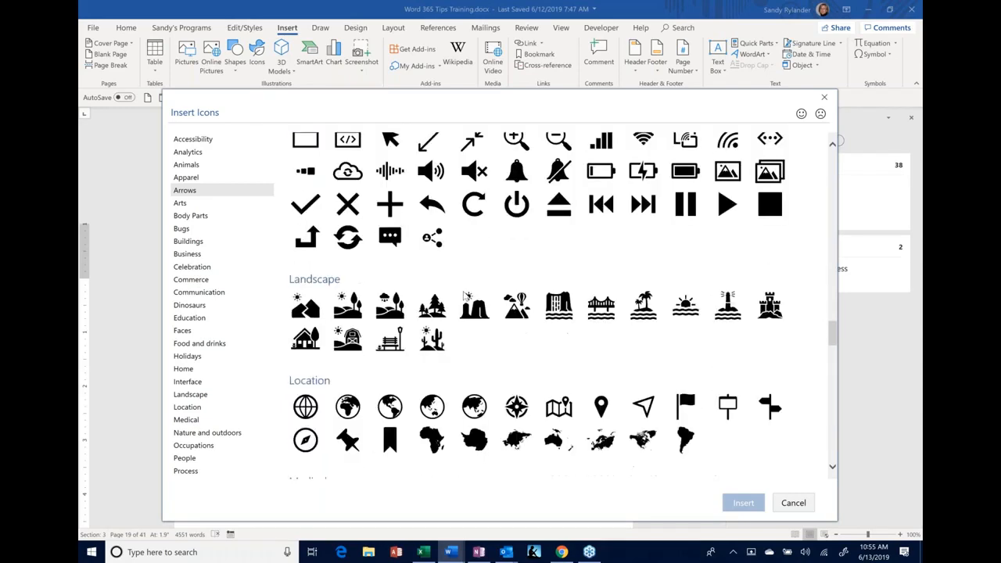
scroll(465, 296, "down", 17)
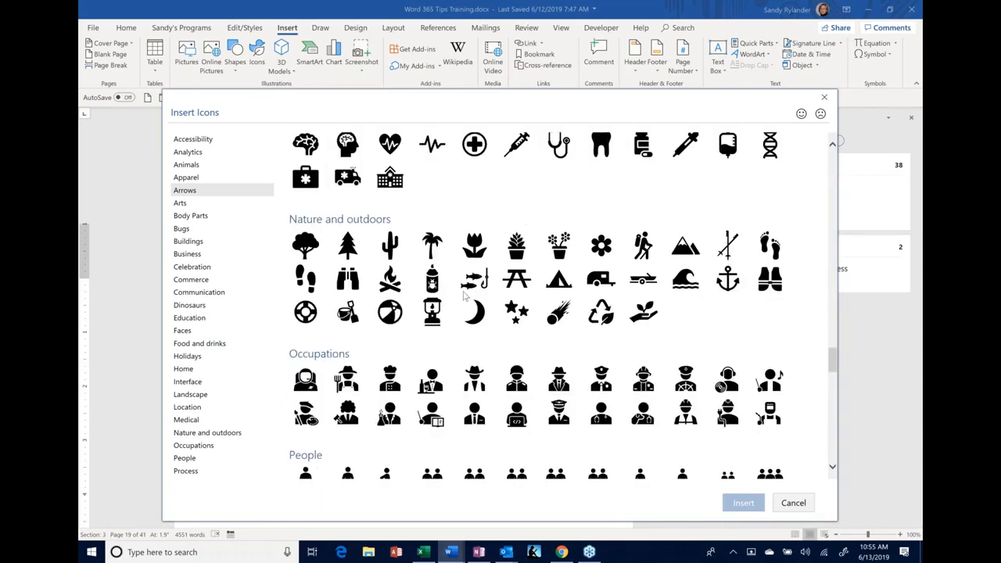
scroll(465, 295, "down", 10)
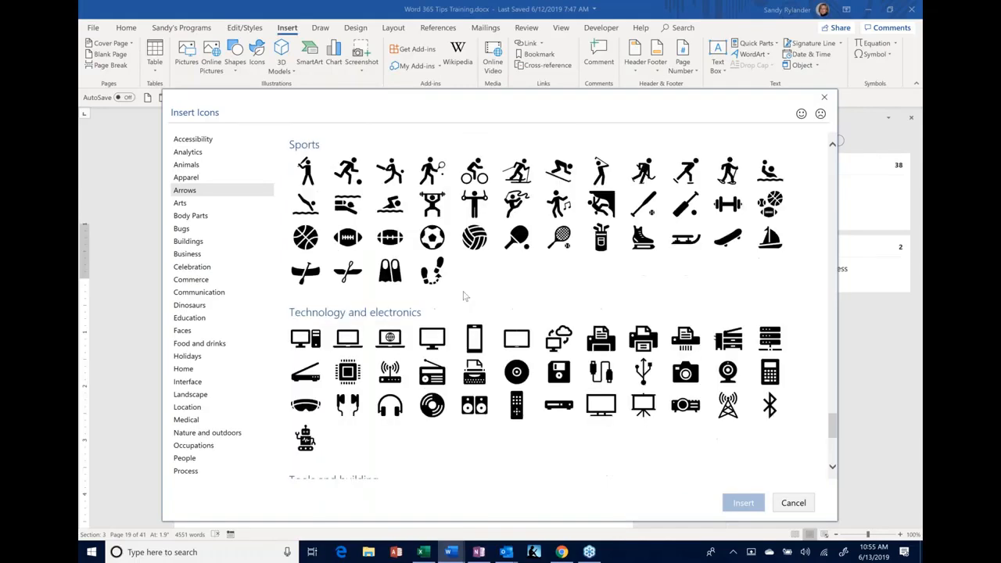
scroll(465, 296, "up", 3)
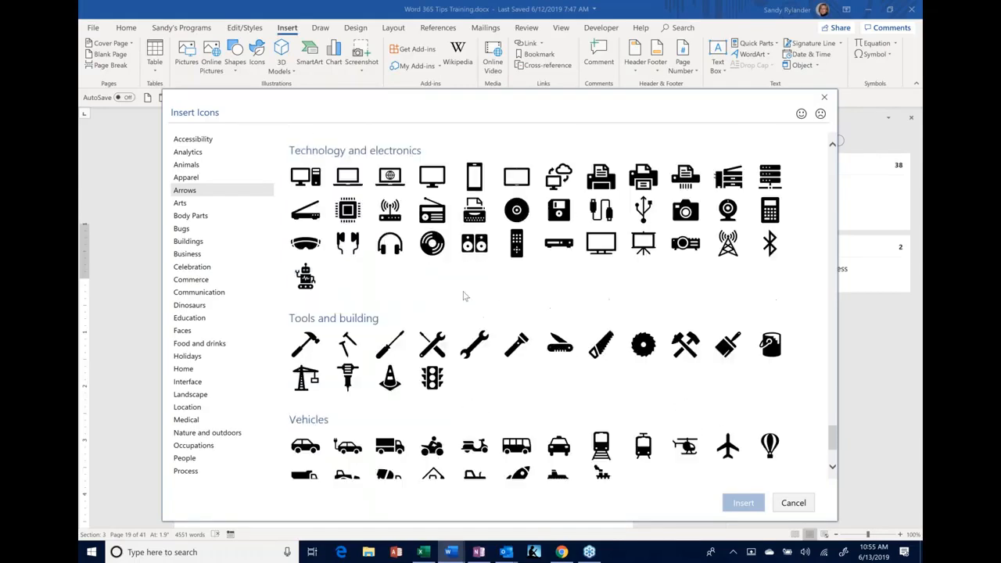
scroll(465, 296, "up", 2)
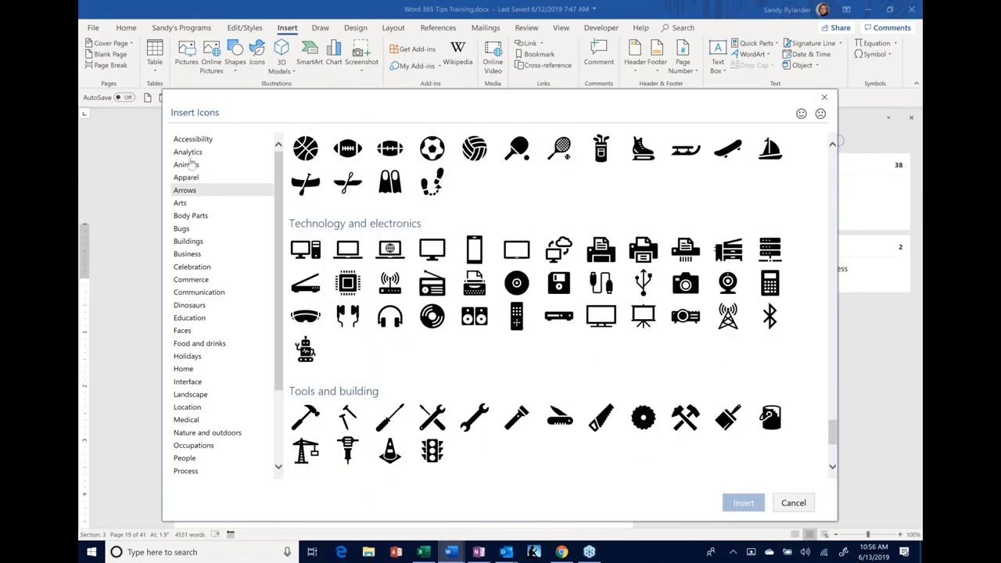
Step: Go back to the Analytics and Accessibility categories and browse the icons down through Sports and Technology and electronics
left_click(192, 153)
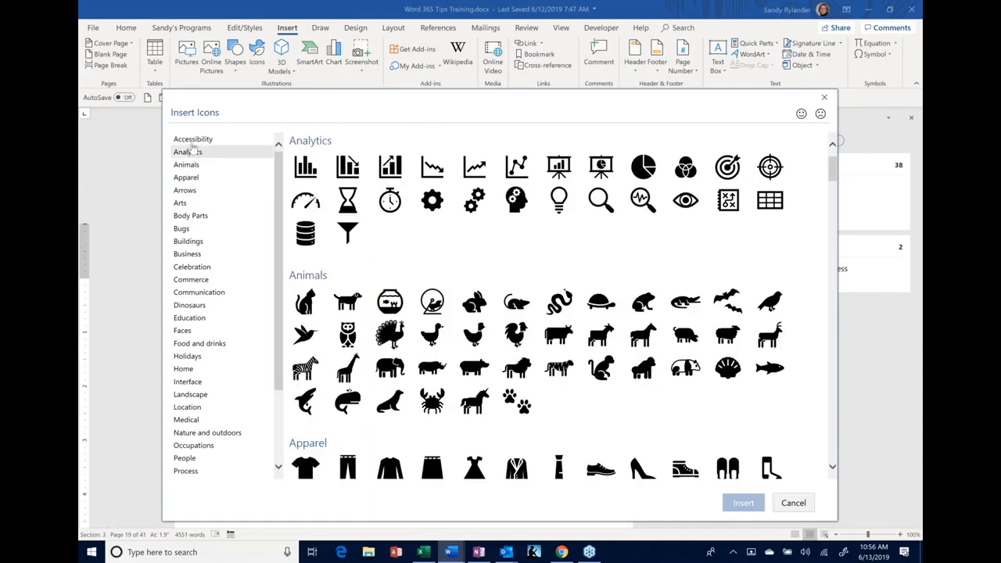
left_click(192, 139)
scroll(540, 313, "down", 8)
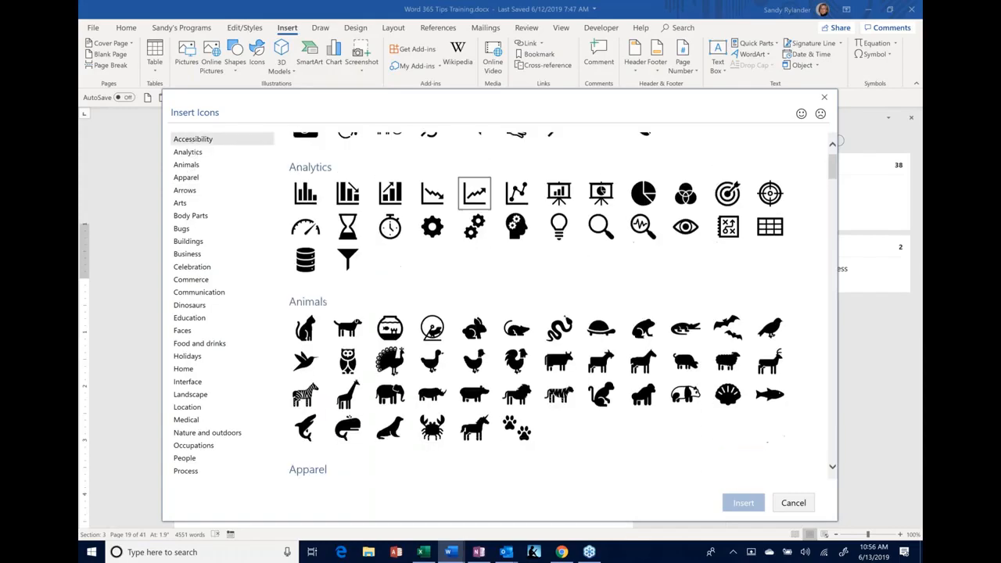
scroll(556, 305, "down", 10)
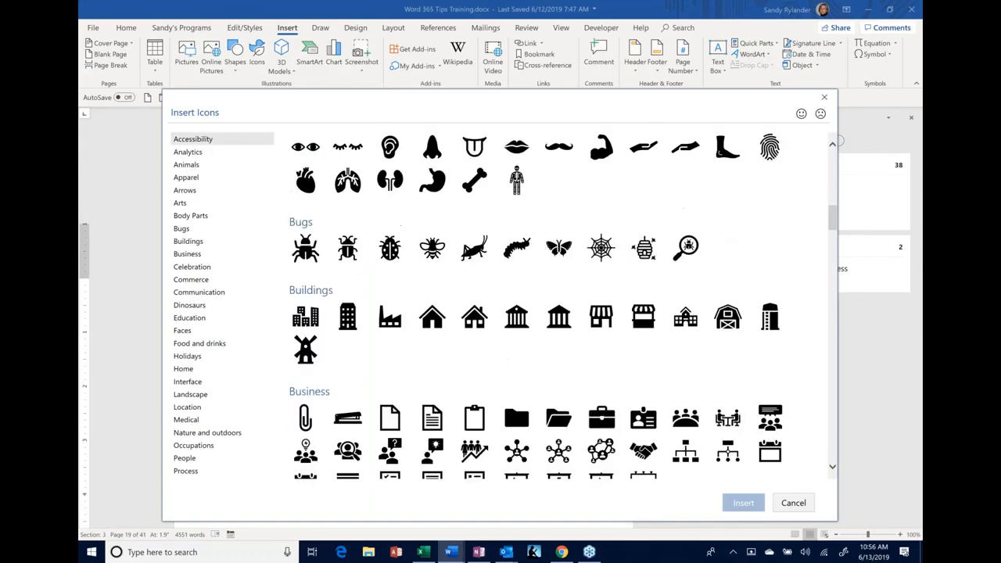
scroll(540, 305, "down", 5)
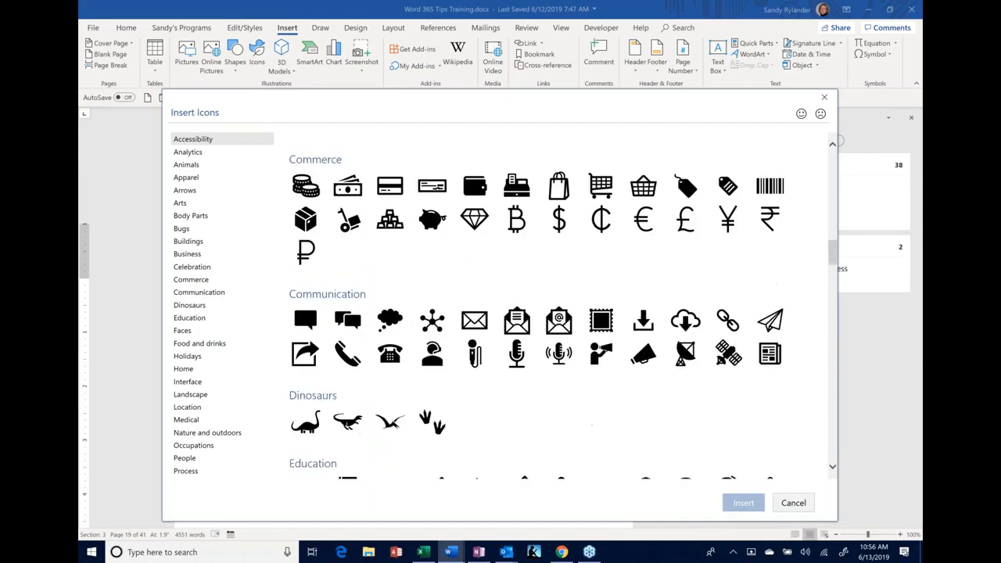
scroll(315, 258, "down", 3)
scroll(315, 258, "up", 2)
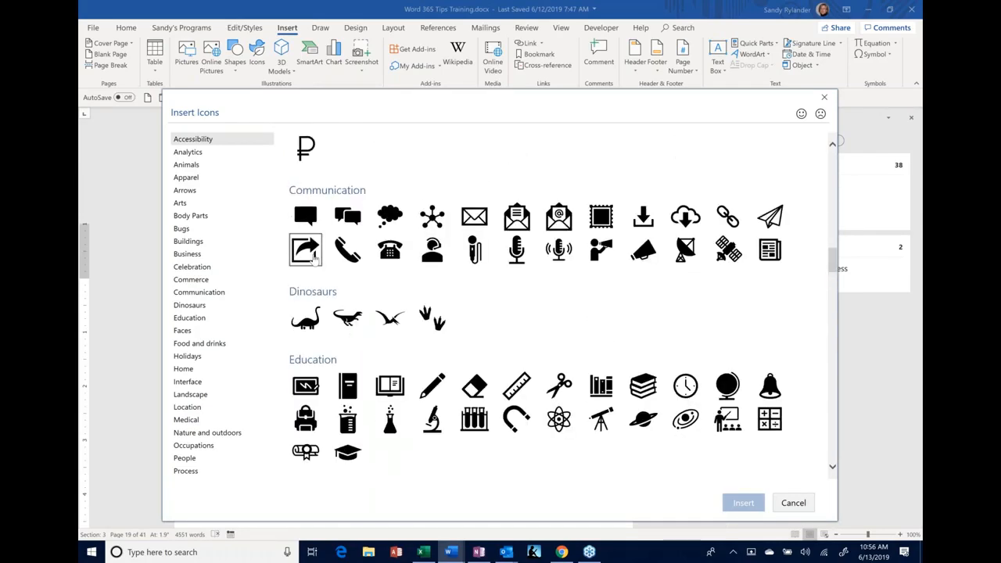
scroll(315, 258, "down", 2)
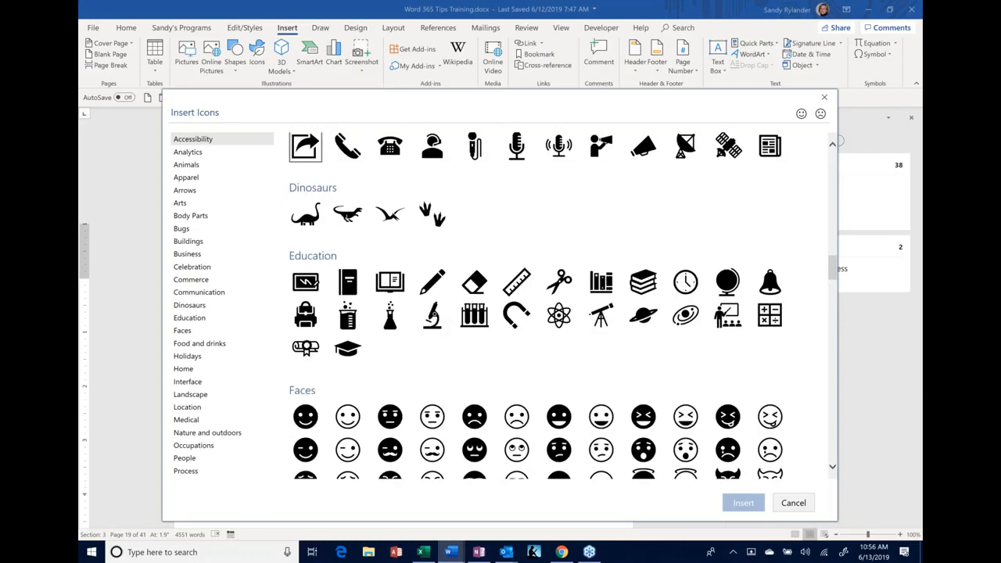
scroll(555, 305, "down", 8)
scroll(555, 305, "down", 8)
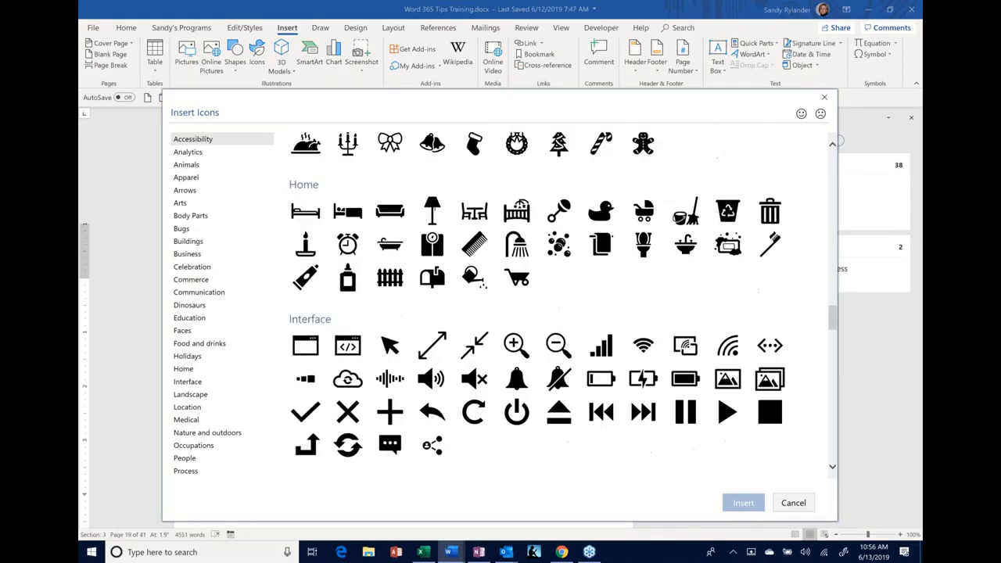
scroll(555, 305, "down", 5)
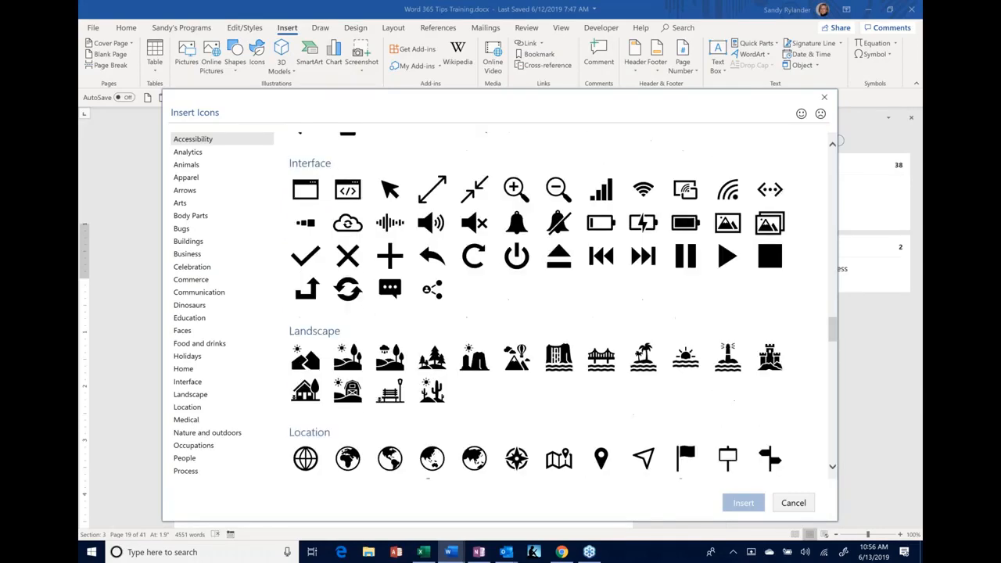
scroll(555, 305, "down", 3)
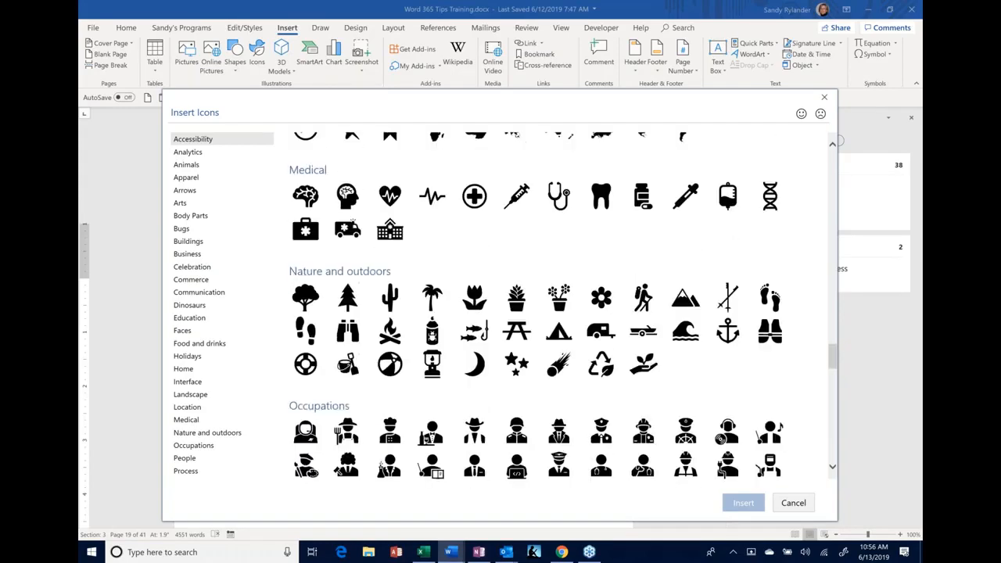
scroll(556, 305, "down", 9)
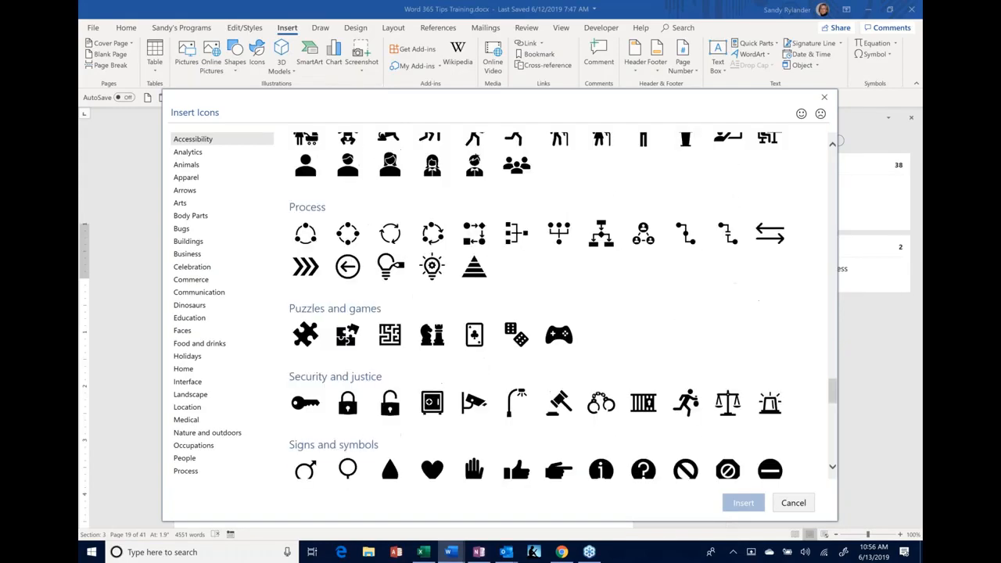
scroll(555, 305, "down", 6)
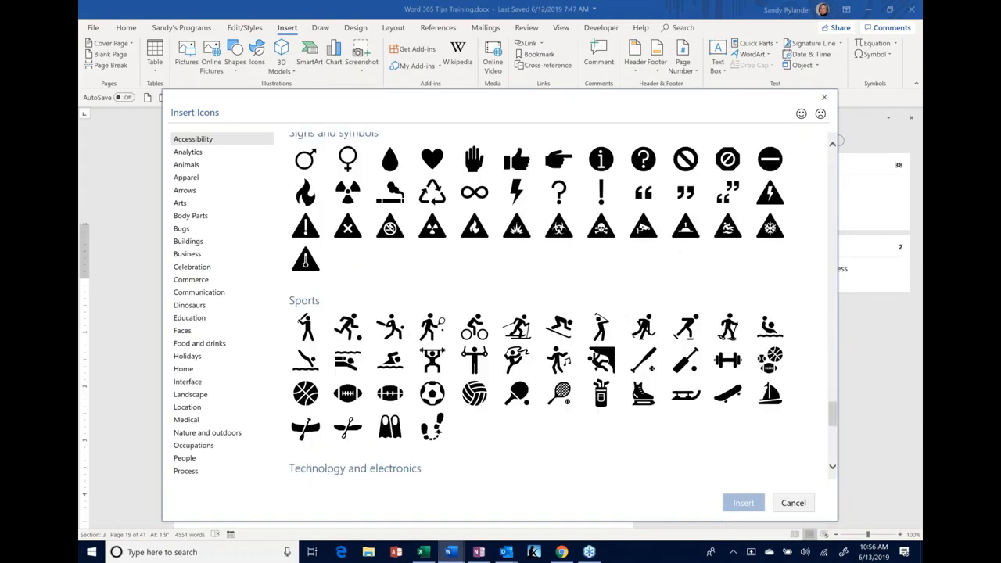
scroll(555, 305, "down", 9)
Step: Insert the table grid icon from the Analytics category into the document and delete it again
scroll(555, 305, "up", 6)
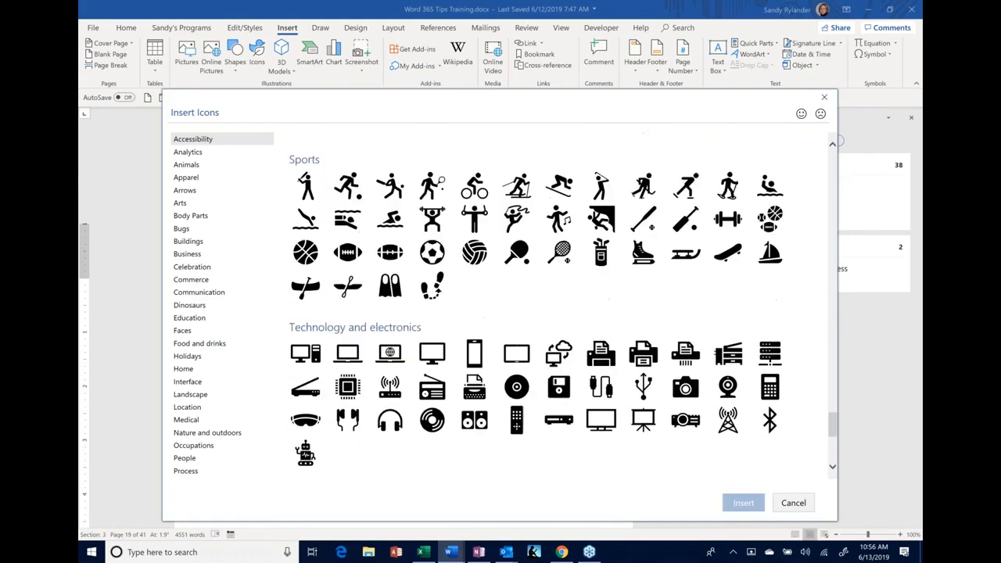
scroll(555, 305, "up", 8)
scroll(555, 305, "up", 9)
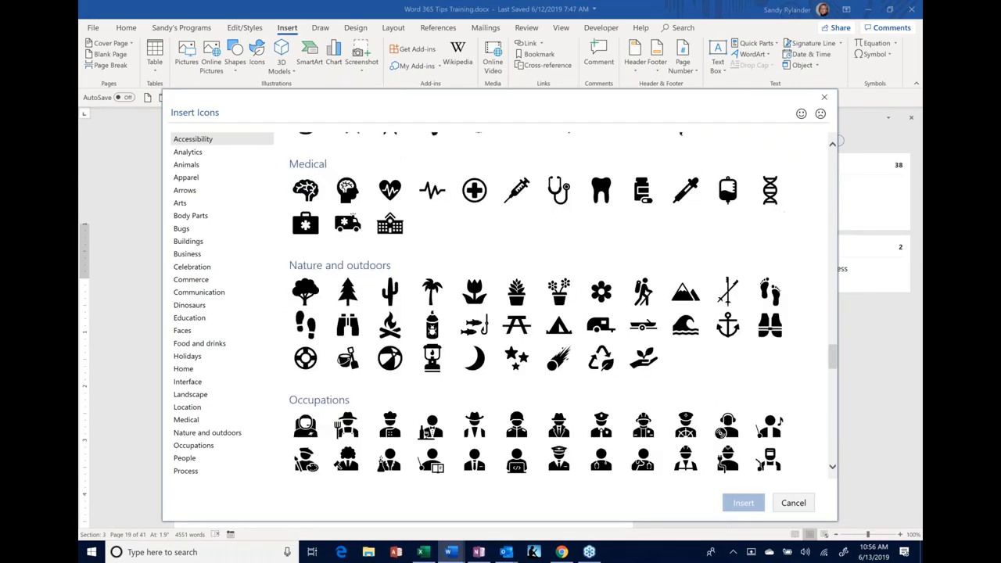
scroll(555, 305, "up", 20)
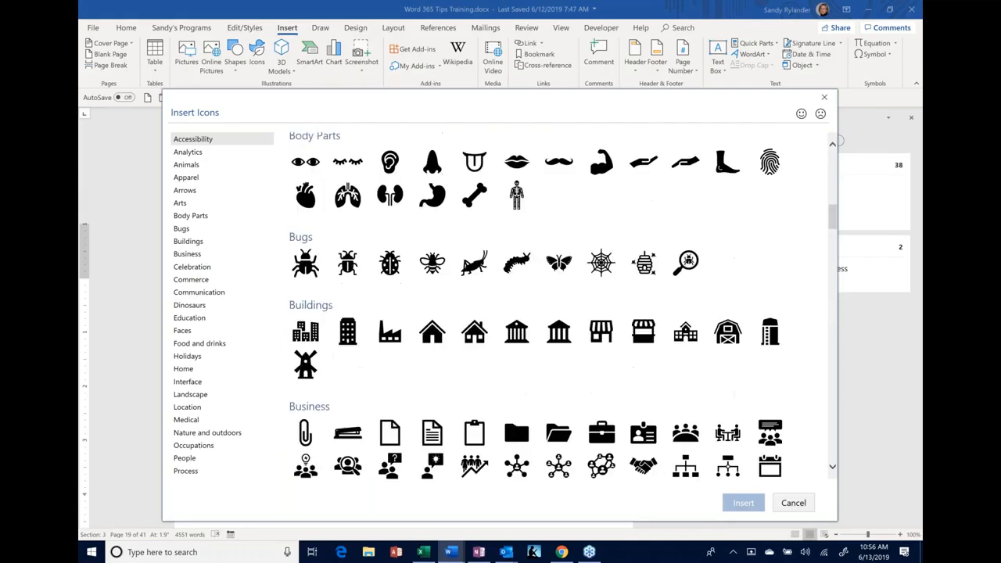
scroll(555, 305, "up", 15)
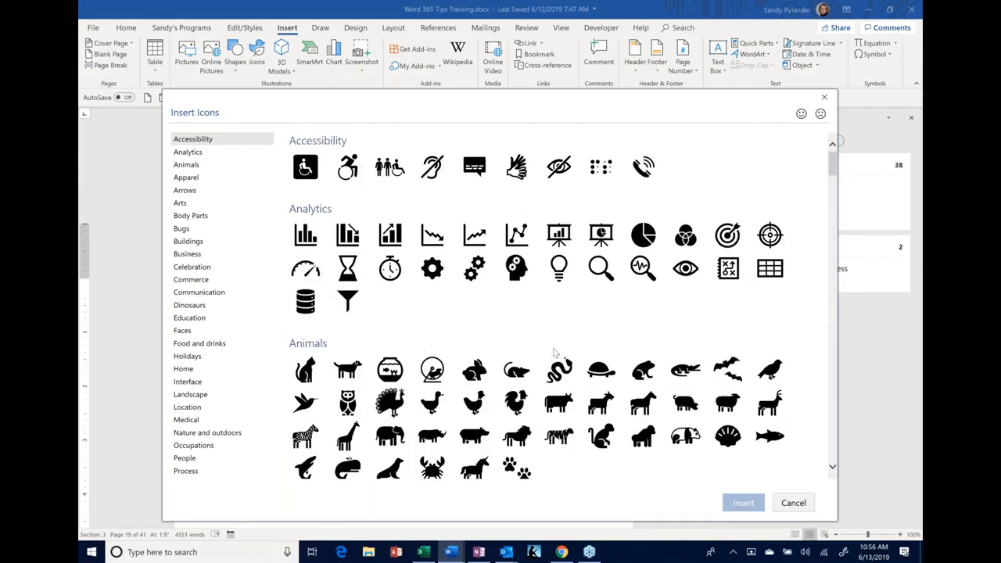
left_click(774, 278)
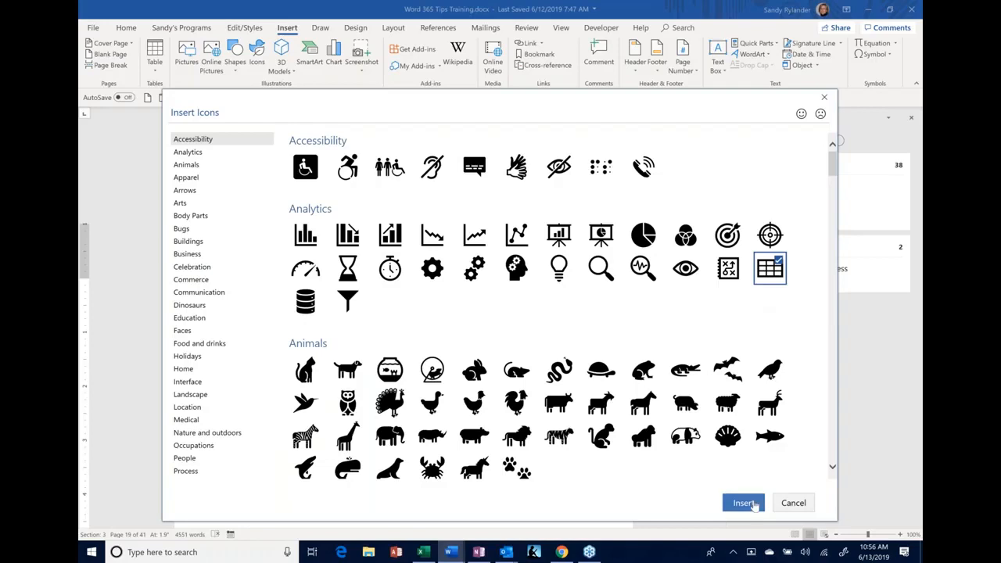
left_click(753, 505)
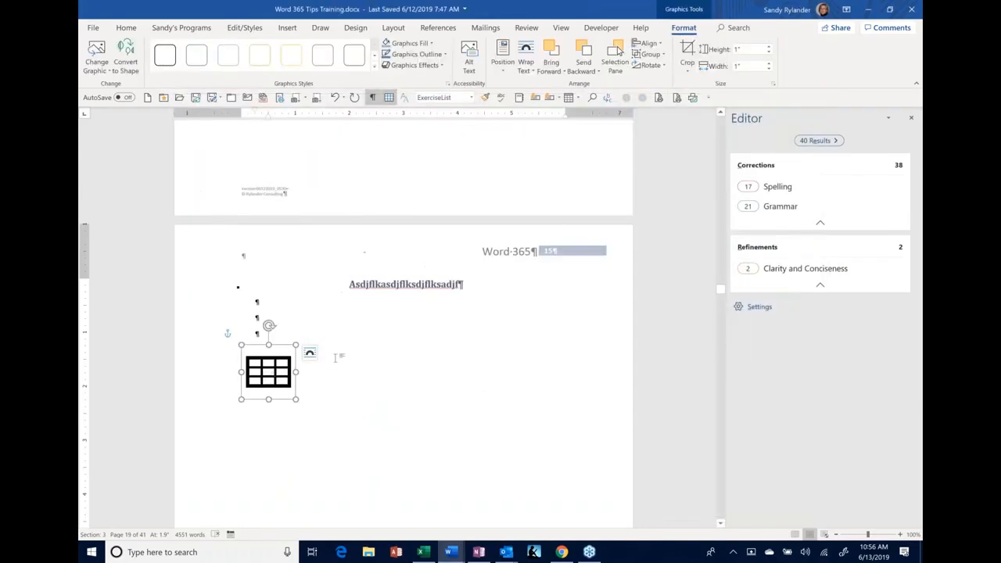
key("Delete")
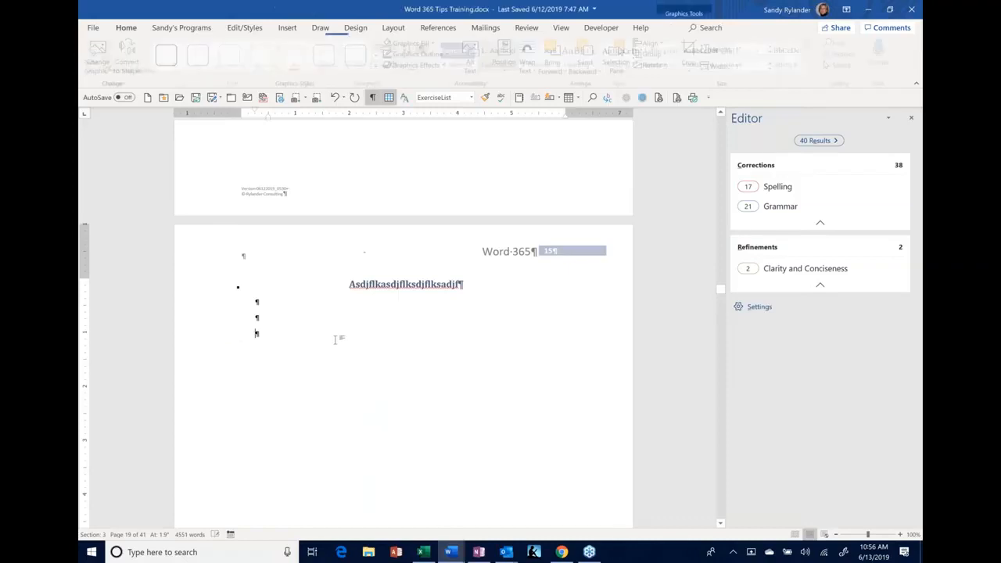
Step: View the legacy form fields and ActiveX controls among the Developer tools, closing the list without inserting any
left_click(600, 28)
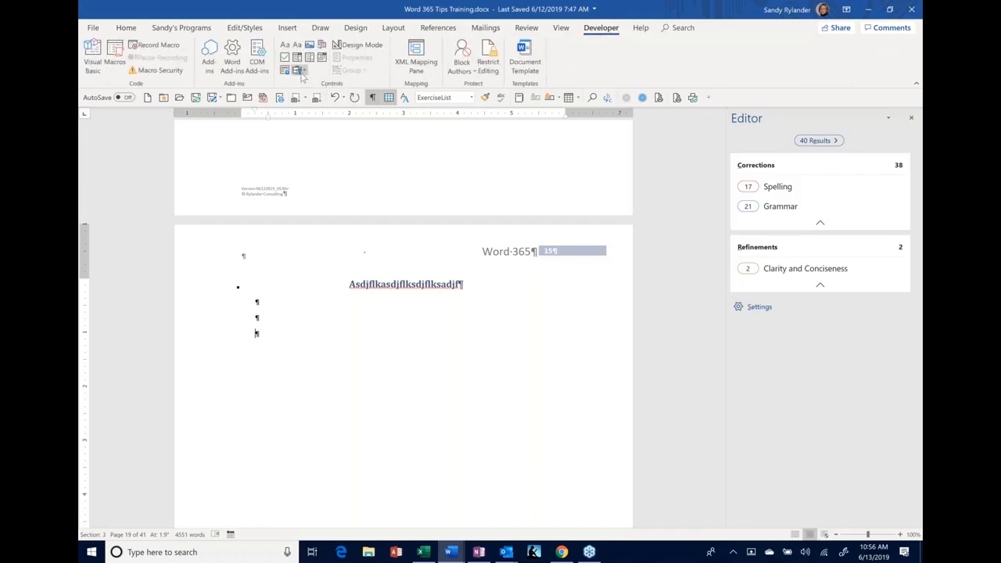
left_click(301, 71)
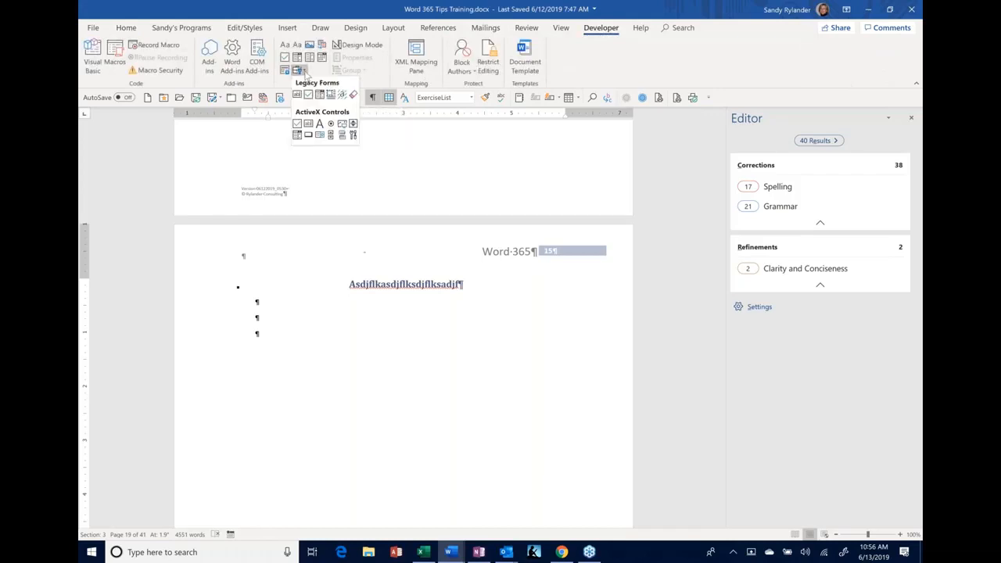
left_click(658, 68)
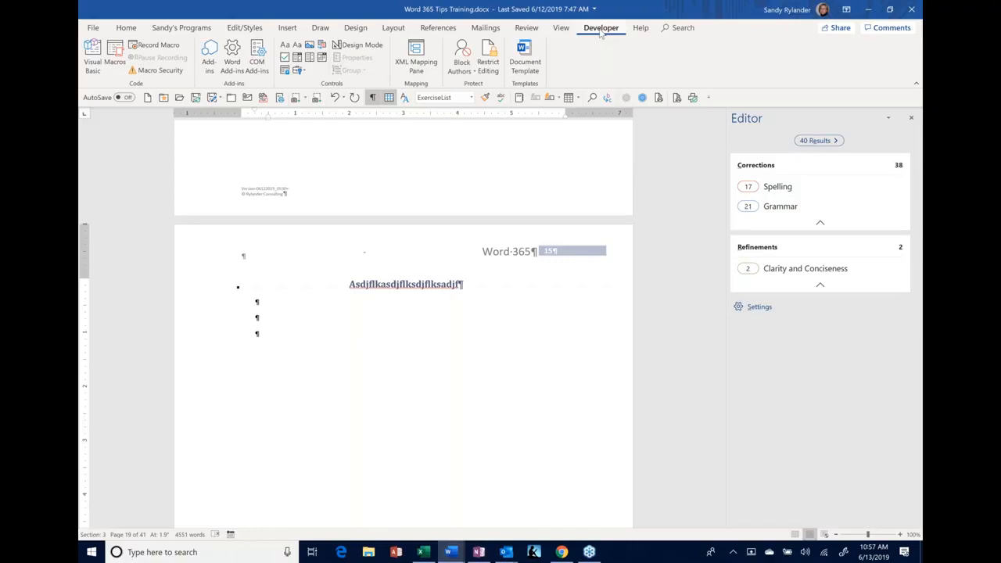
Step: In the ribbon customization options, make sure the Developer main tab is enabled and accept the settings
right_click(600, 33)
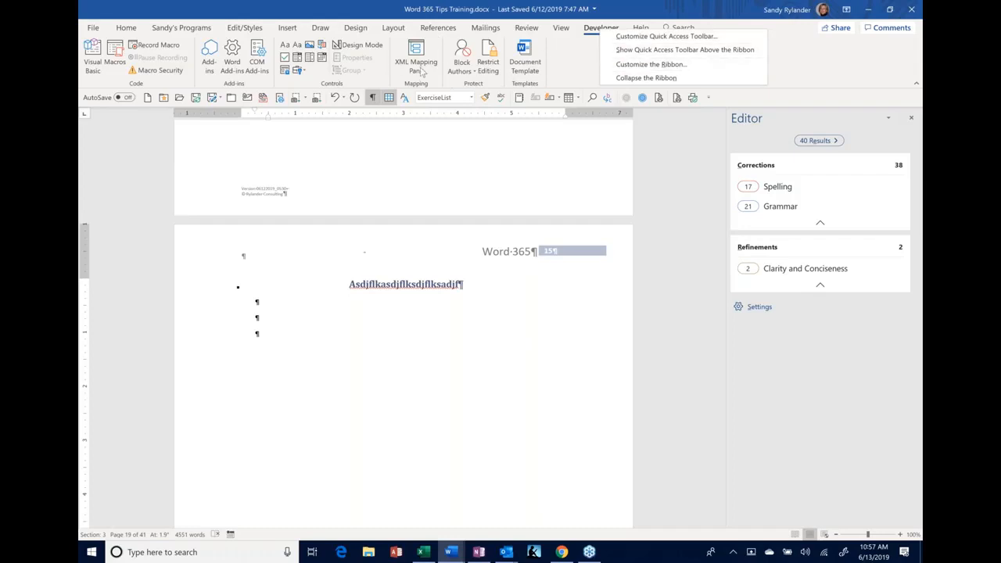
left_click(621, 64)
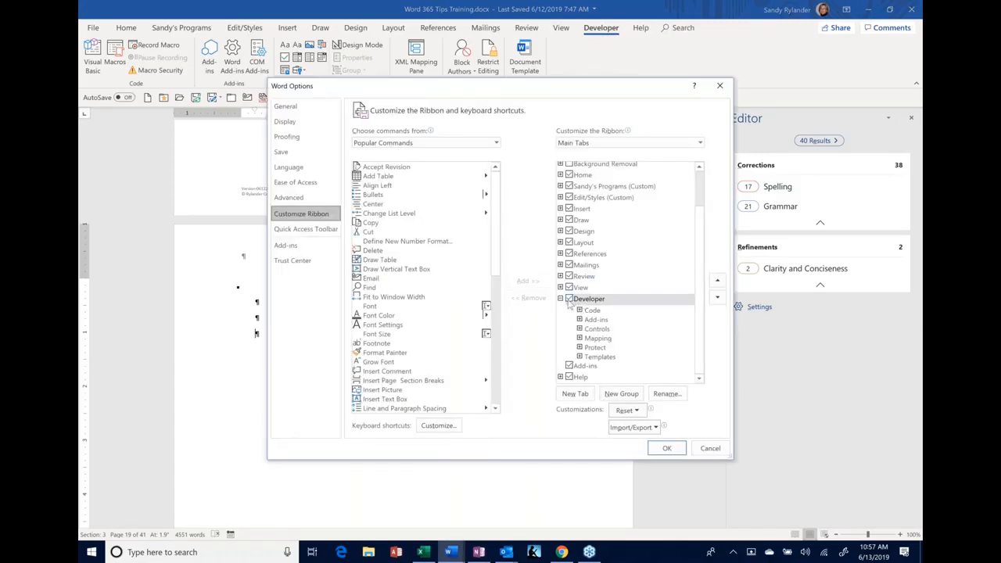
left_click(571, 302)
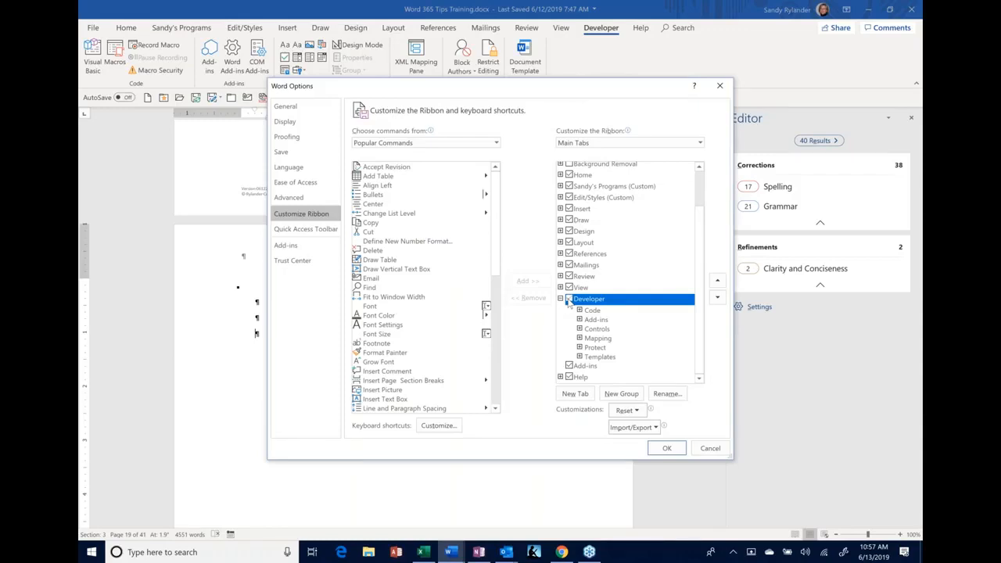
left_click(568, 299)
left_click(665, 448)
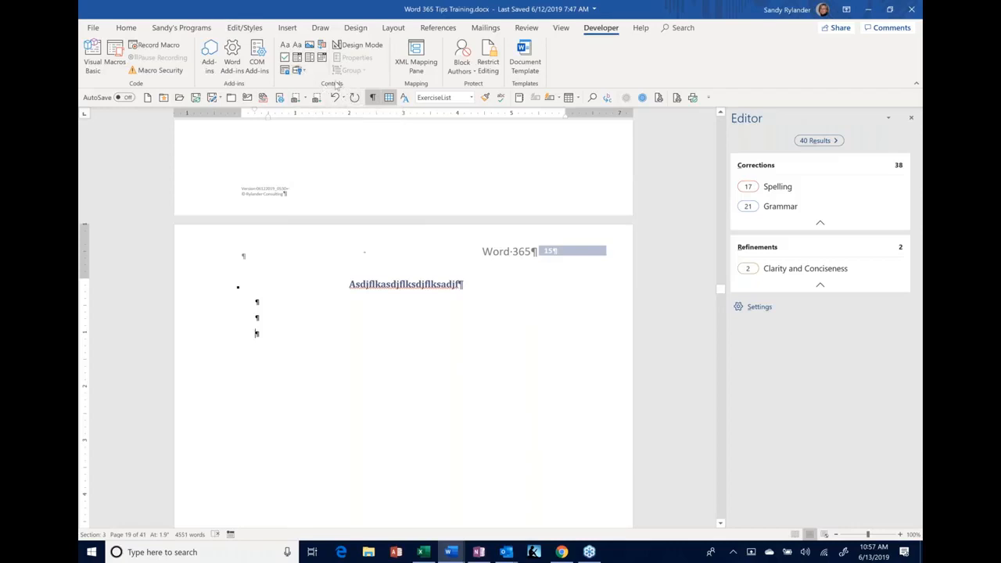
Step: Insert a legacy check box form field on the last empty line and add three empty paragraphs below it
left_click(304, 72)
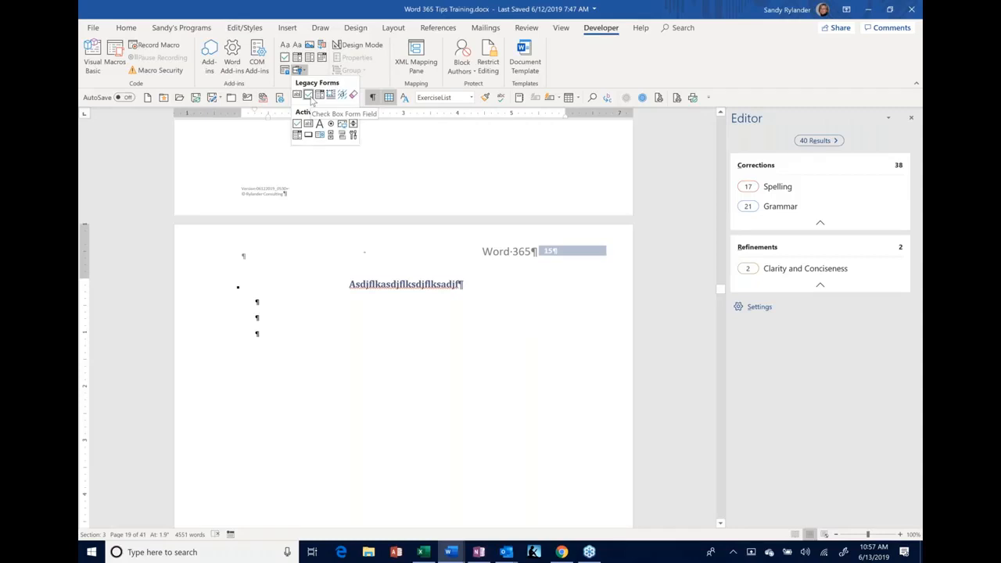
left_click(309, 96)
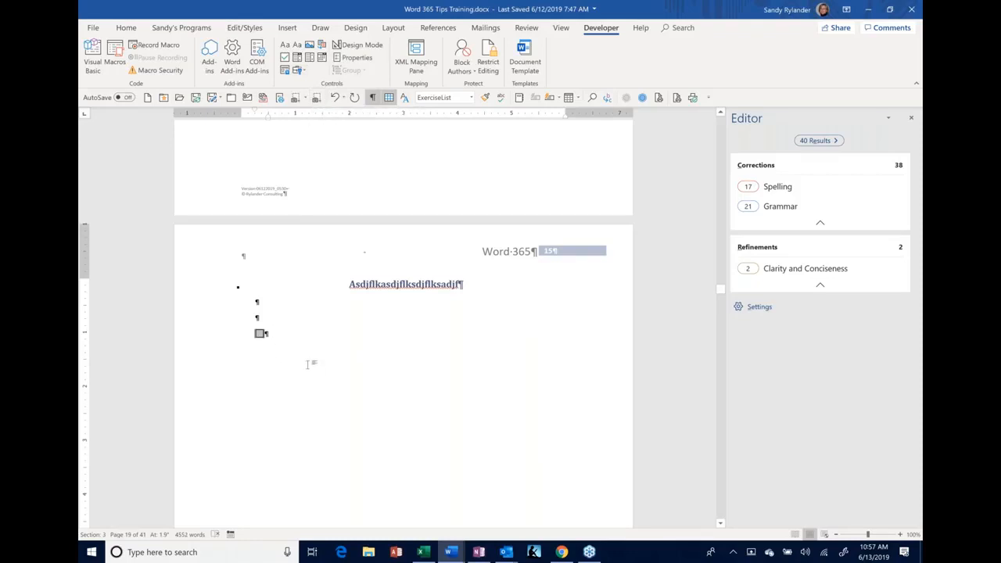
key("Return")
key("Return")
key("Return")
Step: Set the default value of the new check box form field to Checked
double_click(259, 333)
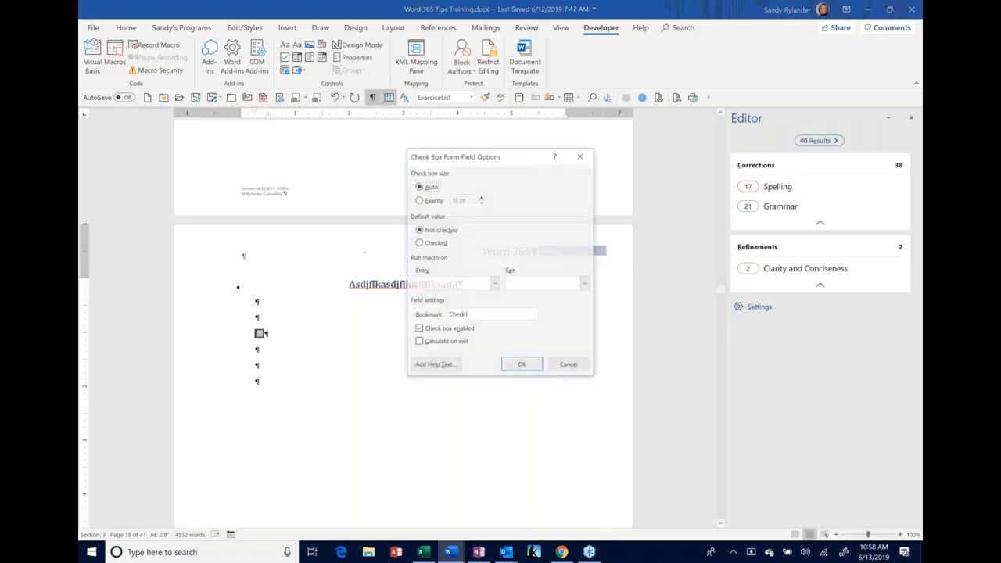
left_click(418, 242)
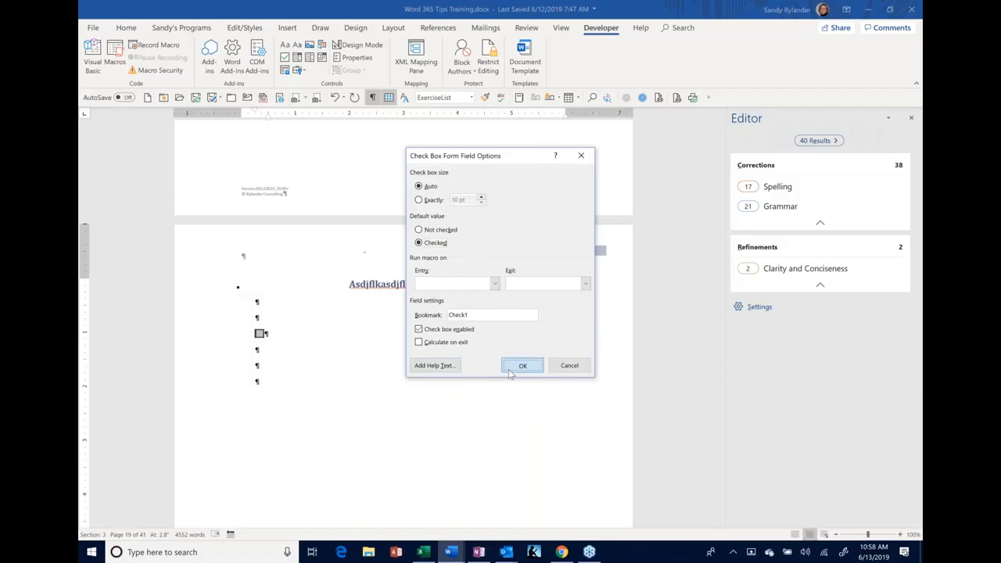
left_click(509, 372)
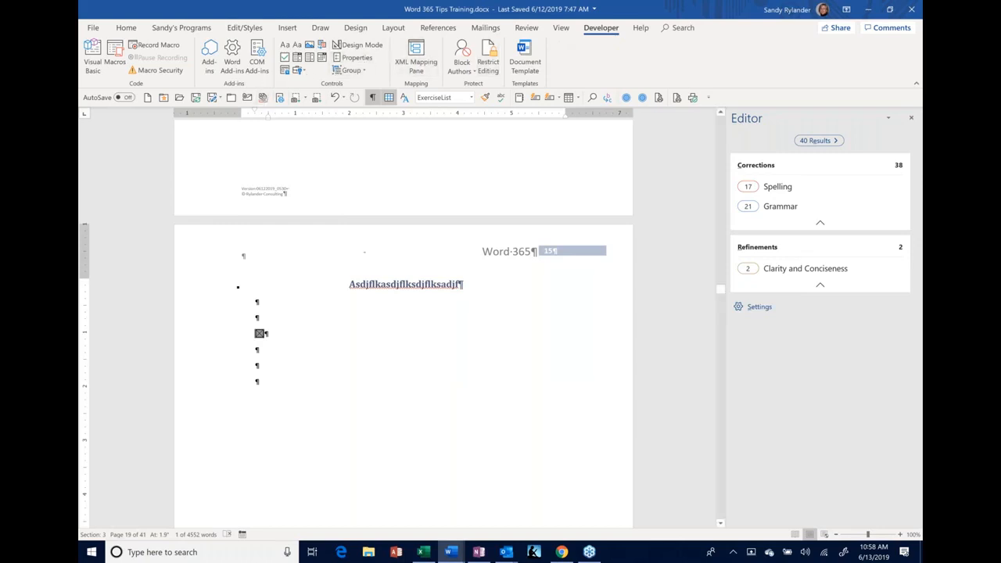
Step: Select the checked box field and view the Quick Parts AutoText gallery and the toolbar options for its save command, changing nothing
left_click(277, 336)
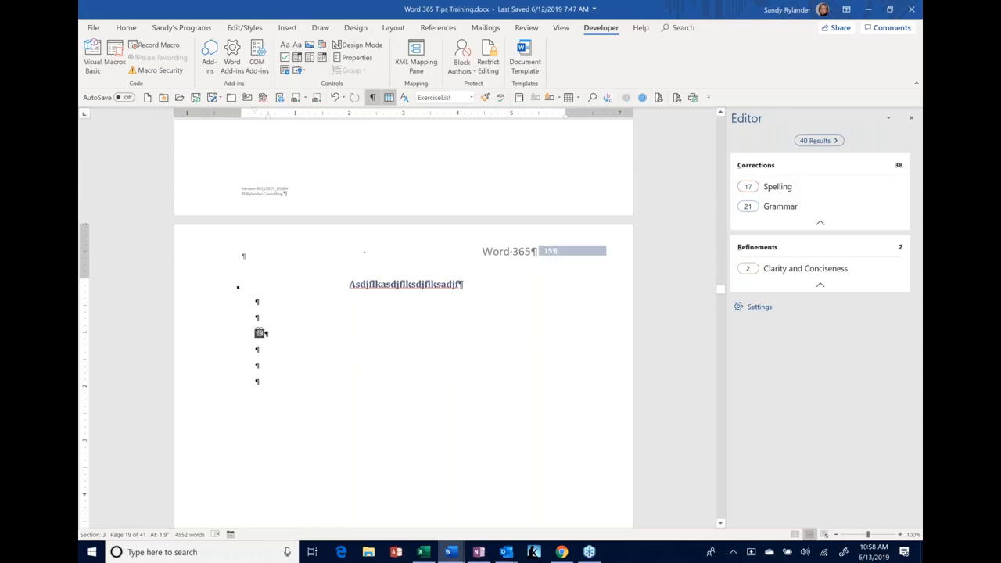
left_click(261, 333)
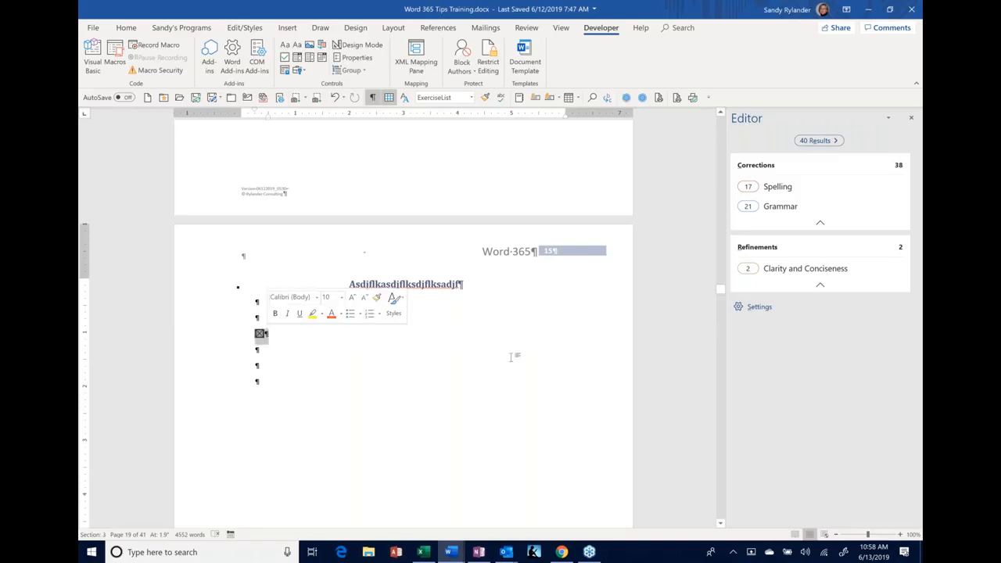
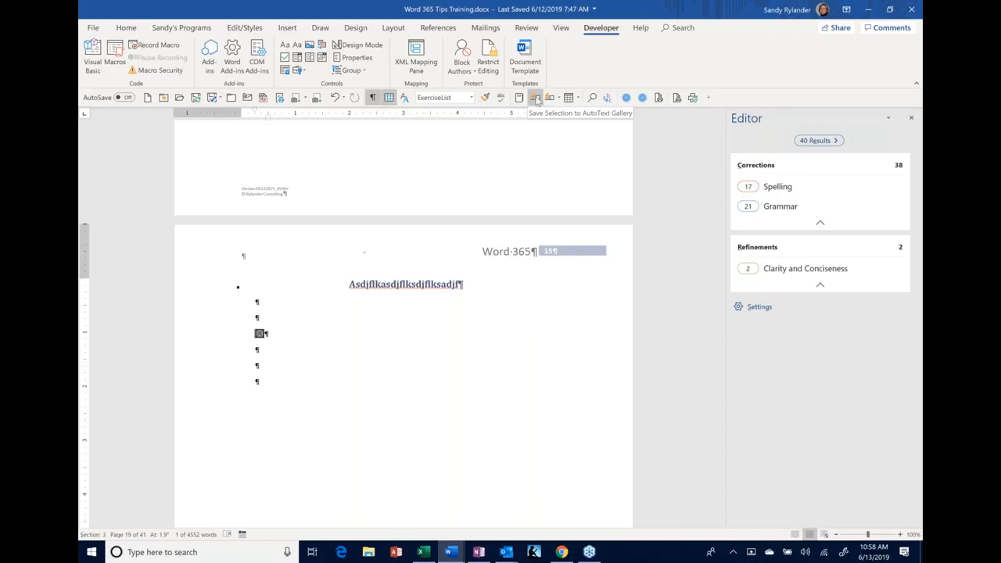
left_click(286, 29)
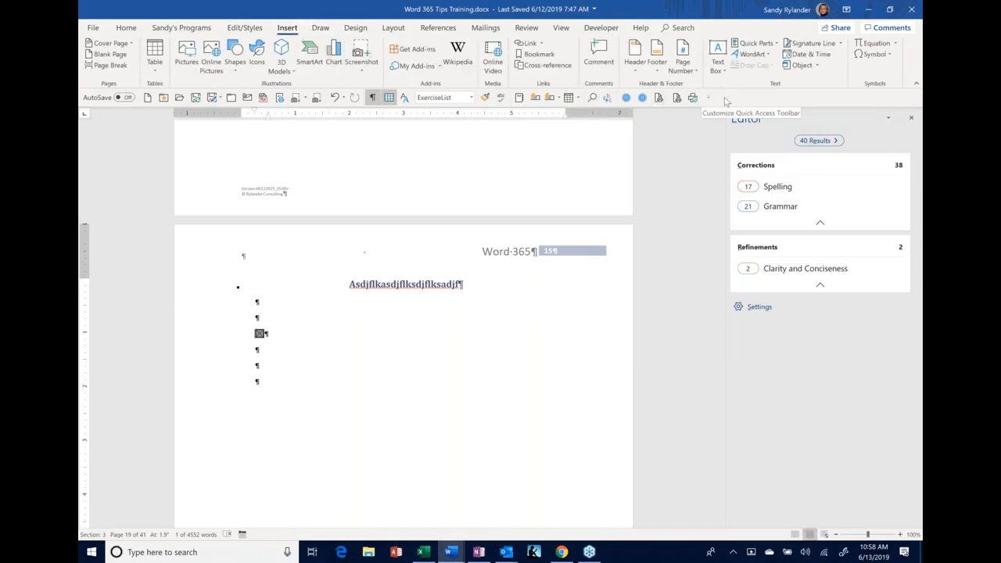
left_click(777, 44)
mouse_move(759, 60)
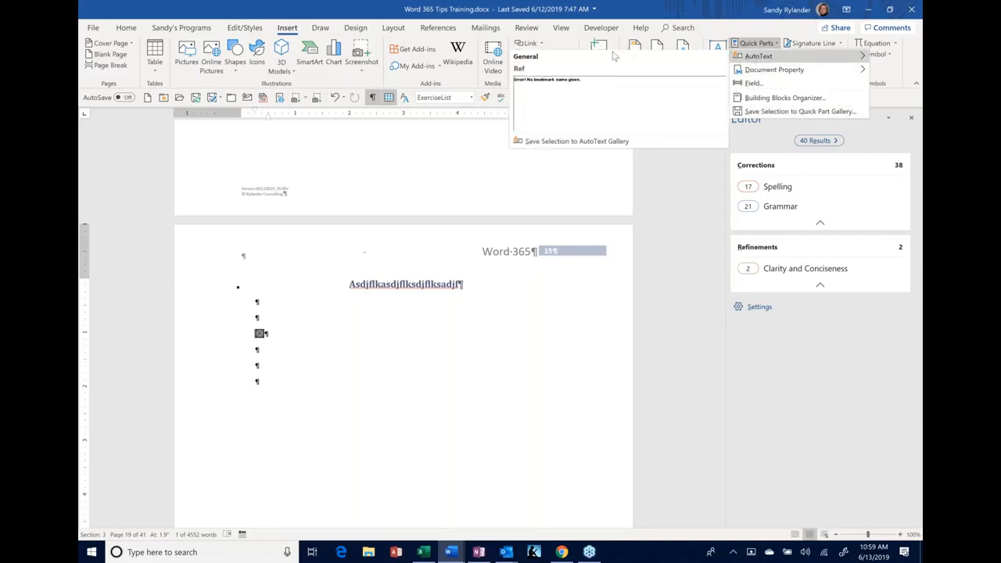
right_click(548, 143)
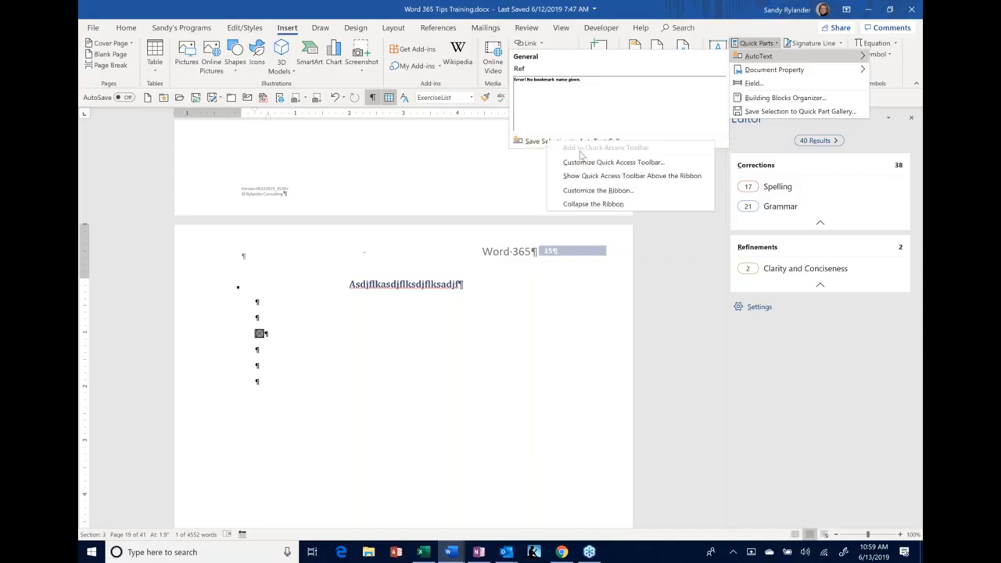
left_click(477, 154)
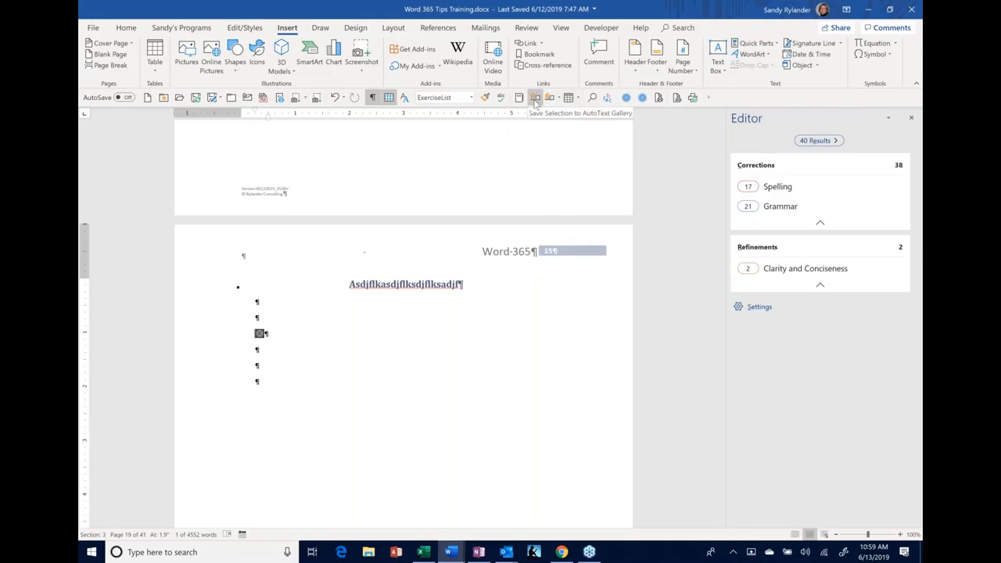
Step: Save the selected checked box to the AutoText gallery as Checkbox in a new category named Icons
left_click(535, 98)
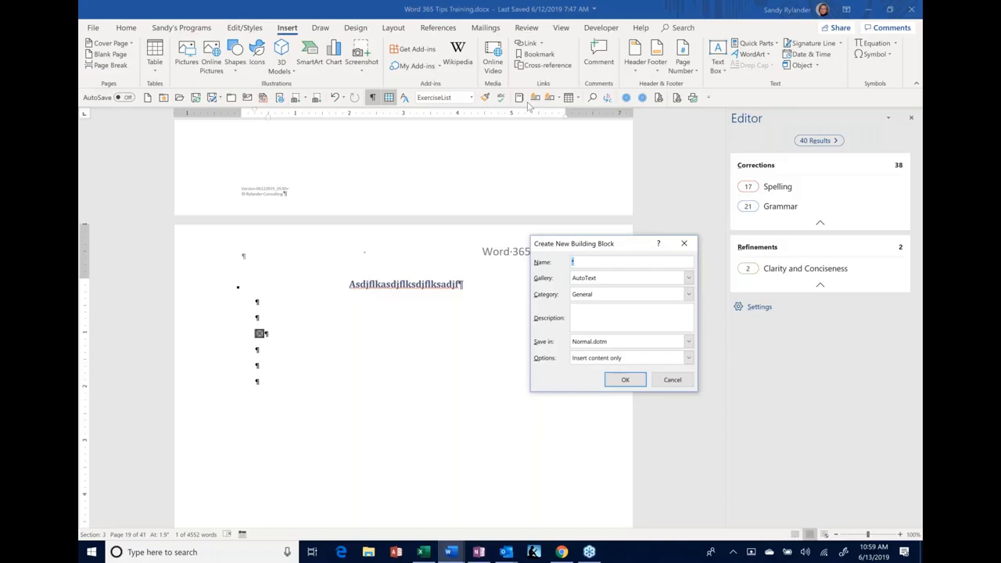
type("Checkbox")
left_click(688, 295)
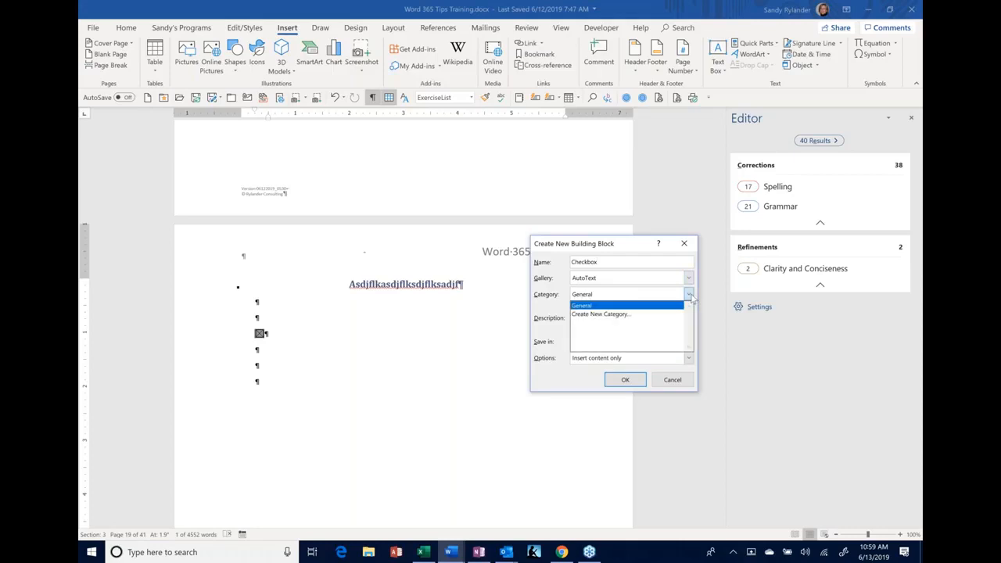
left_click(689, 295)
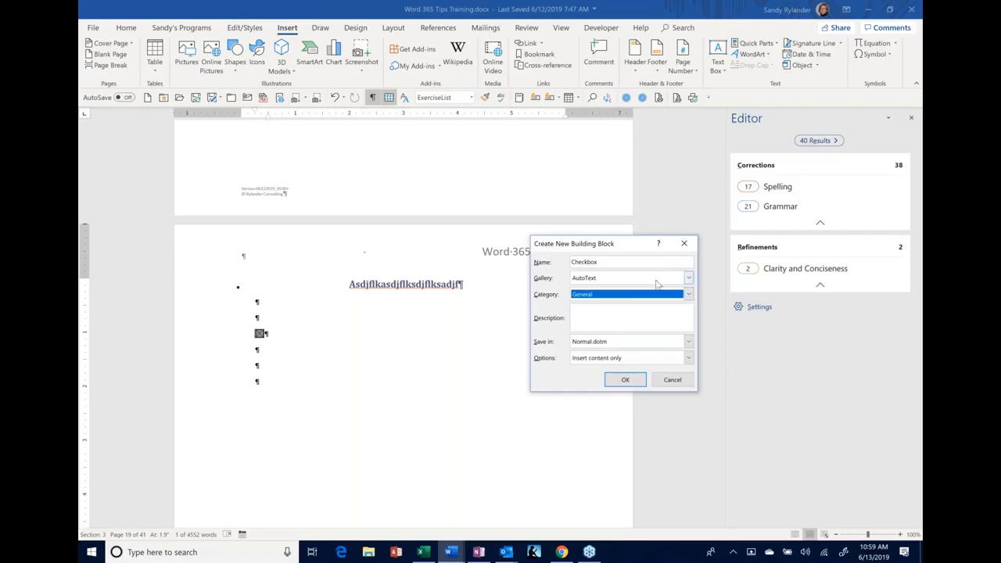
left_click(689, 295)
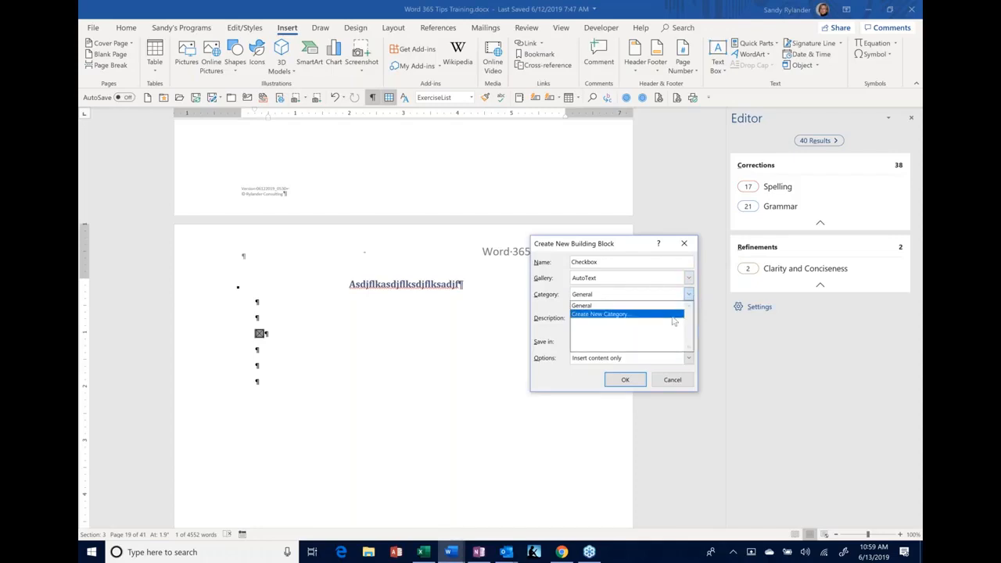
left_click(602, 312)
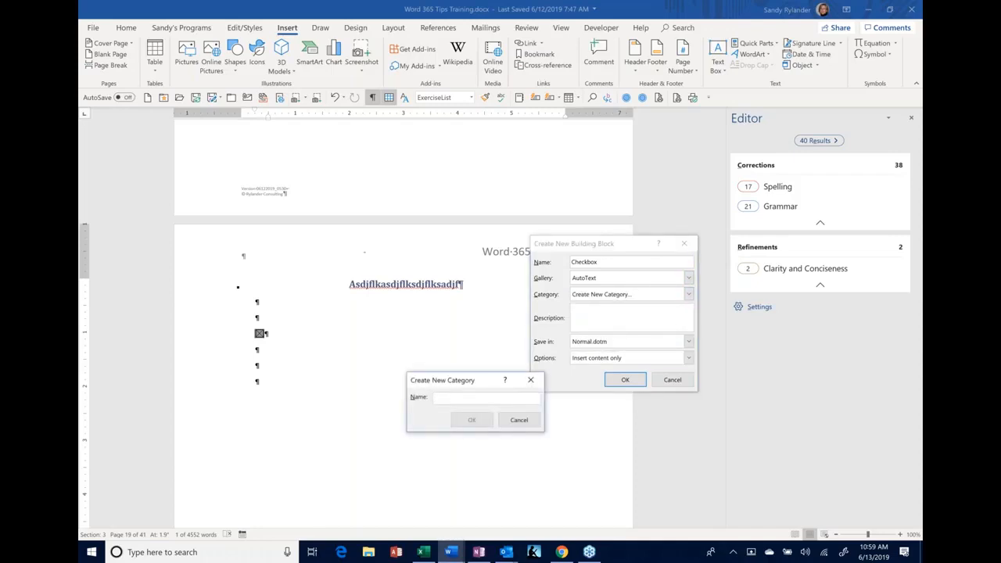
type("Icons")
left_click(472, 423)
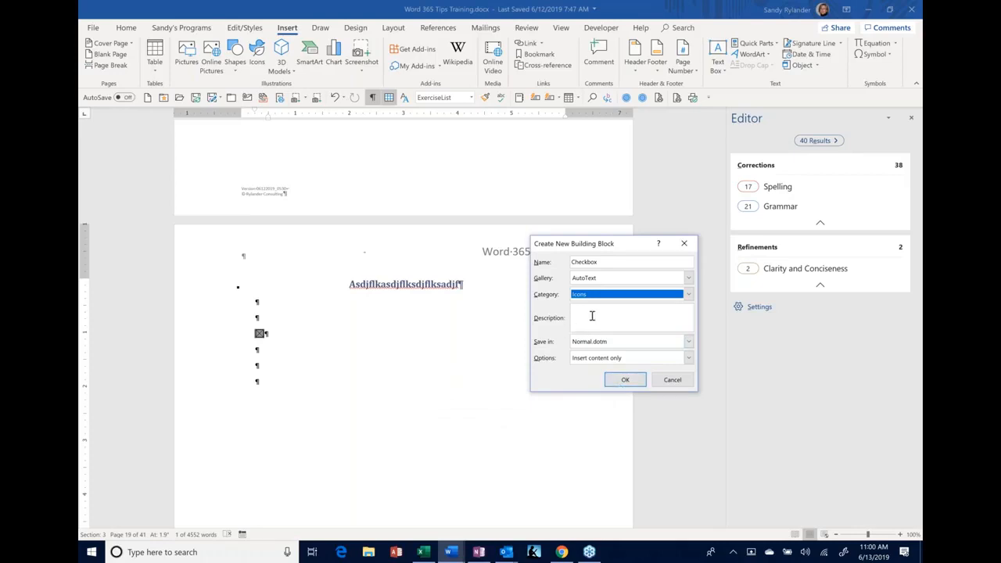
left_click(625, 380)
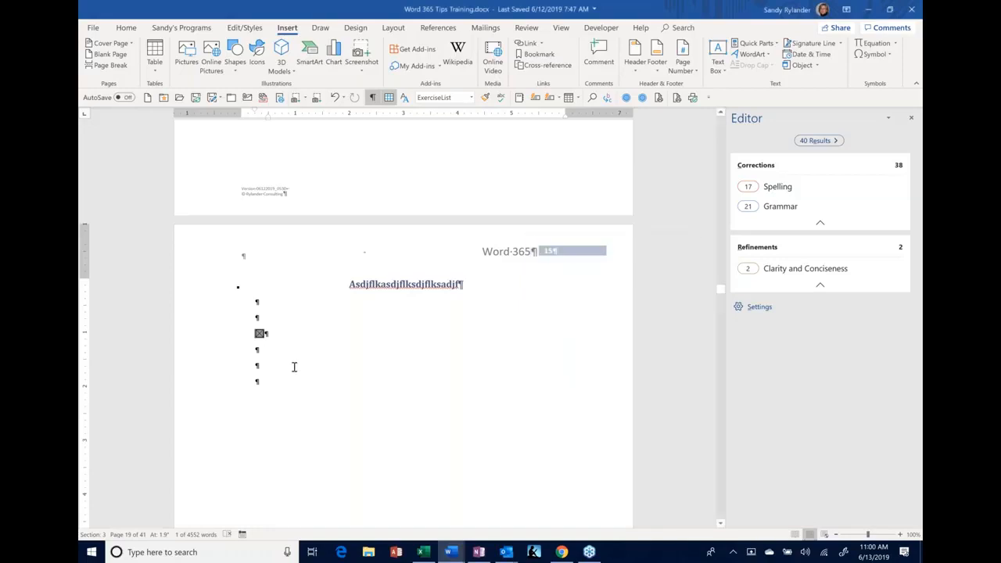
Step: Insert the Checkbox AutoText entry on the second empty line below the original check box
left_click(269, 363)
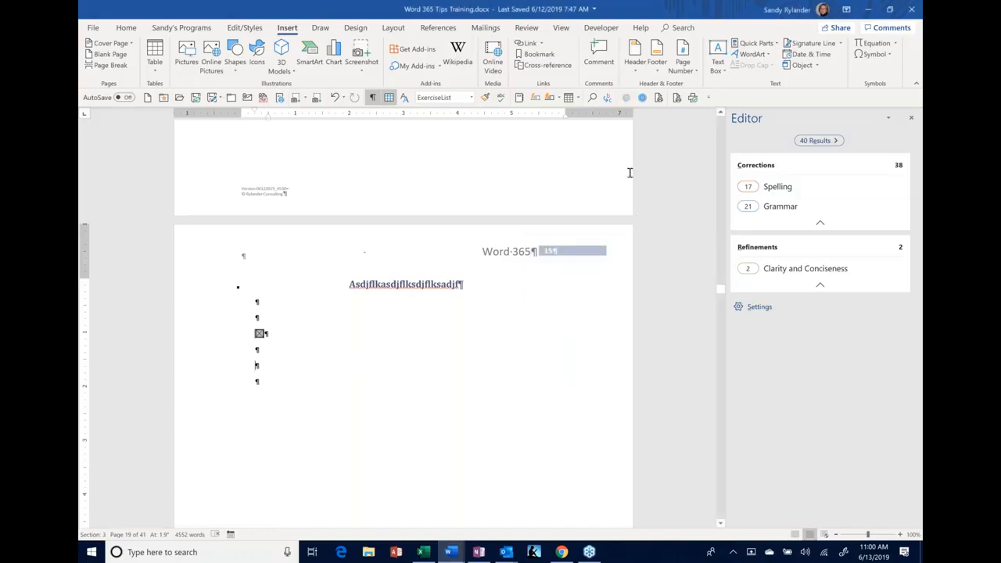
left_click(559, 99)
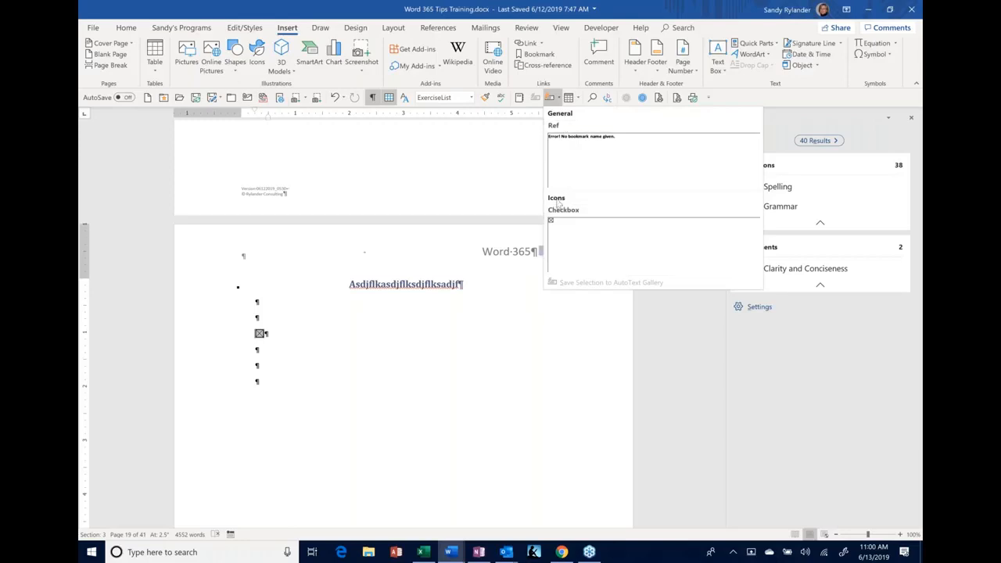
left_click(574, 256)
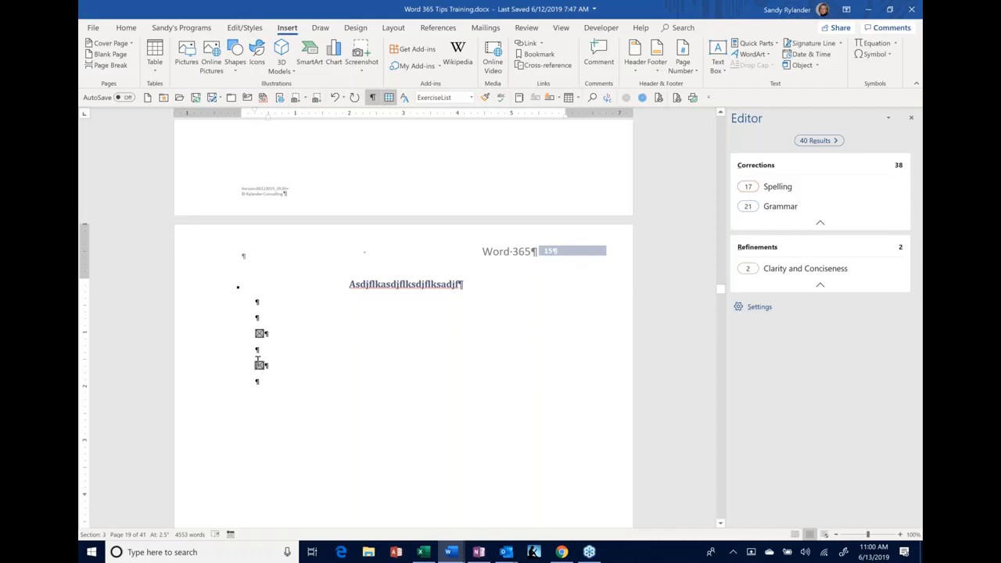
Step: Set the default value of the lower check box field to Not checked
double_click(262, 365)
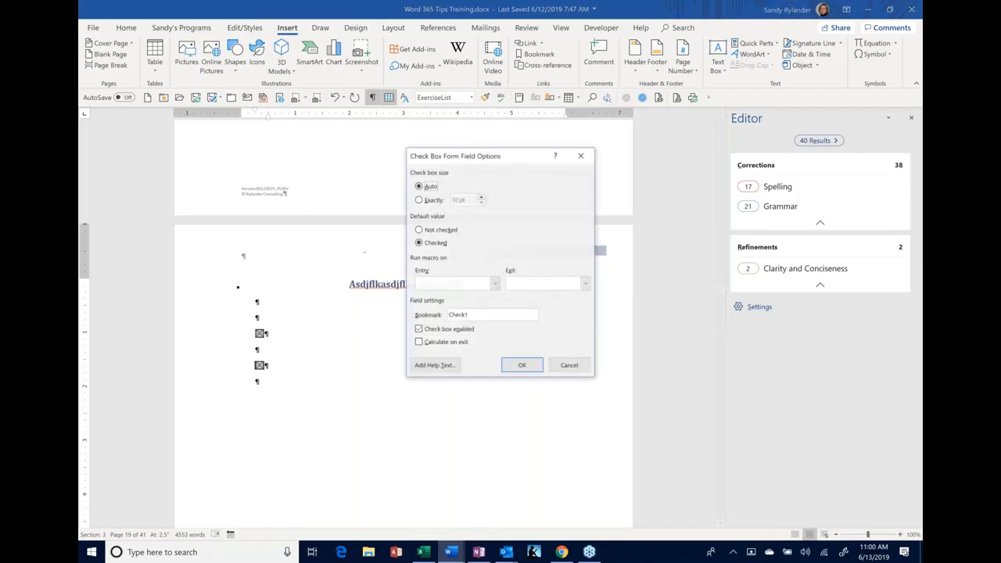
left_click(420, 230)
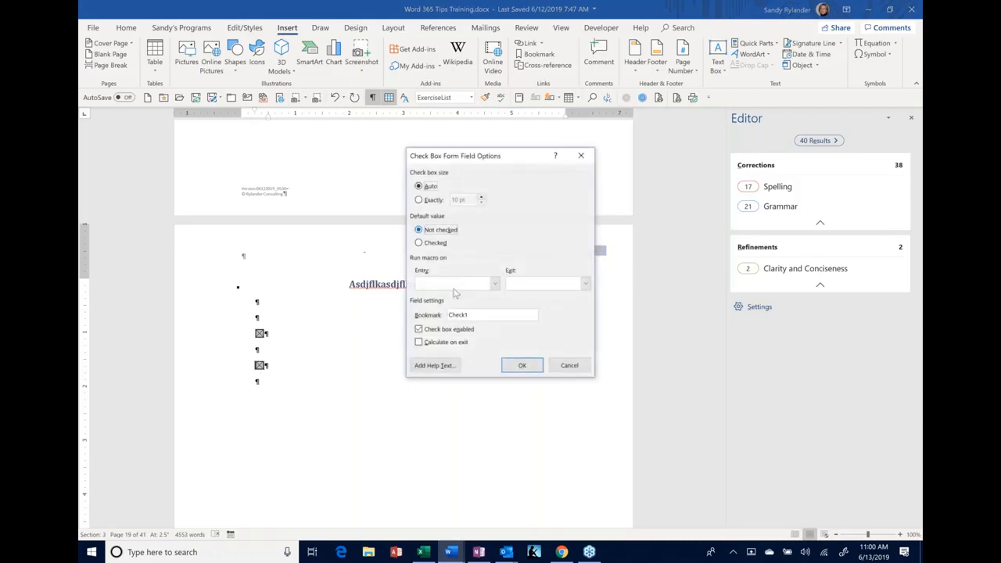
left_click(522, 366)
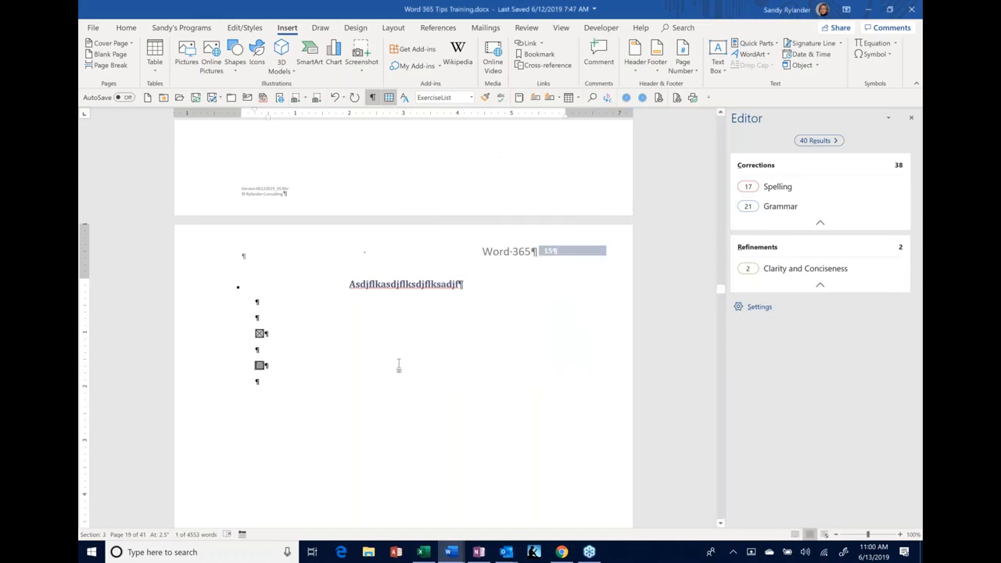
Step: Save the unchecked box to the AutoText gallery as Blankbox in the Icons category
left_click(265, 365)
left_click(536, 99)
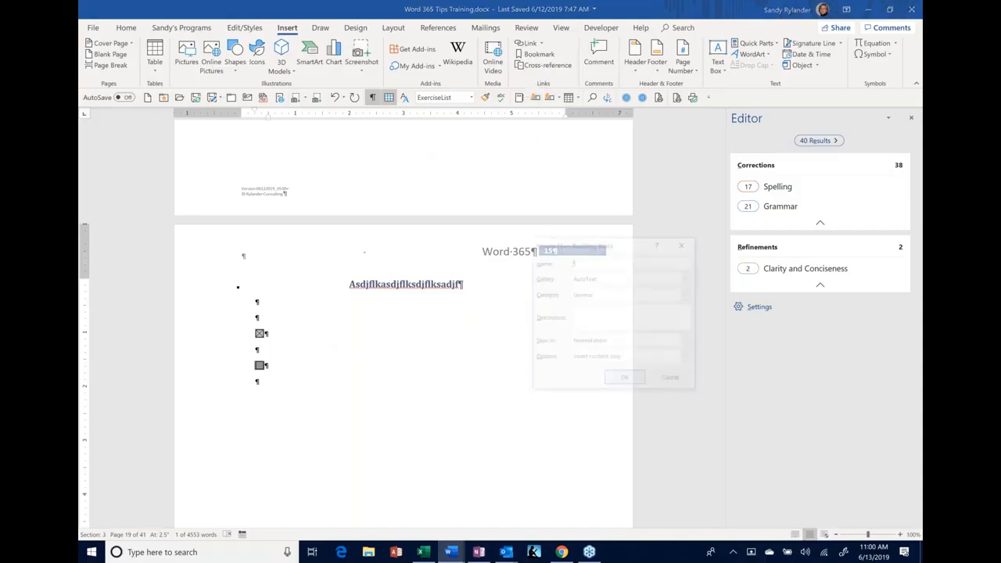
type("Check")
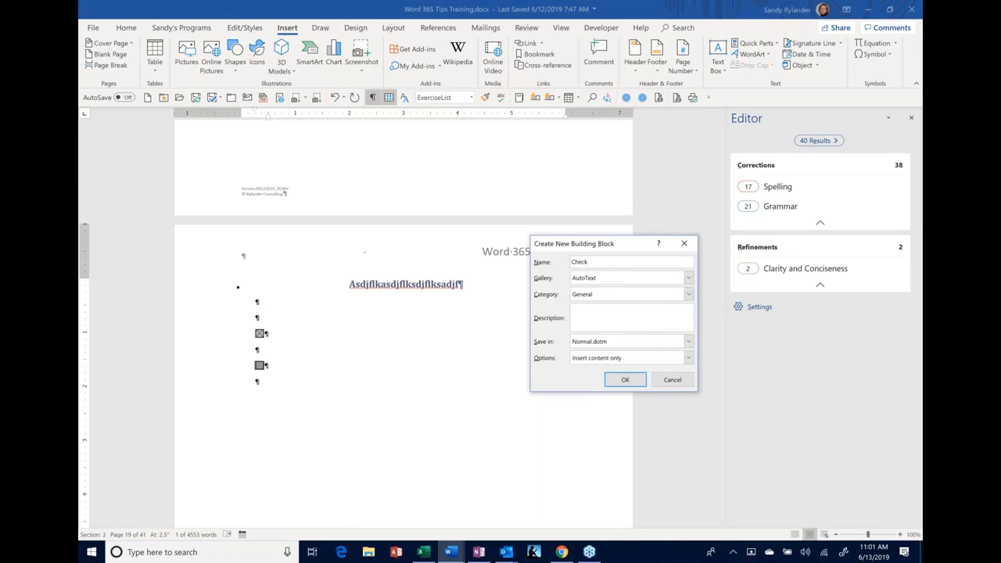
key("BackSpace")
key("BackSpace")
key("BackSpace")
key("BackSpace")
key("BackSpace")
type("Blank")
type("C")
type("B")
type("box")
left_click(588, 296)
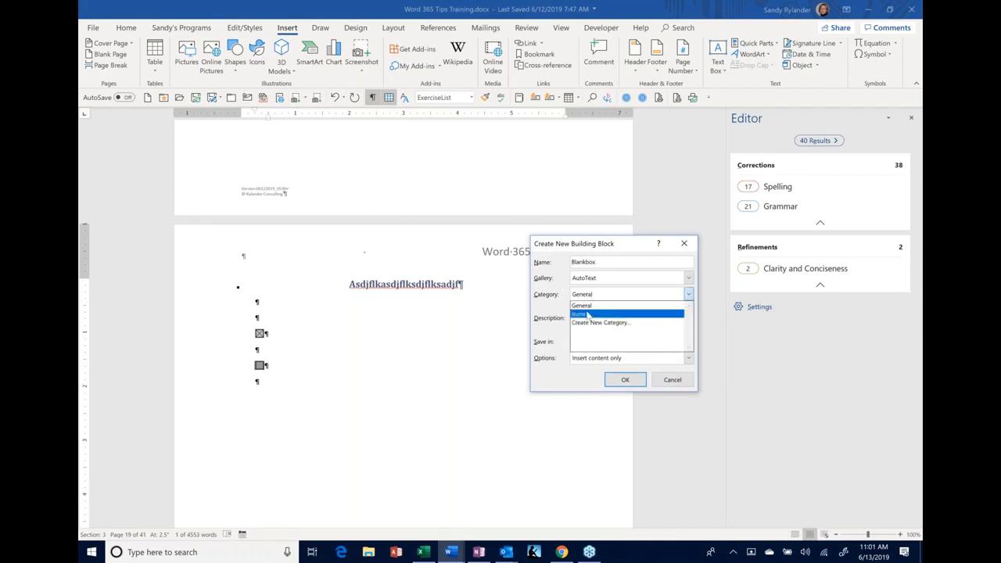
left_click(590, 313)
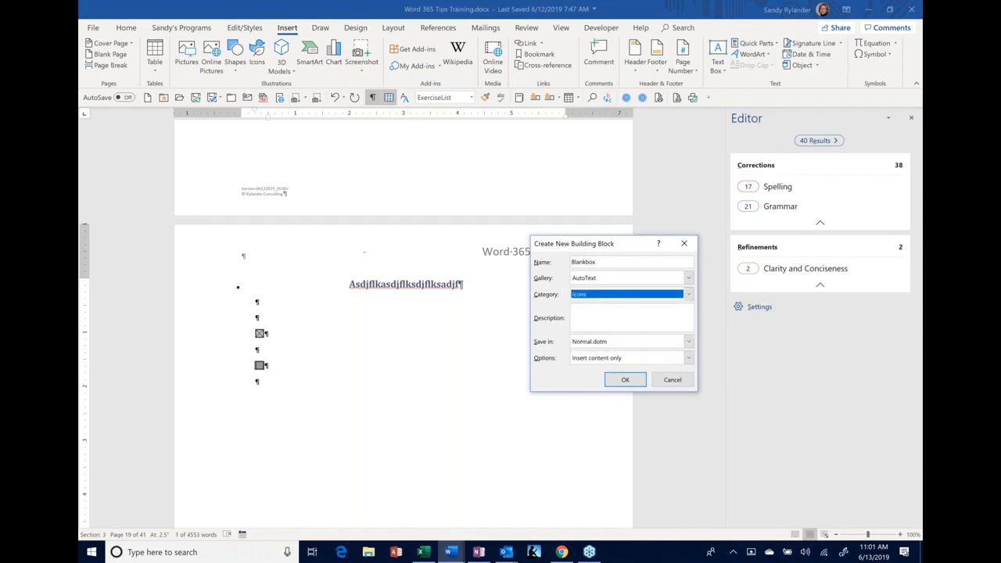
left_click(626, 380)
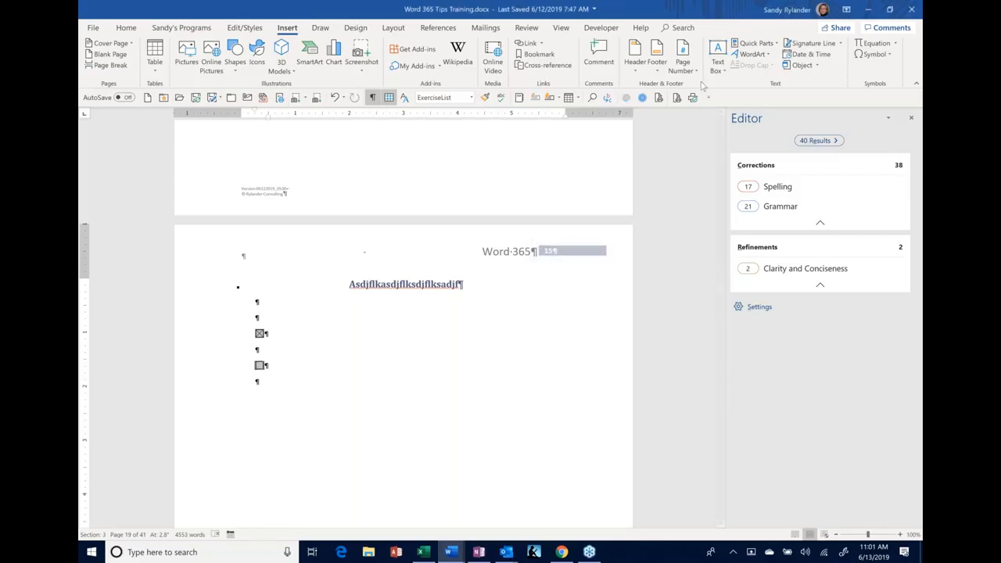
Step: Insert the Blankbox and Checkbox AutoText entries beside each other, separated by a tab, on the last empty line
left_click(558, 98)
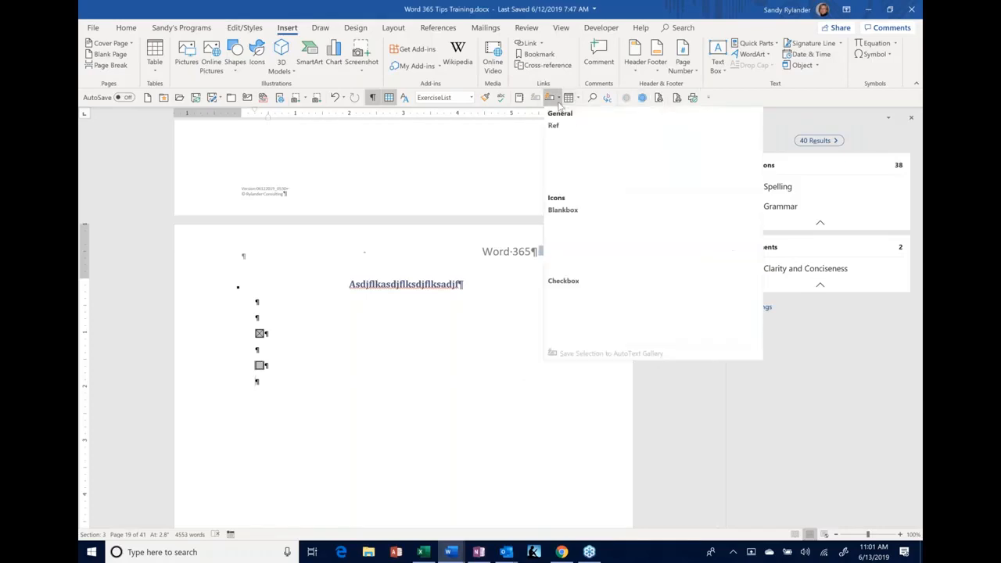
left_click(583, 238)
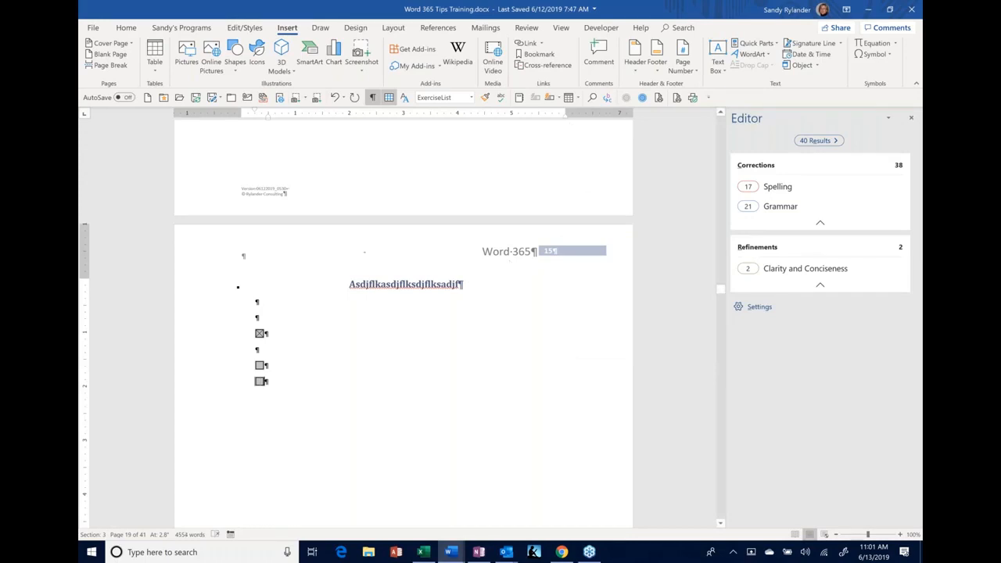
left_click(558, 98)
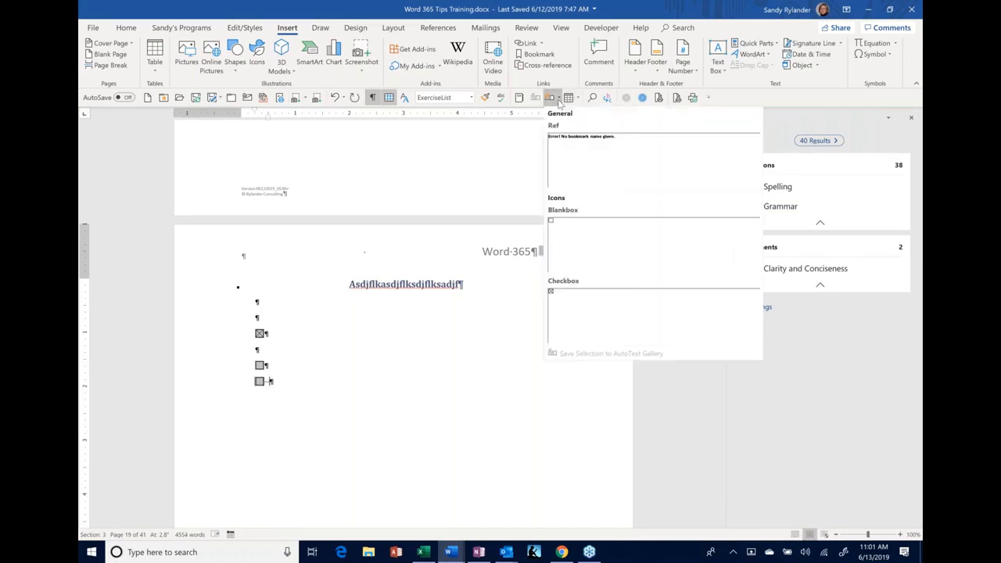
left_click(574, 309)
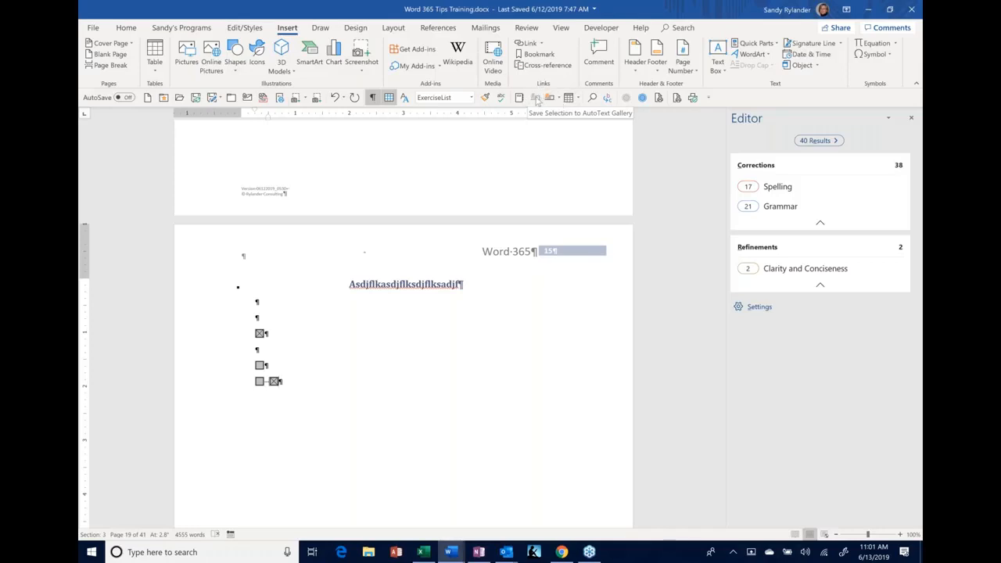
Step: View the built-in Quick Tables without inserting one
left_click(578, 98)
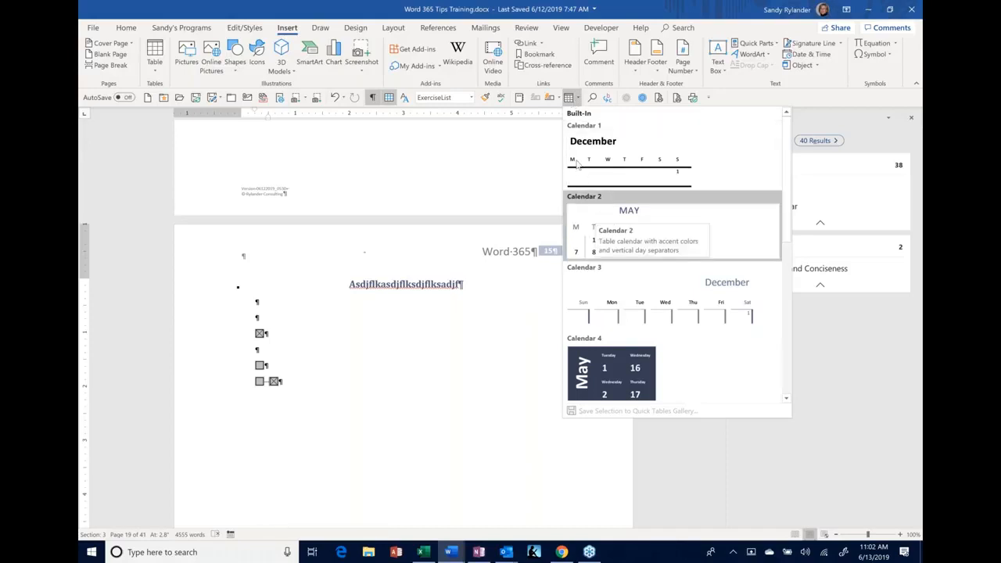
left_click(447, 315)
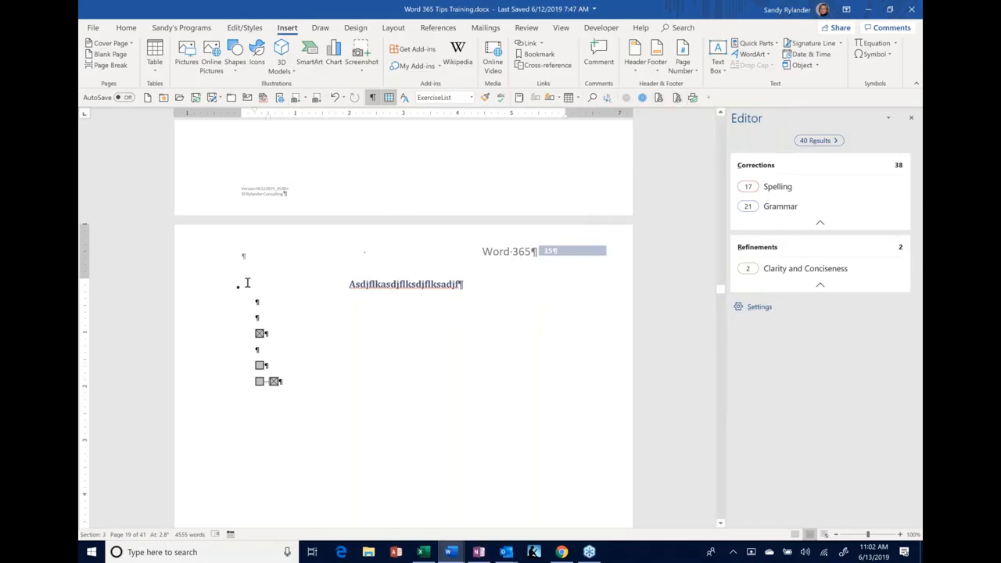
Step: Delete the centered practice heading with its check box lines, and the centered practice heading that follows it
left_click_drag(207, 284, 222, 407)
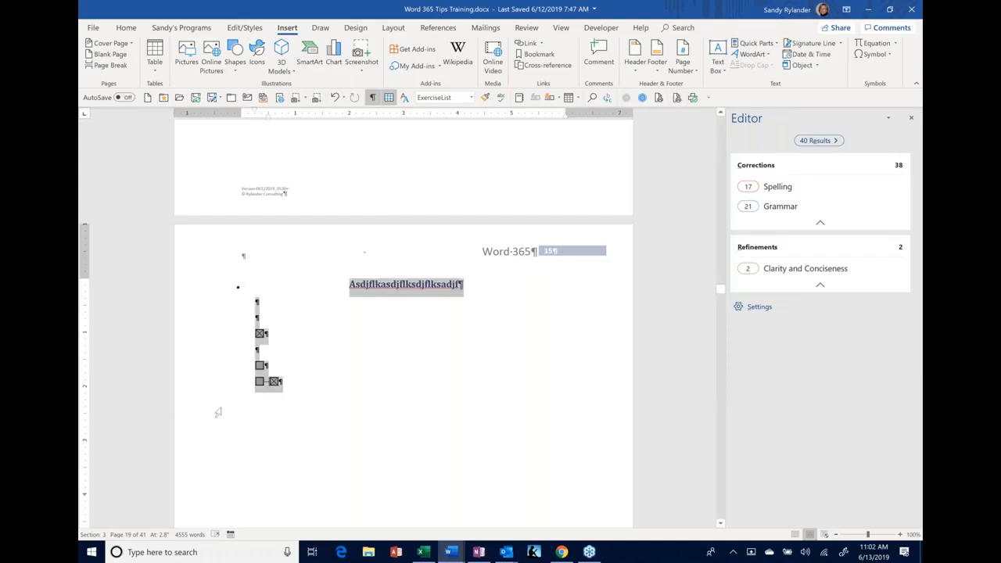
key("ctrl+z")
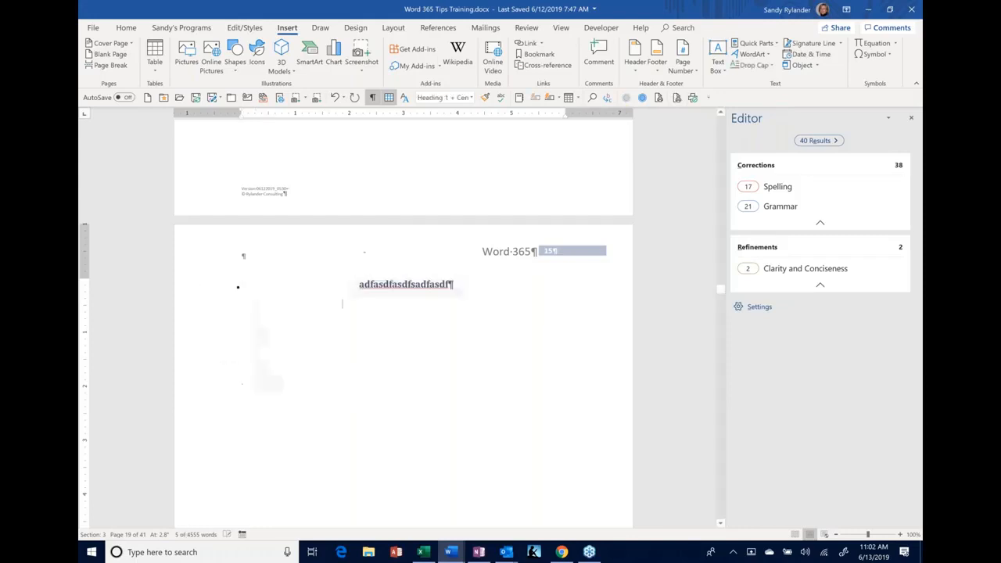
left_click(211, 296)
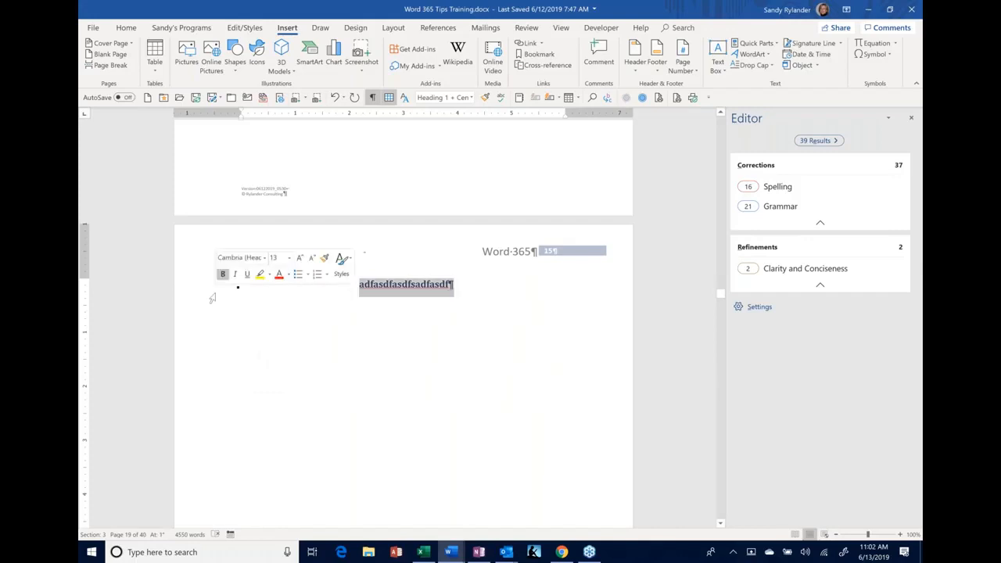
key("ctrl+z")
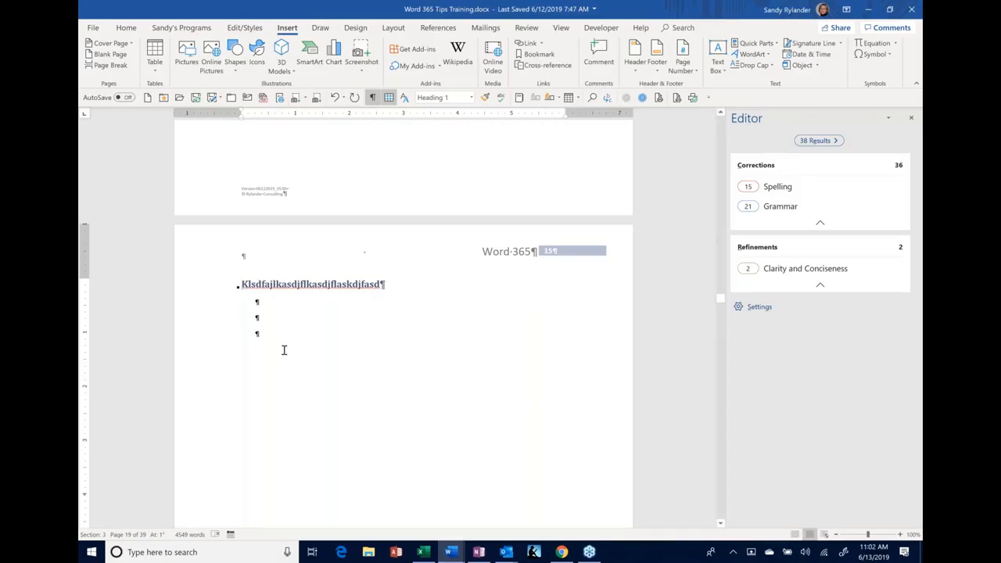
Step: Enter Chairs and Tables on separate lines, starting at the second empty line below the heading
left_click(256, 314)
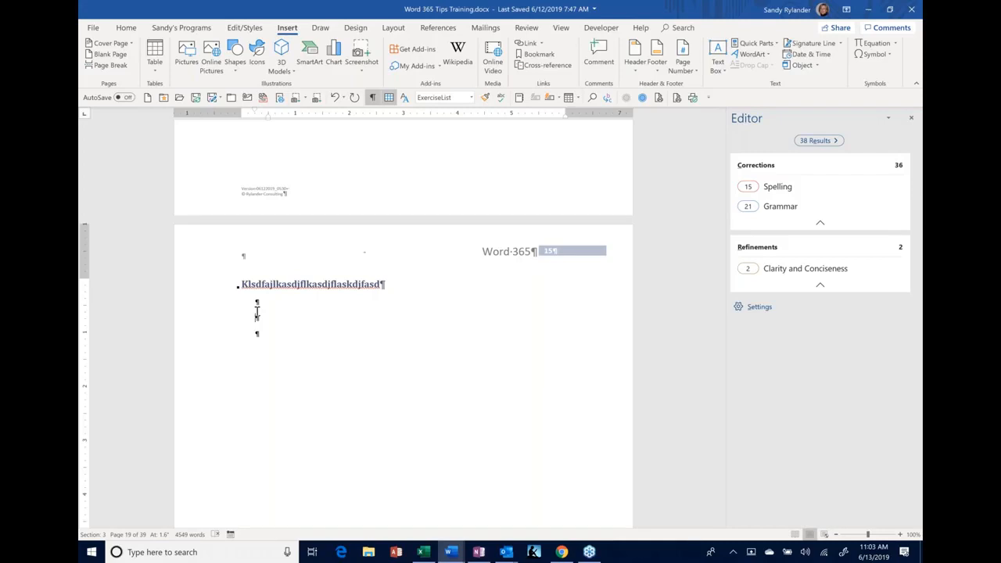
type("Ca")
key("BackSpace")
type("hairs")
key("Return")
type("Tables")
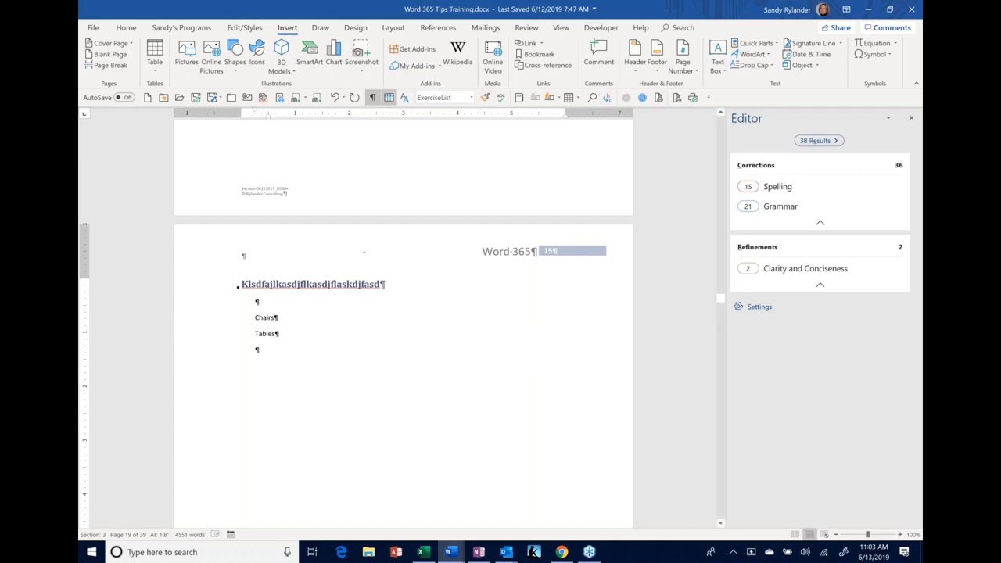
Step: Add the tab-separated amounts 120 for Chairs and 240 for Tables, plus a third line reading Tablets and 765
key("Tab")
type("120")
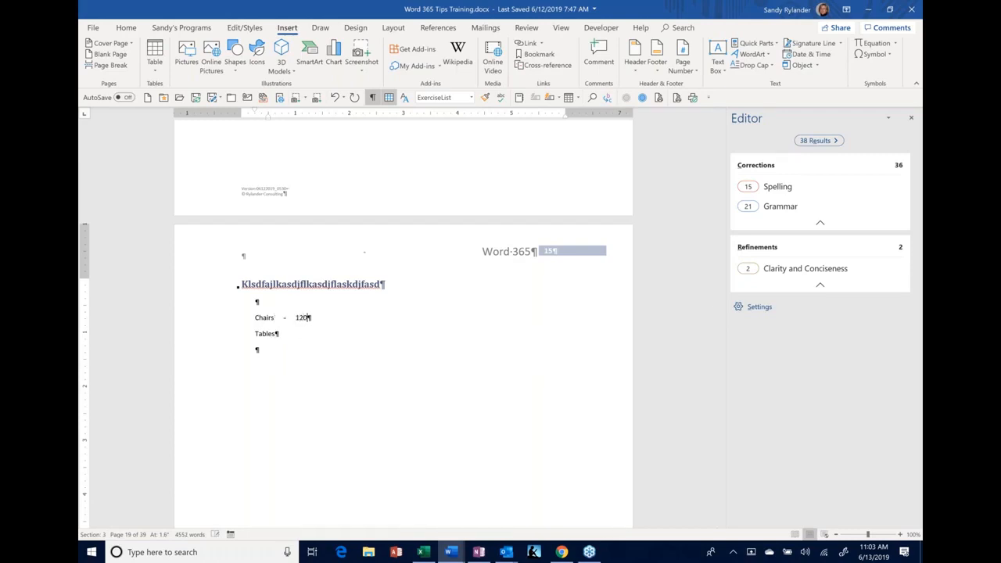
key("Tab")
type("240")
key("Return")
type("Tablets")
key("Tab")
type("765")
Step: Check the Developer tab's setting in the ribbon customization options
right_click(564, 33)
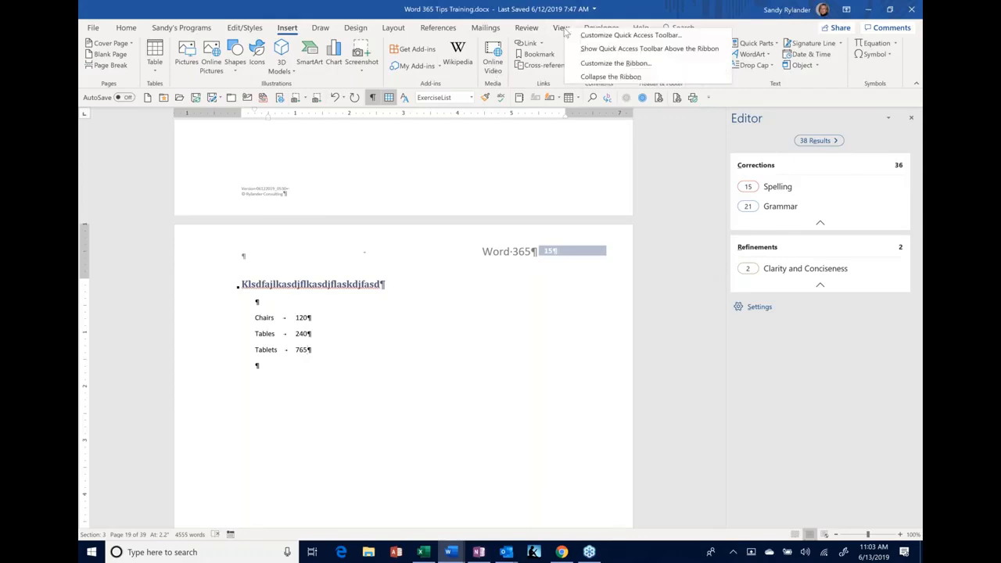
left_click(595, 67)
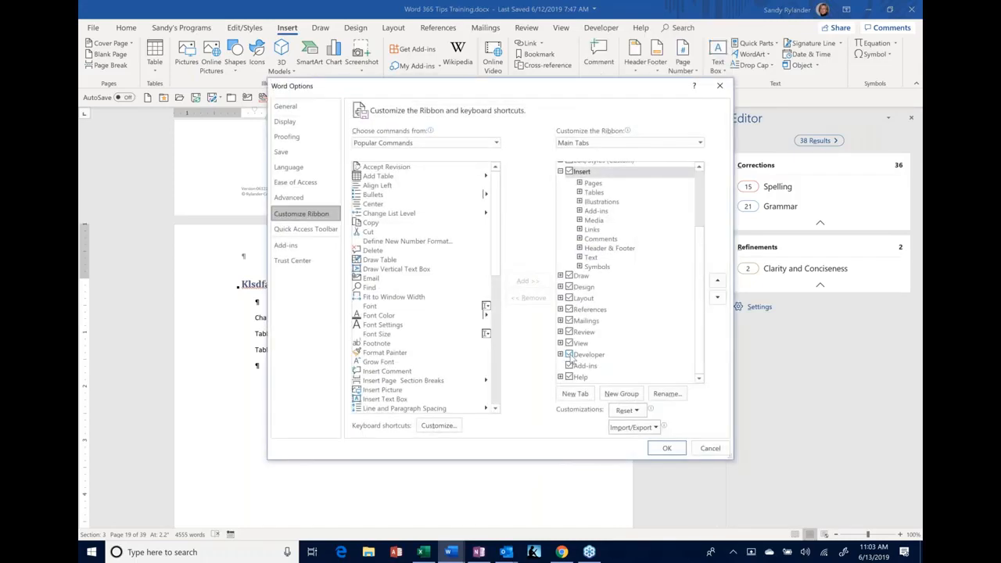
left_click(667, 449)
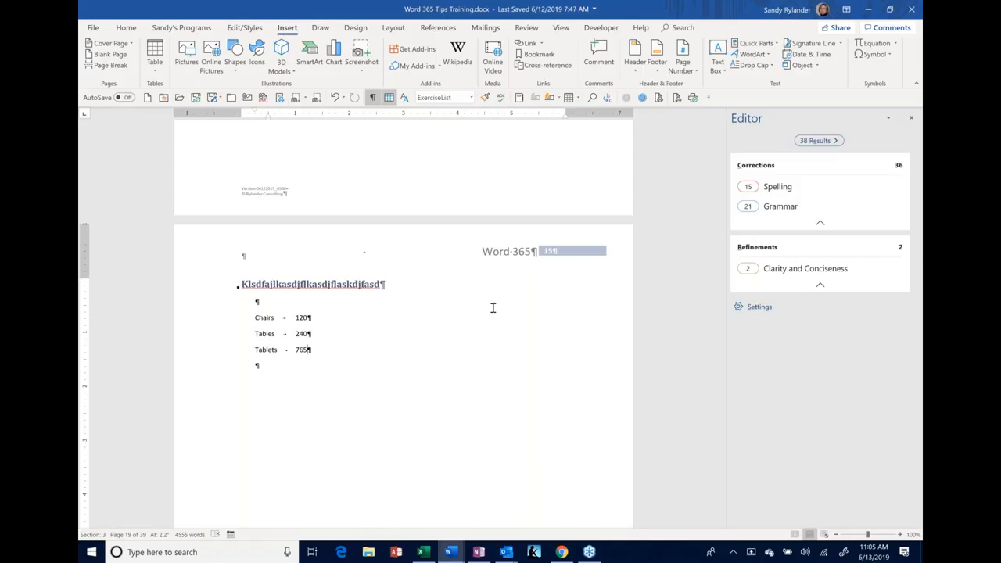
Step: Display the document's headings outline for navigation, and look through the available styles without applying one
left_click(125, 535)
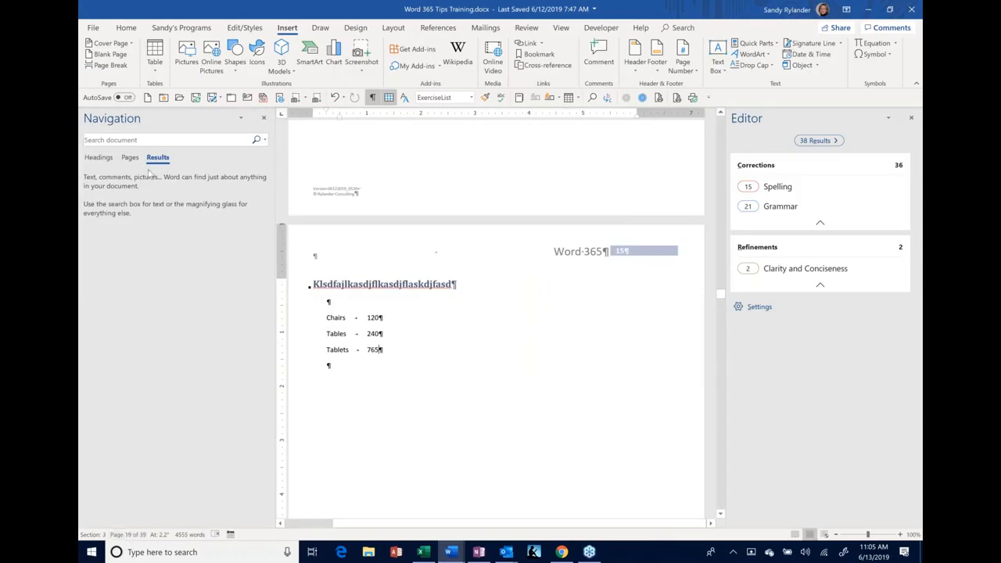
left_click(98, 158)
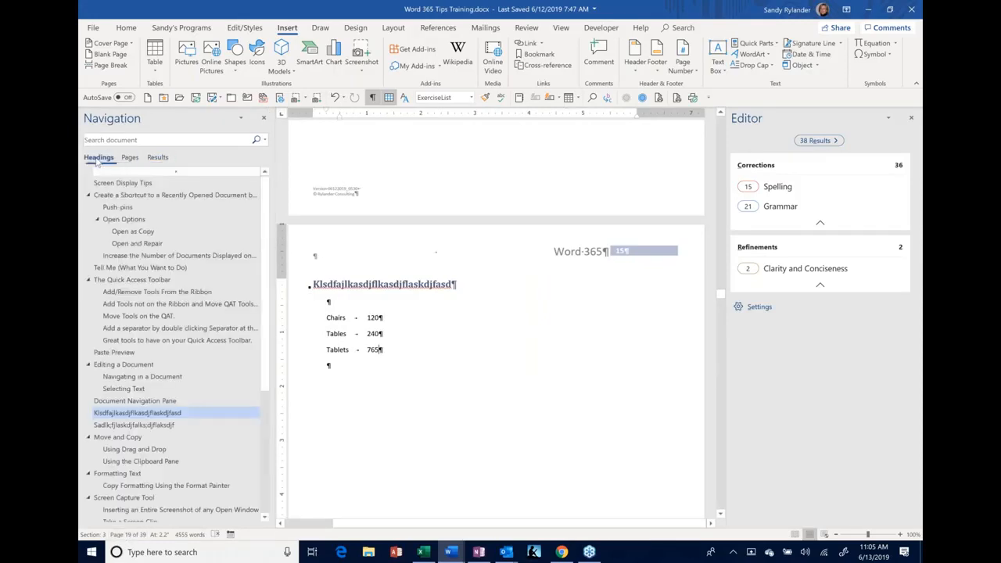
left_click(471, 100)
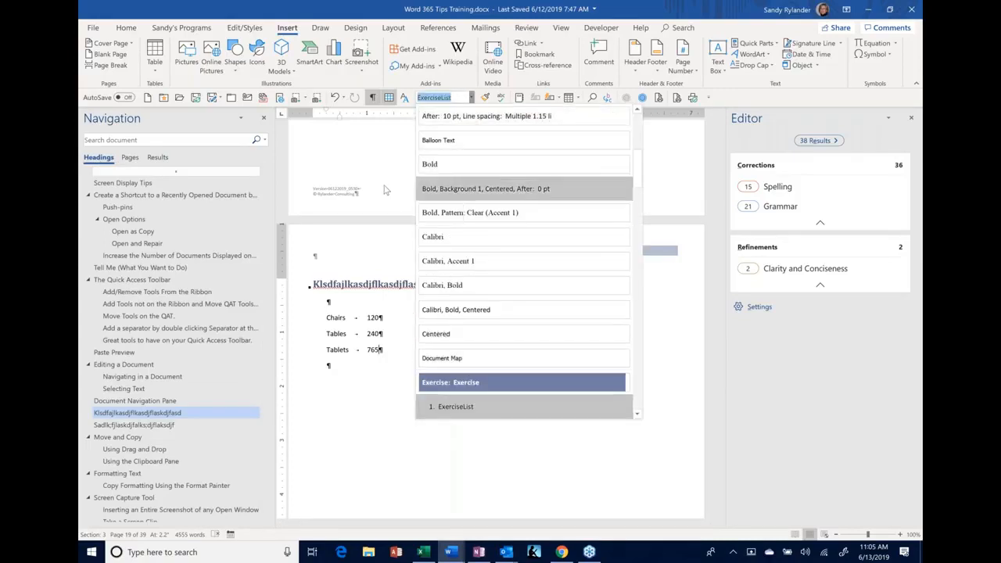
left_click(321, 307)
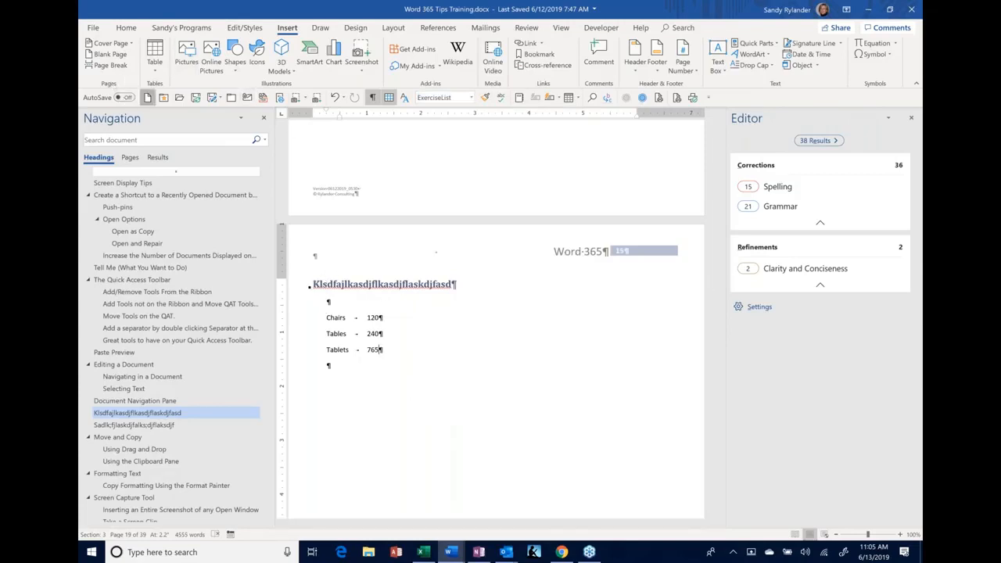
Step: Create a new blank document and enter a line of placeholder text followed by two empty lines
left_click(147, 97)
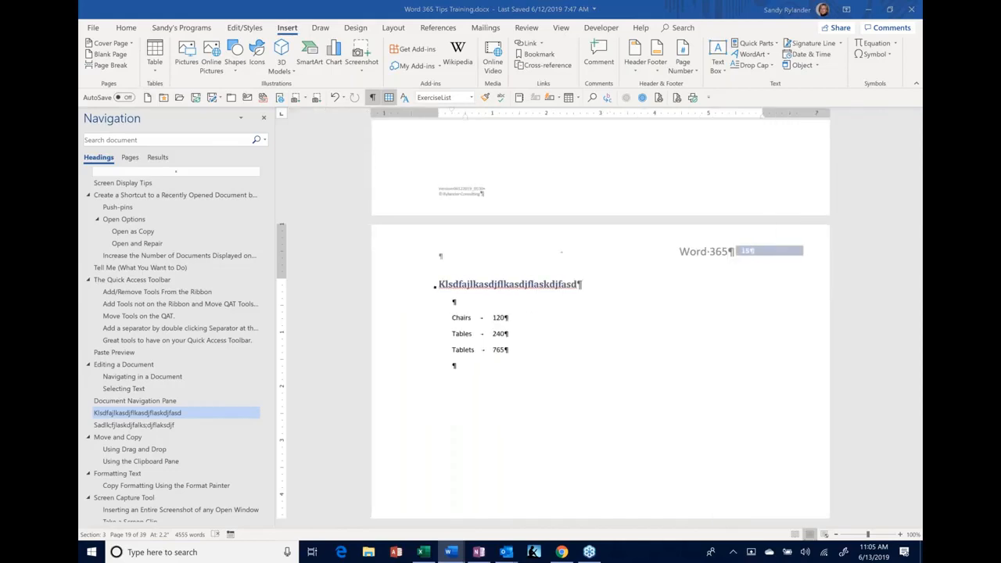
type("Jaskldfjlkasdjf")
key("Return")
key("Return")
key("Return")
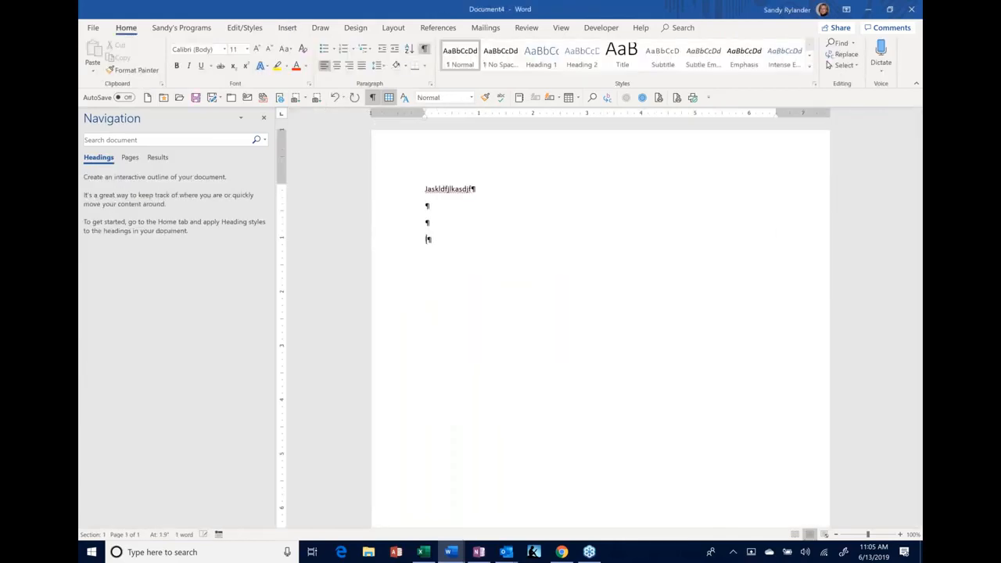
key("BackSpace")
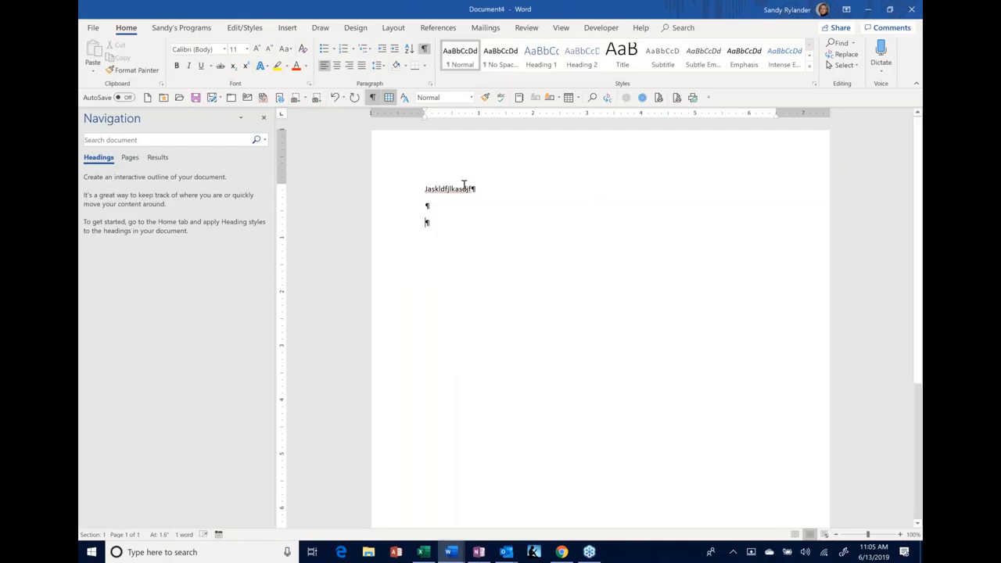
Step: Replace the placeholder line with Chapt 1 and enter Macros and QAT on separate lines below it
left_click(406, 182)
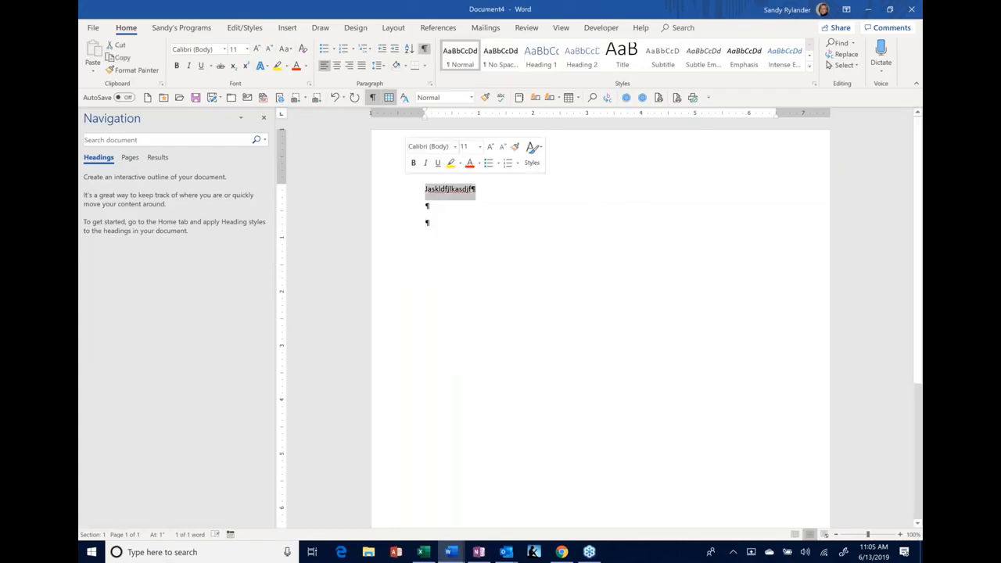
type("Chapt 1")
key("Return")
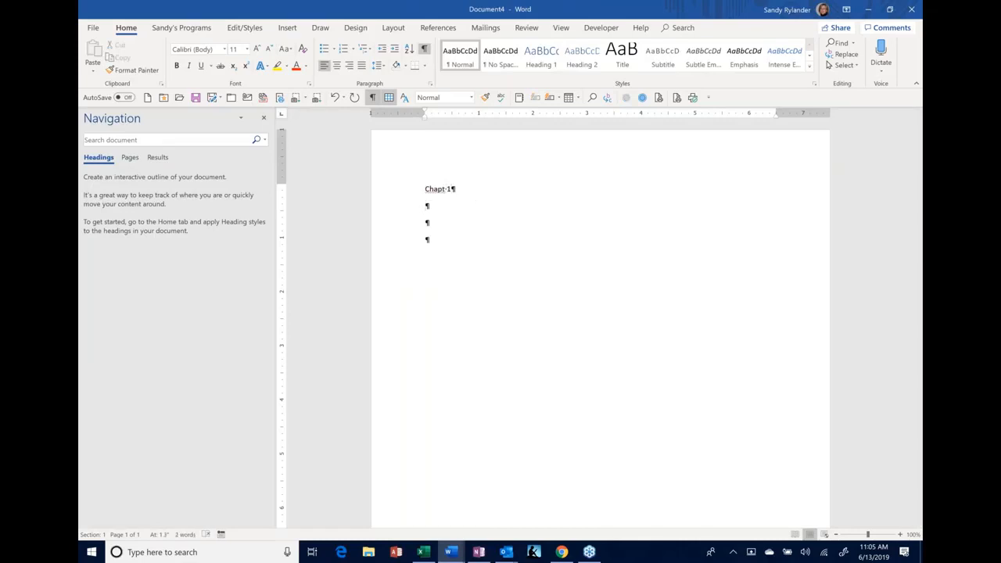
type("Macros")
key("Return")
type("QAT")
Step: Enter Adding, Removing and Chapt 2 on separate lines below QAT
left_click(440, 240)
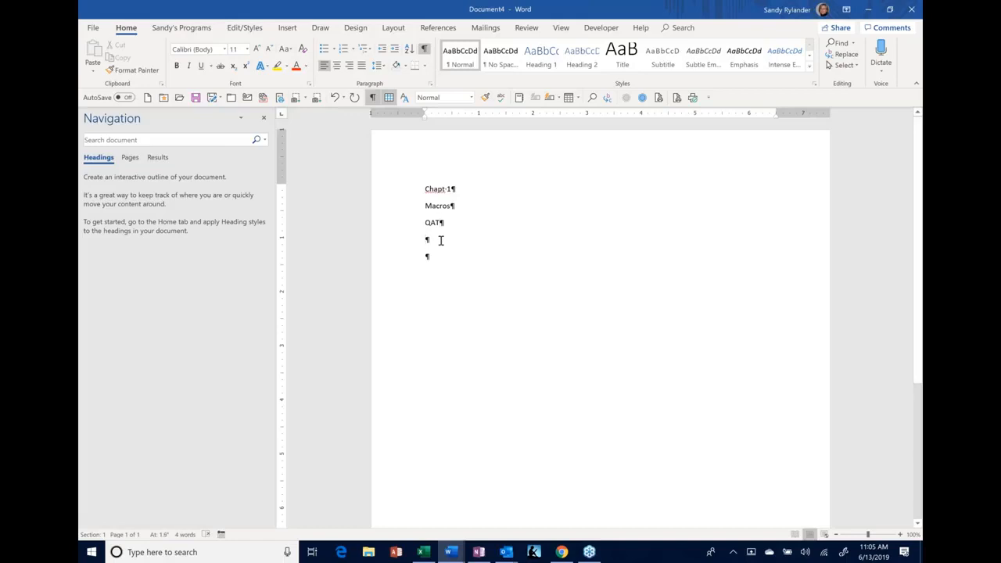
type("Adding")
key("Return")
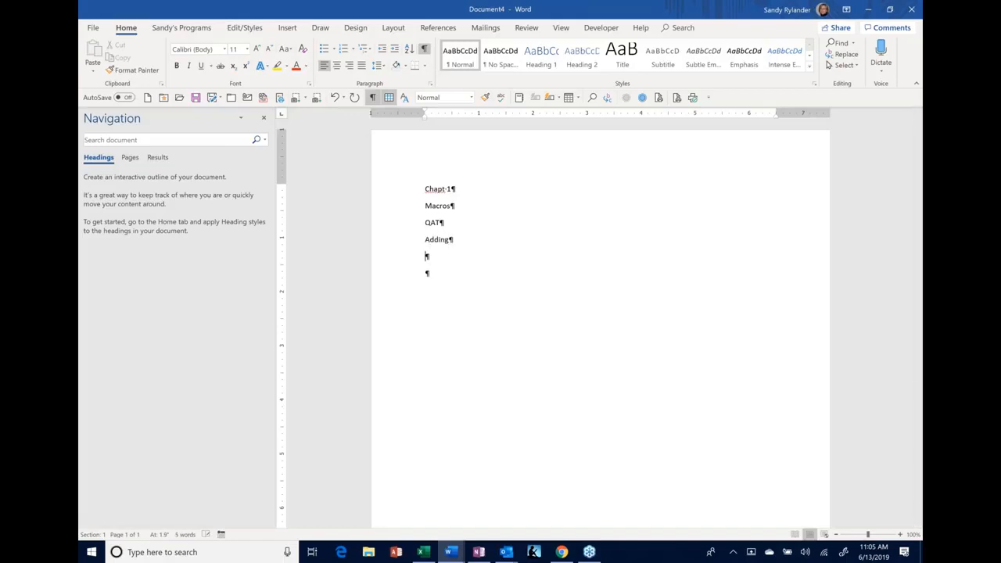
type("Removing")
key("BackSpace")
key("BackSpace")
key("BackSpace")
type("ing")
left_click(428, 189)
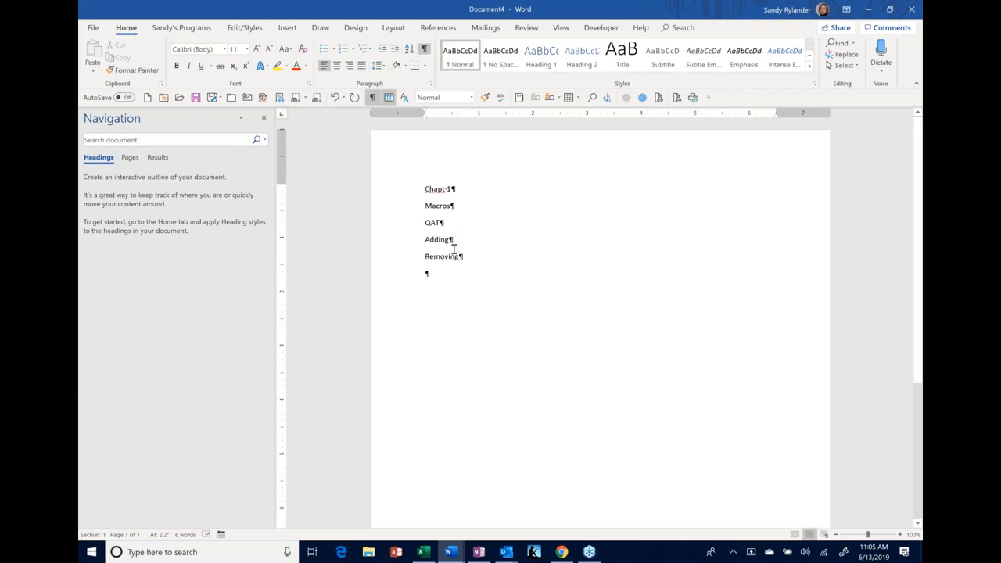
left_click(436, 276)
type("Chapt 2")
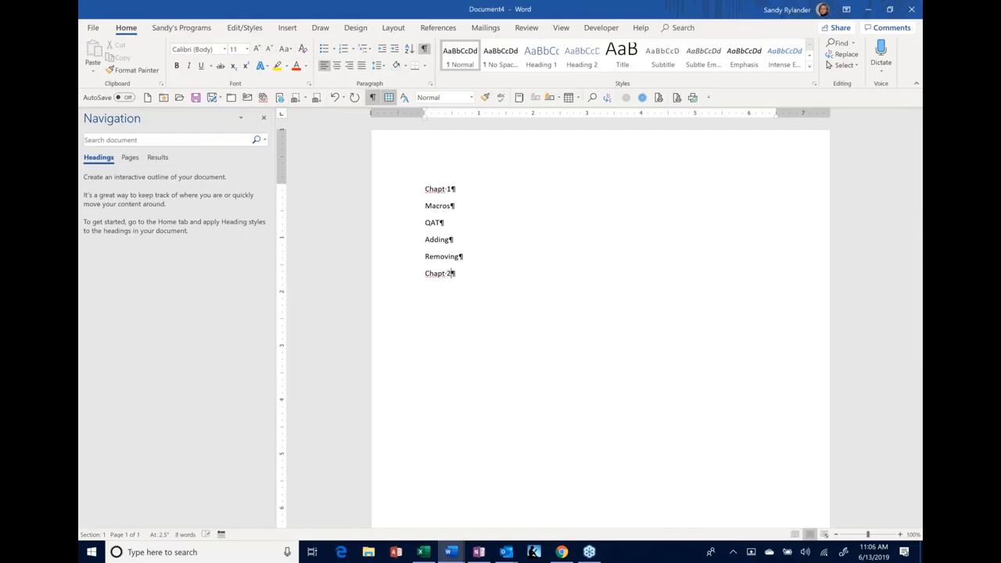
Step: Bold the Chapt 1 line, and apply the Heading 1 style to both Chapt 1 and Chapt 2
triple_click(445, 191)
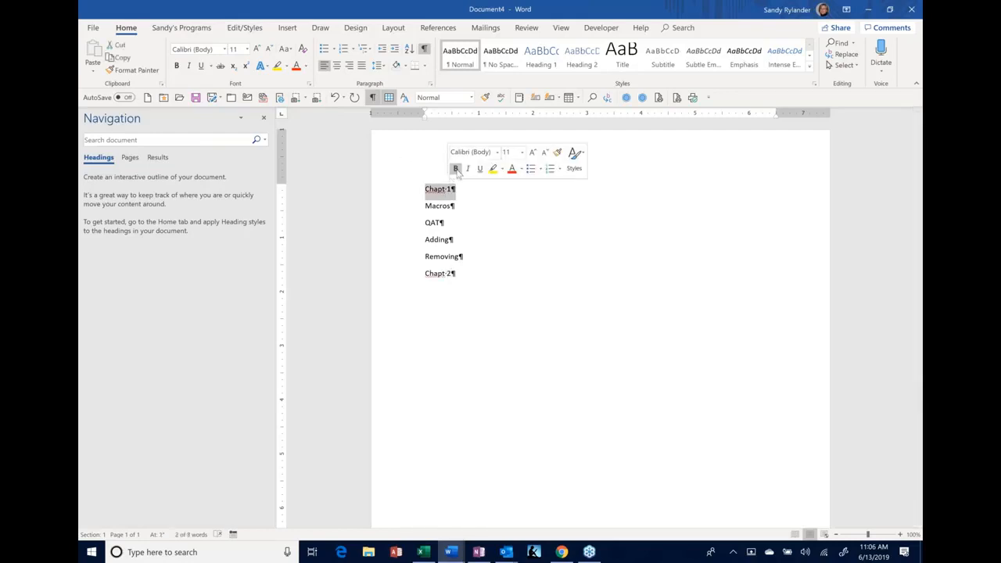
left_click(455, 168)
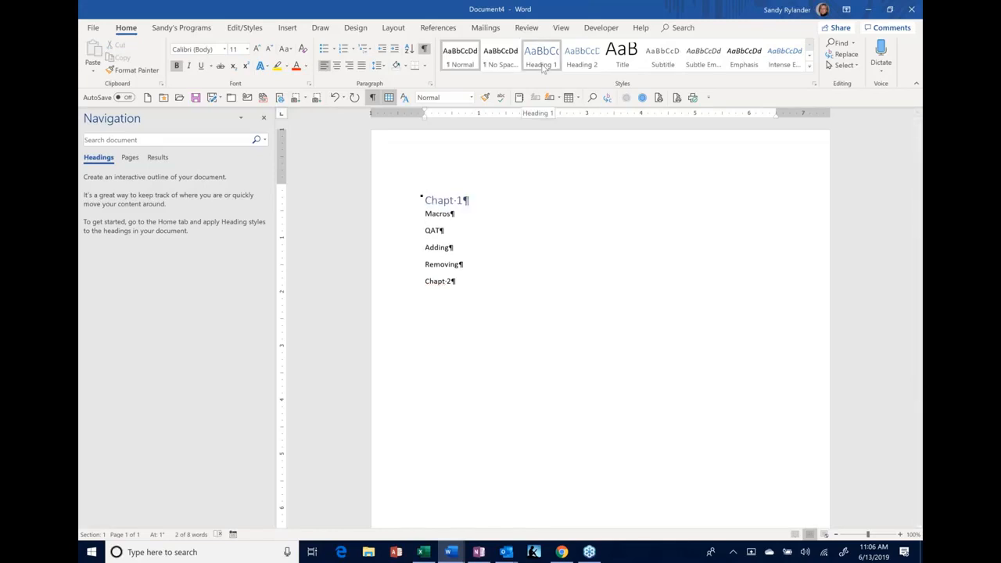
left_click(542, 66)
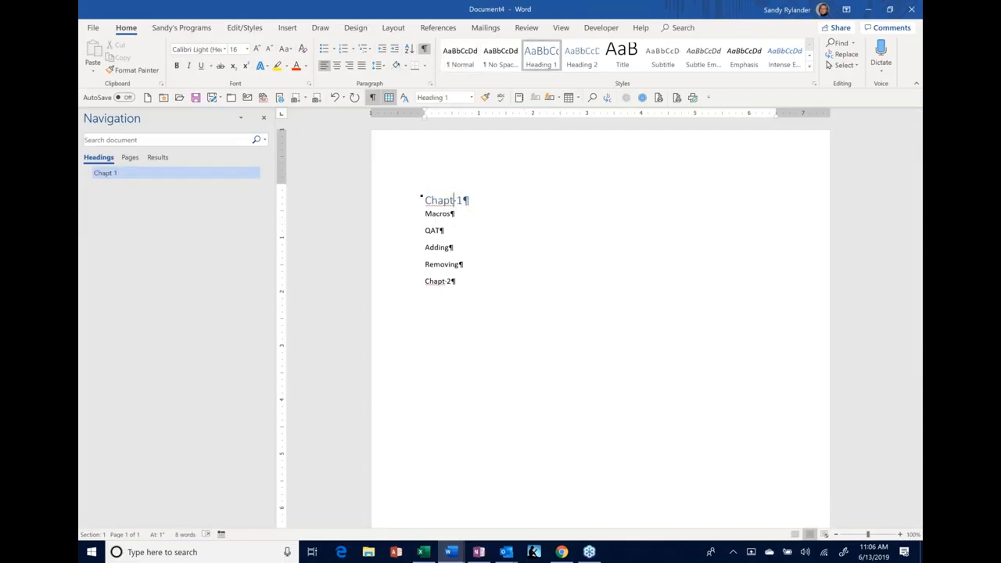
left_click(442, 281)
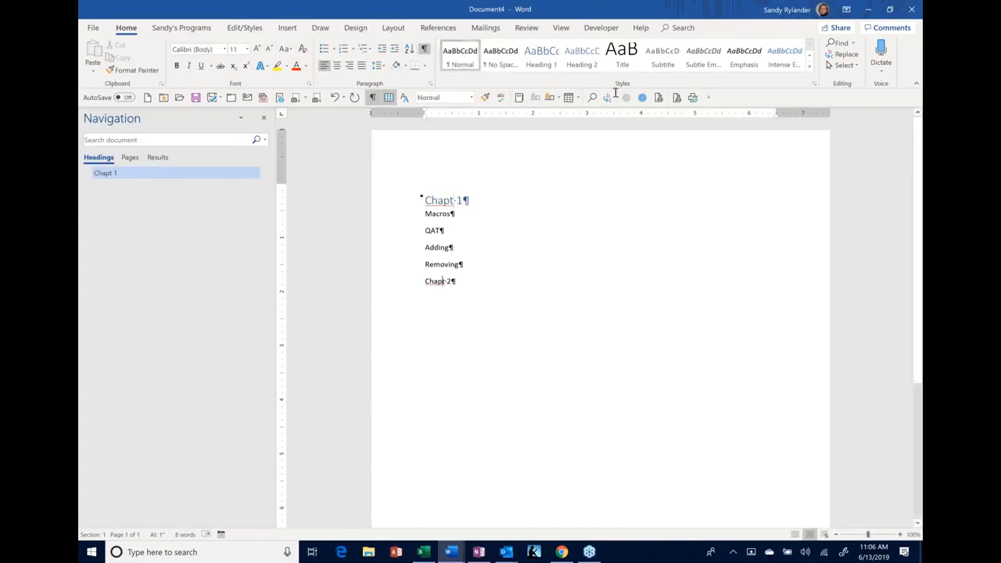
left_click(542, 57)
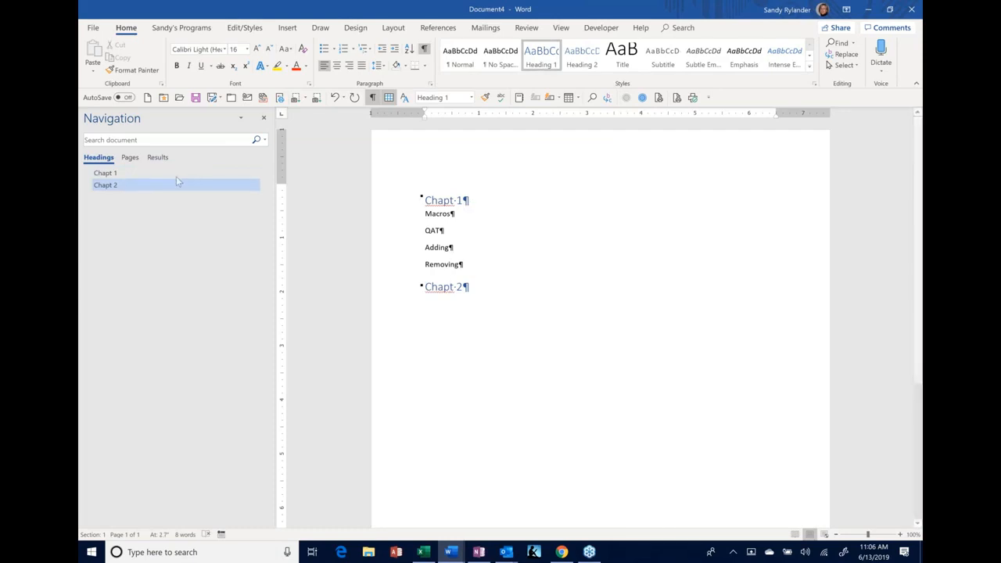
Step: Apply the Heading 2 style to Macros and QAT, and the Heading 3 style to Adding
left_click(440, 213)
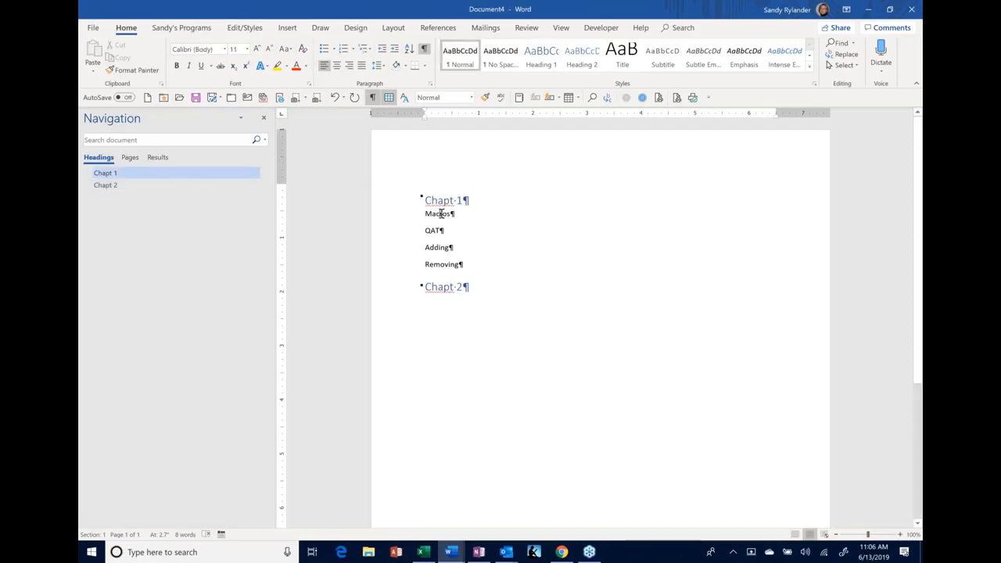
left_click(582, 58)
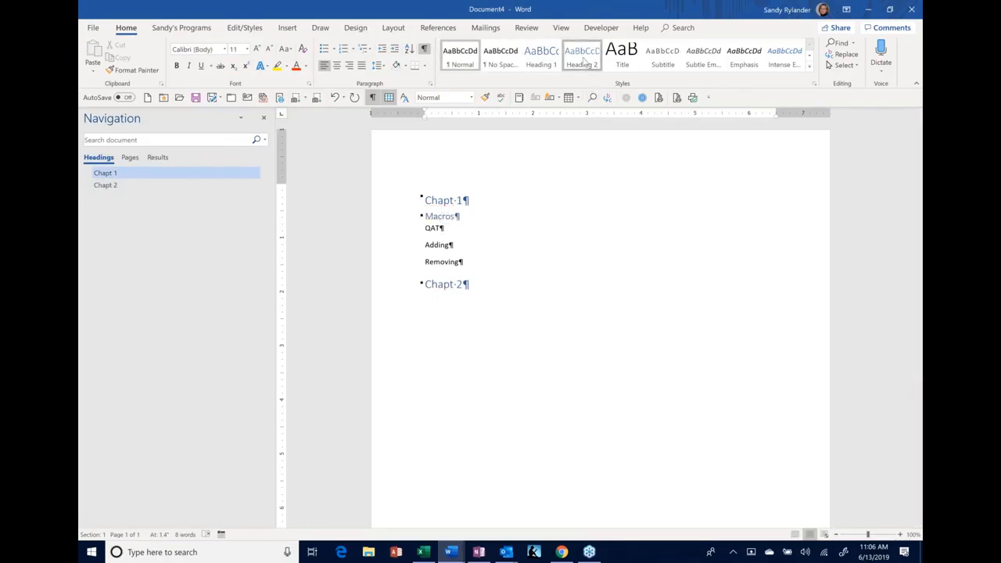
left_click(434, 227)
left_click(581, 57)
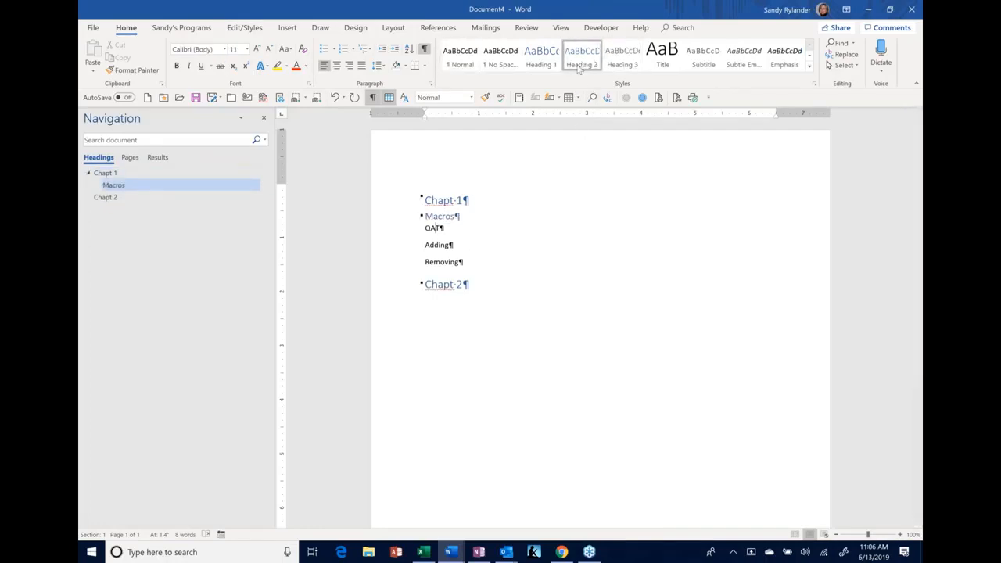
left_click(448, 242)
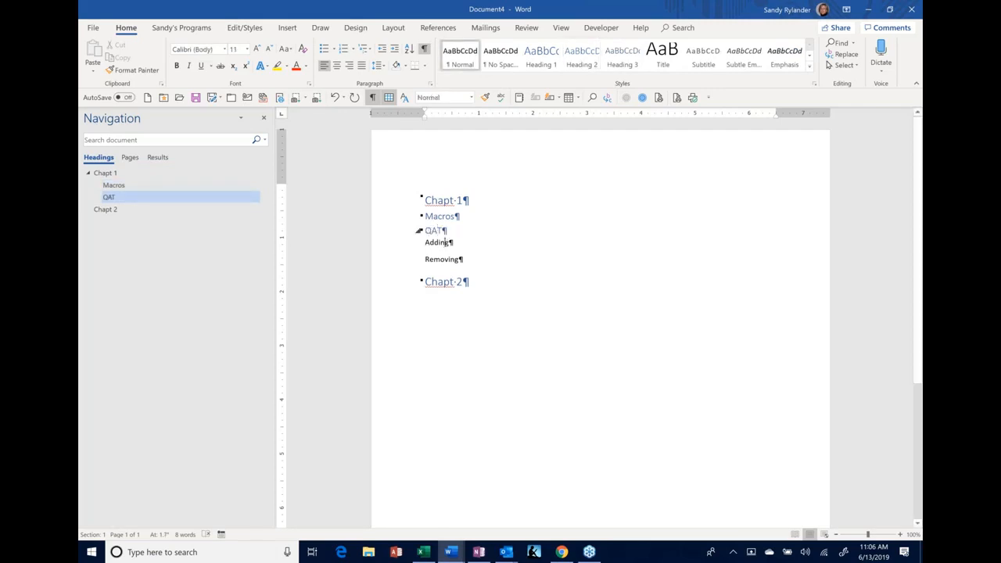
left_click(623, 57)
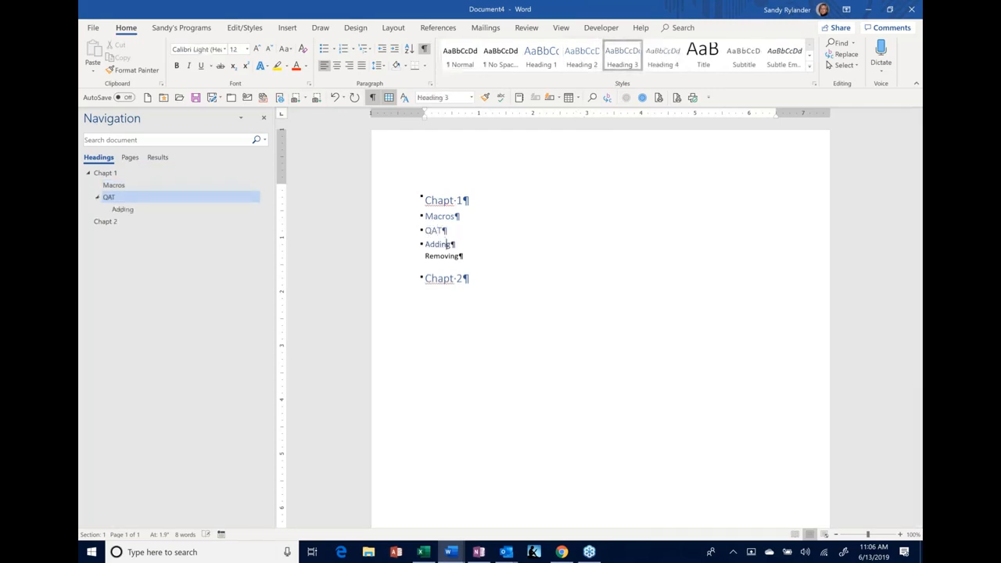
Step: Apply the Heading 3 style to Removing, and close the practice document
left_click(445, 256)
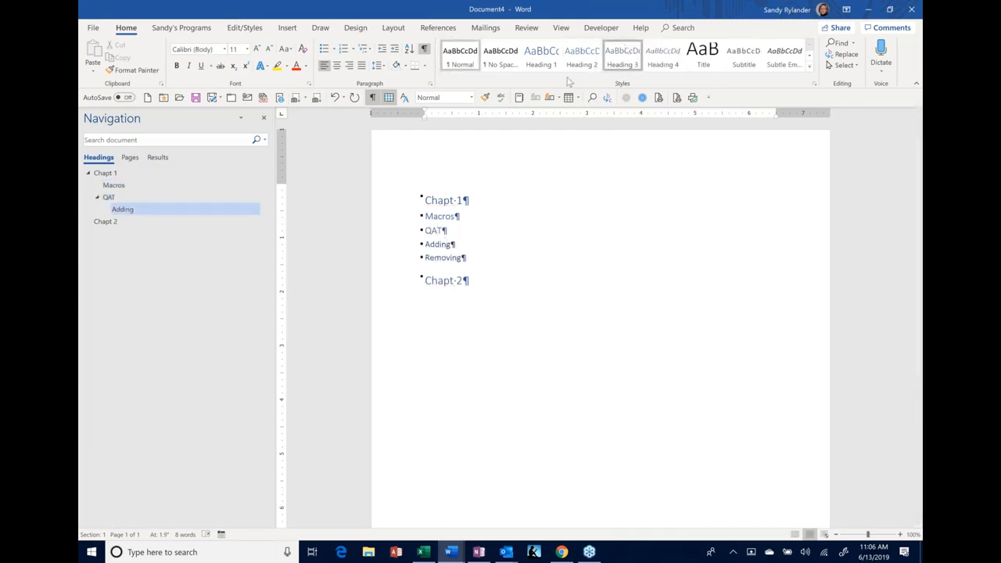
left_click(622, 58)
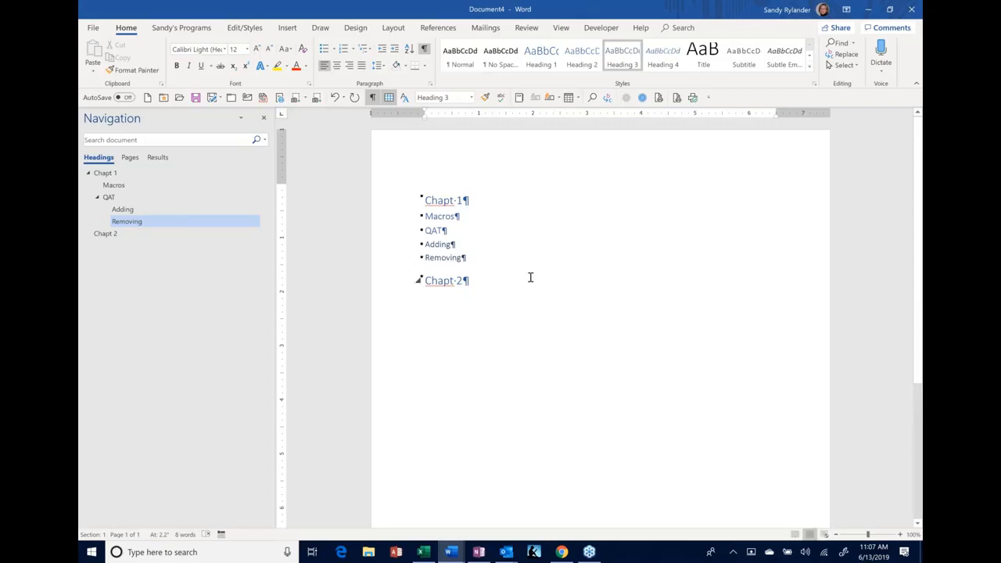
left_click(482, 198)
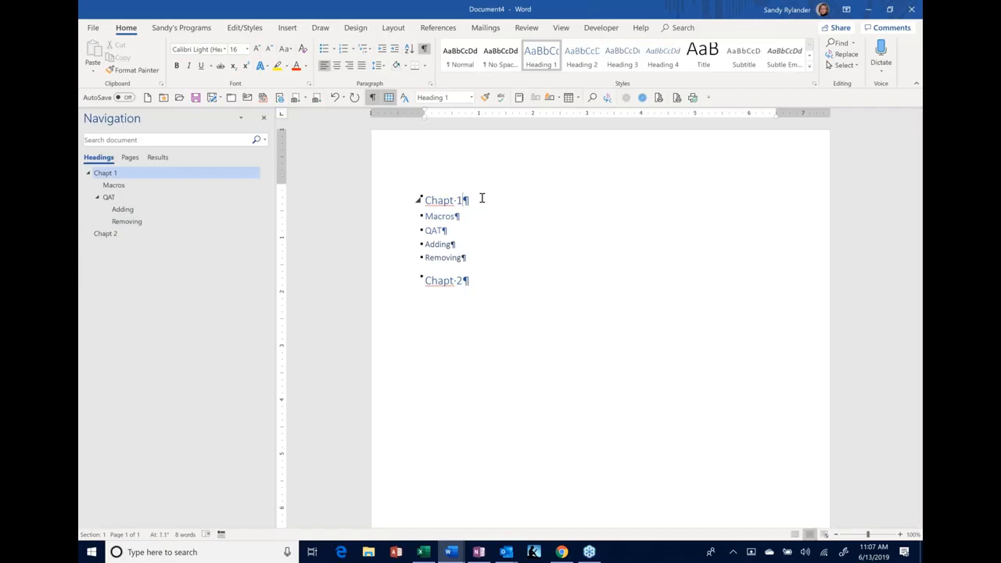
left_click(910, 10)
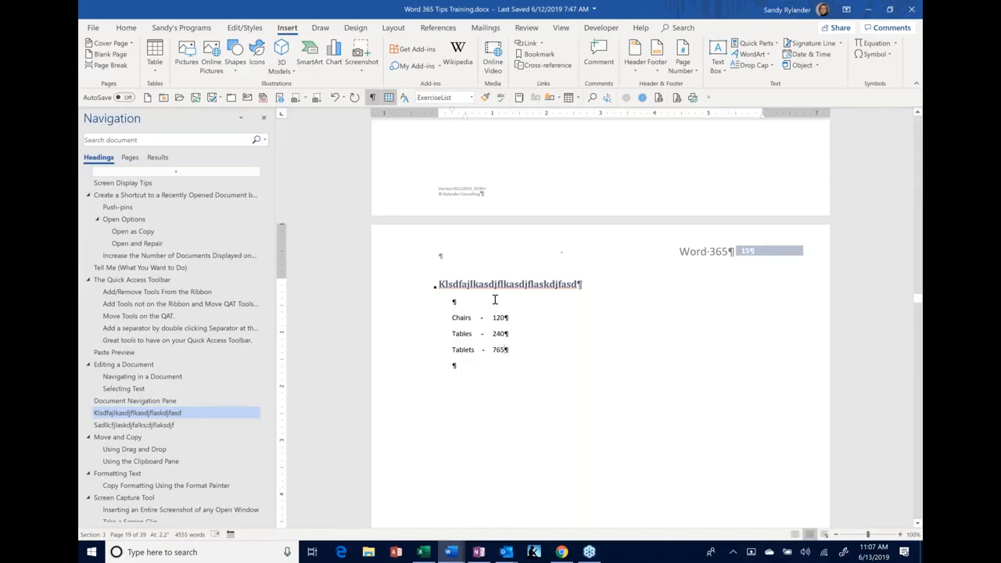
Step: Examine the commands beginning with C in the All Commands list of the ribbon customization options, and close them without changes
right_click(661, 98)
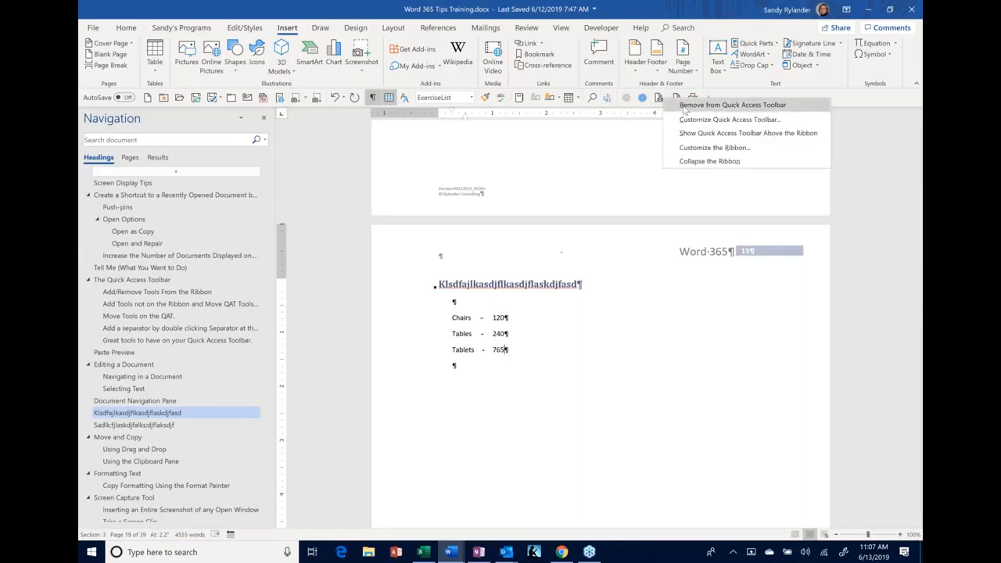
left_click(687, 148)
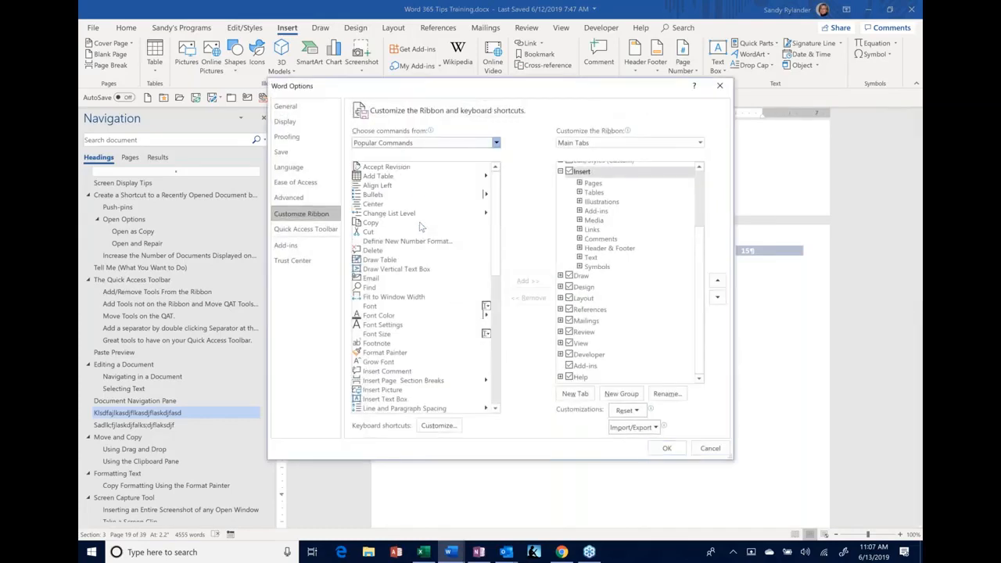
scroll(412, 246, "down", 2)
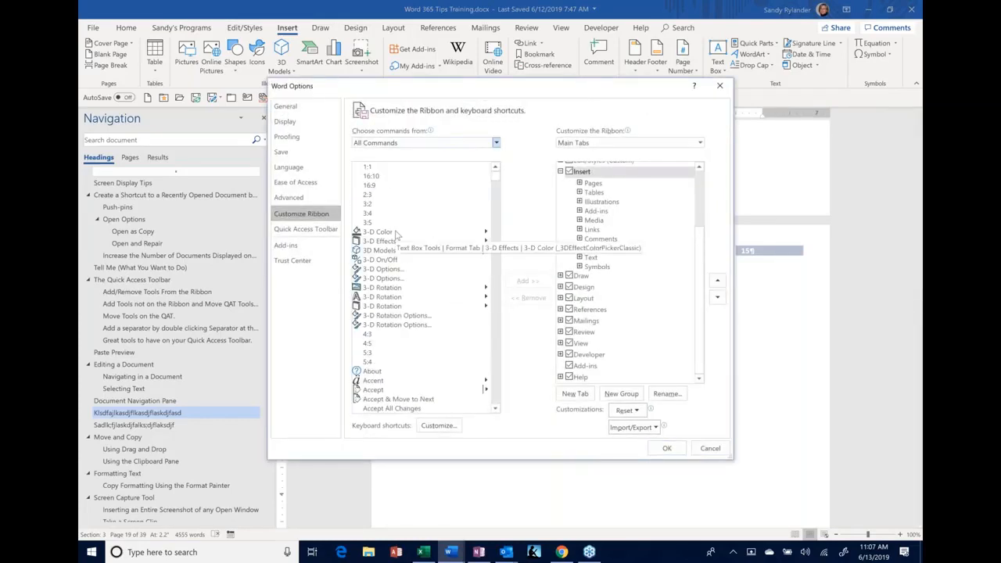
left_click(396, 234)
key("c")
scroll(397, 235, "down", 2)
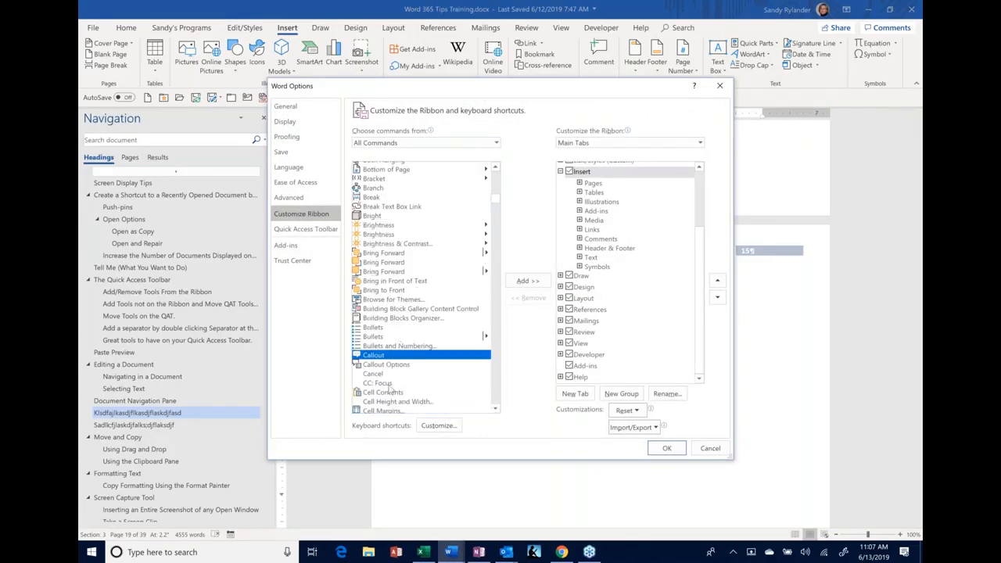
scroll(377, 379, "down", 5)
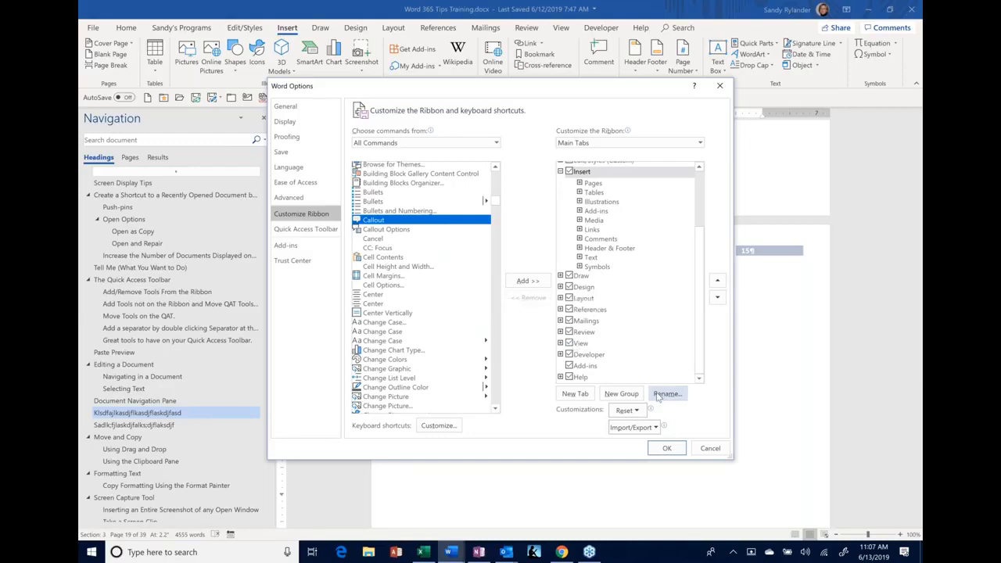
left_click(710, 448)
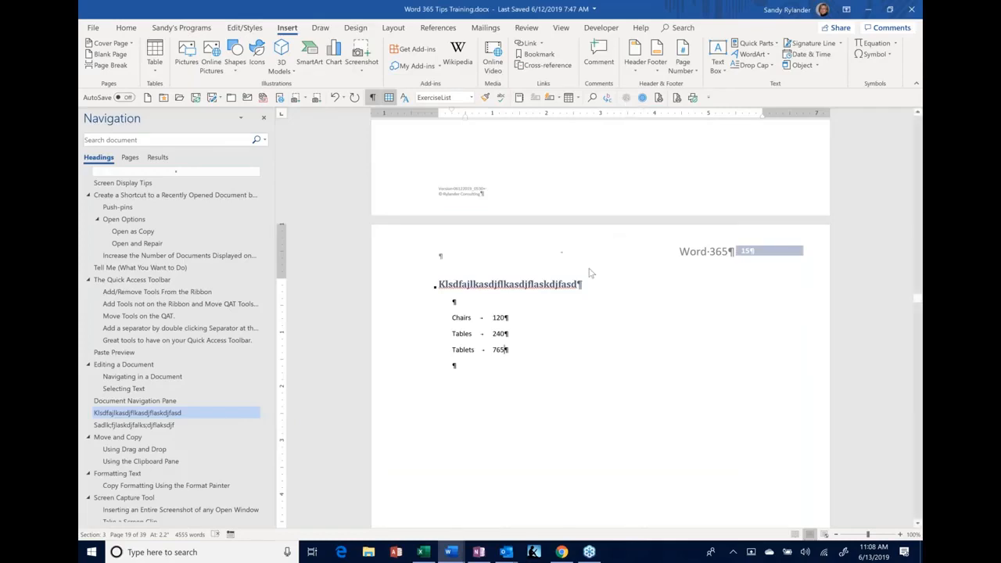
Step: Enter 84576 and 34345 on separate lines below the Tablets line
left_click(477, 366)
type("84576")
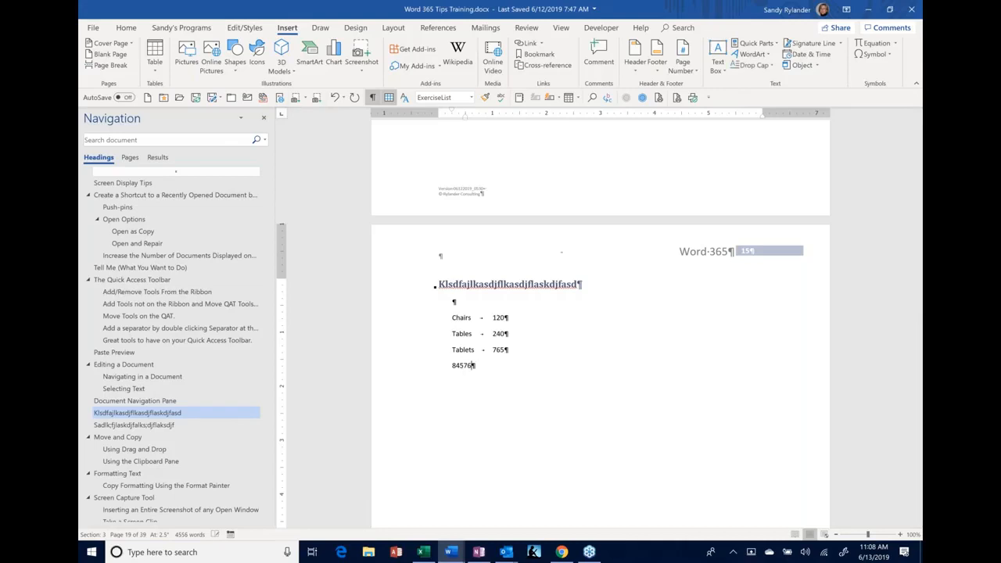
key("Return")
type("34345")
key("Return")
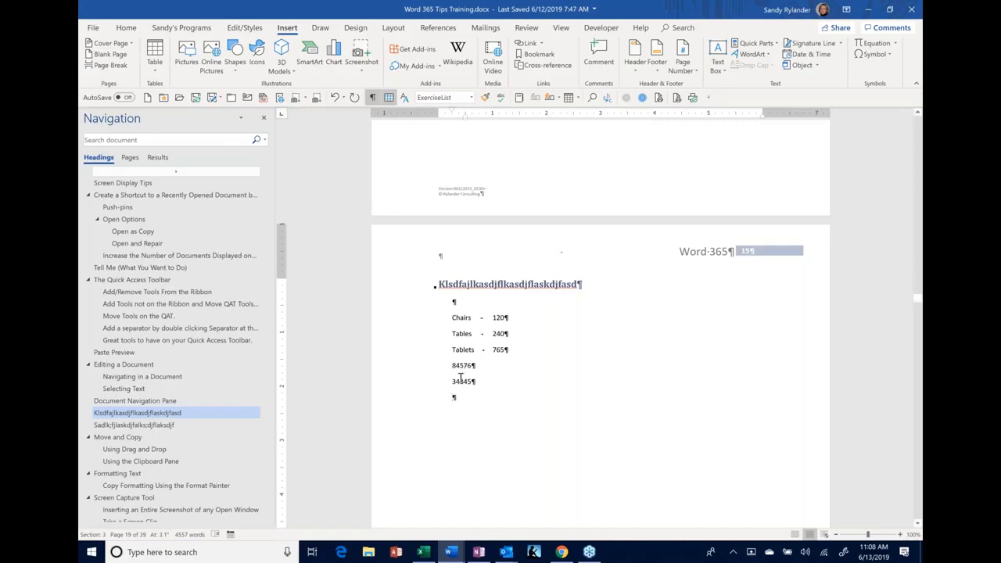
Step: Replace the two numbers below the Tablets line with 67 and 8 on separate lines
left_click_drag(452, 365, 474, 389)
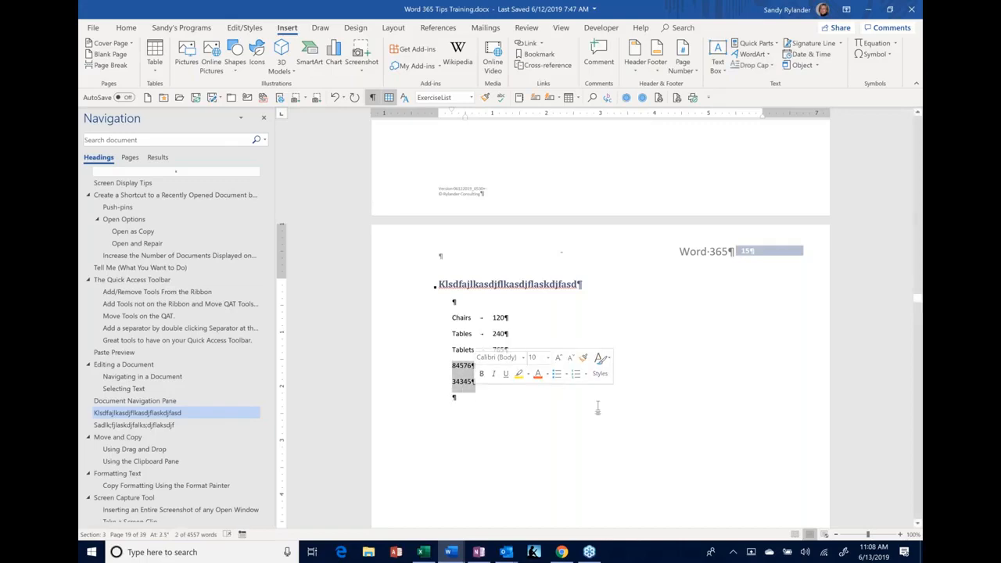
type("67")
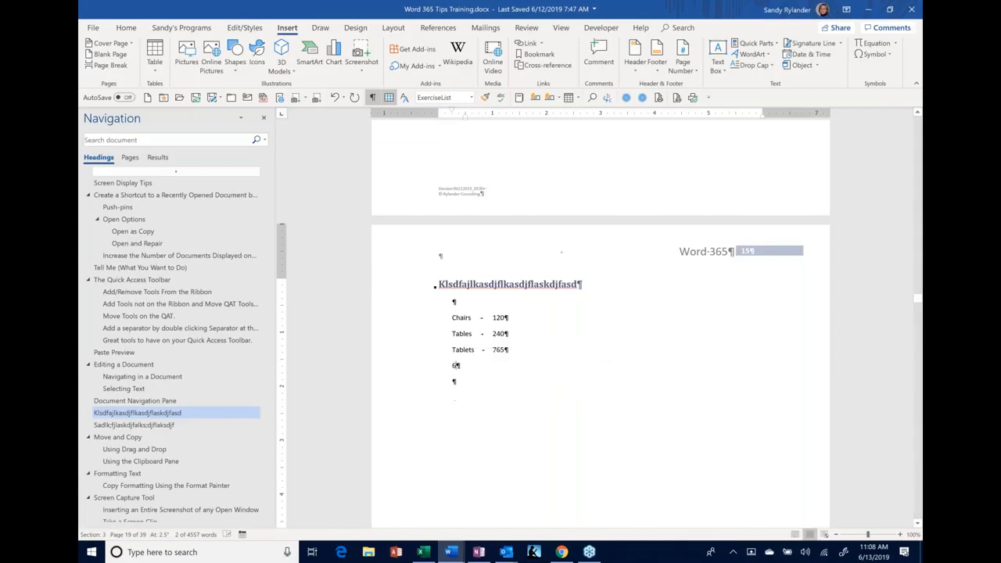
key("Return")
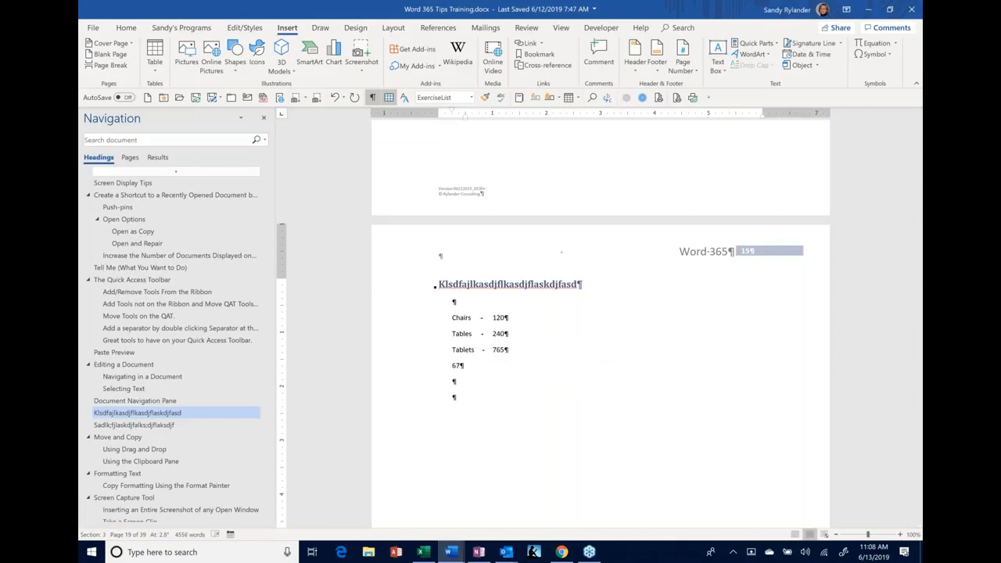
type("8")
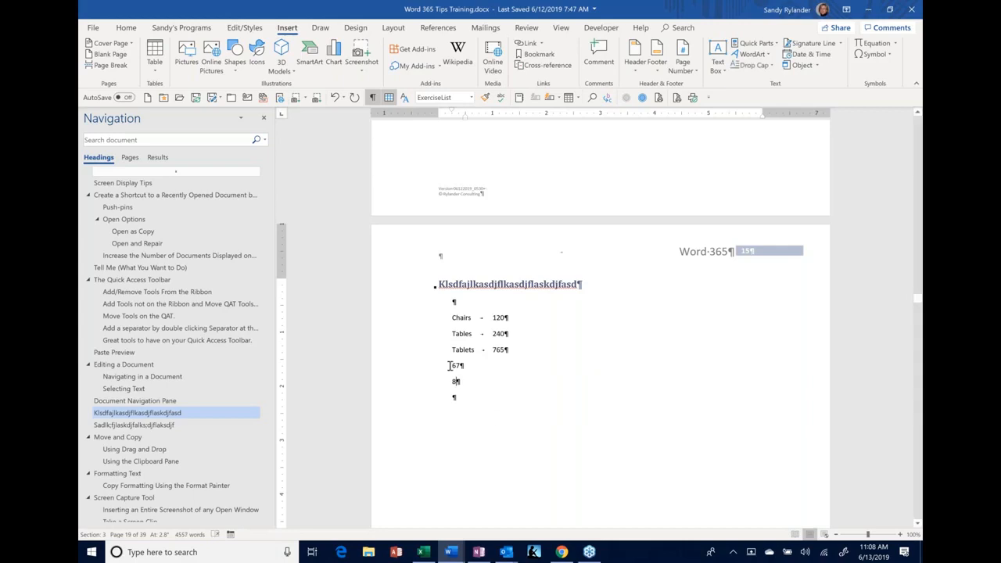
Step: Calculate the sum of 67 and 8 with the Calculate command, and paste the result on the empty line below
left_click(450, 366)
left_click_drag(456, 376, 460, 383)
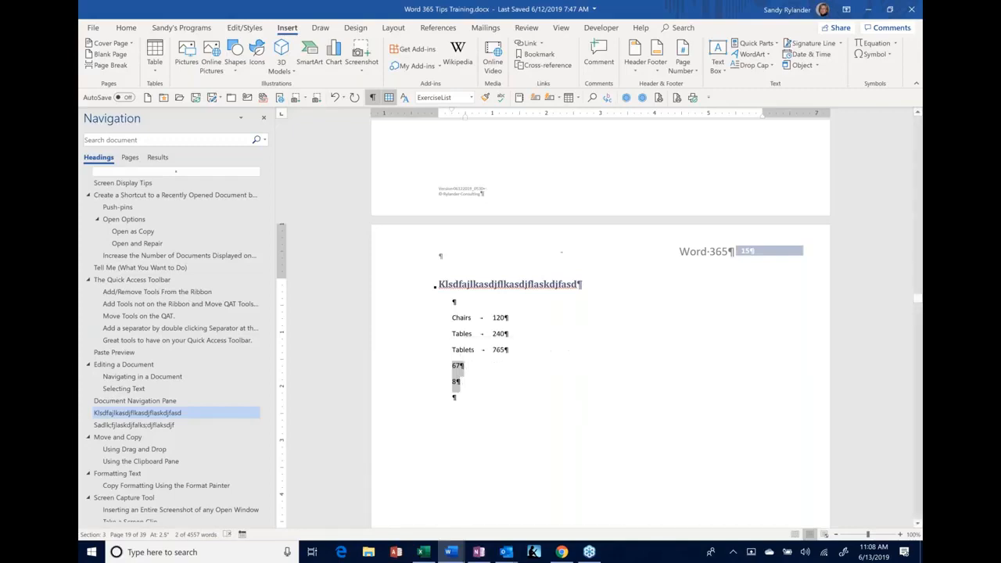
left_click(627, 98)
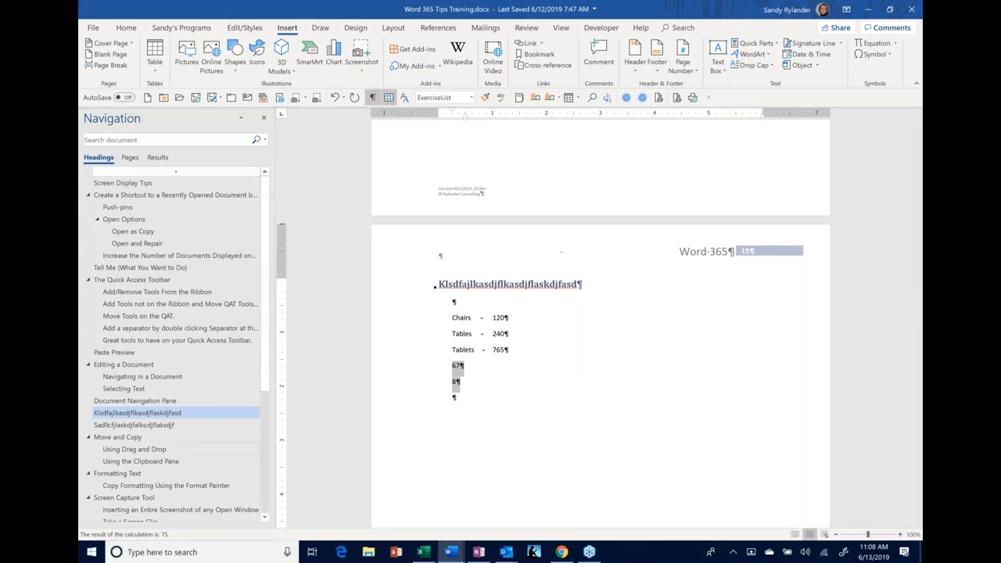
left_click(462, 400)
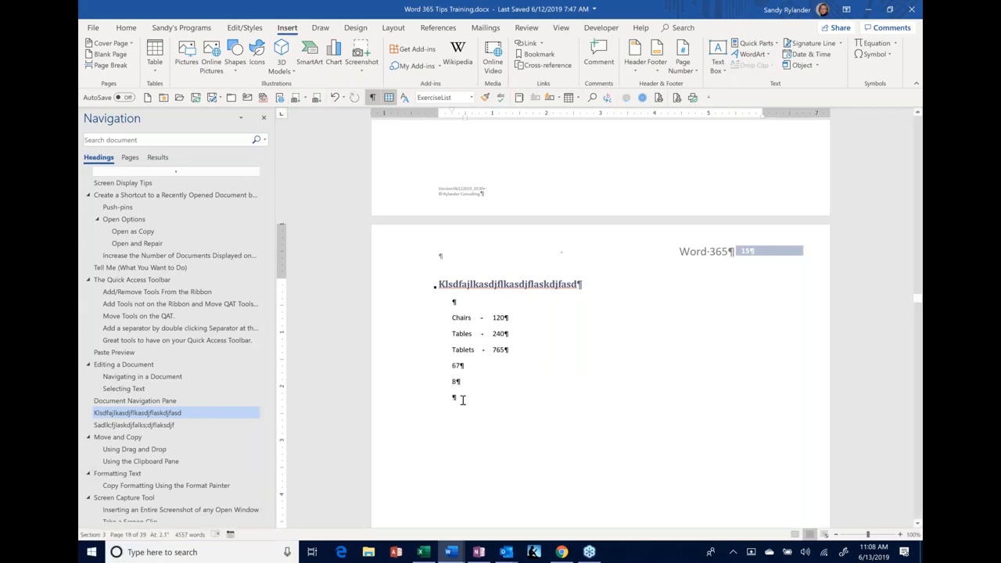
type("75")
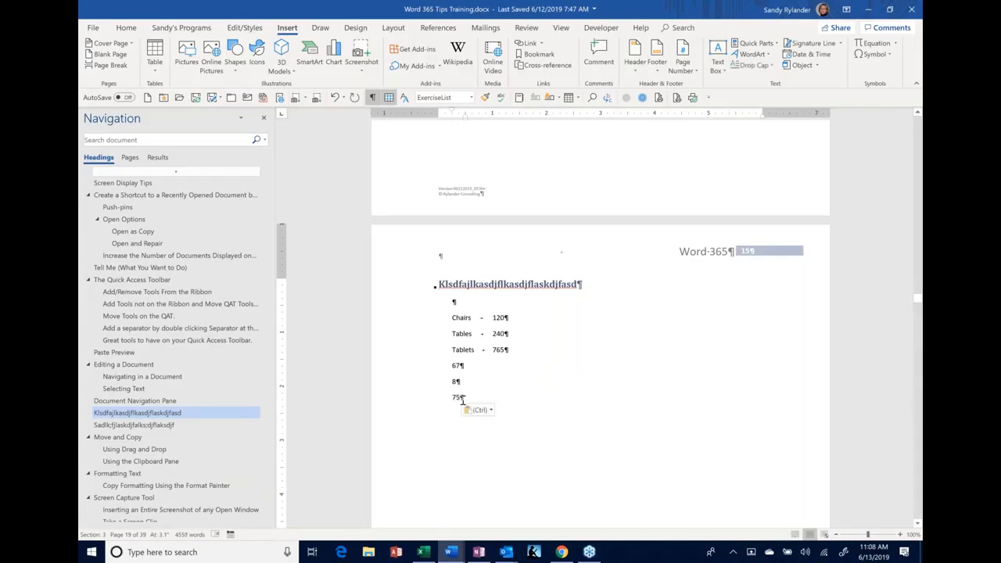
Step: Delete the line with the pasted sum, and change the 8 below 67 to 10
left_click(407, 405)
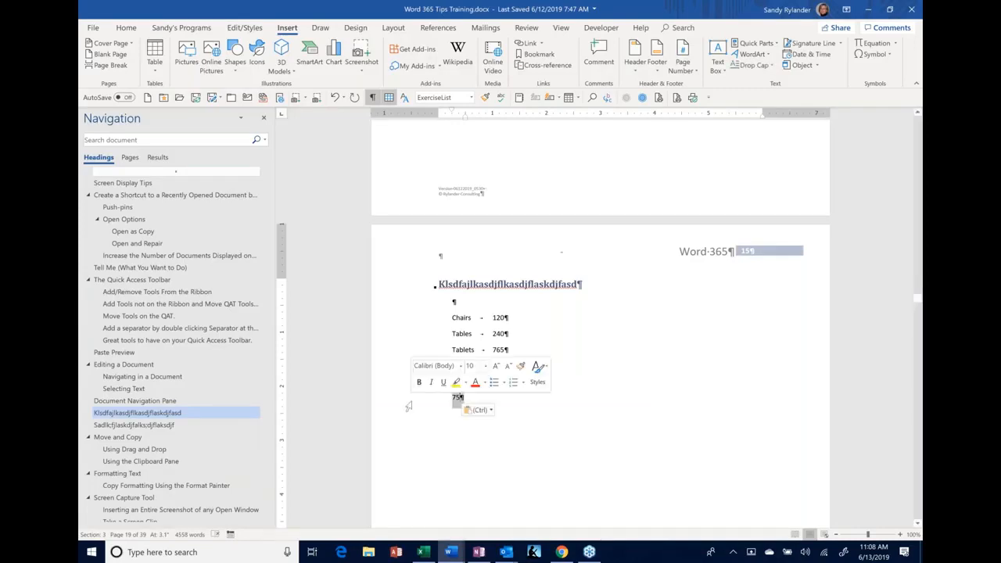
key("Delete")
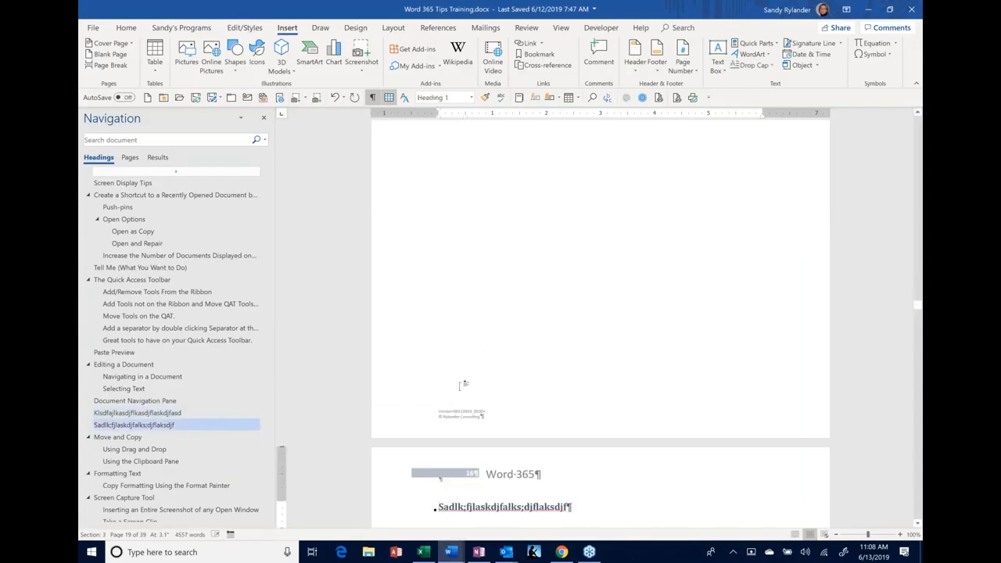
scroll(465, 384, "up", 3)
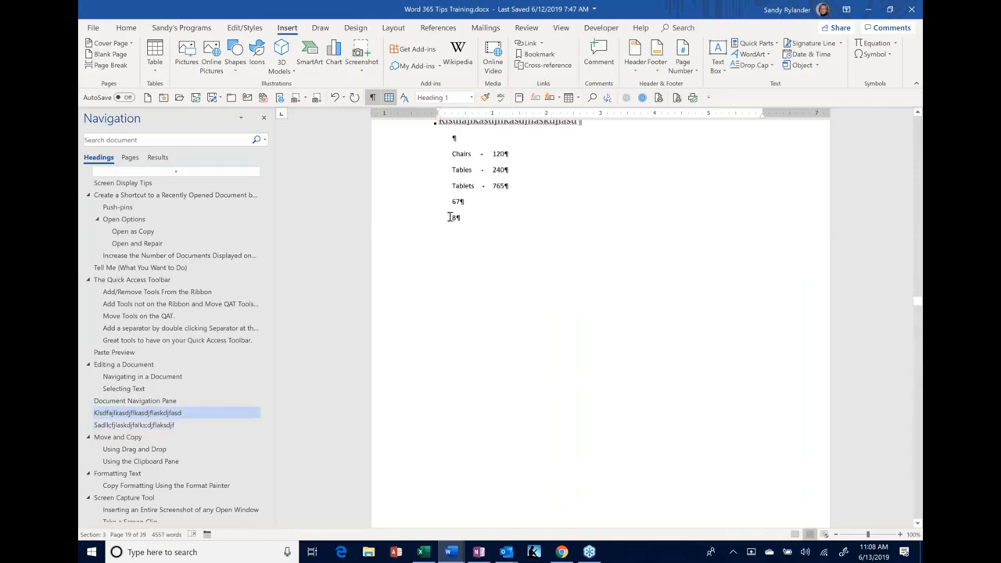
left_click_drag(452, 217, 457, 218)
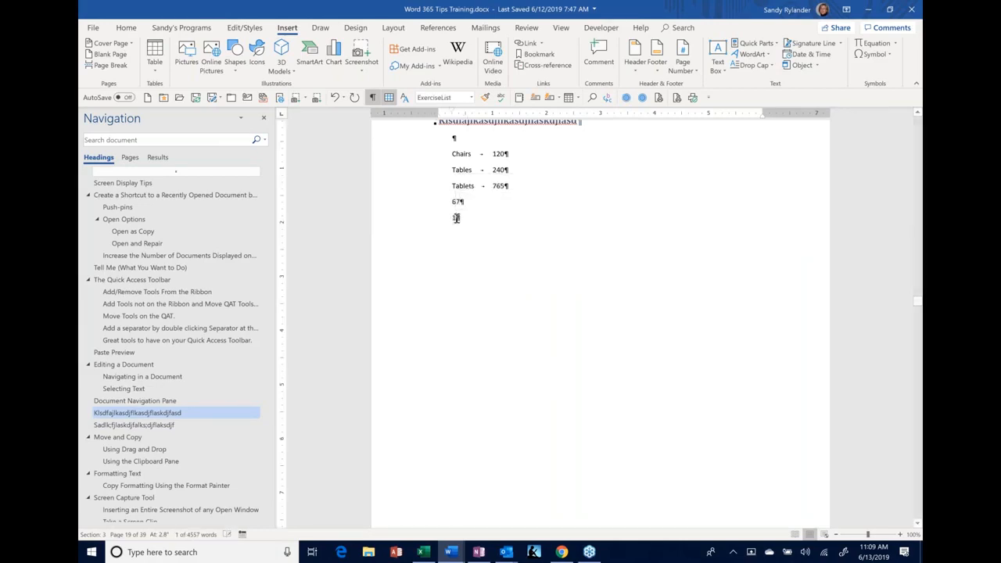
type("10")
Step: Calculate the sum of 67 and 10, and paste the result on a new line below them
left_click_drag(453, 201, 461, 216)
left_click(626, 100)
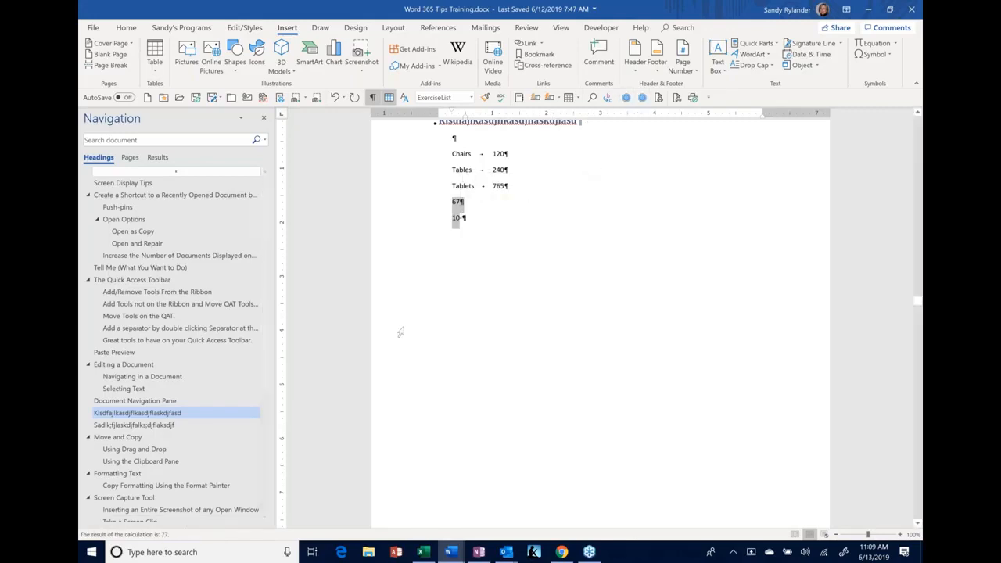
left_click(466, 227)
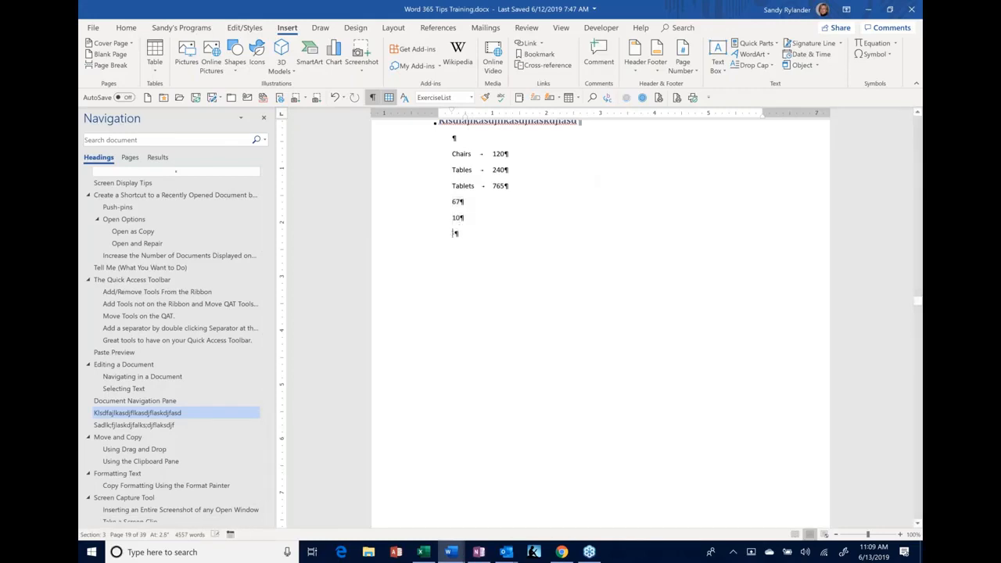
key("Return")
type("77")
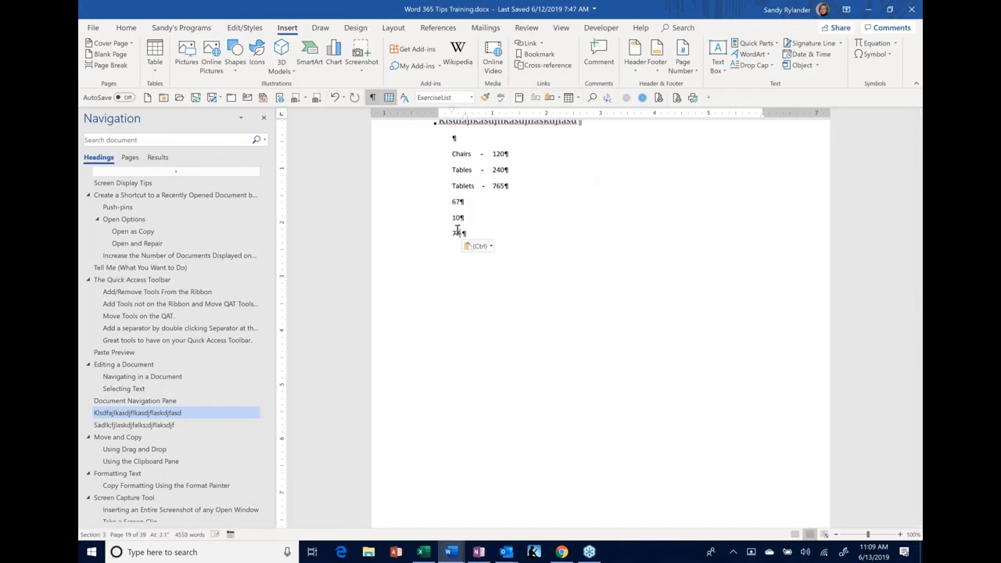
Step: Remove the pasted sum from the last line, and put a multiplication asterisk in front of 10
left_click(451, 218)
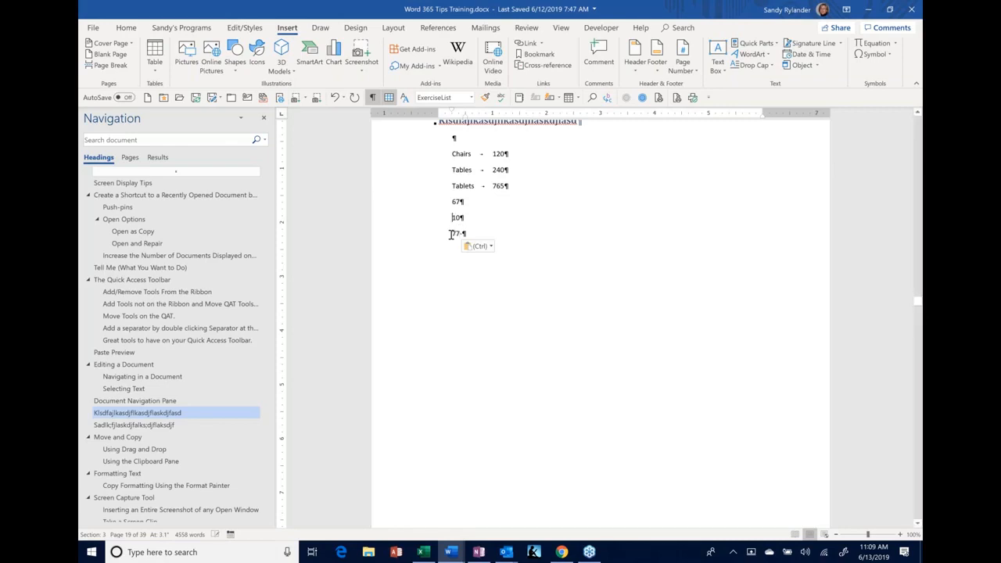
type("-")
key("Delete")
key("Delete")
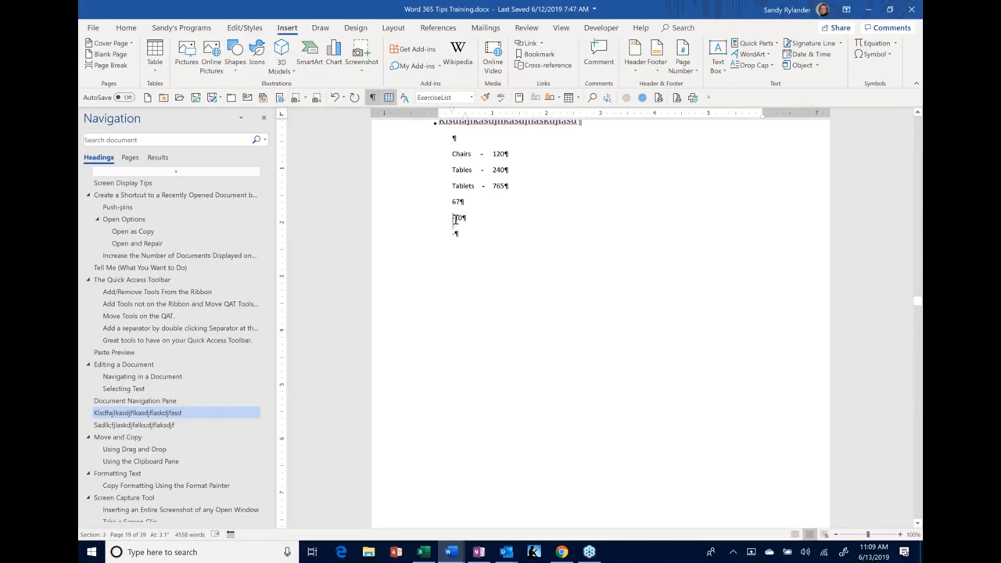
double_click(455, 219)
left_click(454, 220)
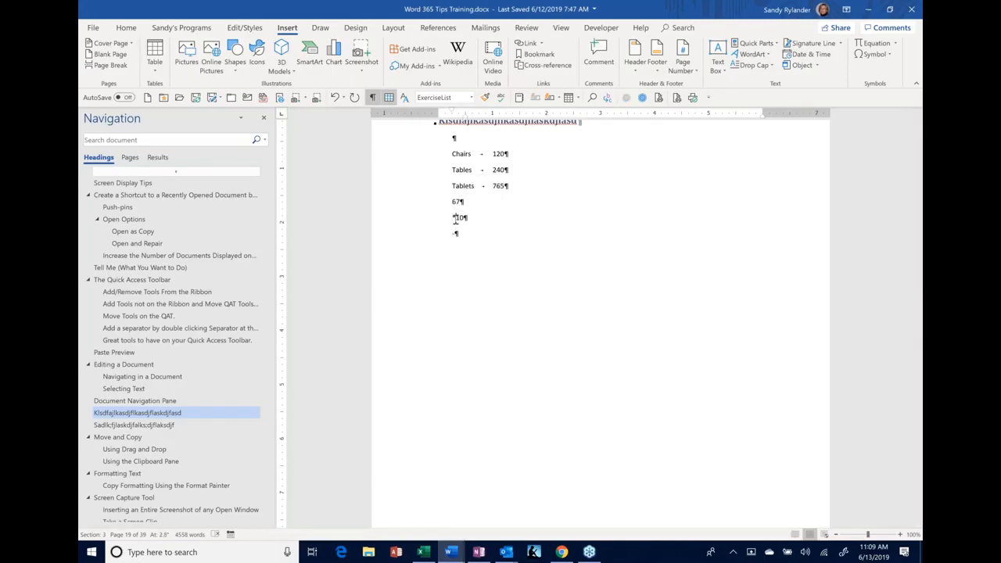
Step: Calculate 67 multiplied by 10, and paste the result on the line below
left_click_drag(453, 201, 466, 219)
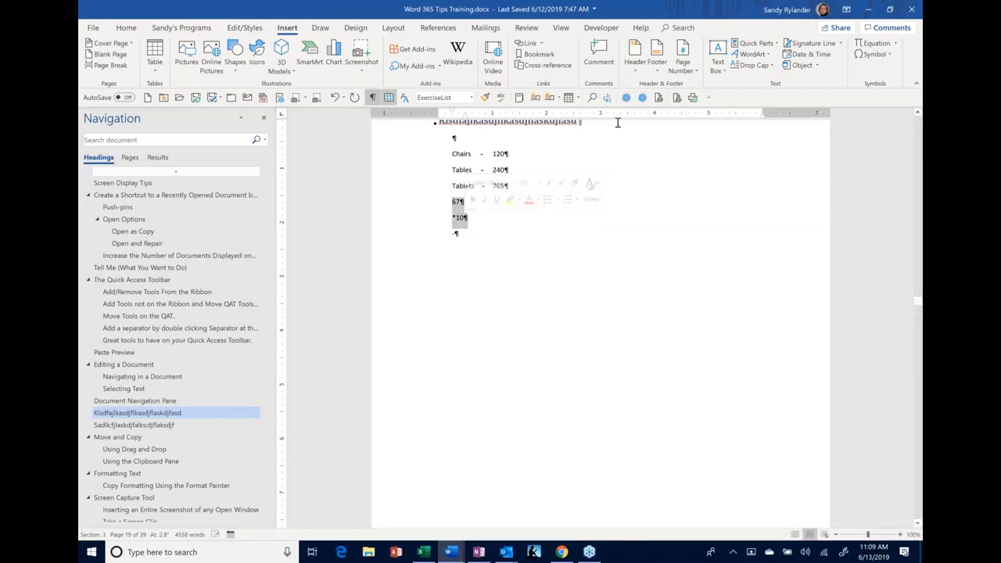
left_click(459, 236)
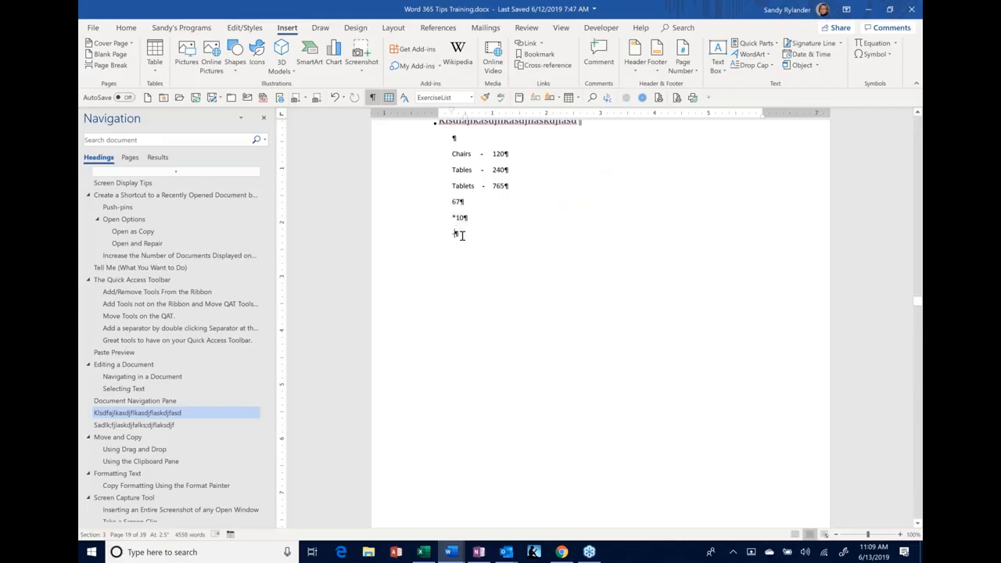
type("-670")
Step: Delete the three calculation lines below the Tablets line, and place the cursor at the end of the Chairs line
left_click_drag(446, 204, 471, 239)
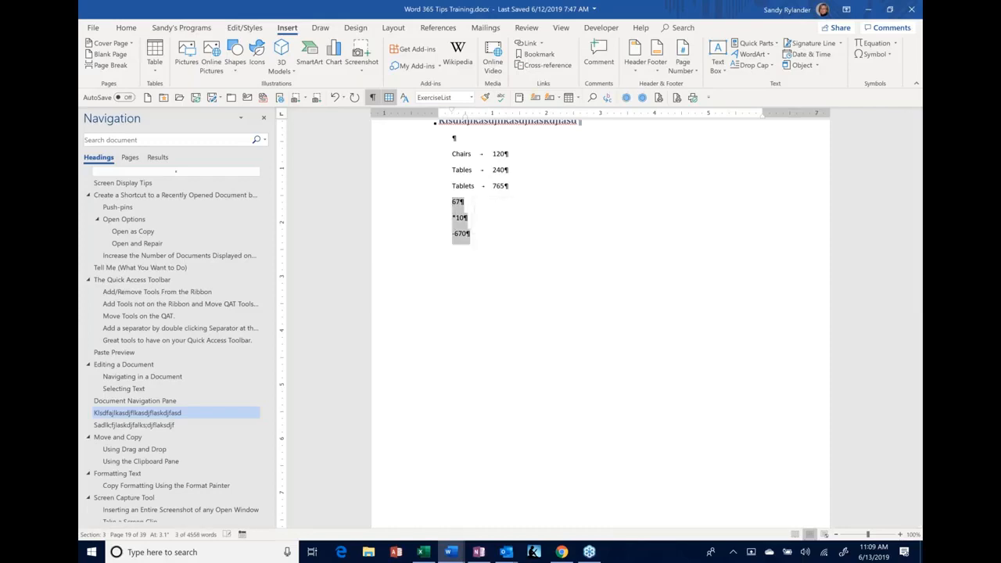
key("Delete")
scroll(489, 237, "up", 2)
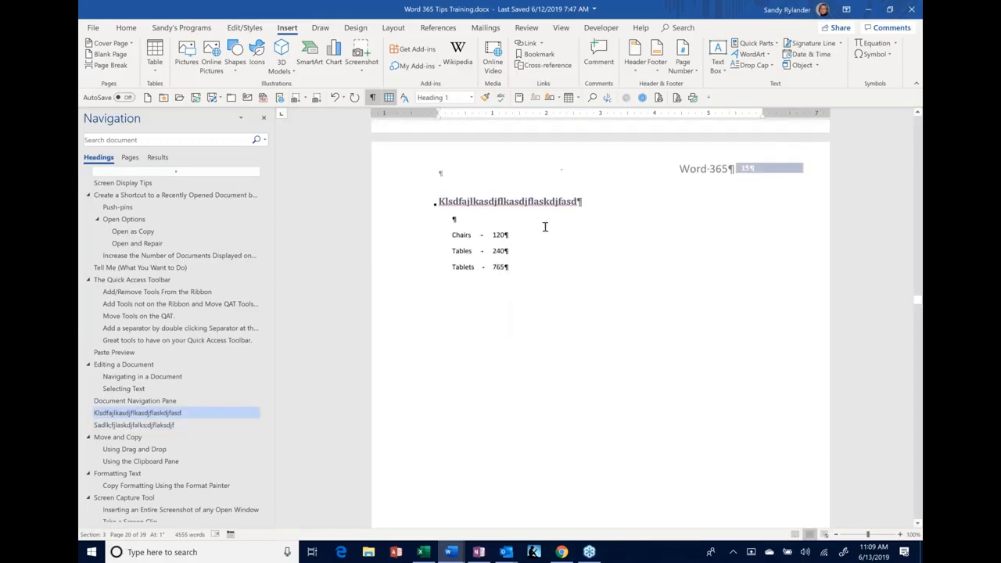
left_click(510, 234)
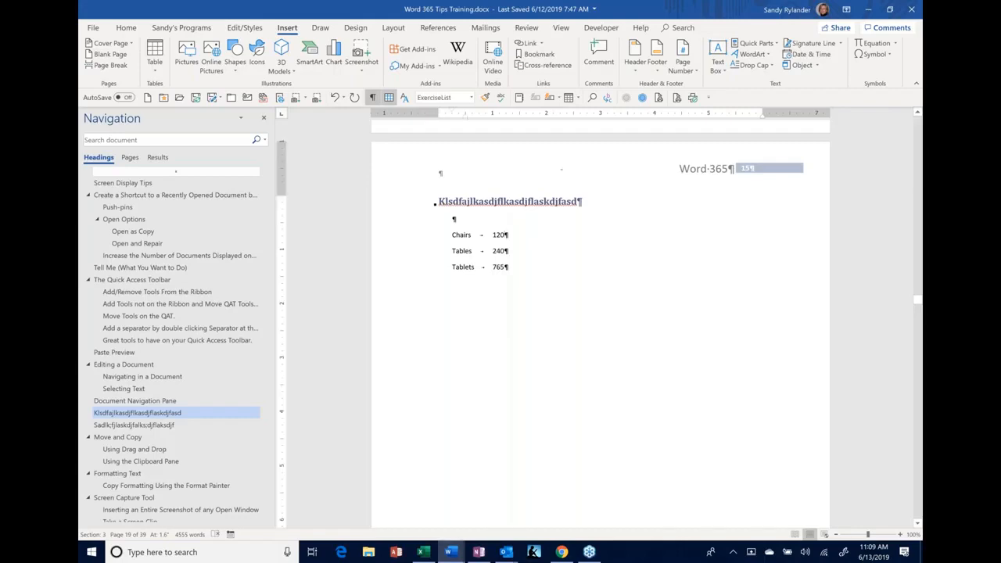
Step: Add a third tabbed column with 5656 for Chairs, 676 for Tables and 4545 for Tablets
key("Tab")
type("5656")
key("Tab")
type("676")
left_click(521, 268)
key("Tab")
type("4545")
Step: Try to select only the last column of numbers with an ordinary text selection
left_click_drag(452, 234, 550, 269)
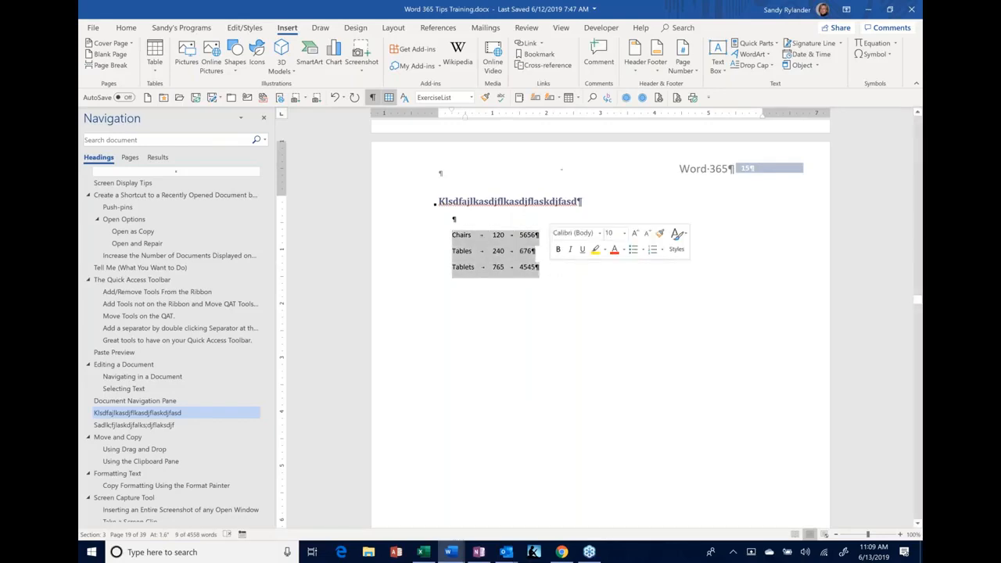
left_click(549, 268)
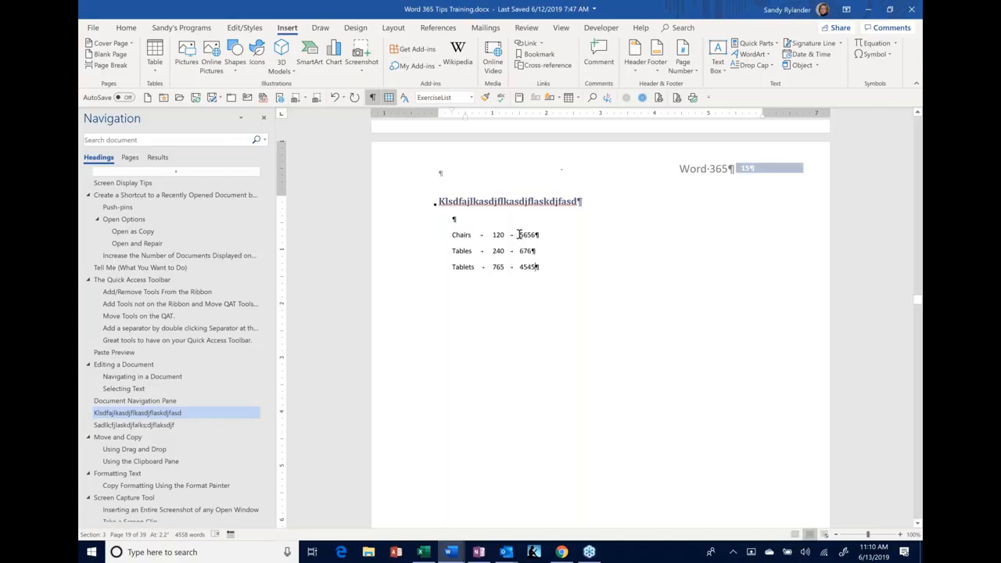
left_click_drag(518, 234, 544, 273)
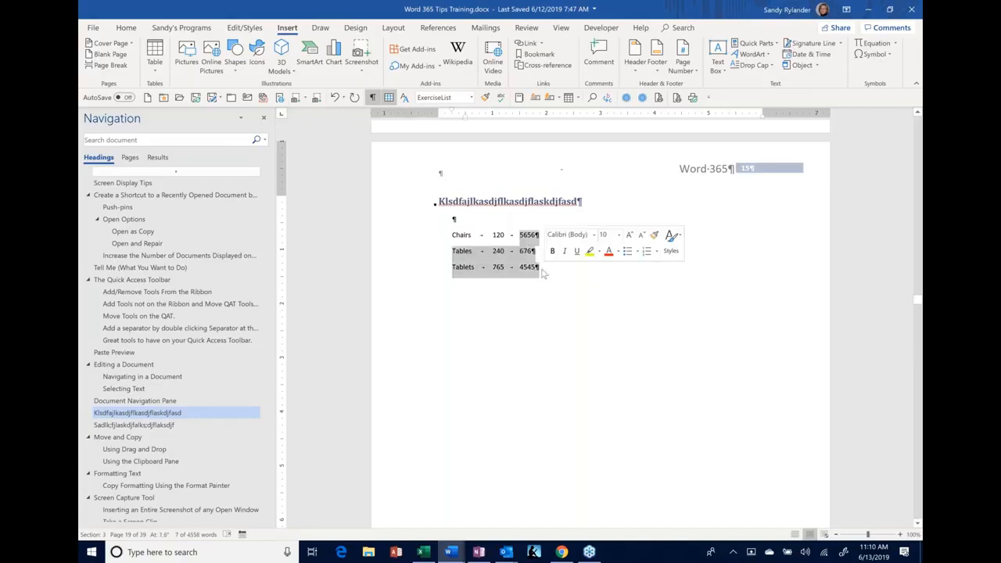
left_click(583, 272)
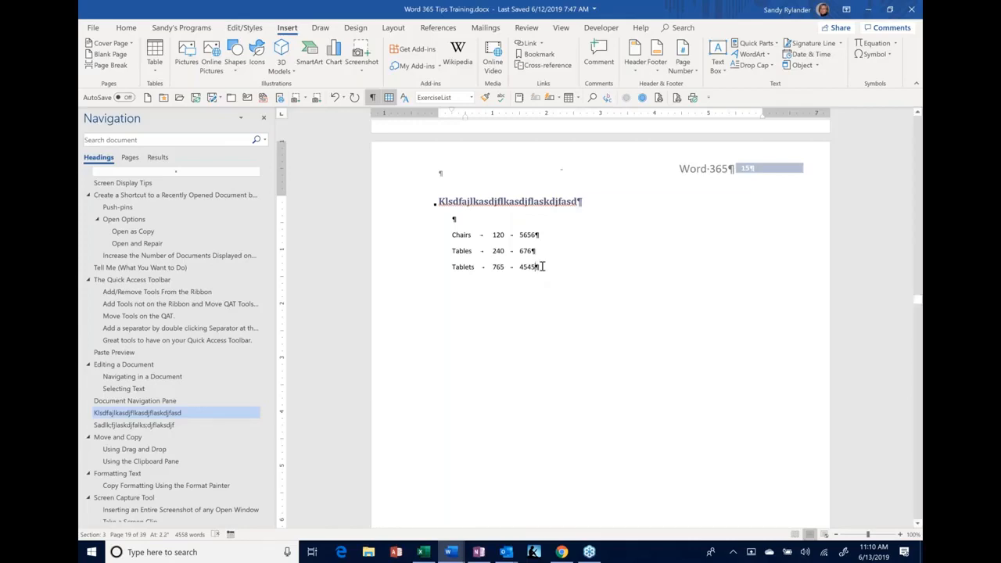
Step: Select the last number column as a vertical block, calculate its sum, and paste the result after 4545
key("alt")
left_click_drag(541, 267, 517, 233)
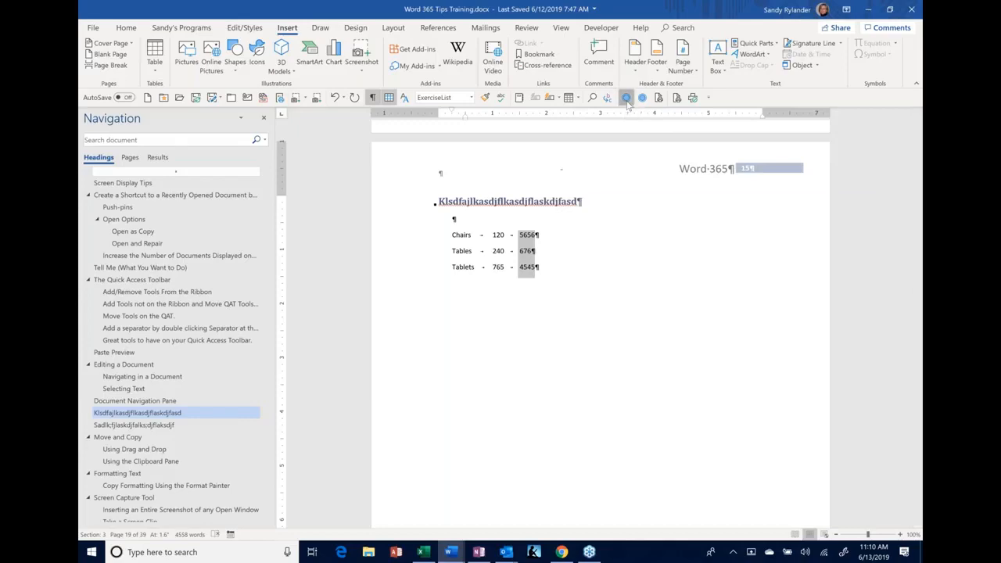
left_click(497, 298)
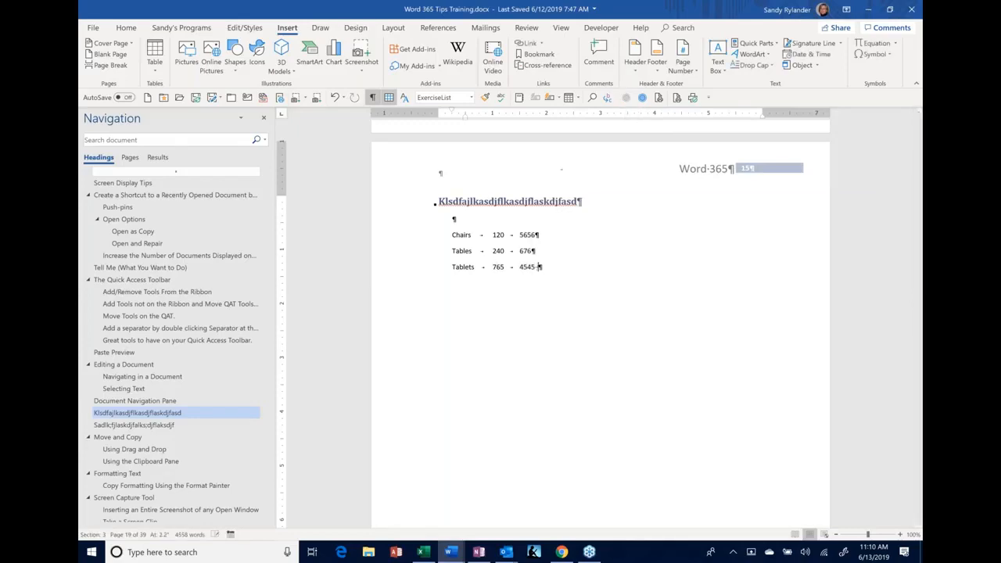
type("10877")
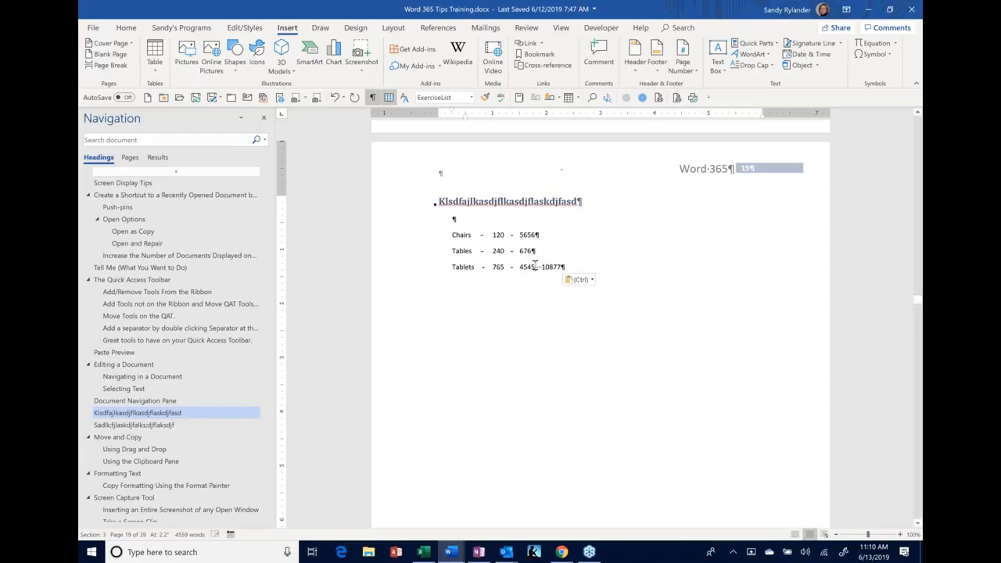
left_click_drag(535, 266, 528, 251)
left_click_drag(534, 292, 502, 223)
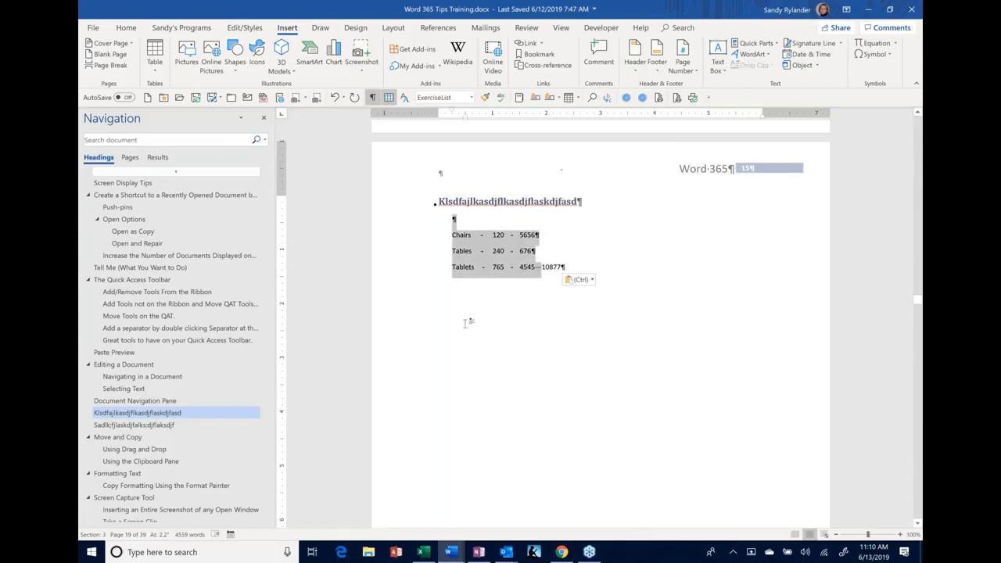
left_click(550, 266)
key("alt")
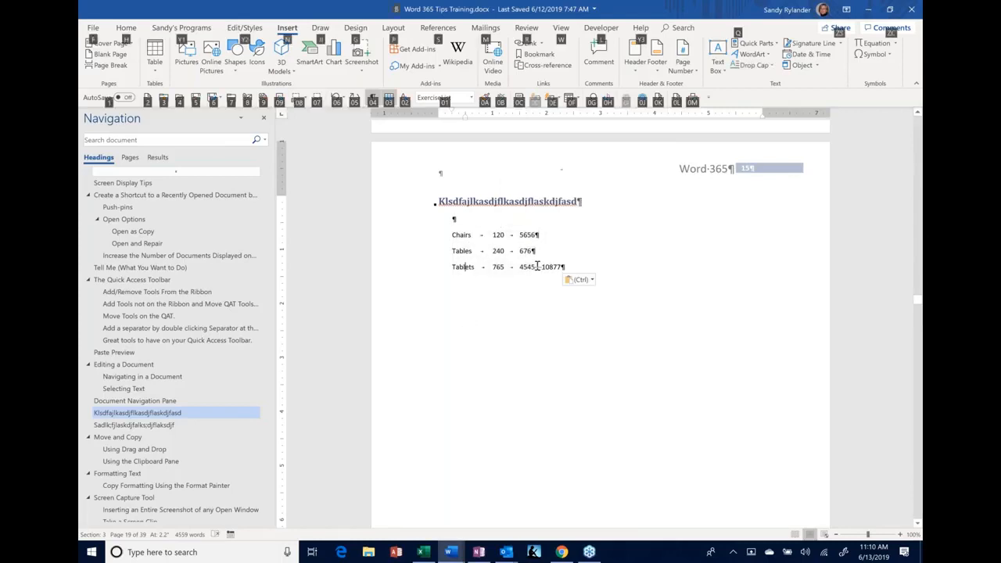
key("alt")
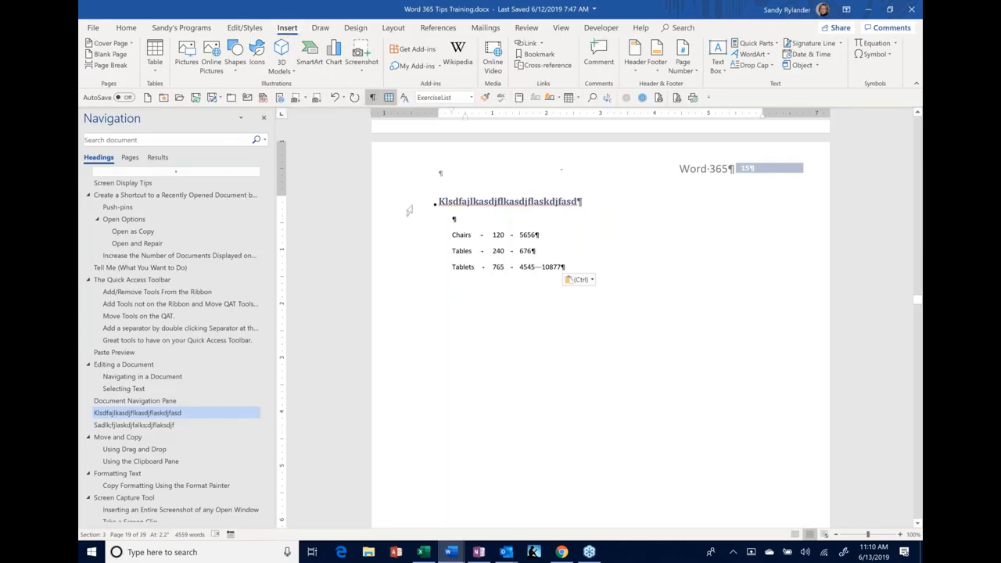
Step: Enter 1987 on the blank line under the heading, and delete that line together with the Chairs, Tables and Tablets lines
mouse_move(432, 202)
left_click(518, 234)
type("1987")
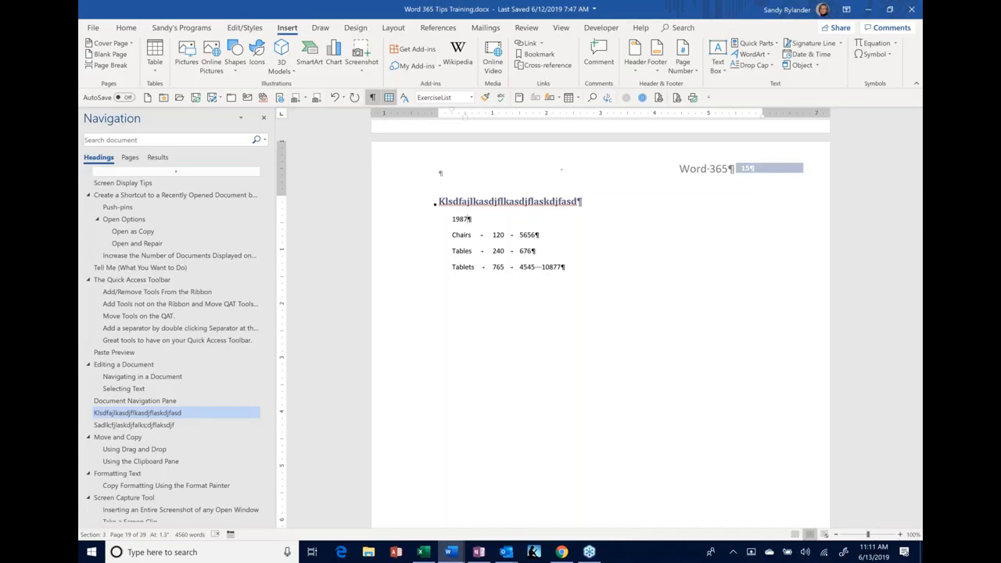
left_click_drag(587, 270, 450, 221)
key("Delete")
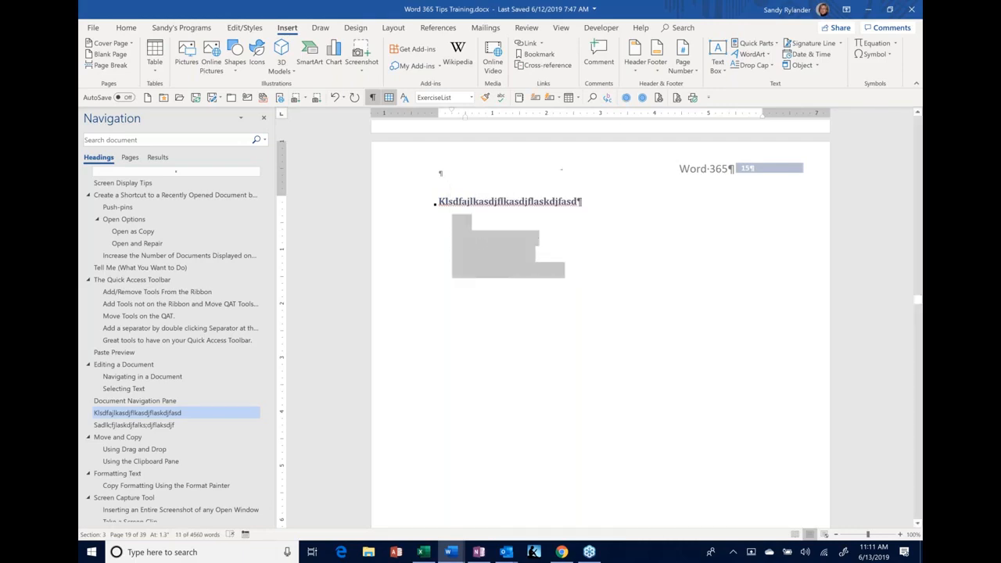
Step: Copy The Quick Access Toolbar section from its heading through the Sort tool picture, and create a new blank document
scroll(451, 226, "up", 9)
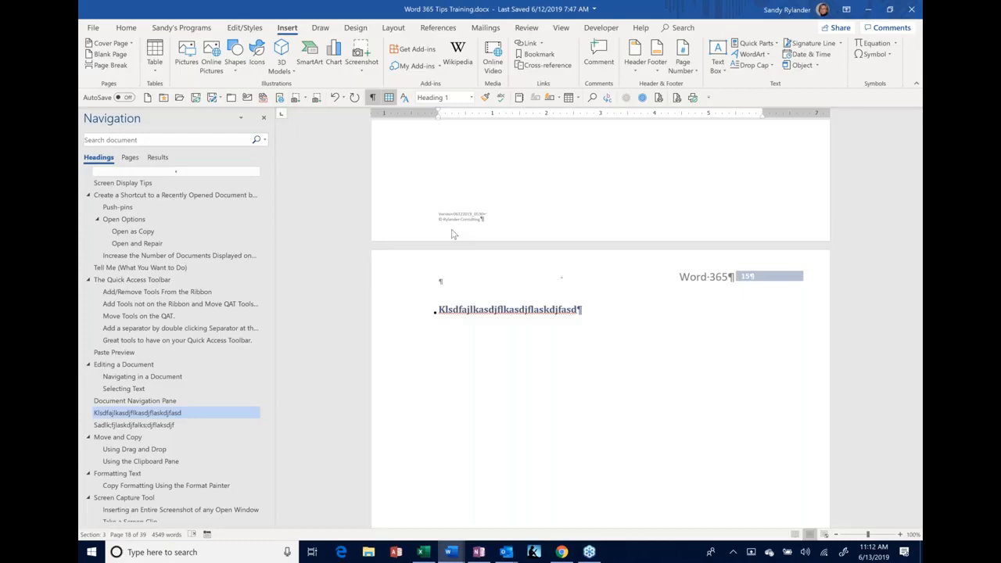
scroll(452, 234, "up", 10)
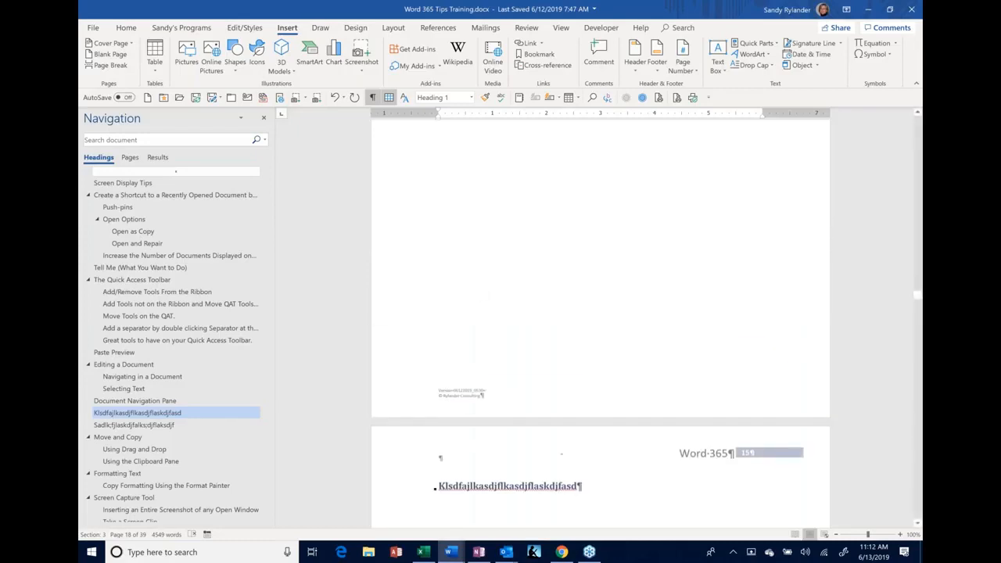
scroll(601, 318, "up", 1)
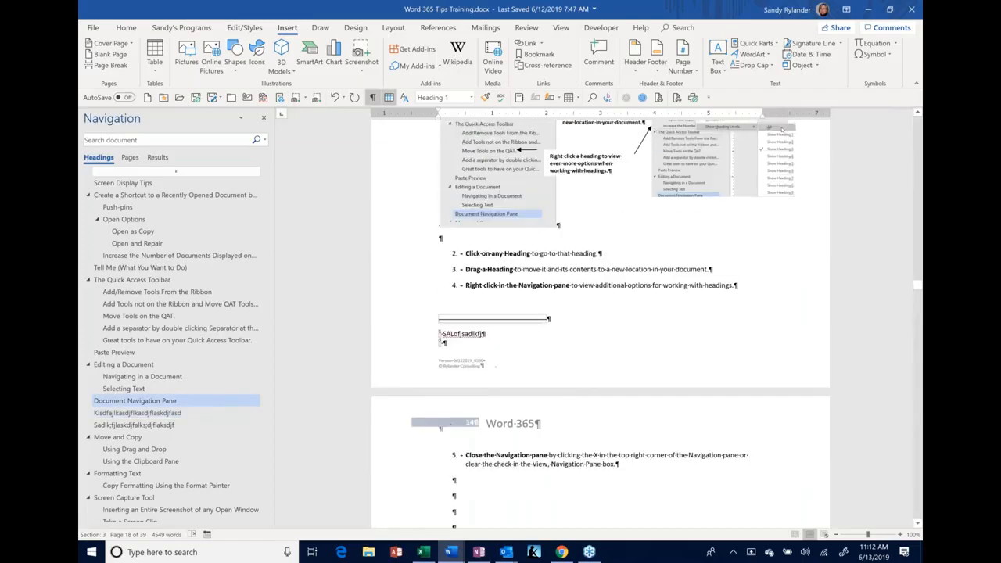
scroll(601, 312, "up", 15)
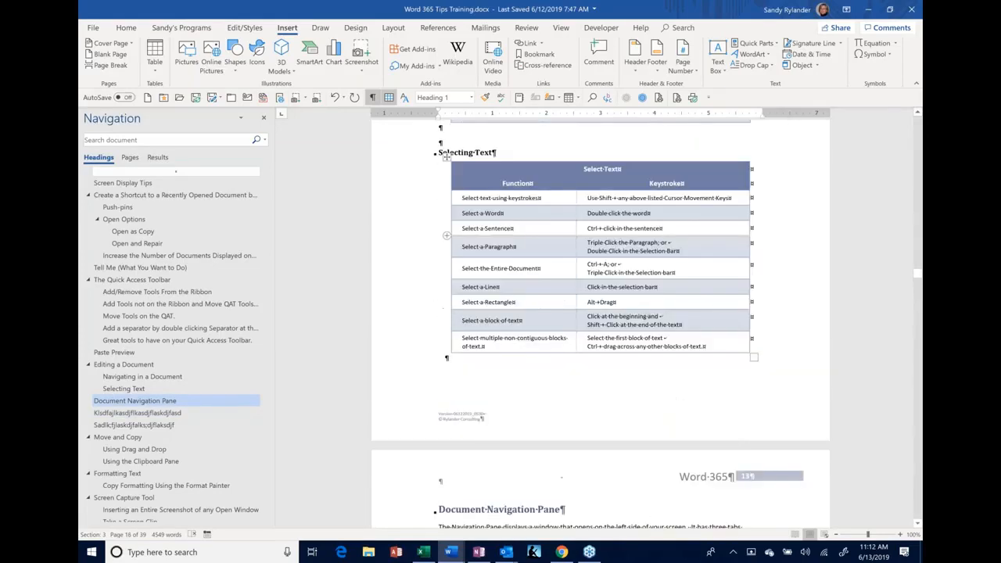
scroll(601, 313, "up", 15)
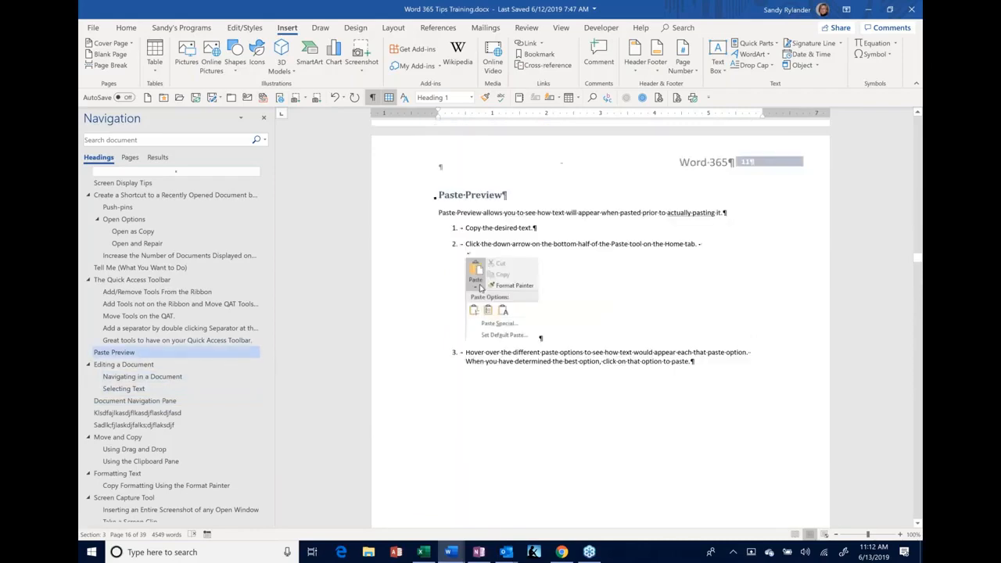
scroll(600, 313, "up", 5)
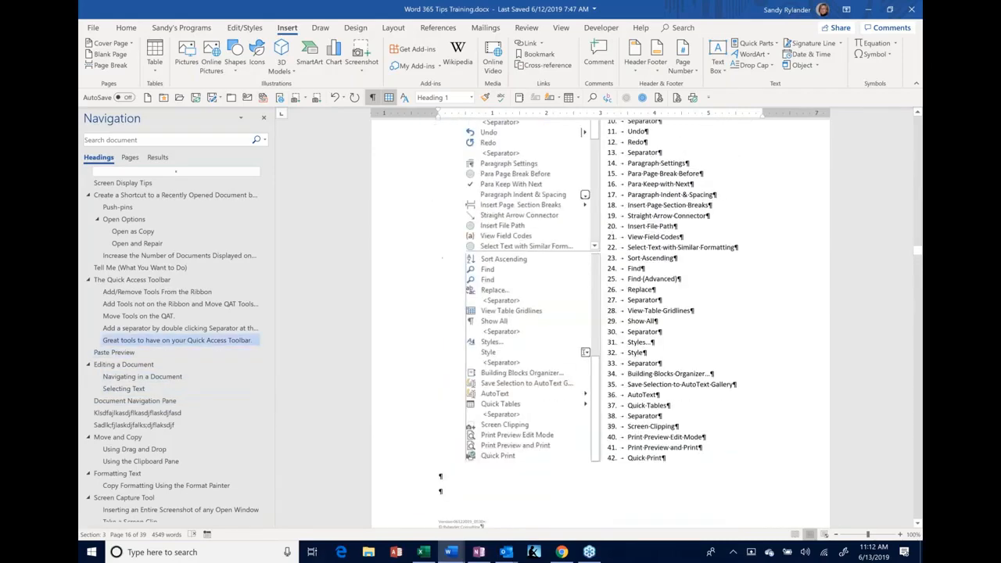
scroll(600, 312, "up", 10)
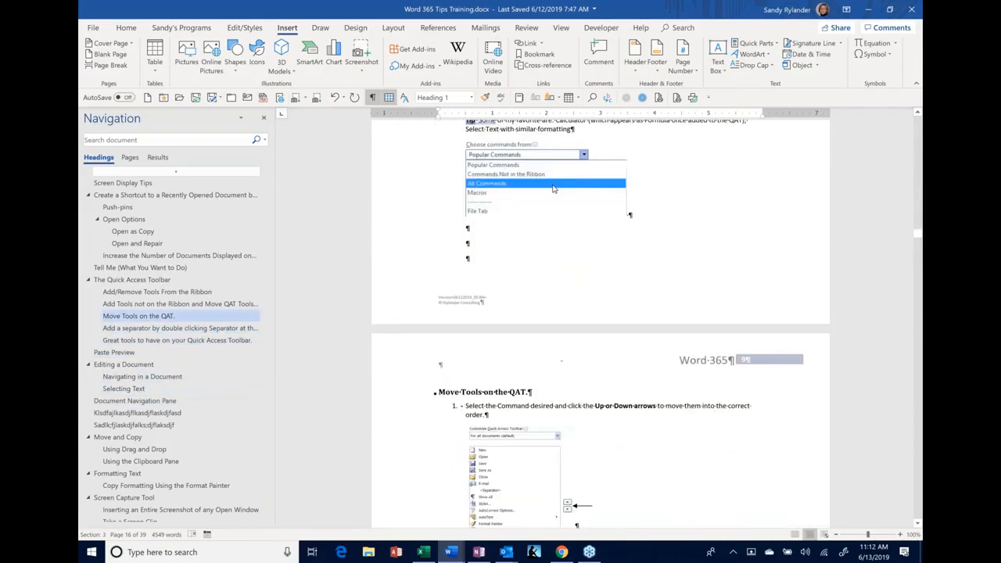
scroll(553, 189, "up", 10)
scroll(601, 312, "up", 4)
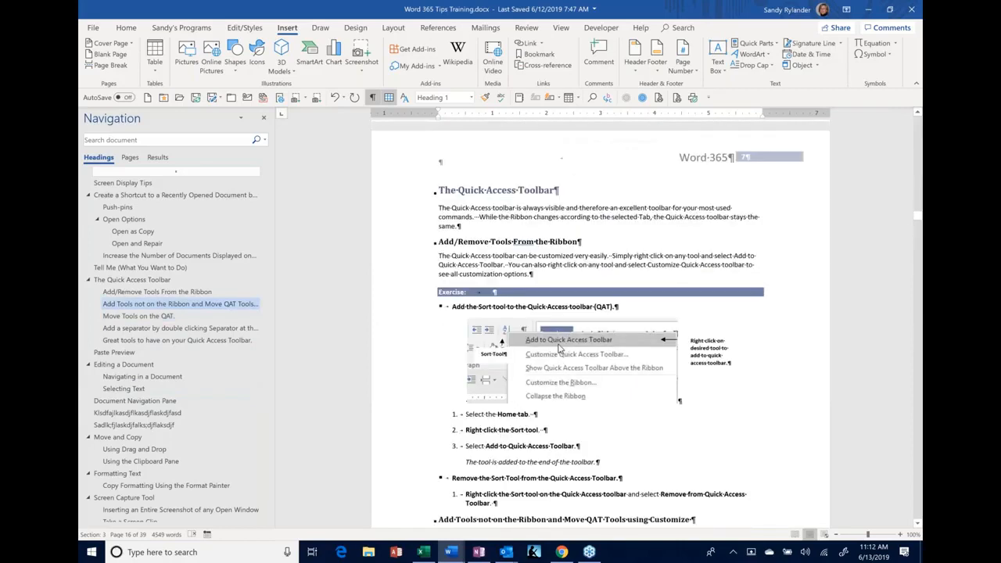
scroll(405, 298, "up", 3)
left_click_drag(405, 298, 403, 516)
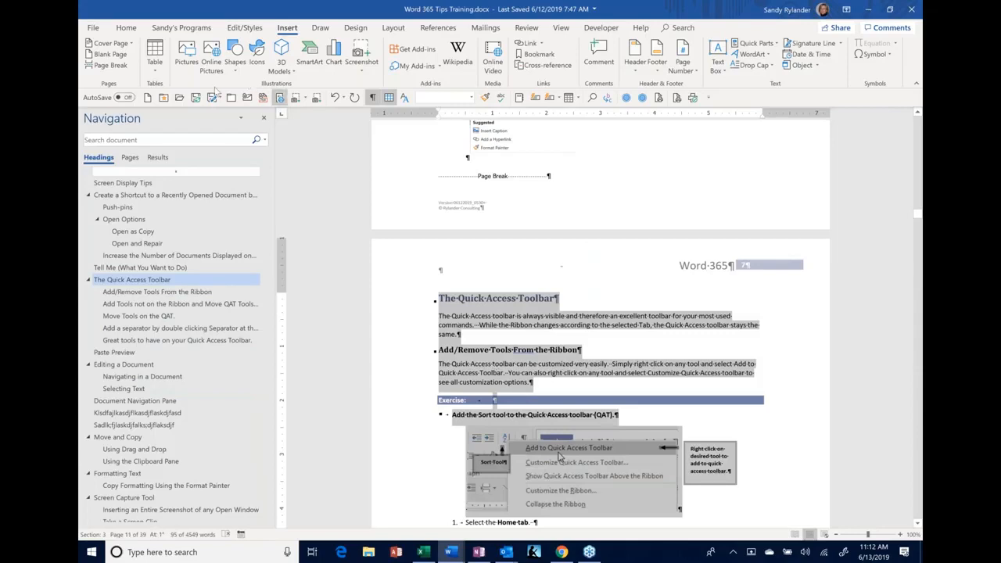
left_click(147, 97)
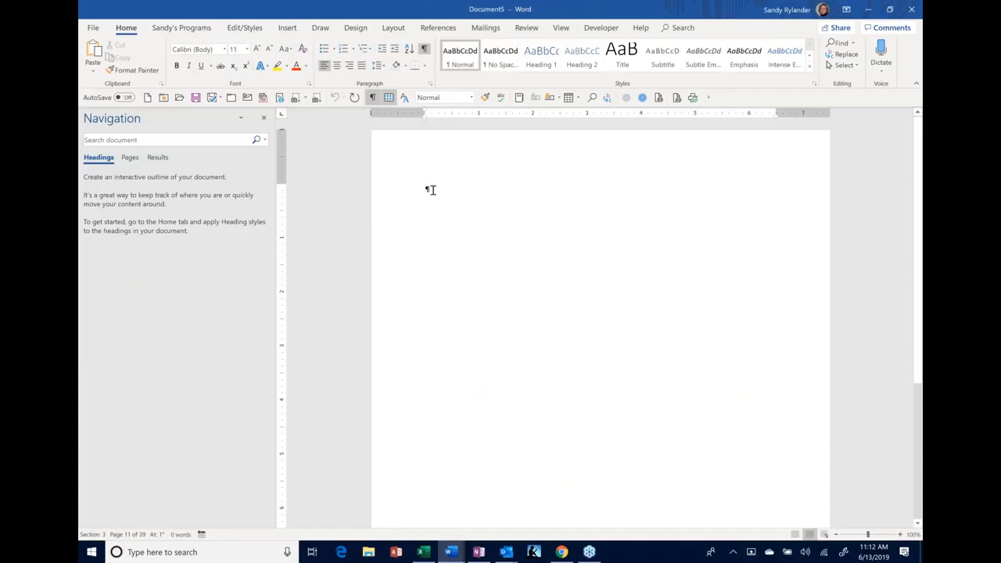
Step: Preview the copied section with the different paste options, including Merge Formatting, and leave the document empty
right_click(429, 190)
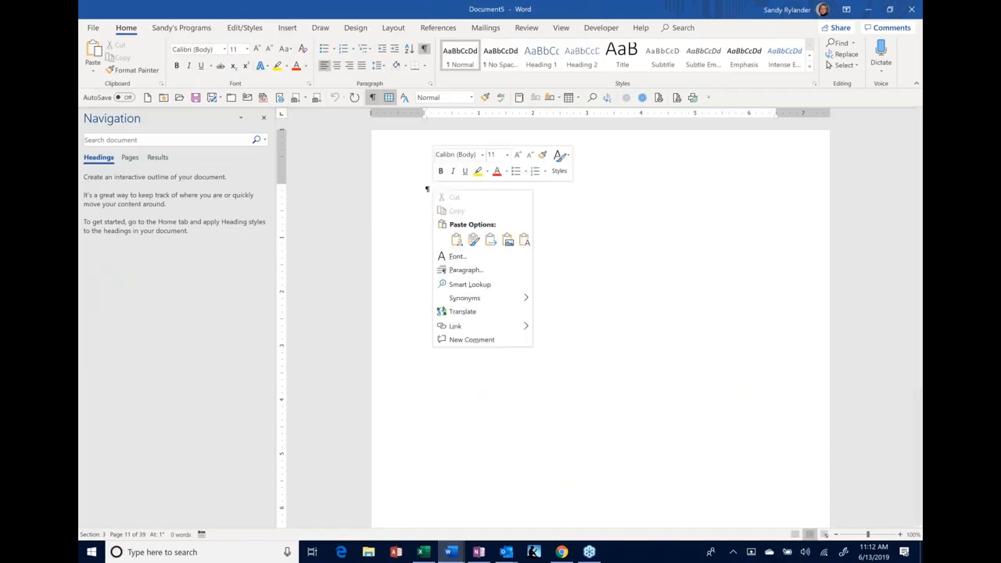
left_click(456, 240)
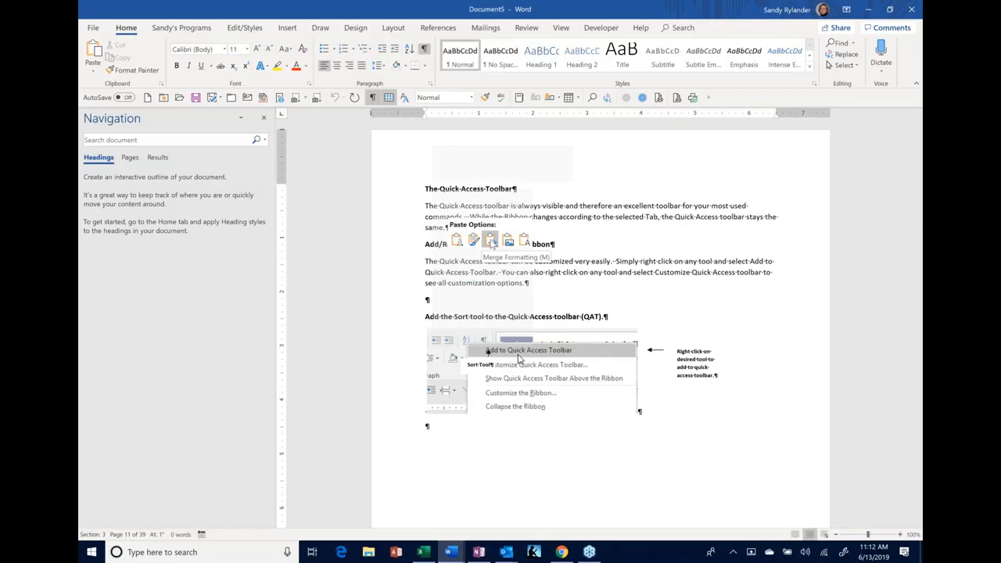
left_click(427, 188)
right_click(427, 188)
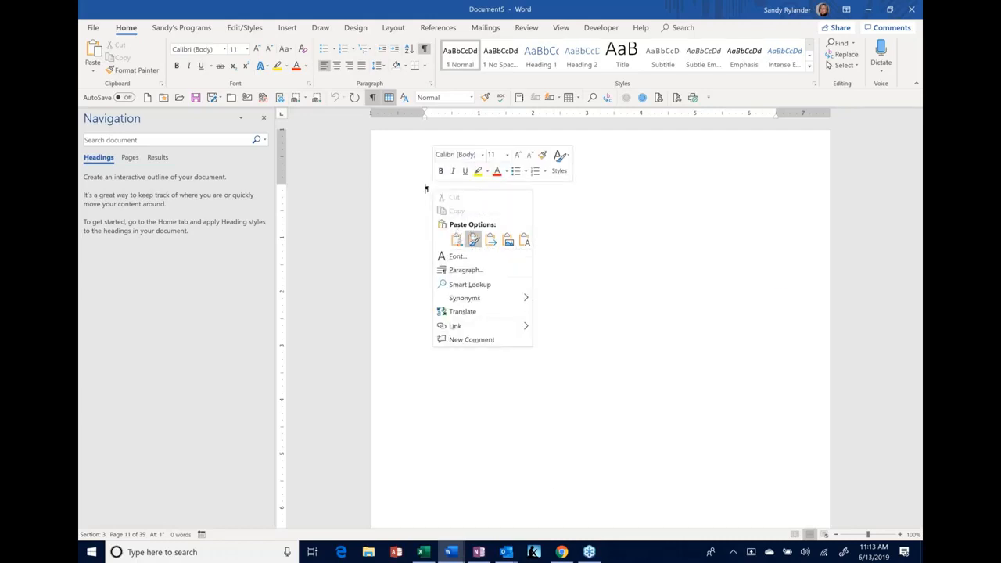
left_click(552, 244)
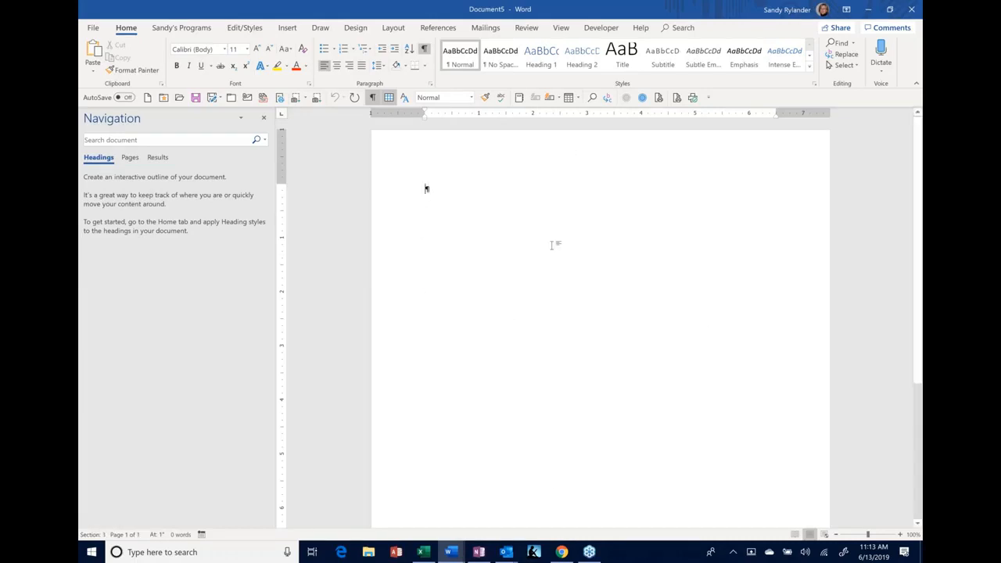
Step: Paste the copied section, previewing the paste options on the pasted content, and clear the whole document
type("The Quick Access Toolbar The Quick Access toolbar is always visible and therefore an excellent toolbar for your most used commands. While the Ribbon changes according to the selected Tab, the Quick Access toolbar stays the same. Add/Remove Tools From the Ribbon The Quick Access toolbar can be customized very easily. Simply right click on any tool and select Add to Quick Access Toolbar. You can also right click on any tool and select Customize Quick Access toolbar to see all customization options. Exercise: Add the Sort tool to the Quick Access toolbar (QAT).")
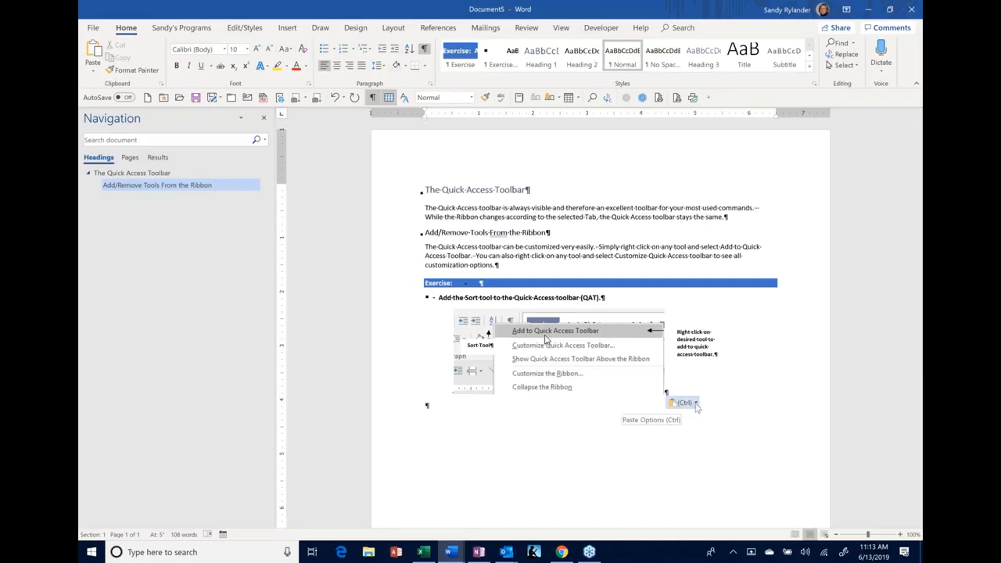
left_click(696, 404)
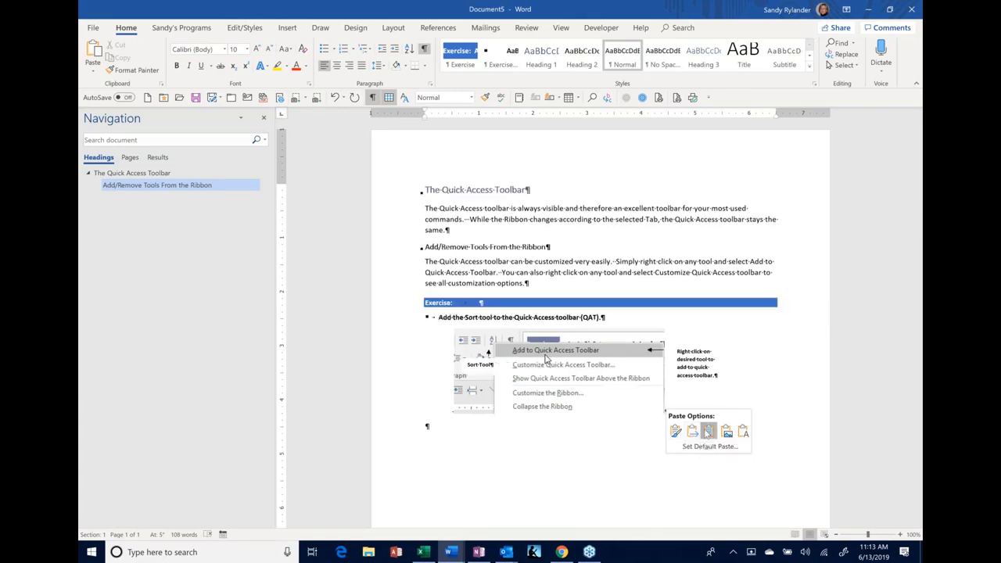
left_click(708, 431)
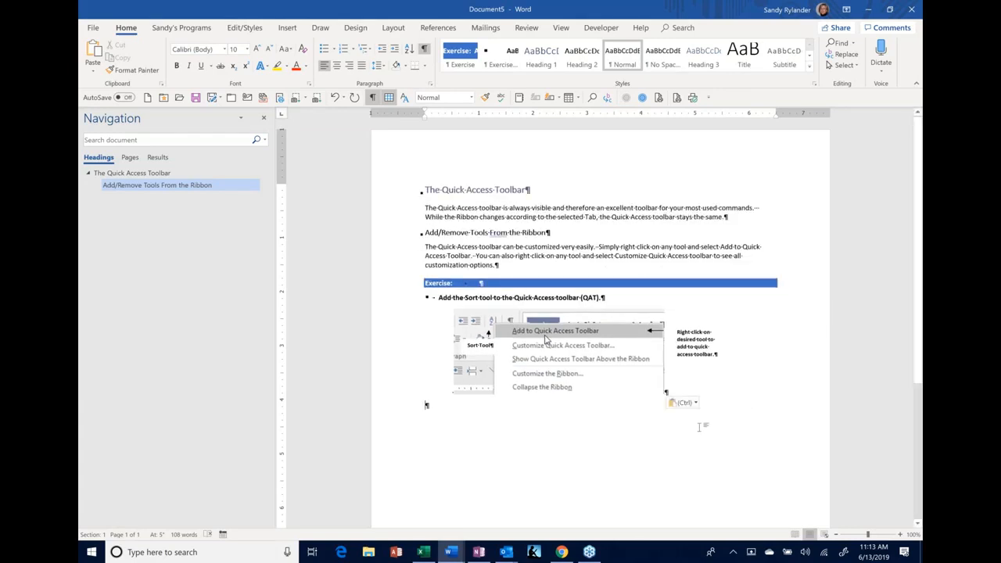
key("ctrl+a")
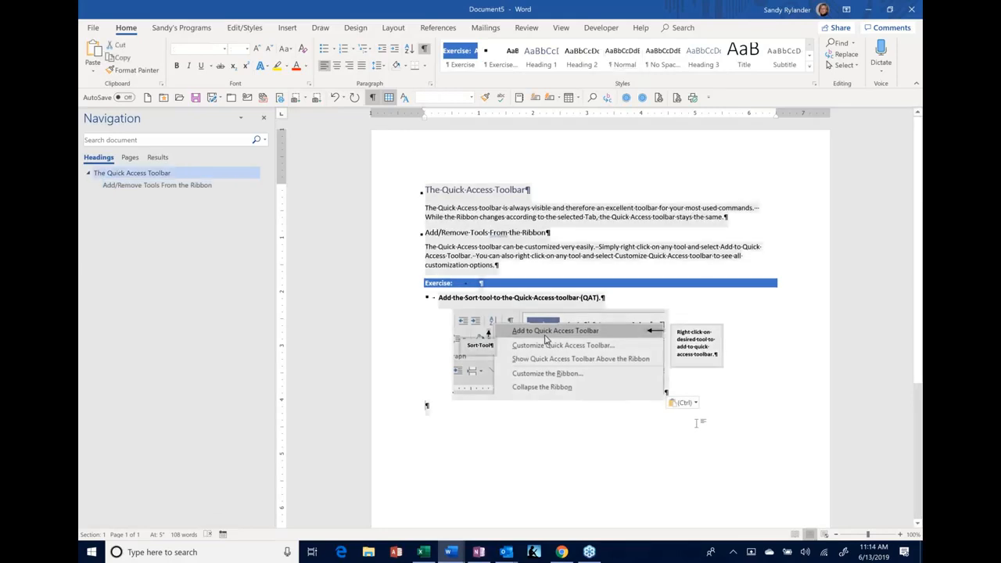
key("Delete")
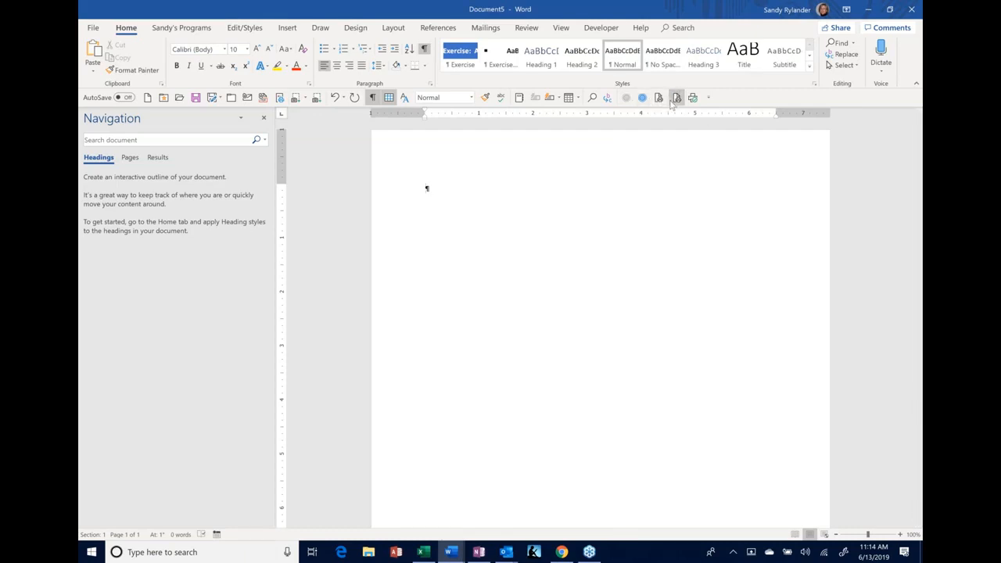
Step: Look up the Calculate command in the All Commands list of the Quick Access Toolbar customization, and leave without adding it
right_click(671, 102)
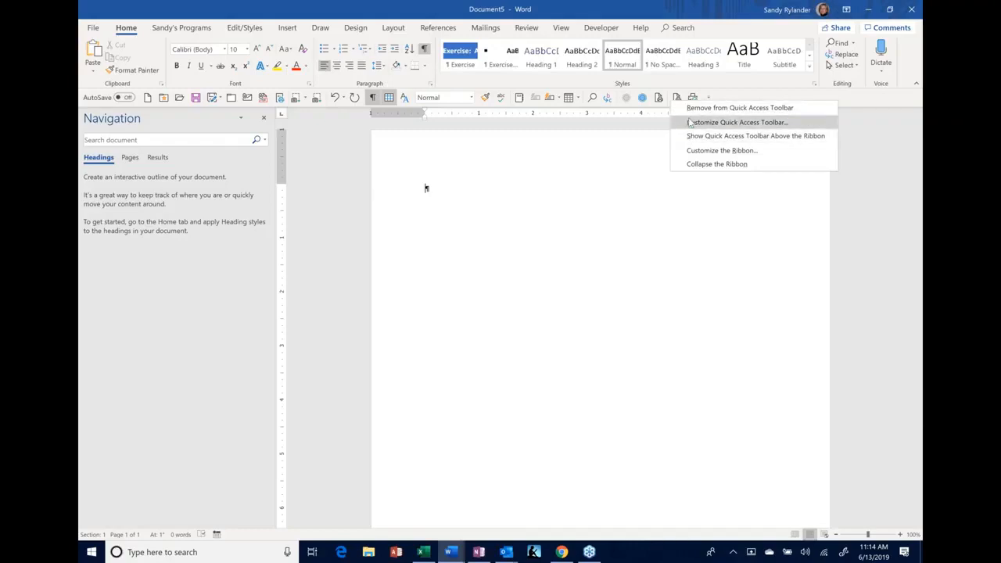
left_click(690, 123)
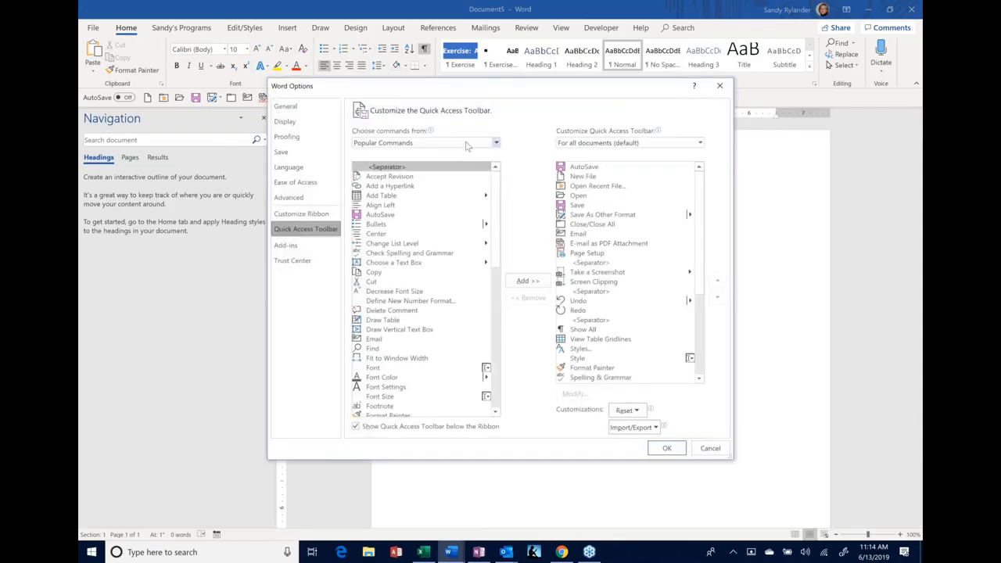
left_click(467, 144)
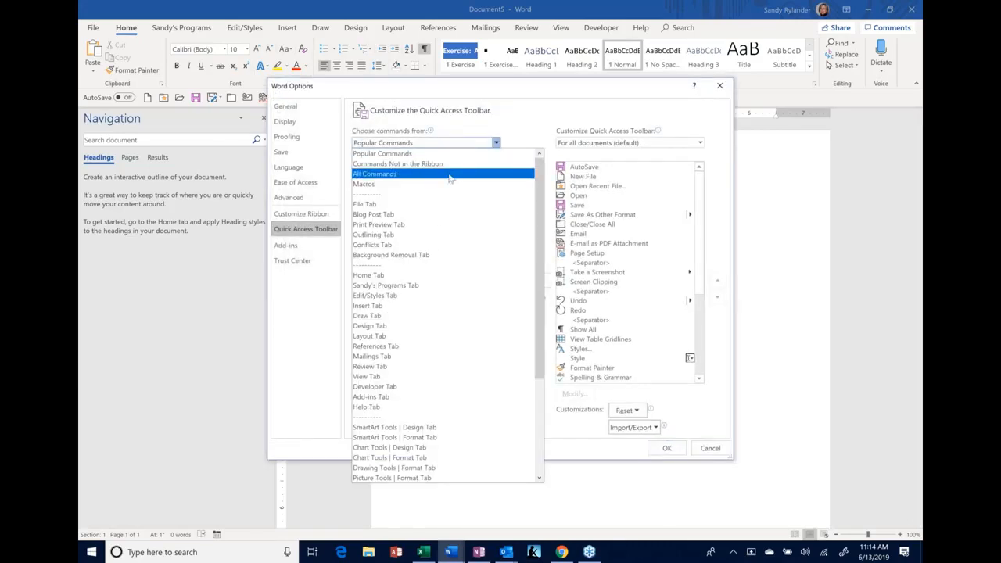
left_click(450, 176)
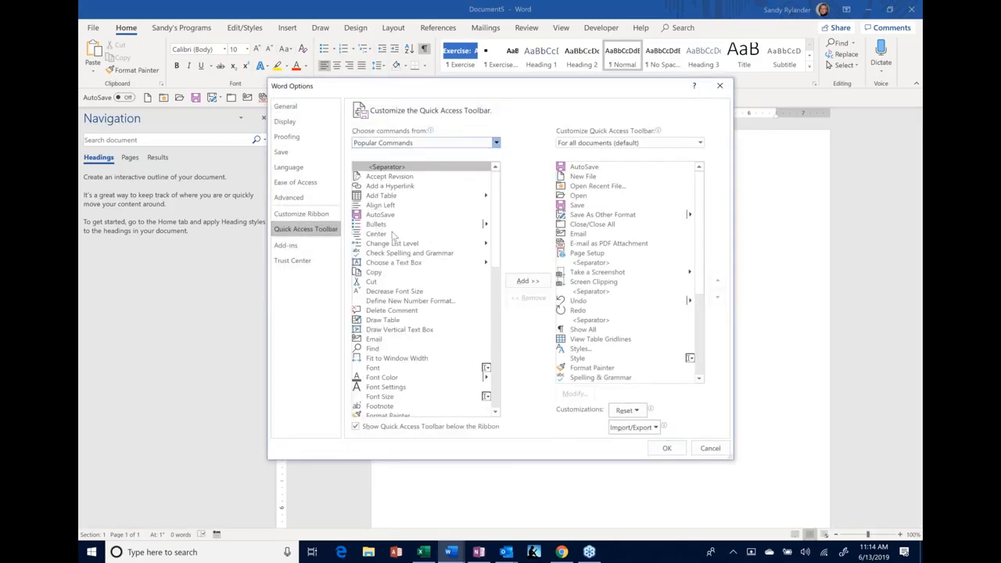
left_click(438, 236)
key("c")
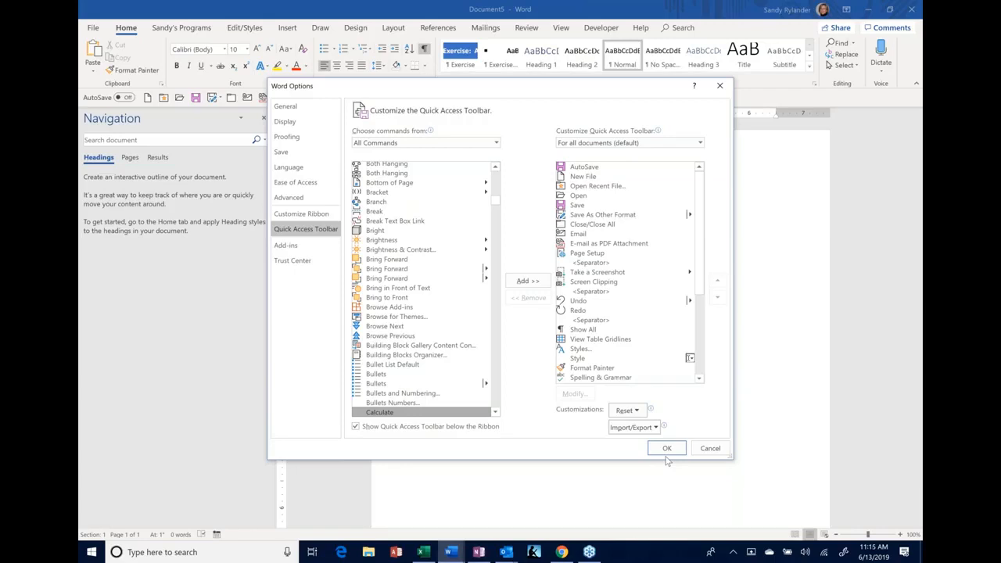
left_click(710, 448)
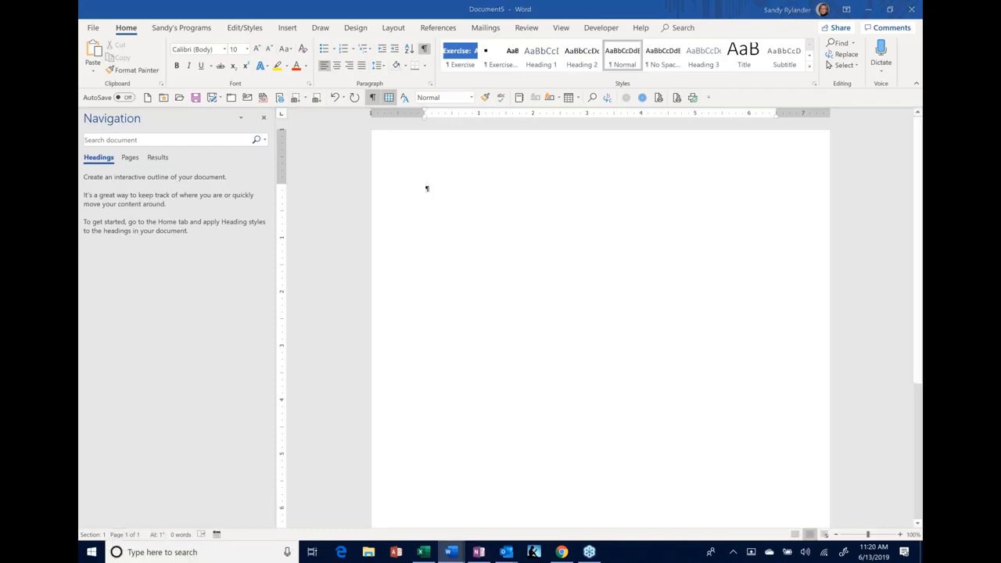
Step: Switch to Word 365 Tips Training.docx and delete all the entries under the Table of Contents title
key("alt+Tab")
scroll(601, 325, "up", 5)
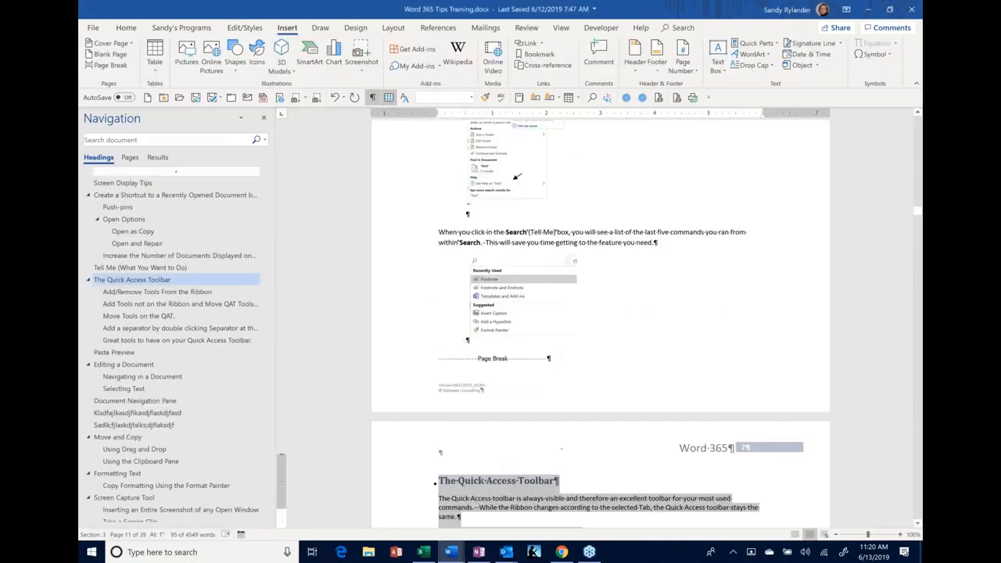
scroll(600, 321, "up", 5)
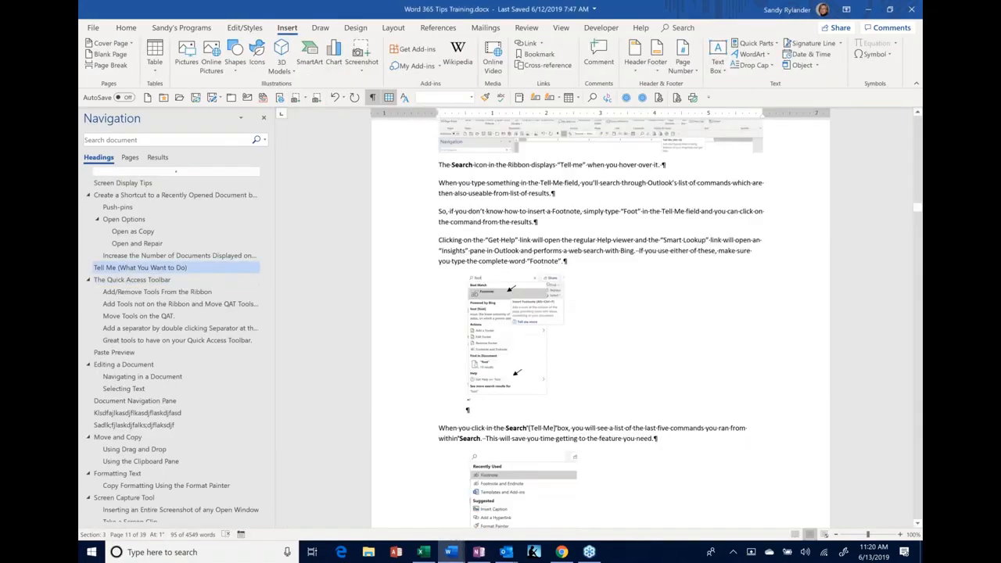
left_click(129, 208)
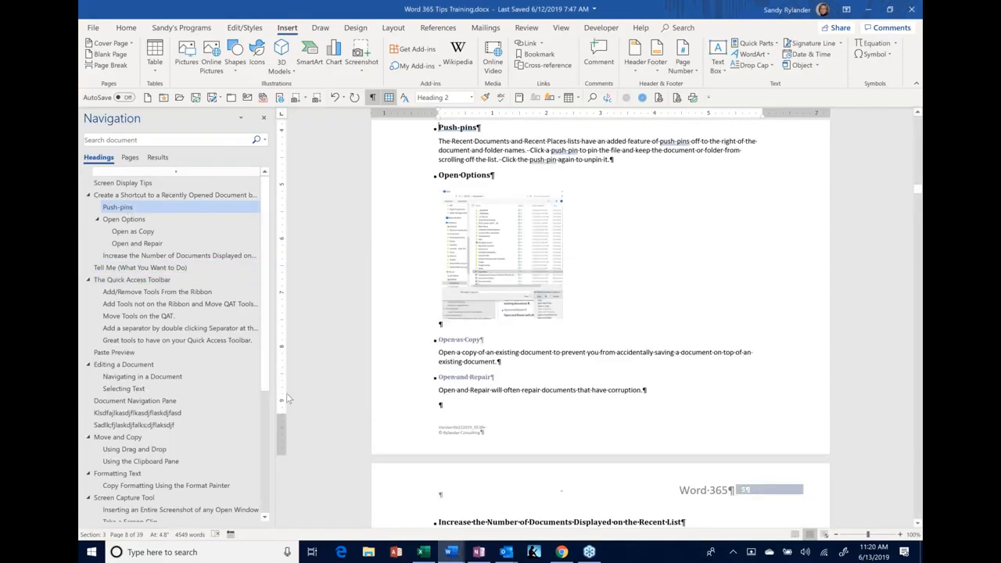
left_click_drag(918, 194, 919, 135)
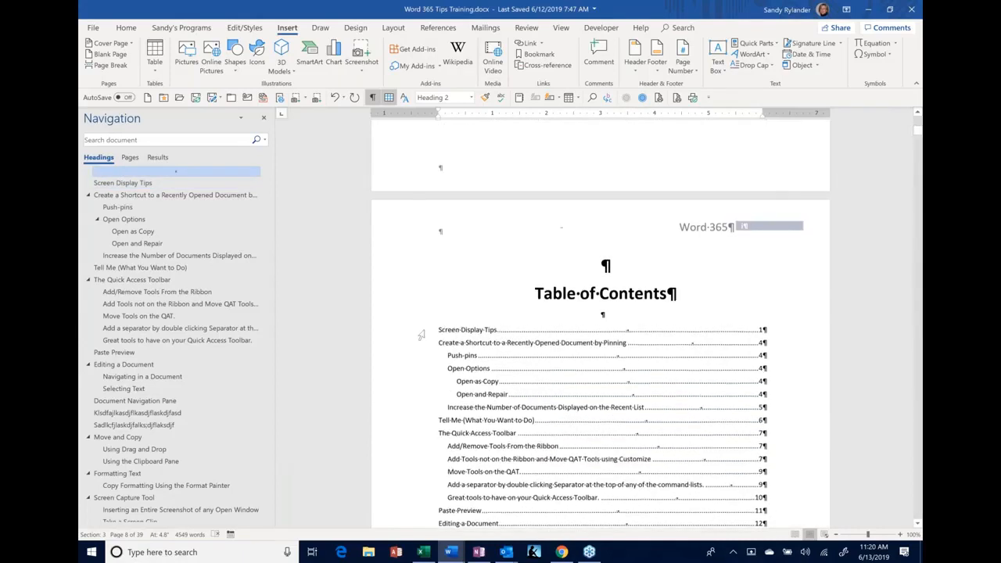
left_click(650, 497)
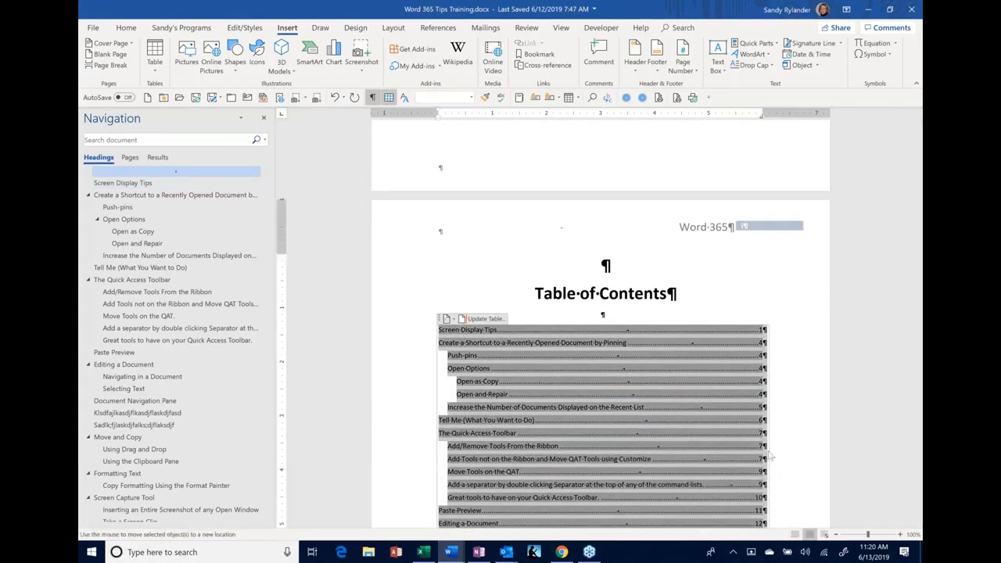
scroll(739, 458, "down", 10)
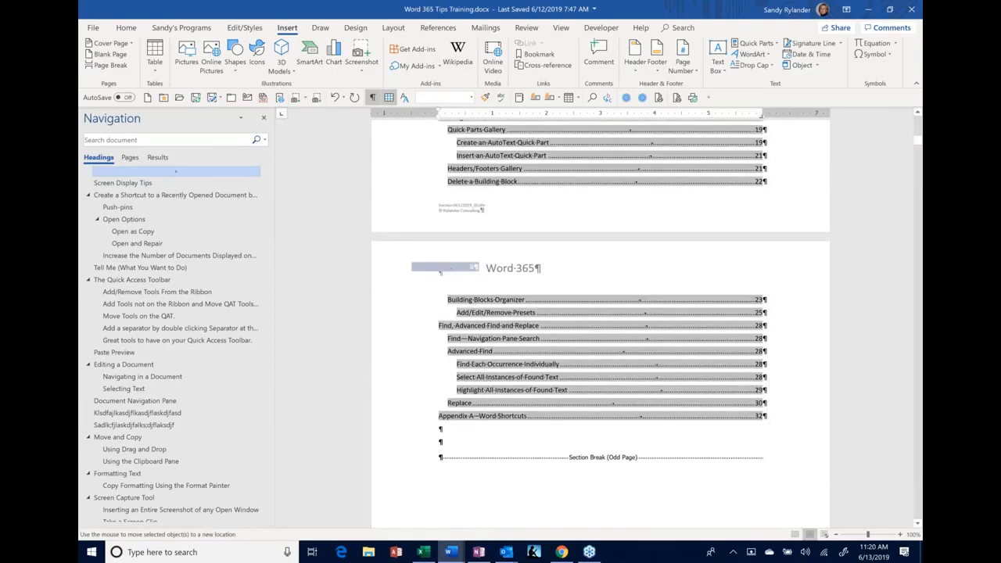
left_click(462, 330, "shift")
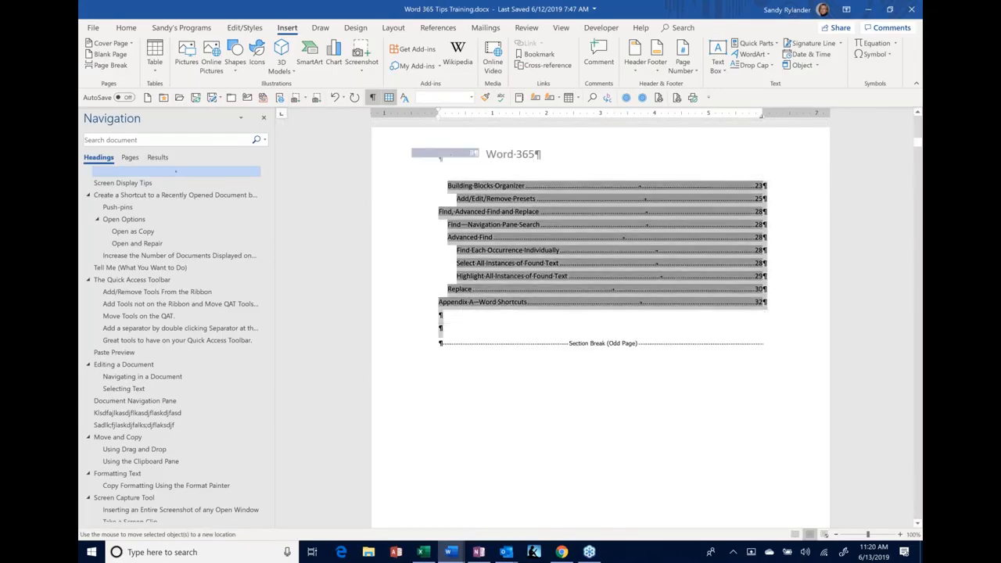
key("Delete")
Step: Insert the built-in Automatic Table 1 table of contents below the Table of Contents title
scroll(453, 303, "up", 2)
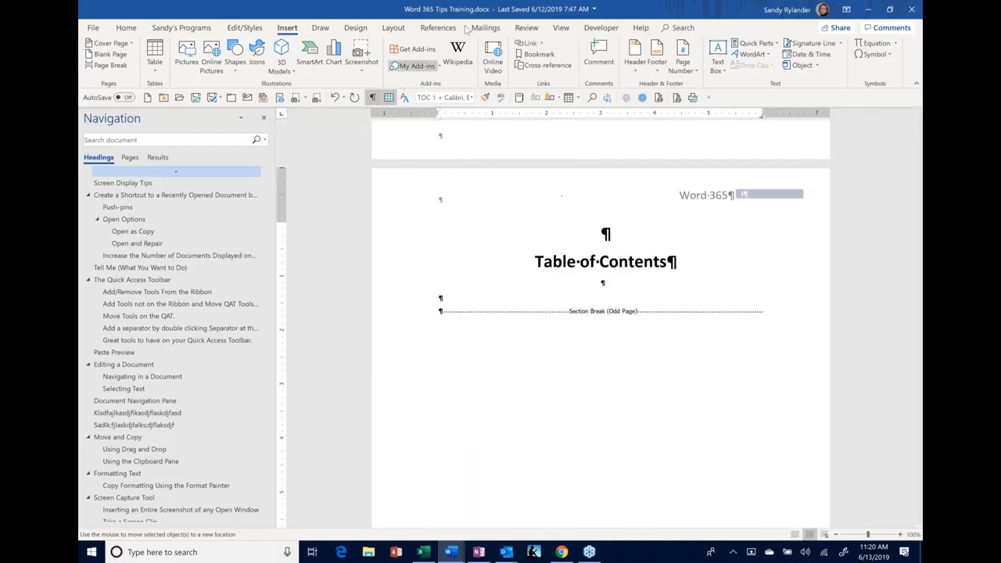
left_click(440, 29)
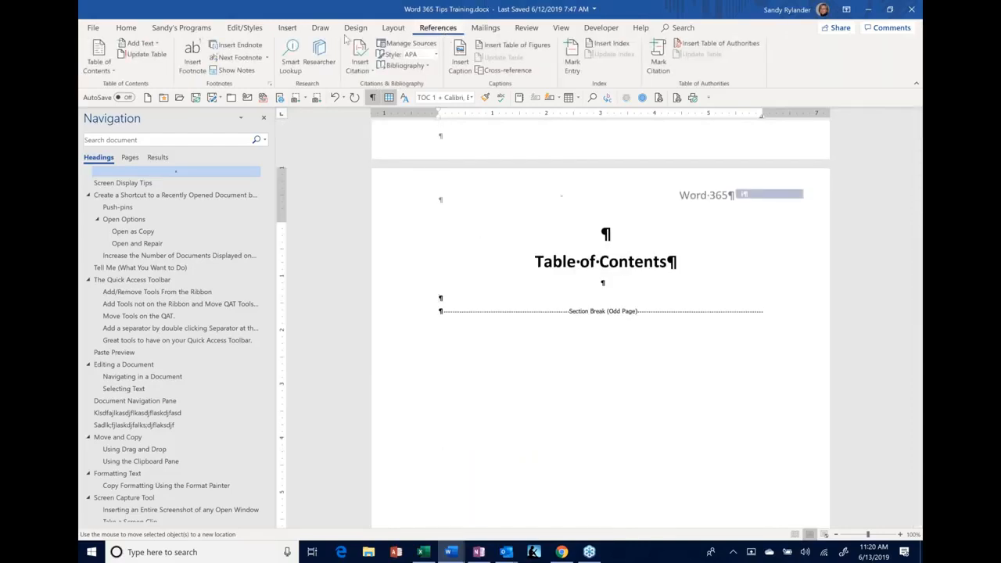
left_click(113, 71)
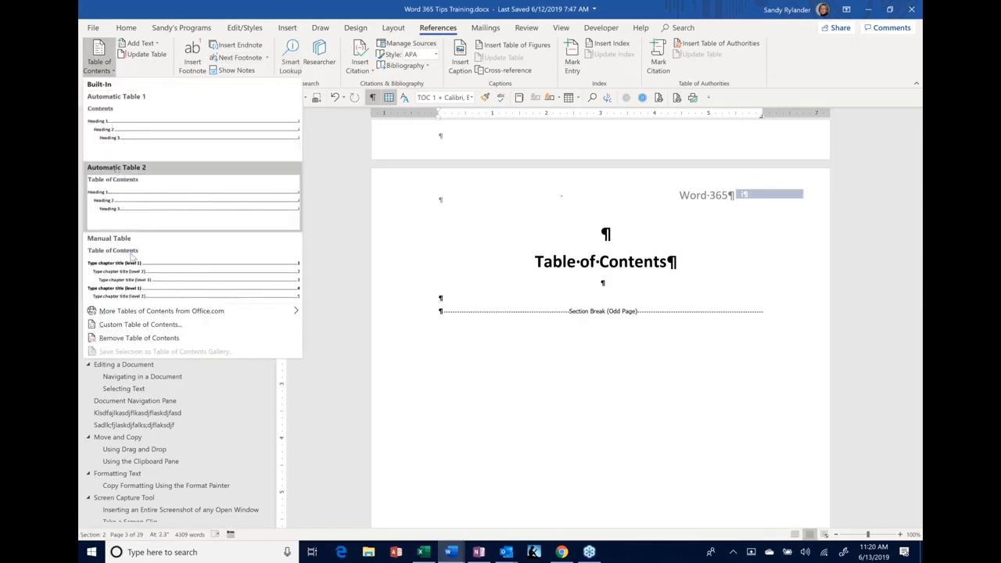
left_click(157, 150)
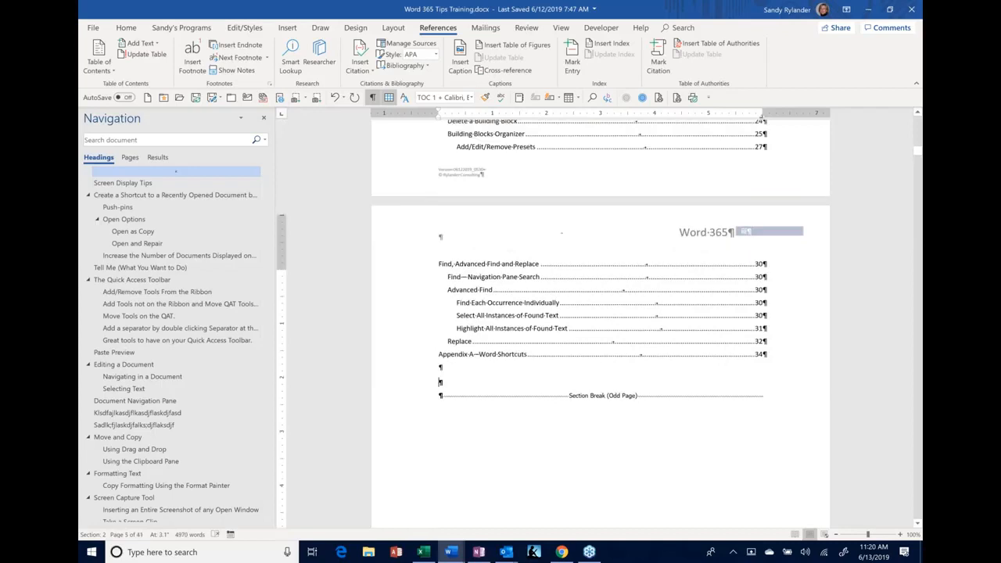
Step: Examine the inserted contents table, the cover page and the section breaks up to the Screen Display Tips page
scroll(601, 321, "up", 8)
scroll(601, 321, "up", 4)
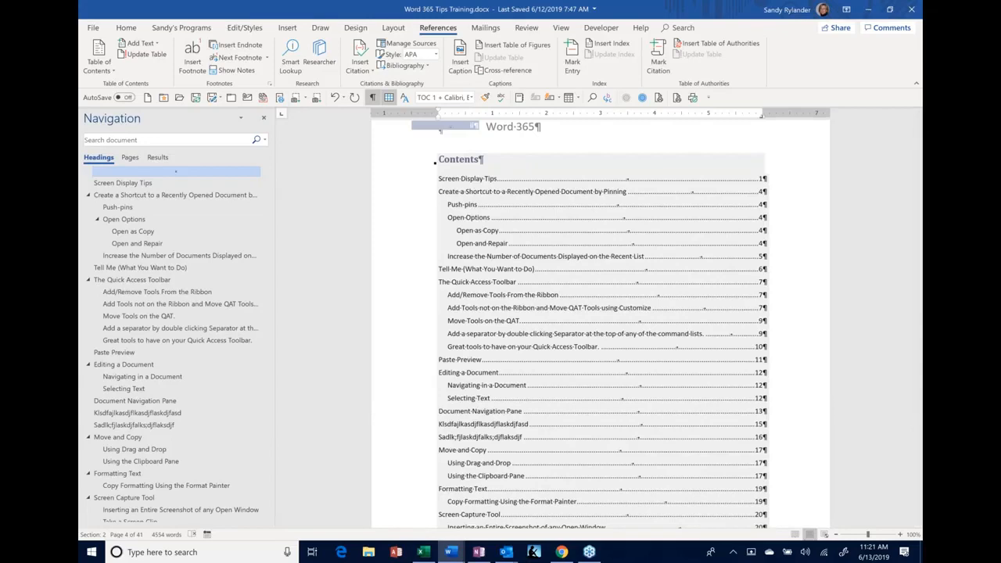
scroll(709, 313, "up", 3)
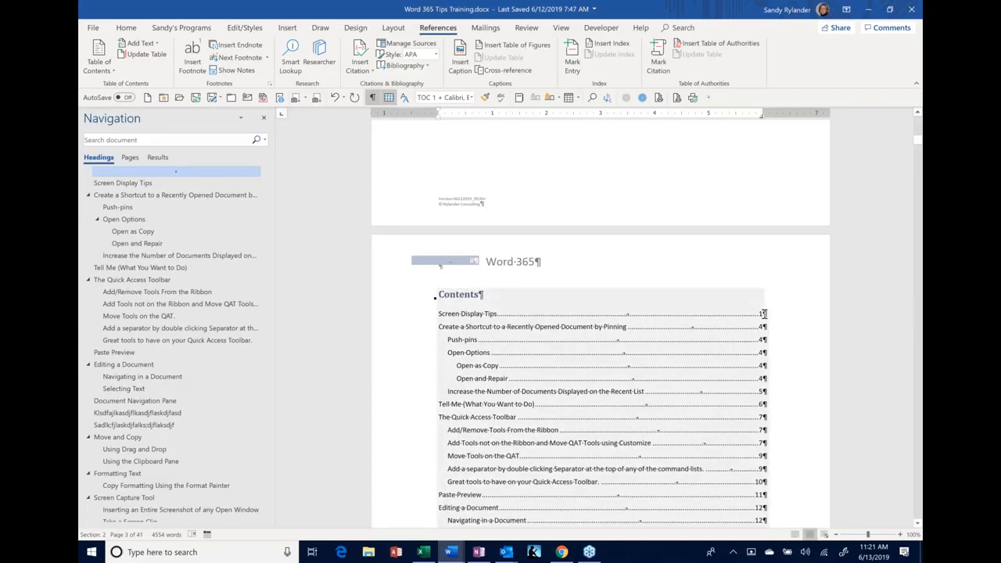
scroll(714, 213, "up", 15)
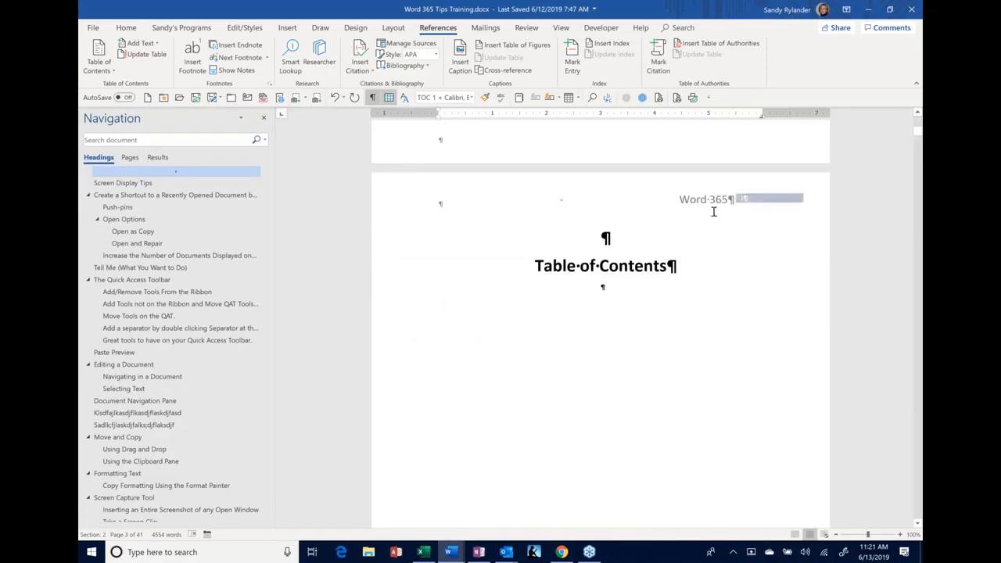
scroll(713, 211, "up", 6)
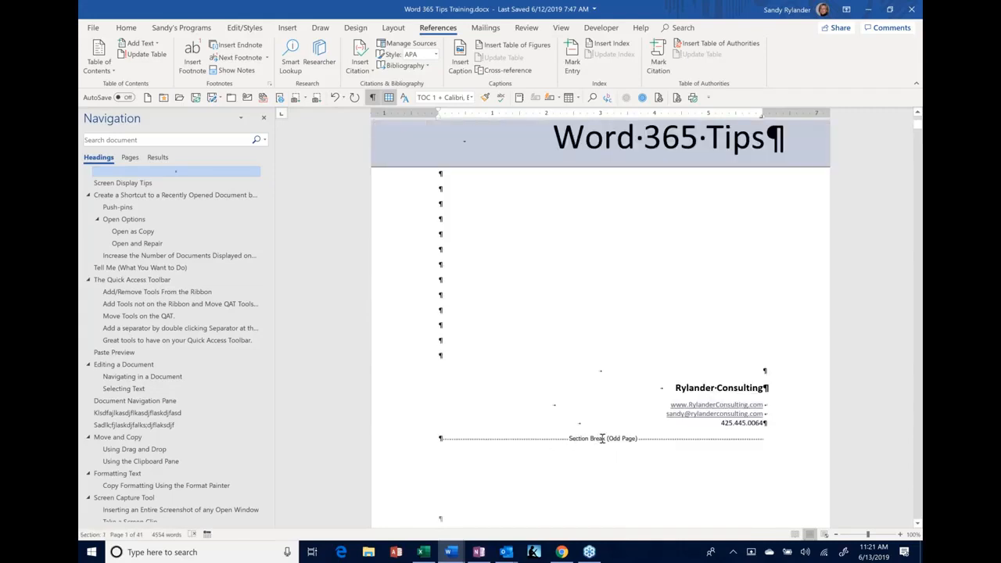
scroll(590, 438, "down", 15)
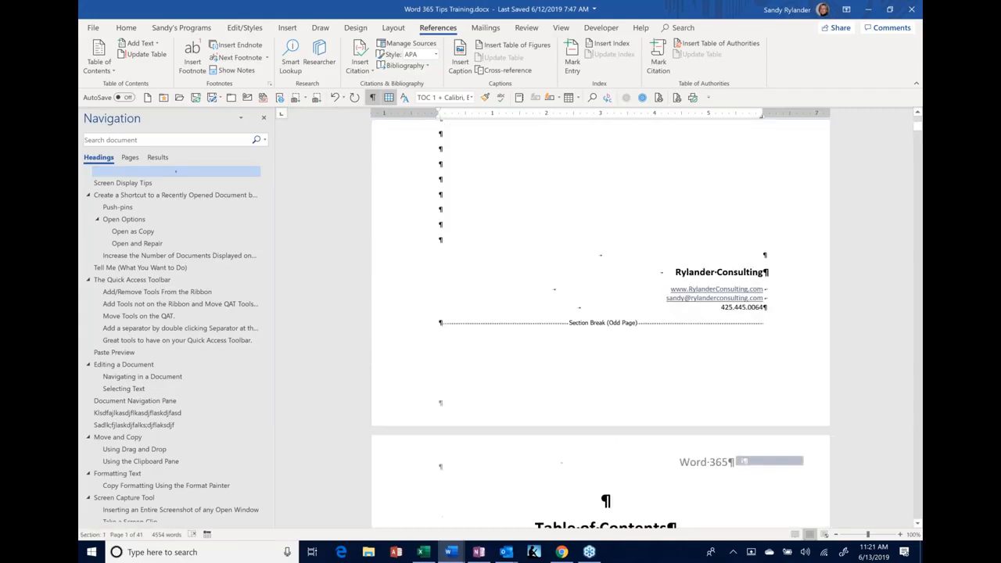
scroll(600, 321, "down", 5)
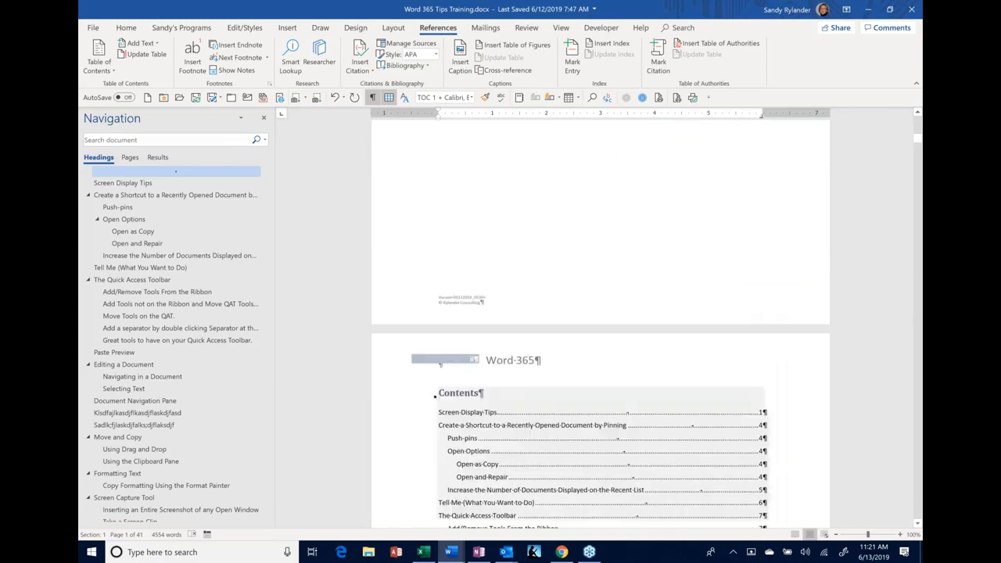
scroll(562, 361, "down", 13)
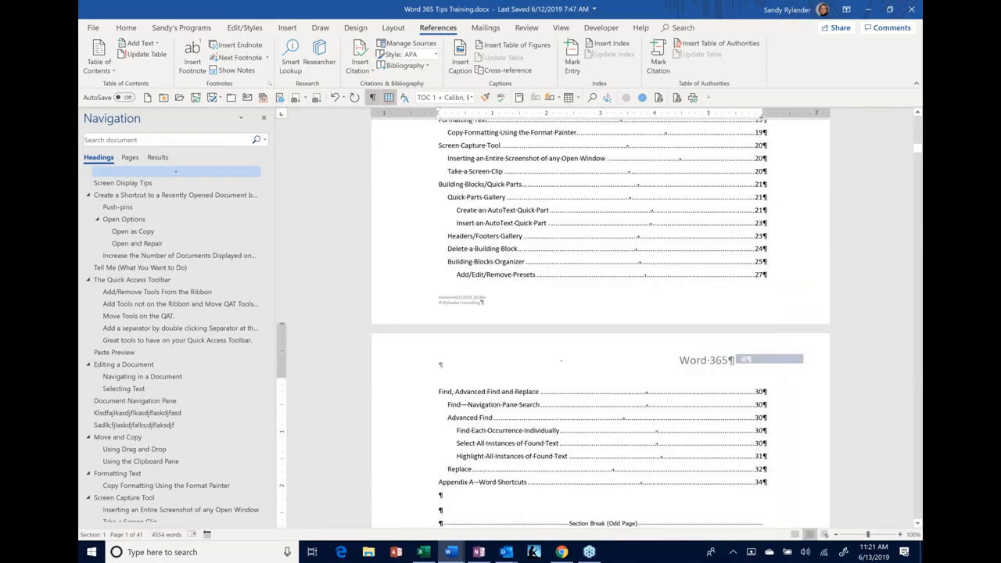
left_click(440, 511)
scroll(439, 501, "down", 8)
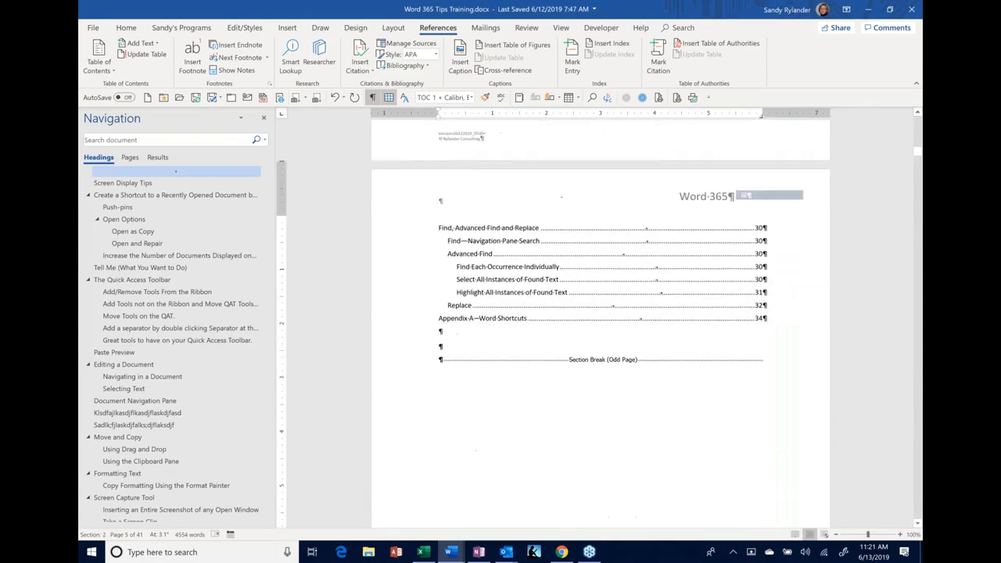
scroll(582, 416, "down", 7)
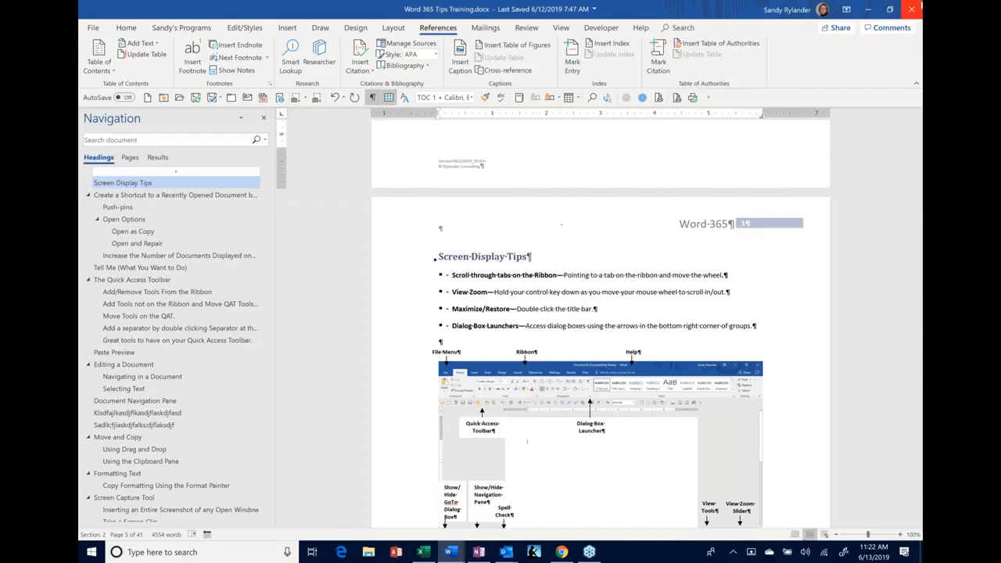
Step: Close Word 365 Tips Training.docx without saving the changes
left_click(915, 11)
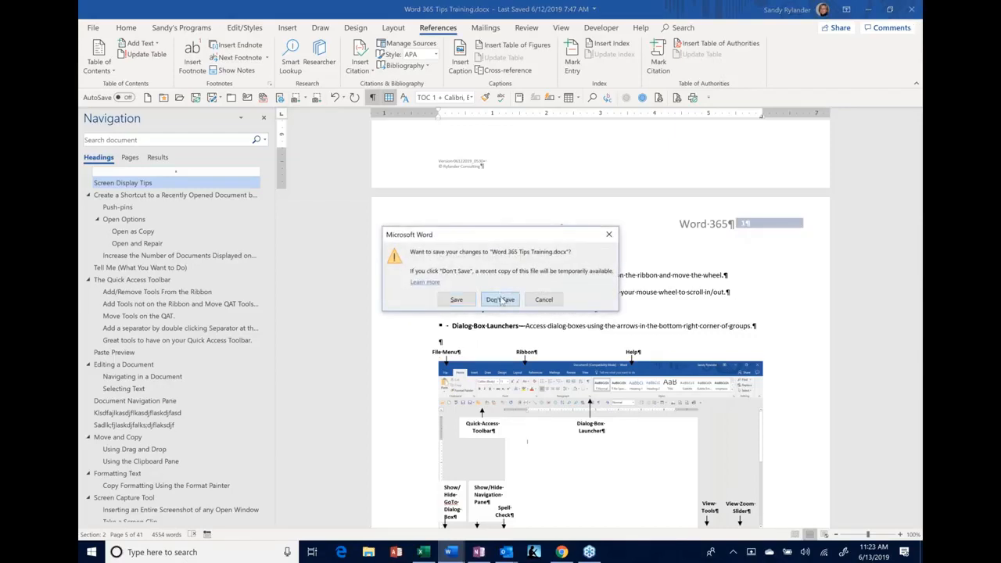
left_click(500, 301)
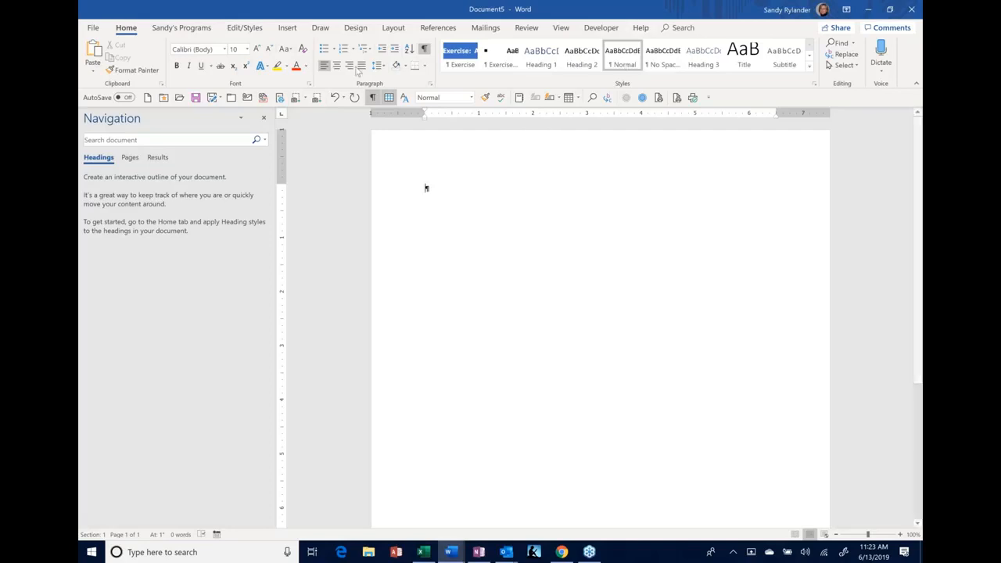
Step: Create a bulleted list of ten placeholder items in the blank document, and move the fifth item's left indent to about 0.9 inch
left_click(324, 49)
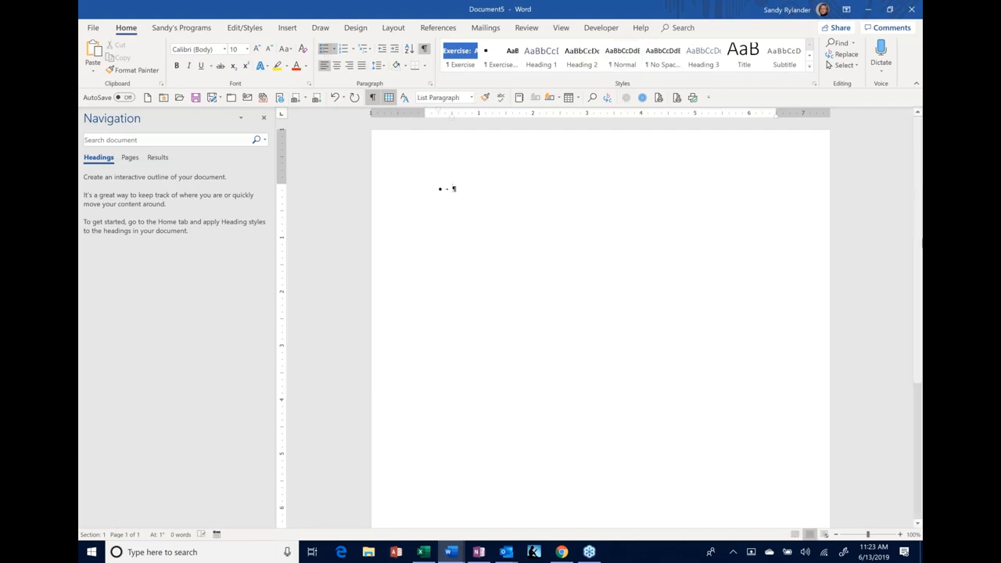
type("Kasdflkjsadlfjasdlkfjsd")
key("Return")
type("Asdjfsda")
key("Return")
type("Fsadf")
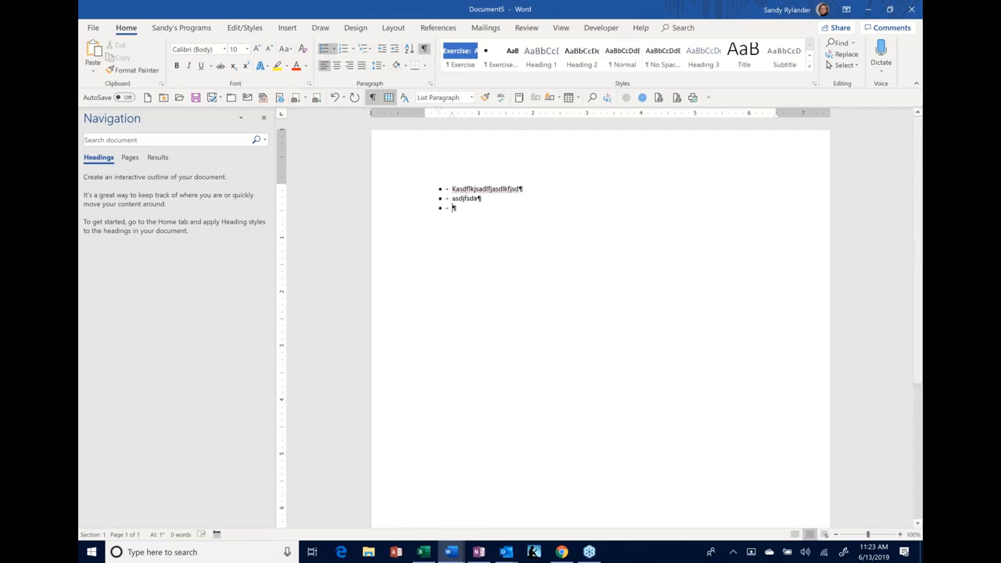
key("Return")
type("Sadf Sac fsadf sadfasd fasd fasdfsadlfksdafkl sd")
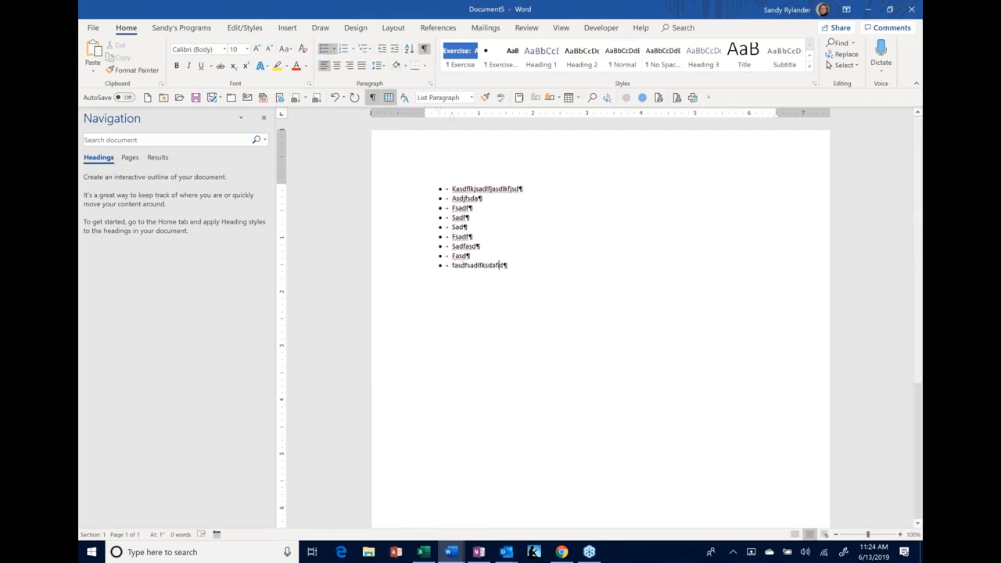
type("lsdkfjsdakf")
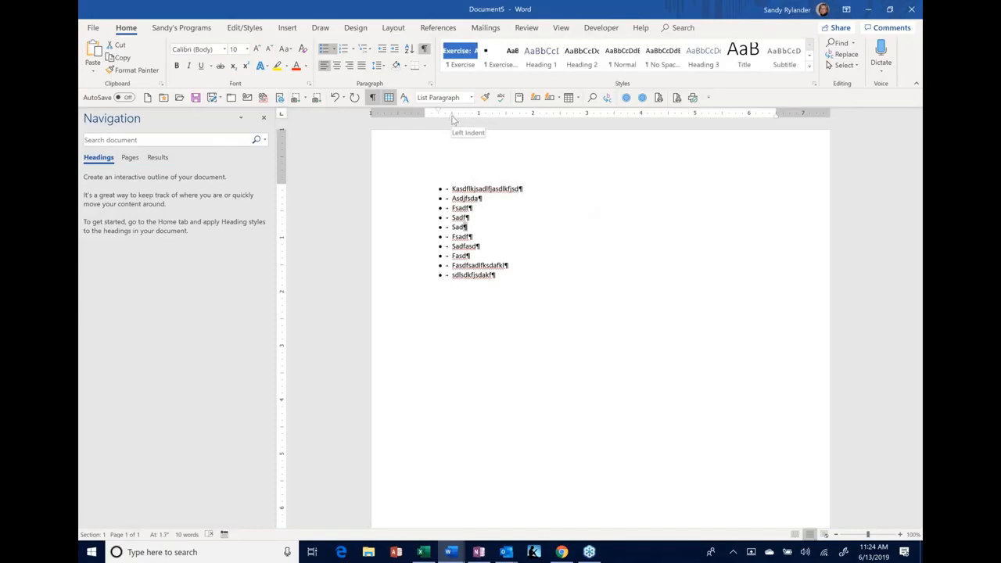
left_click_drag(452, 119, 472, 122)
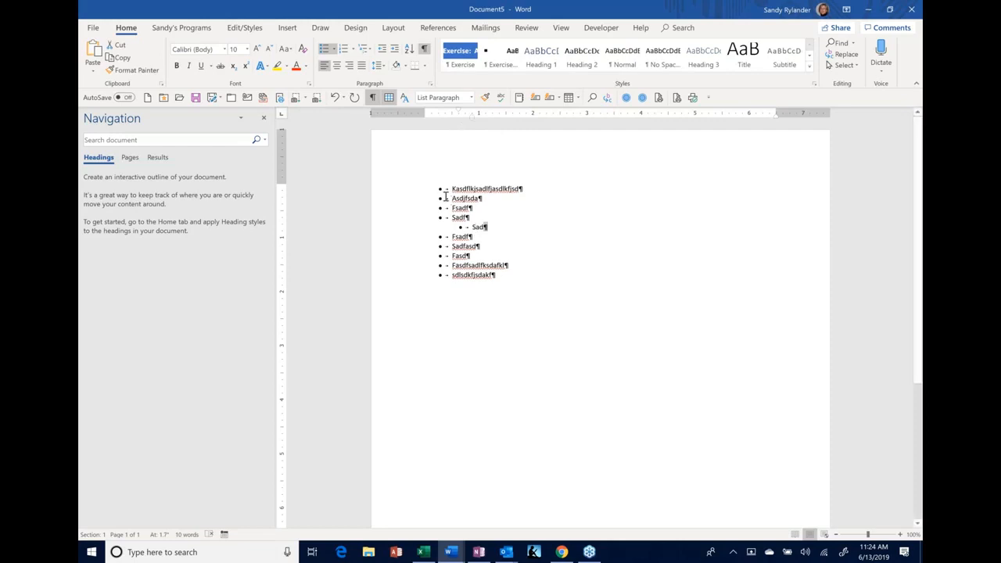
Step: End the bulleted list after its last item and generate sample paragraphs below it with =rand()
left_click(517, 274)
key("Return")
key("Return")
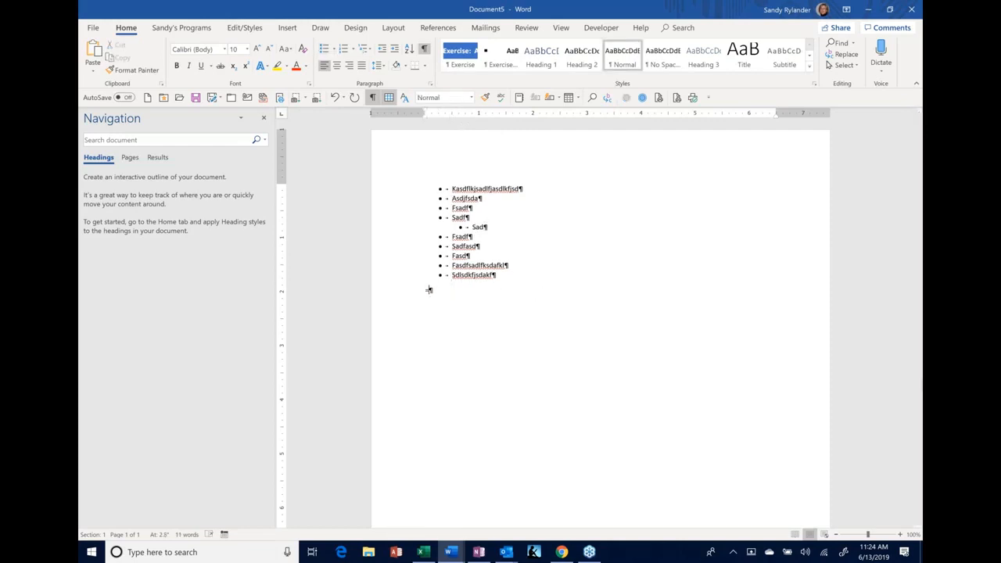
type("=rand()")
key("Return")
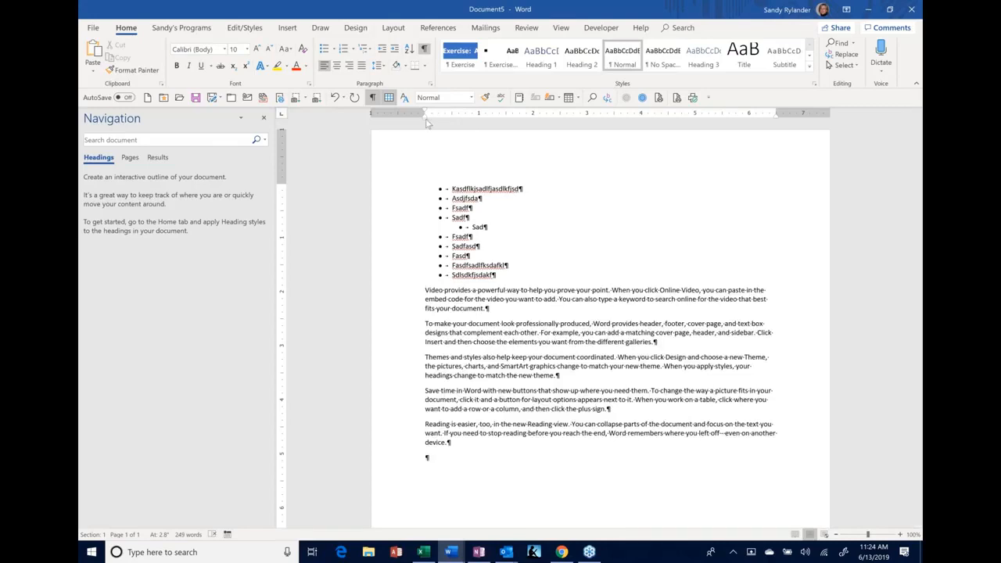
Step: Set the first paragraph's left indent to about 0.5 inch, and the second paragraph's first line to about 0.5 inch and remaining lines to about 0.25 inch
left_click_drag(425, 118, 454, 127)
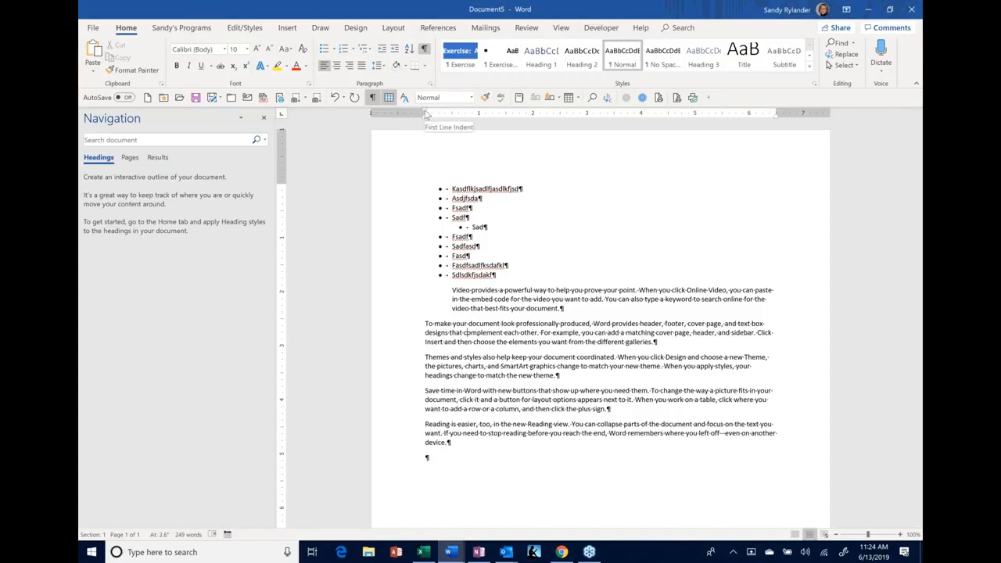
left_click_drag(426, 114, 450, 115)
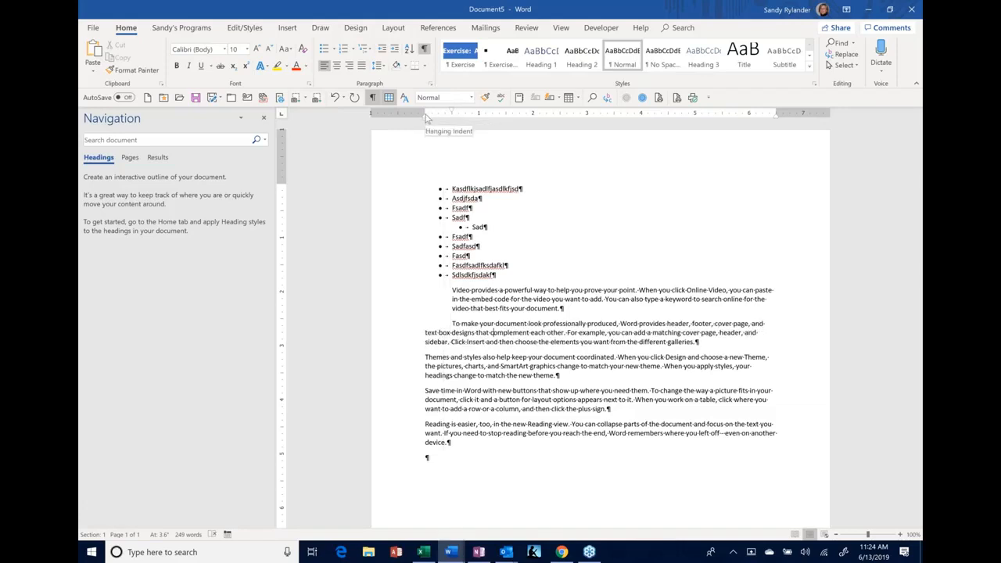
left_click_drag(427, 118, 439, 120)
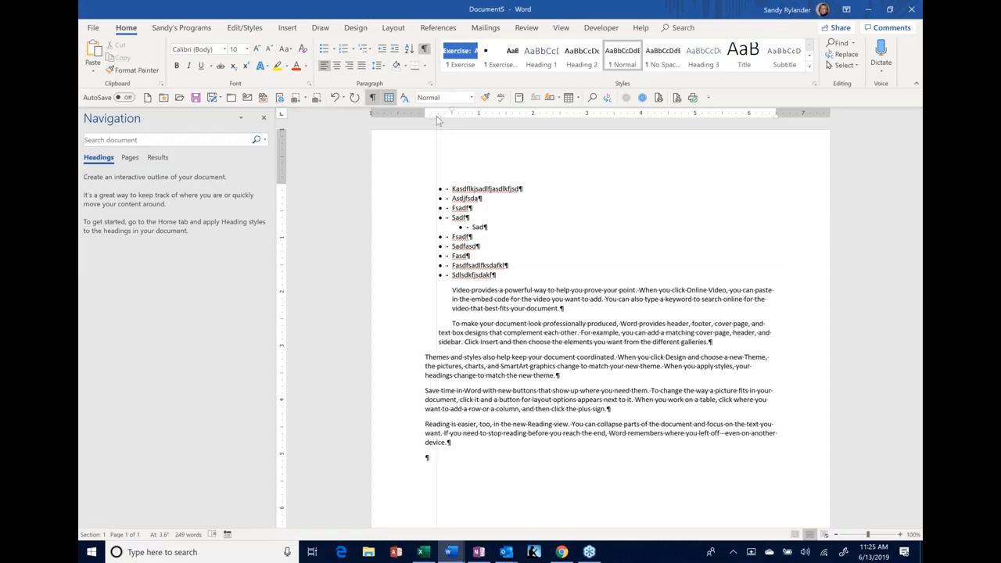
left_click_drag(439, 120, 439, 120)
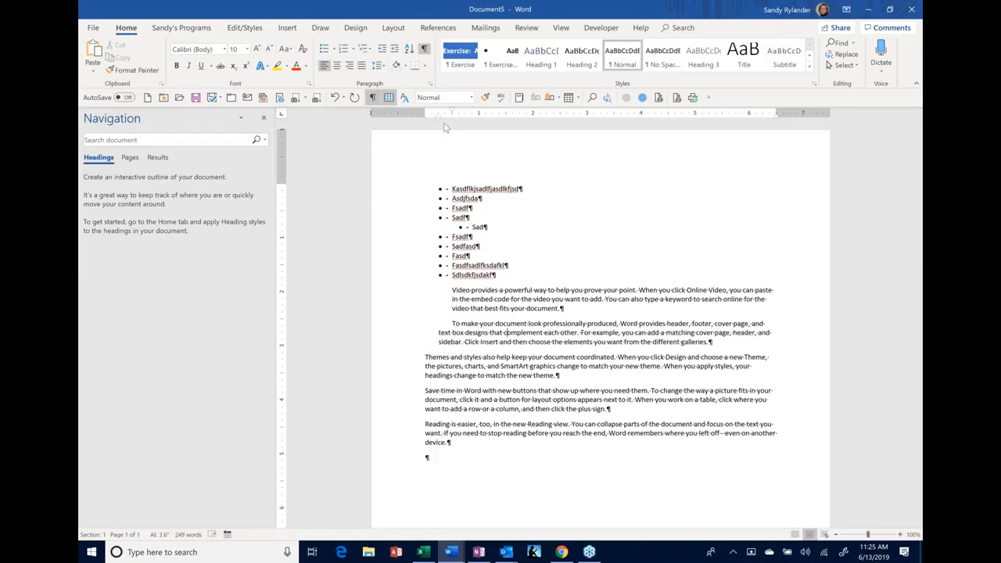
Step: Move the fifth list item's bullet to about 0.25 inch and its text to about 0.5 inch, in line with the other items
left_click(448, 225)
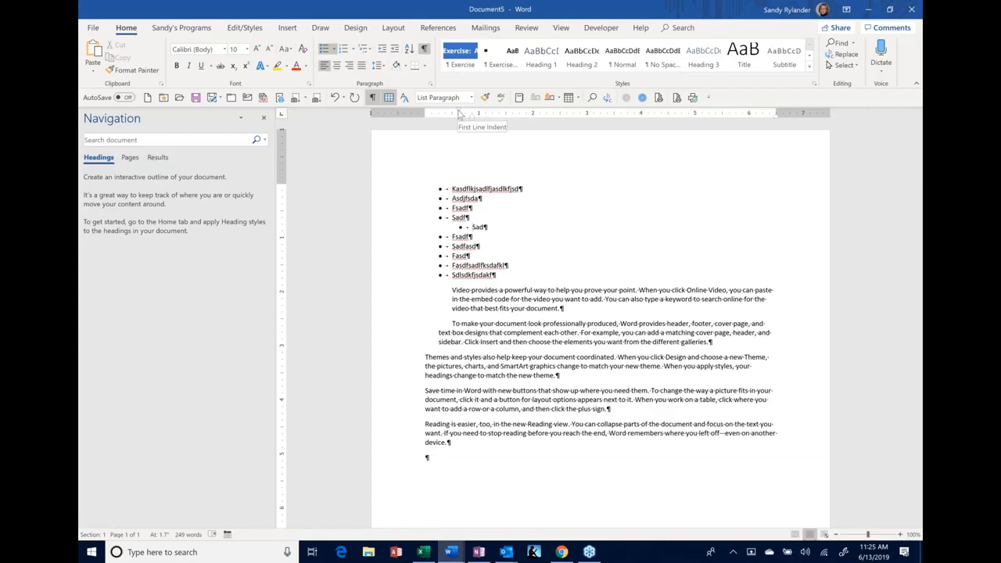
mouse_move(462, 114)
left_mouse_down()
mouse_move(430, 111)
mouse_move(469, 118)
left_mouse_up()
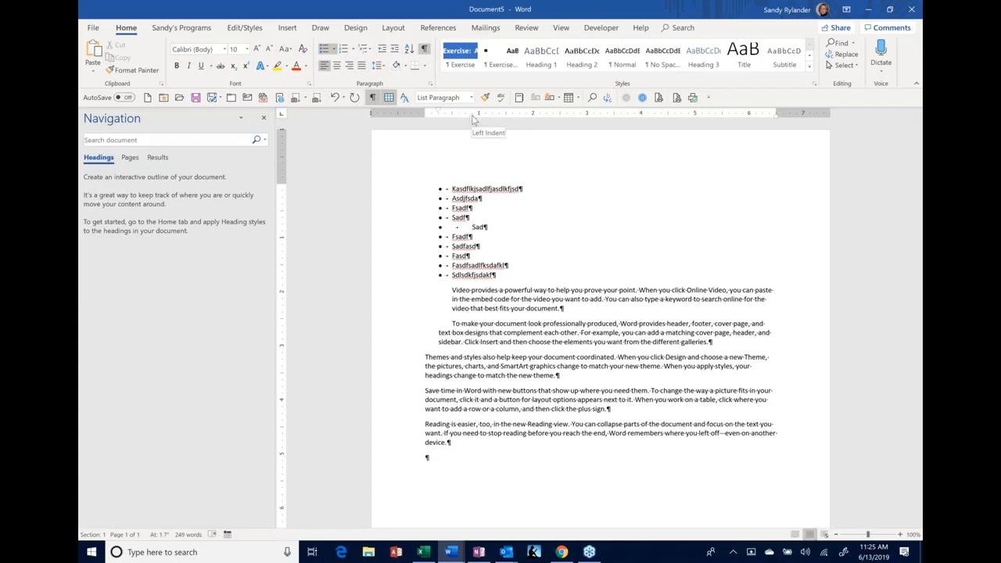
mouse_move(473, 116)
left_mouse_down()
mouse_move(419, 109)
mouse_move(449, 111)
left_mouse_up()
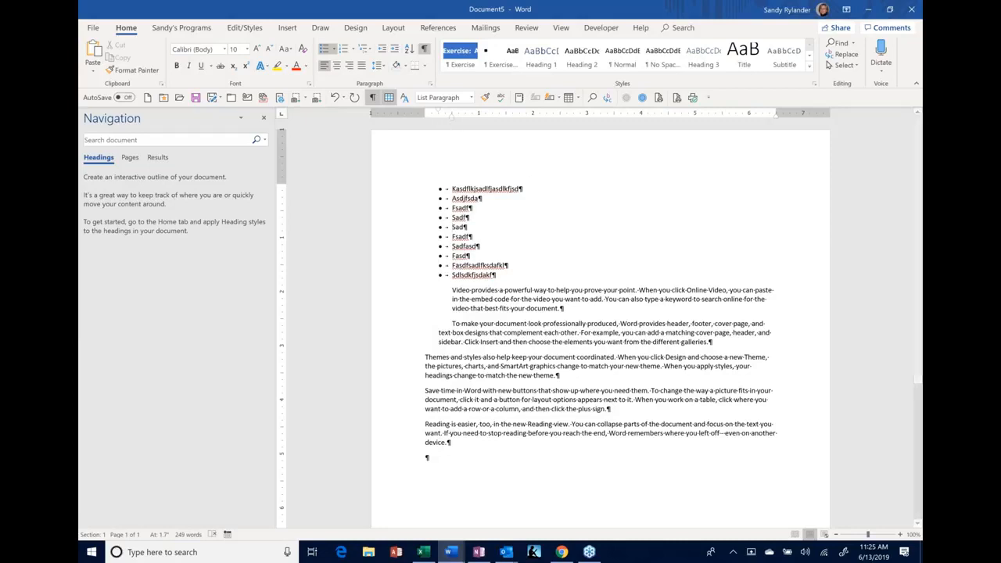
Step: Shift the left indent of the fifth list item to about 1.2 inches and of the second item to about 1.05 inches
key("Tab")
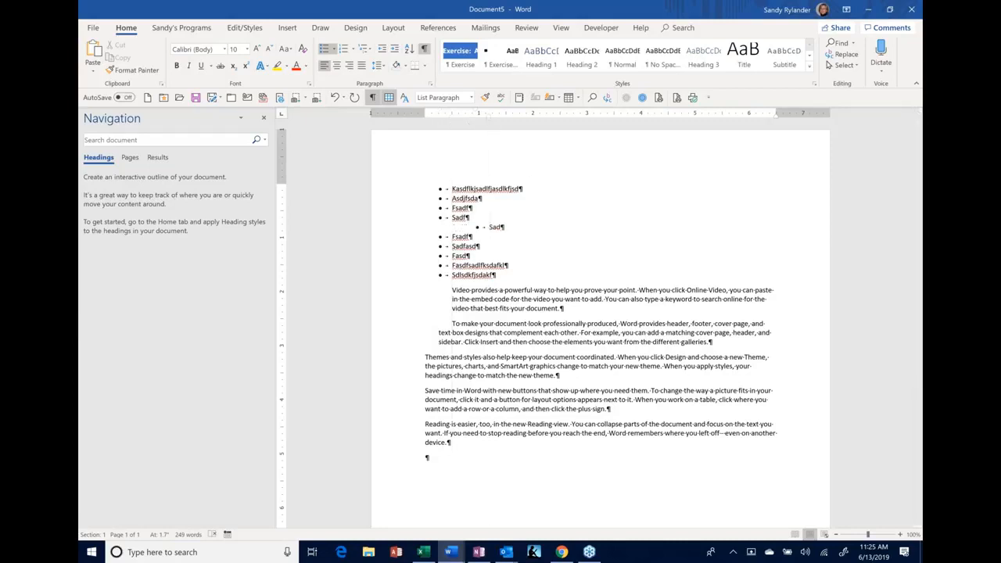
left_click(455, 197)
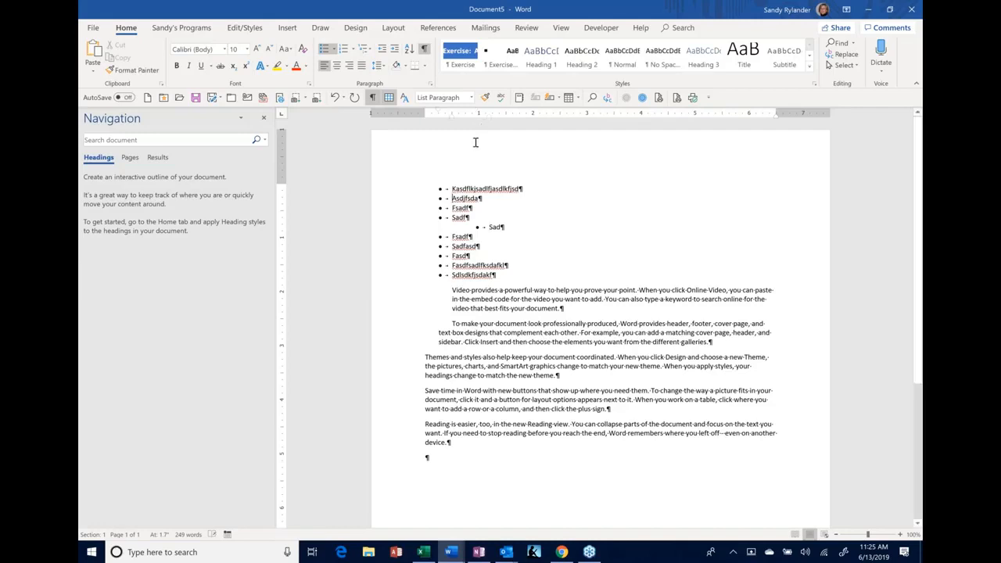
key("Tab")
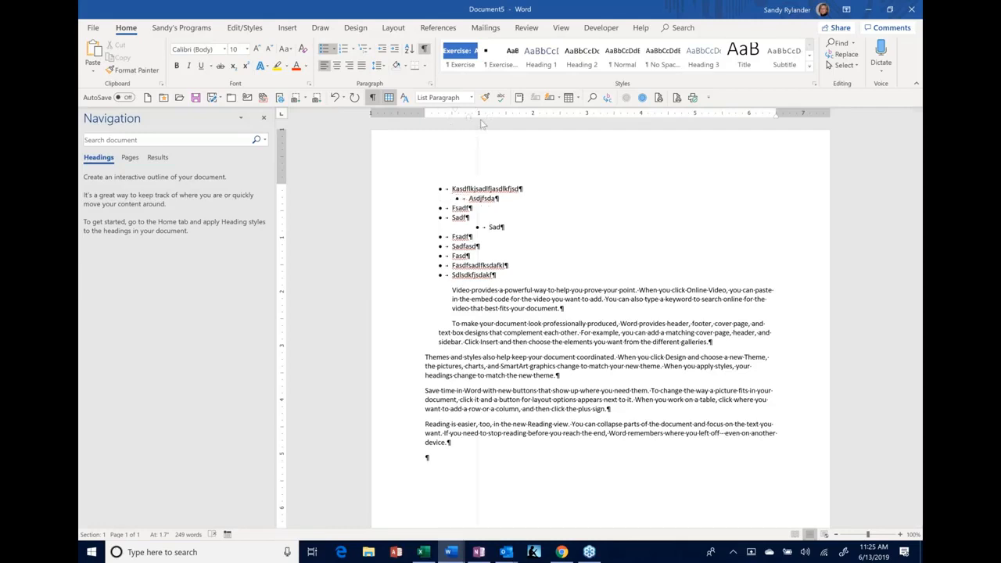
key("Tab")
Step: Copy the first list item's formatting onto the second through ninth items with Format Painter
left_click(407, 189)
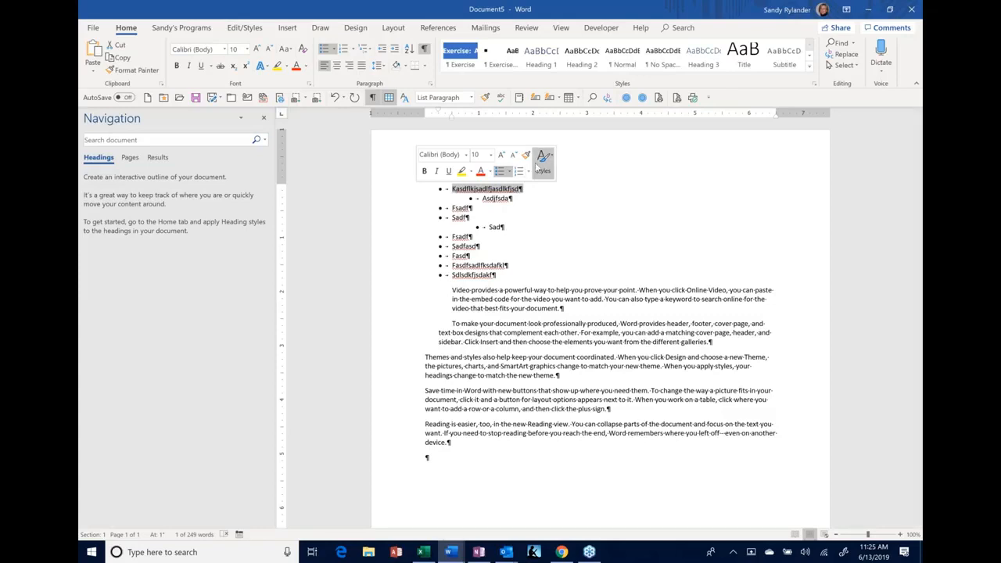
left_click(526, 155)
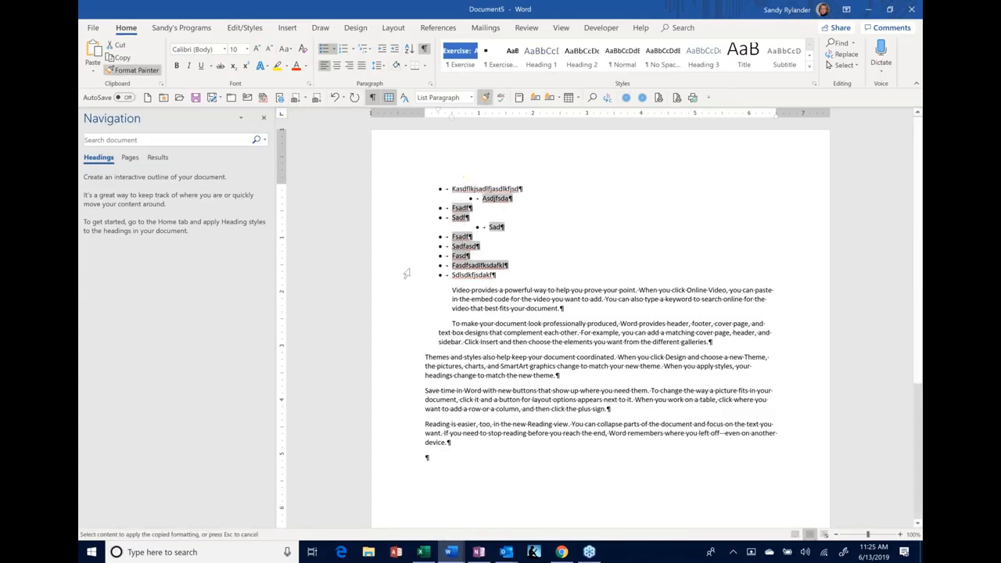
left_click_drag(406, 269, 407, 199)
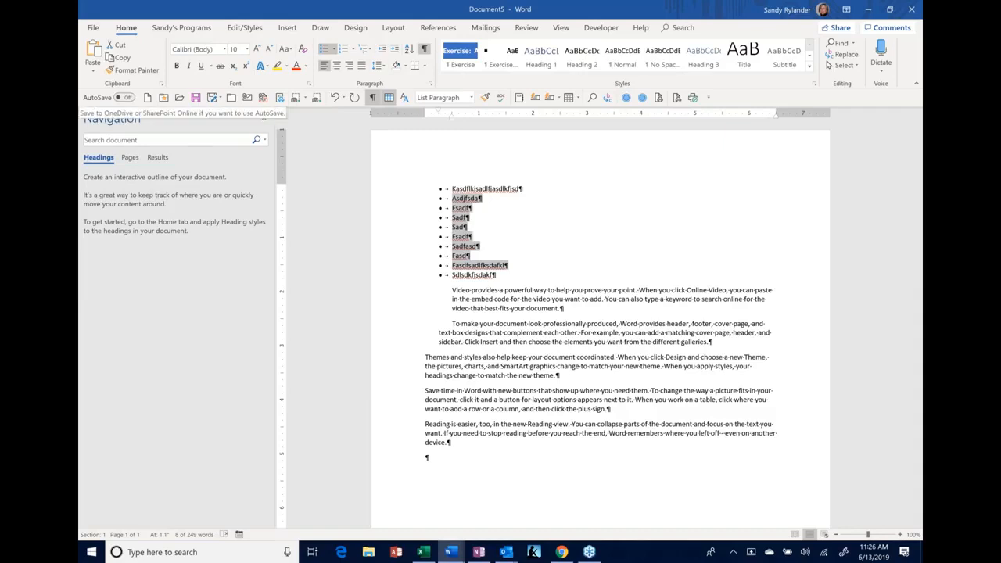
Step: Copy the second paragraph's indent formatting onto the three paragraphs below it with Format Painter
double_click(406, 337)
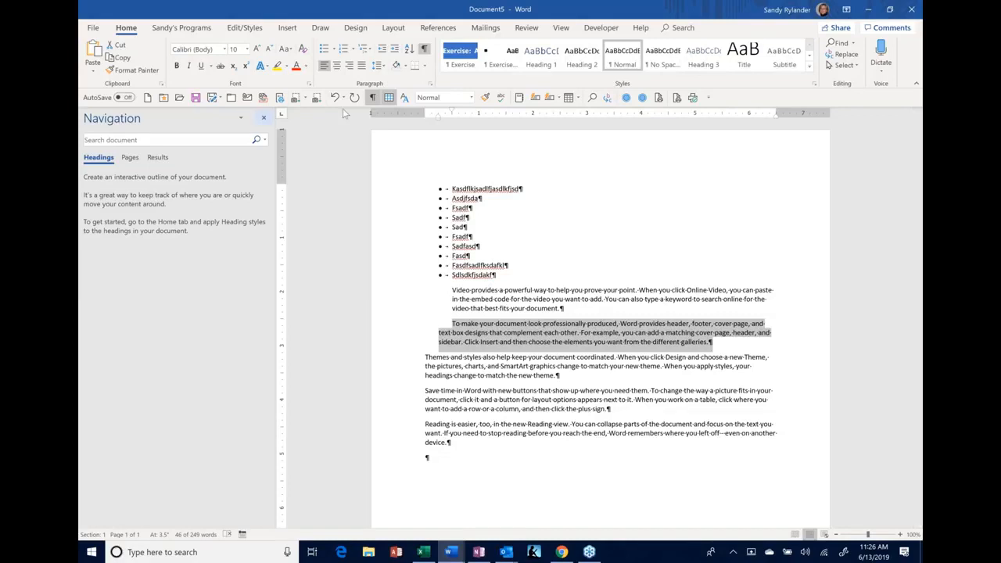
left_click(485, 97)
left_click_drag(401, 360, 401, 438)
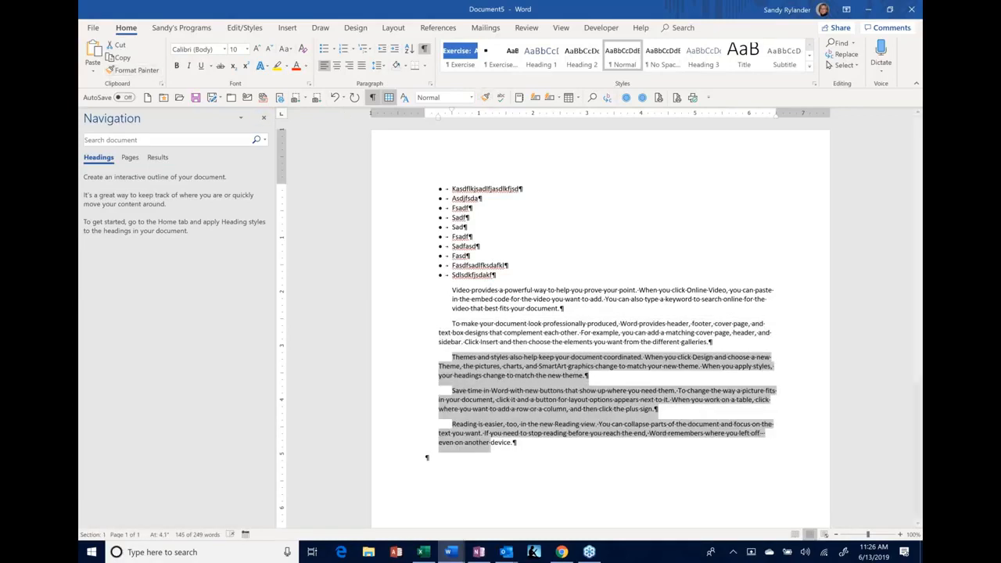
Step: Shift the second list item's left indent to about 1.3 inches and copy its formatting onto all ten list items with Format Painter
left_click(449, 208)
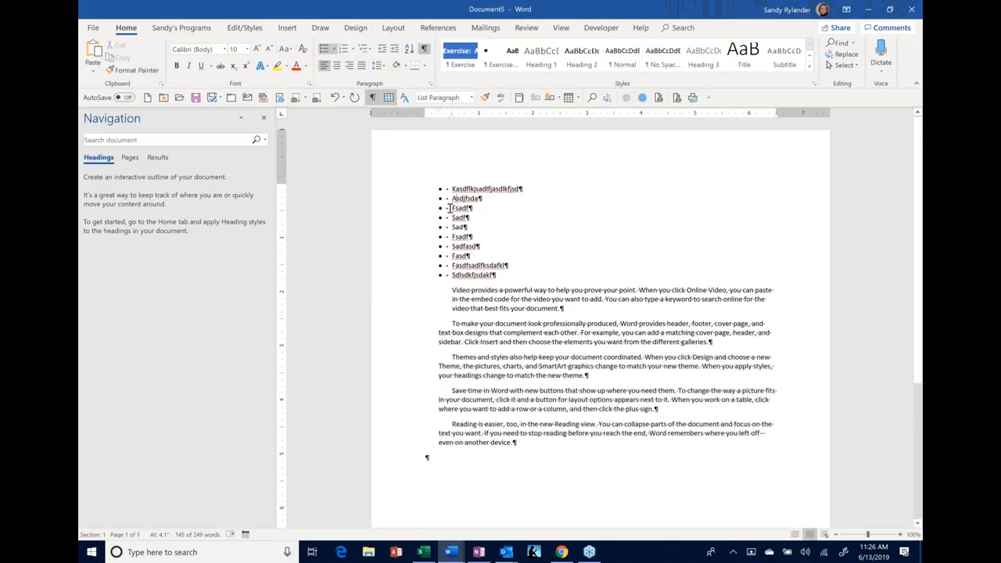
left_click_drag(453, 117, 492, 120)
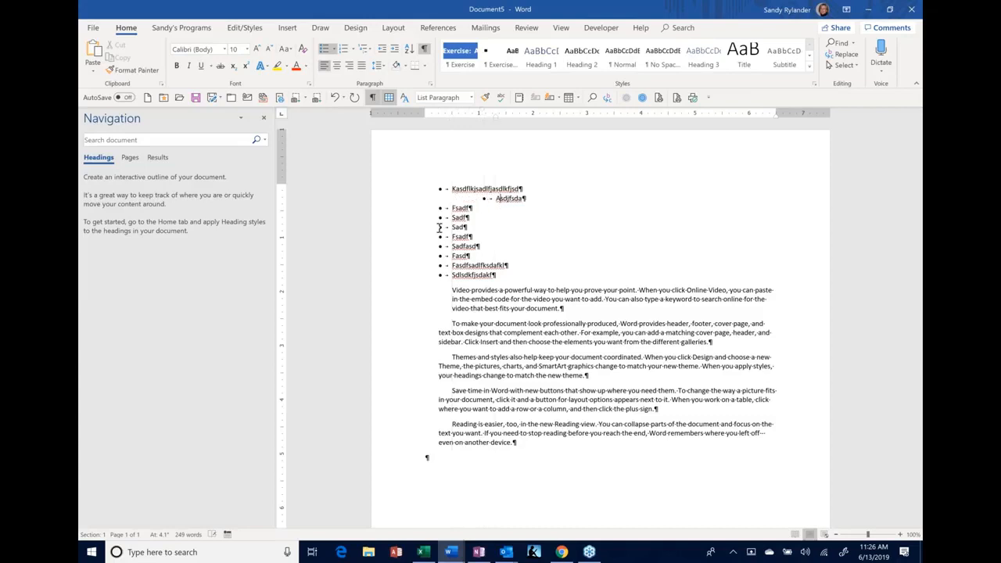
left_click(401, 205)
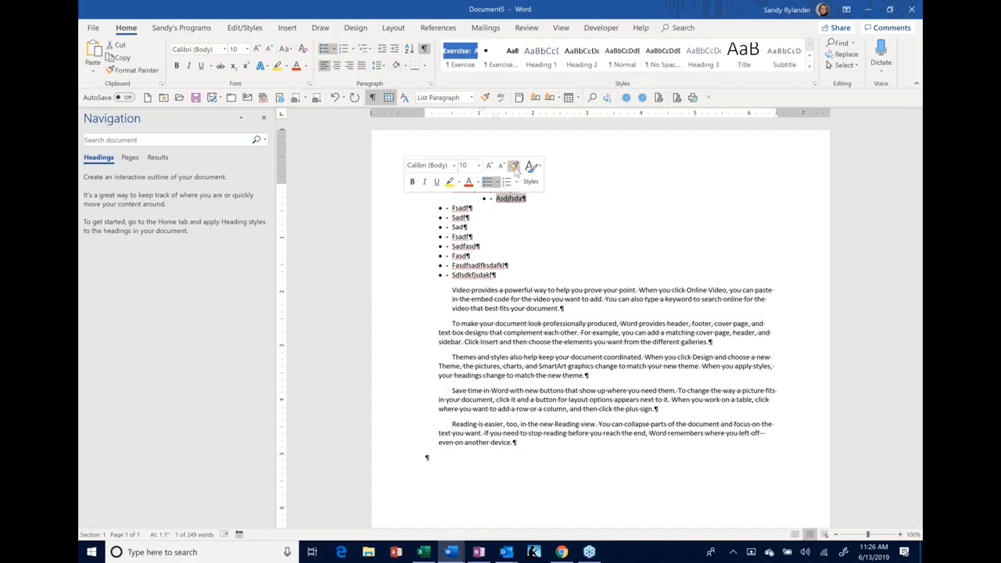
left_click(516, 166)
left_click_drag(422, 188, 414, 276)
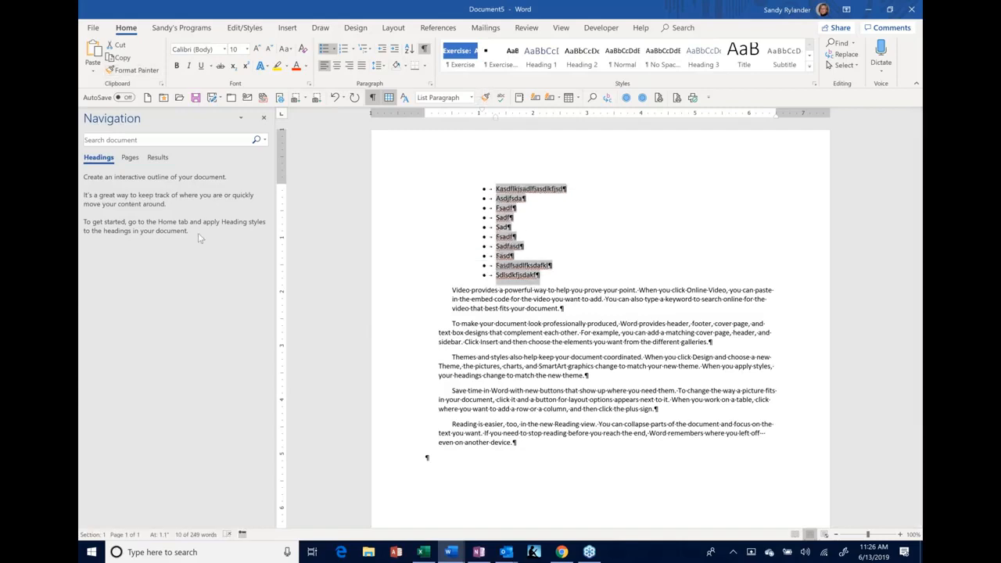
Step: Try copying the bulleted list's formatting onto the five paragraphs below with Format Painter, and undo it
left_click(485, 97)
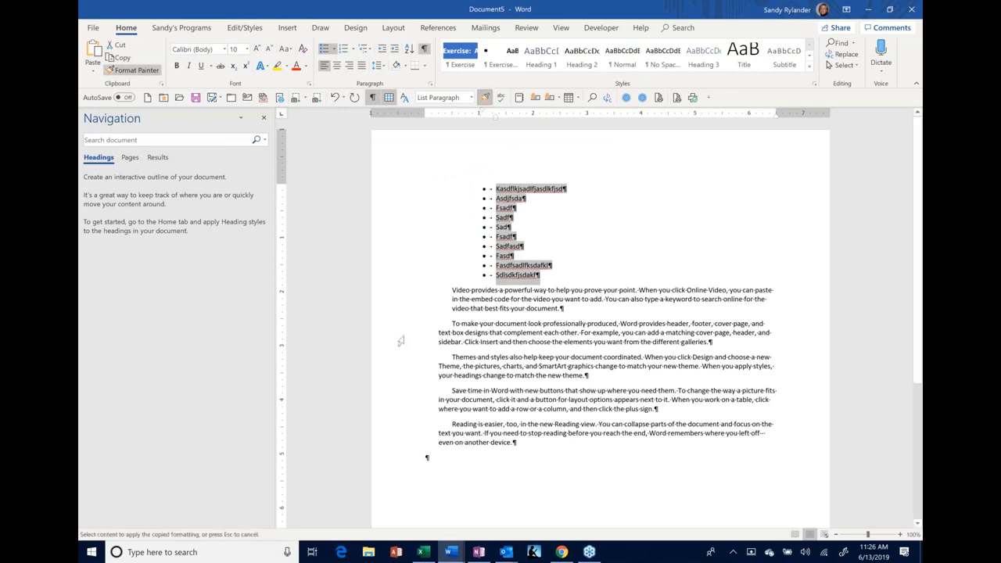
left_click_drag(401, 293, 403, 444)
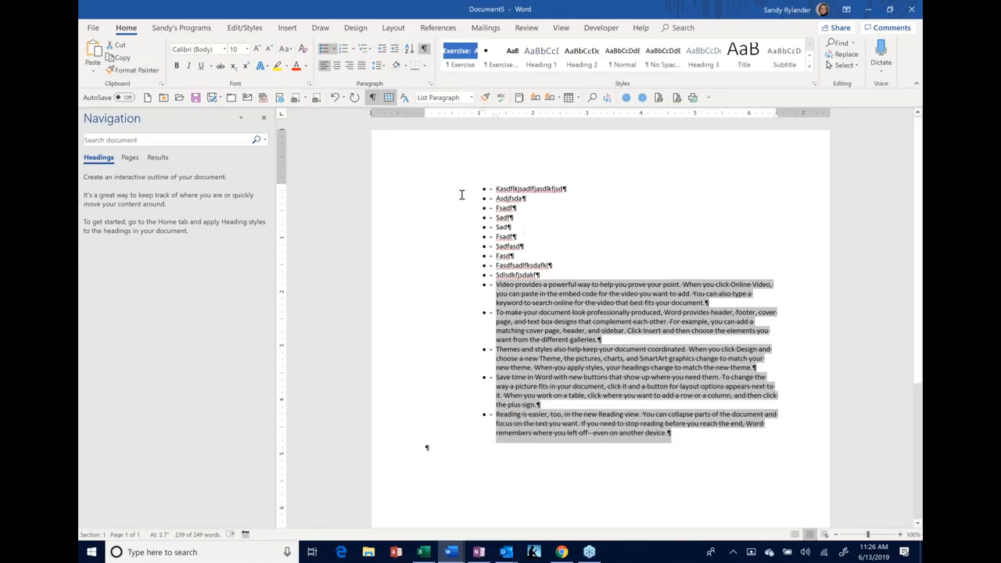
key("ctrl+shift+n")
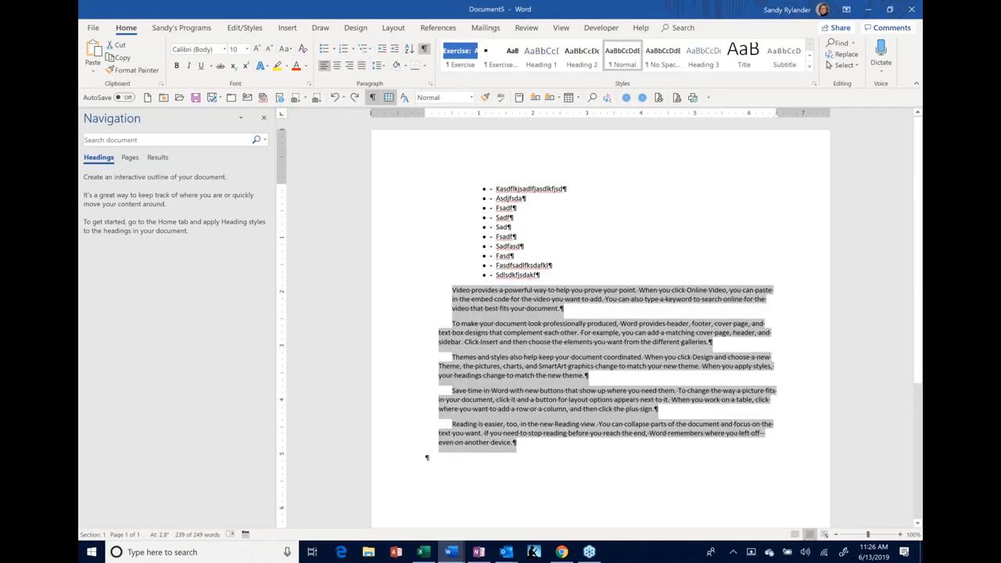
Step: Delete all the content of the document and close it without saving
triple_click(409, 182)
key("Delete")
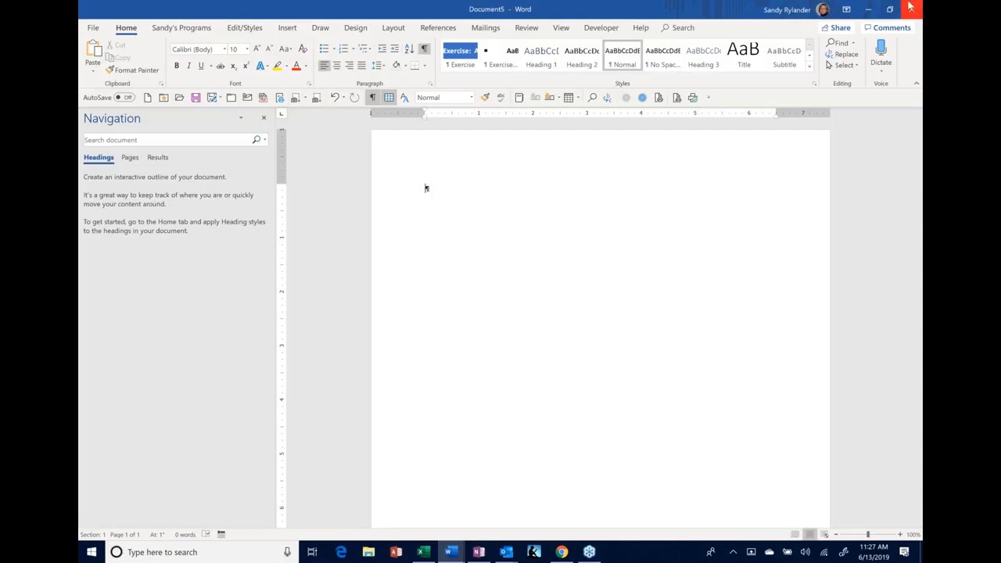
left_click(909, 11)
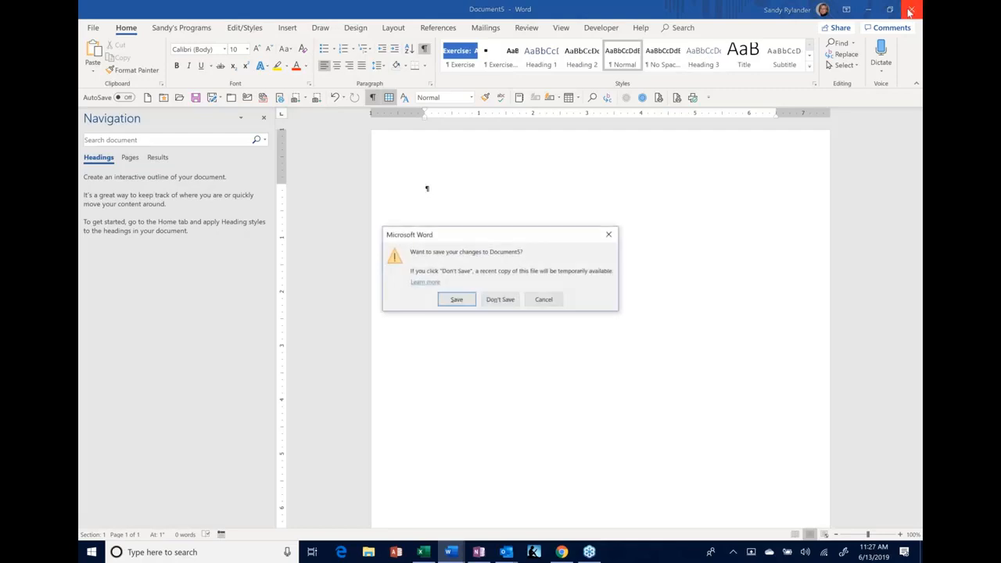
left_click(492, 300)
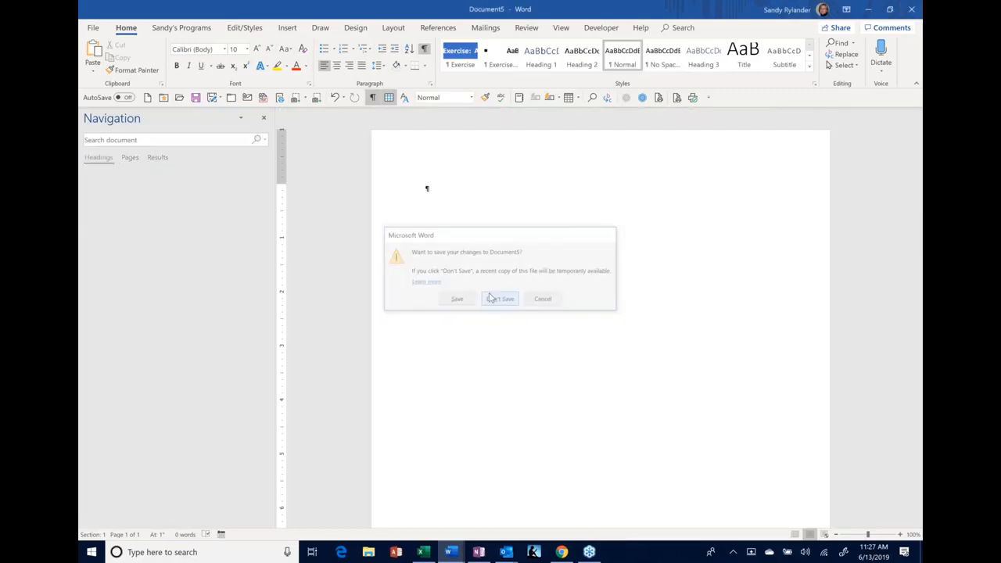